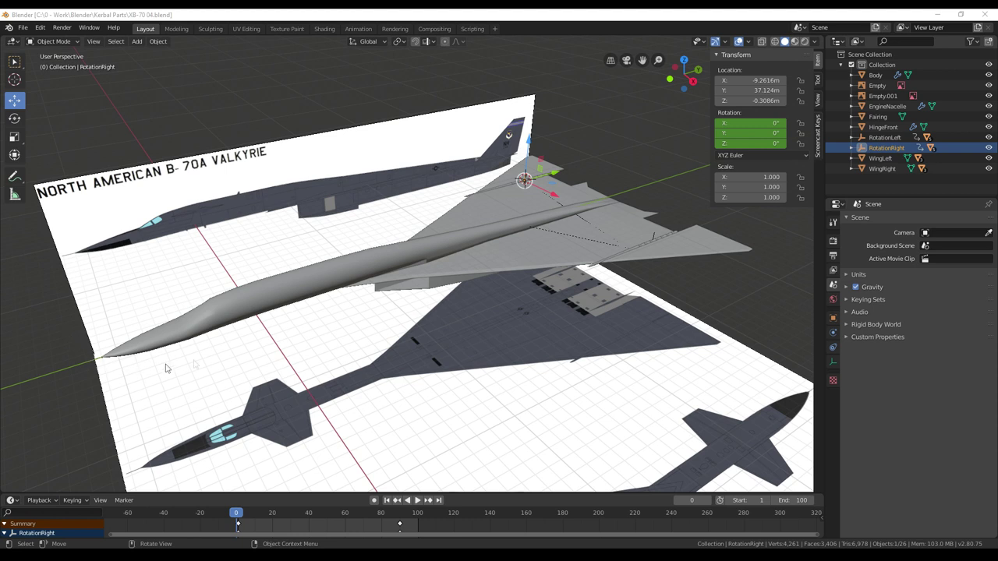
# Step: Examine the aircraft model against the side and top blueprint images from several angles
pyautogui.moveTo(289, 385); pyautogui.dragTo(443, 343, button='middle')
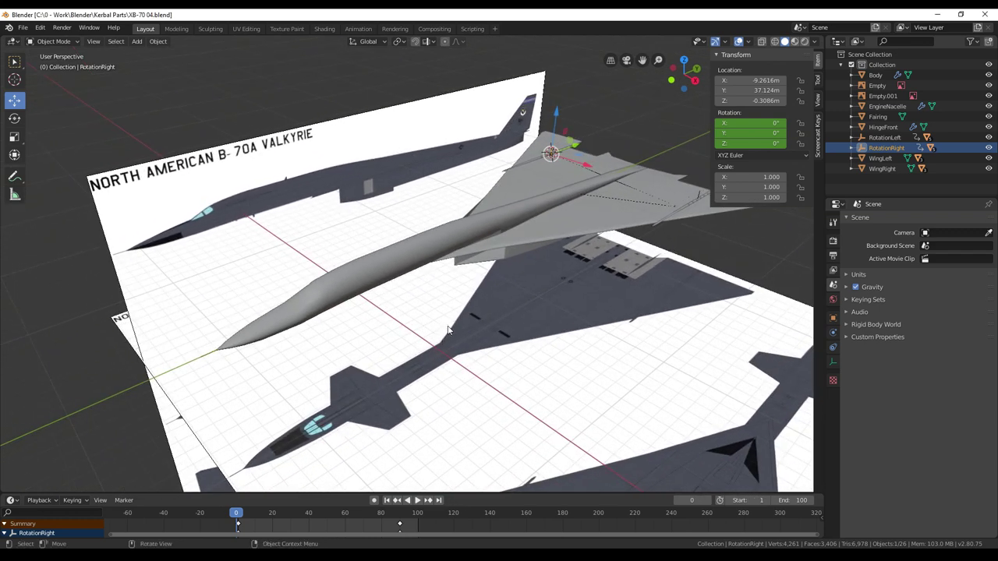
pyautogui.moveTo(469, 331); pyautogui.dragTo(466, 329, button='middle')
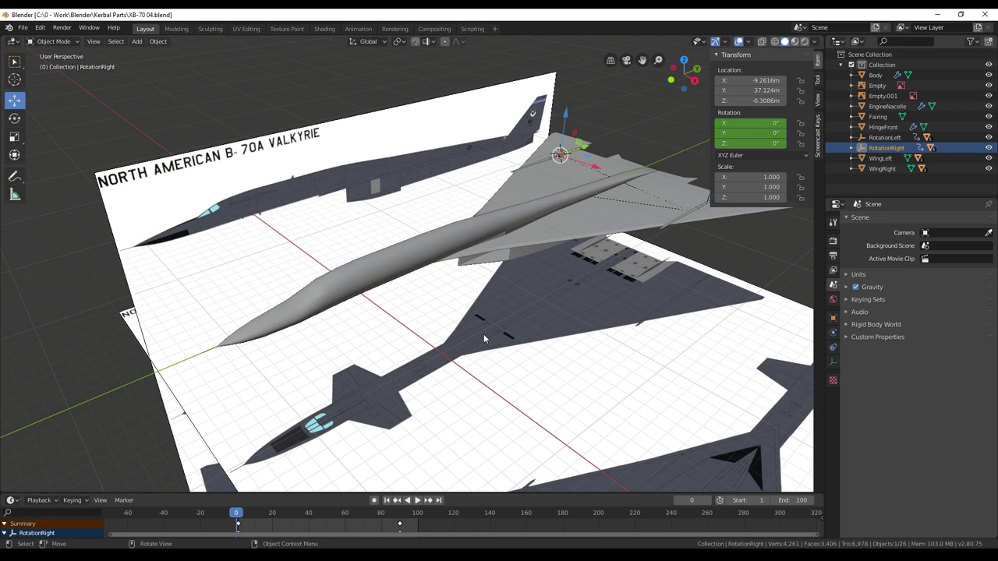
pyautogui.moveTo(508, 321); pyautogui.dragTo(496, 342, button='middle')
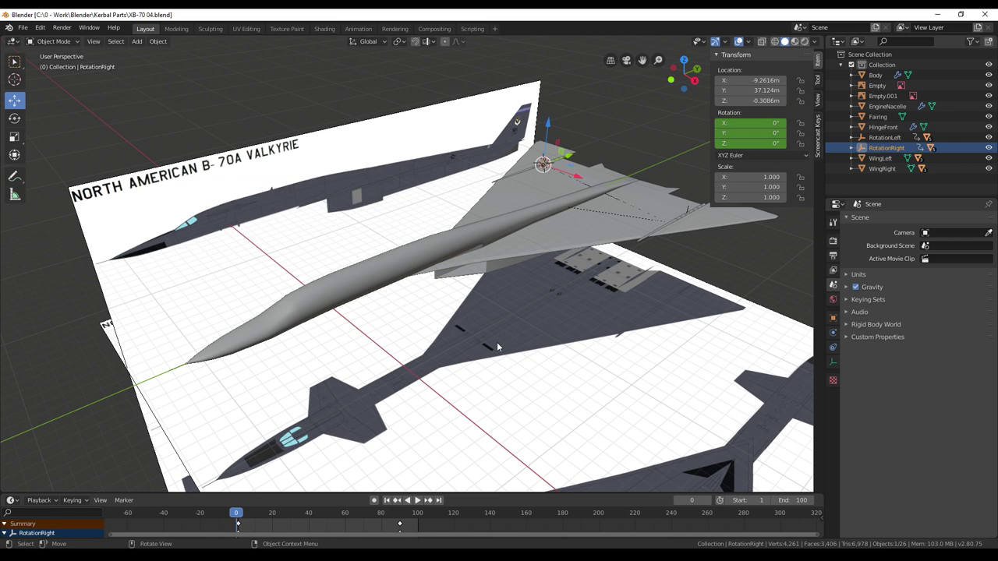
pyautogui.moveTo(497, 341); pyautogui.dragTo(488, 354, button='middle')
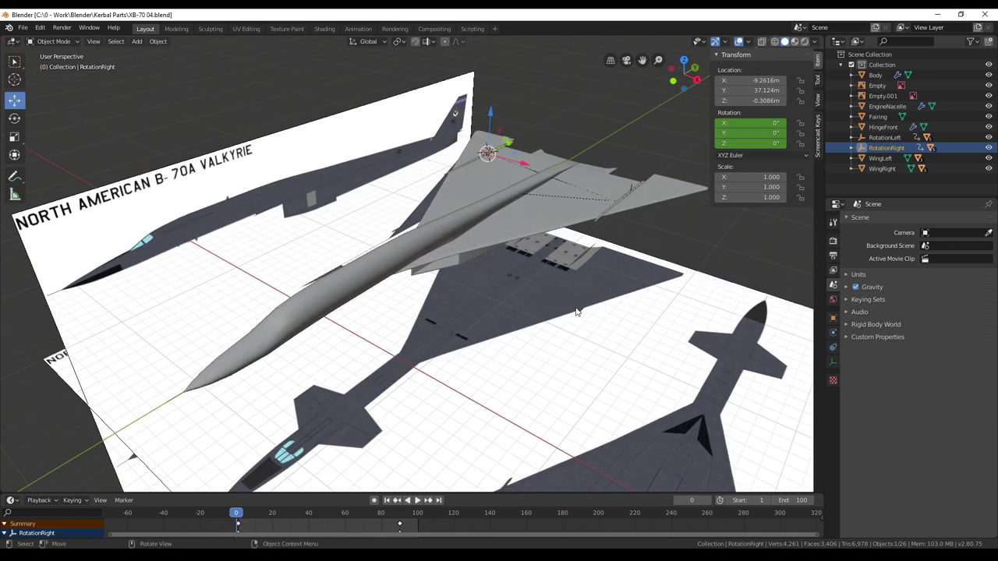
pyautogui.keyDown('shift'); pyautogui.moveTo(560, 316); pyautogui.dragTo(597, 298, button='middle'); pyautogui.keyUp('shift')
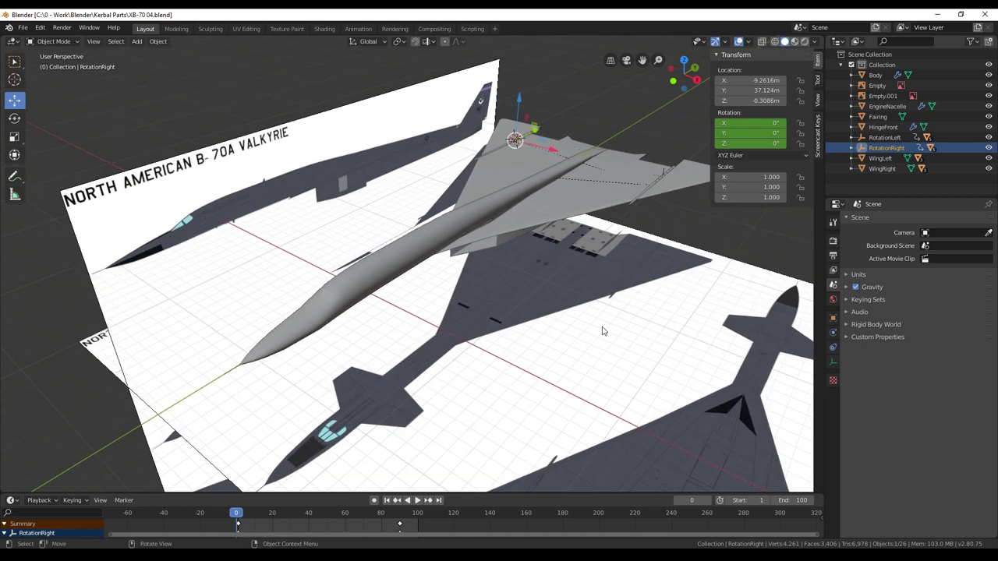
pyautogui.moveTo(602, 331); pyautogui.dragTo(589, 329, button='middle')
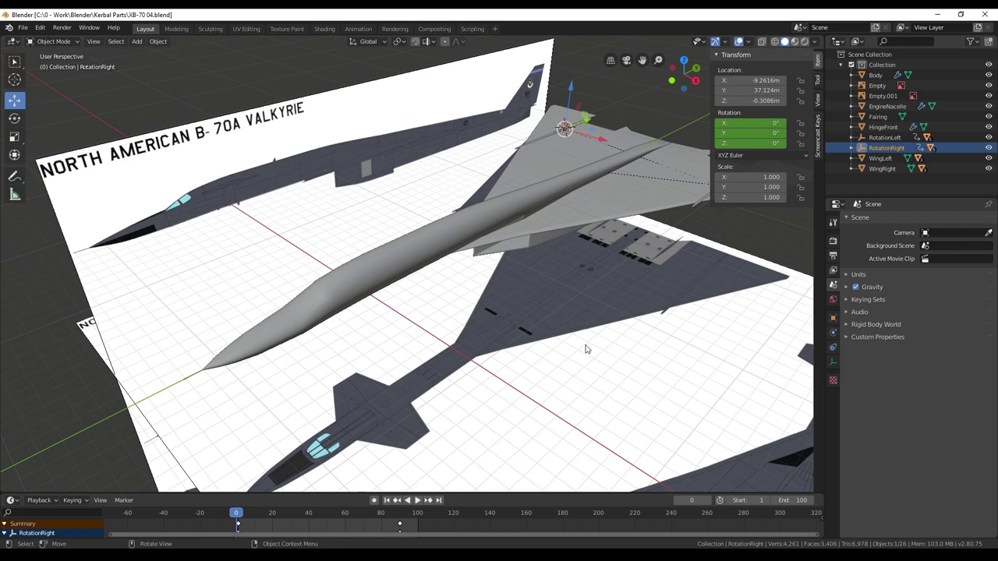
pyautogui.moveTo(586, 348); pyautogui.dragTo(563, 318, button='middle')
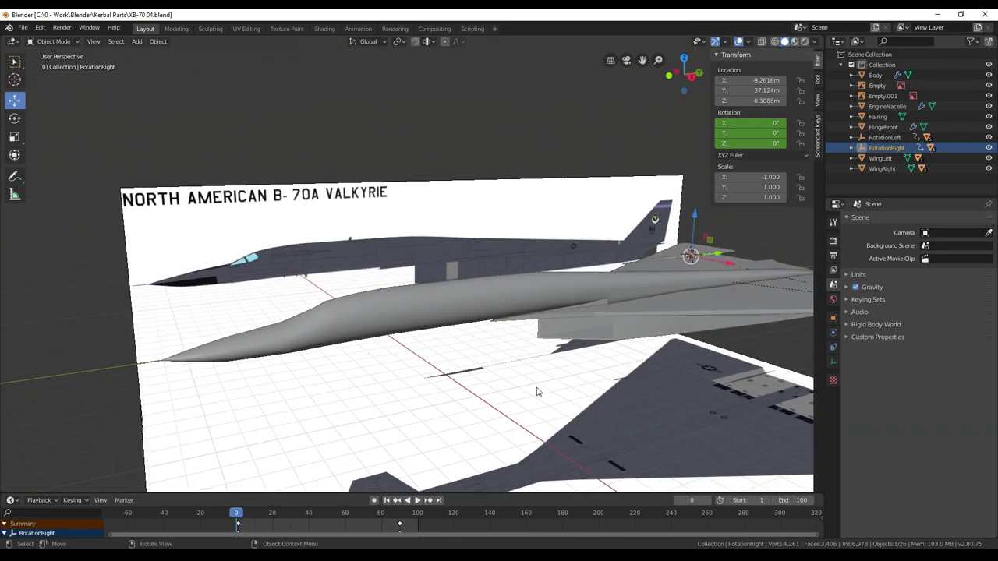
pyautogui.moveTo(534, 396); pyautogui.dragTo(524, 401, button='middle')
# Step: Open the Body mesh for vertex editing in the right orthographic view, with wireframe shading over the blueprint's cockpit
pyautogui.press('KP_3')
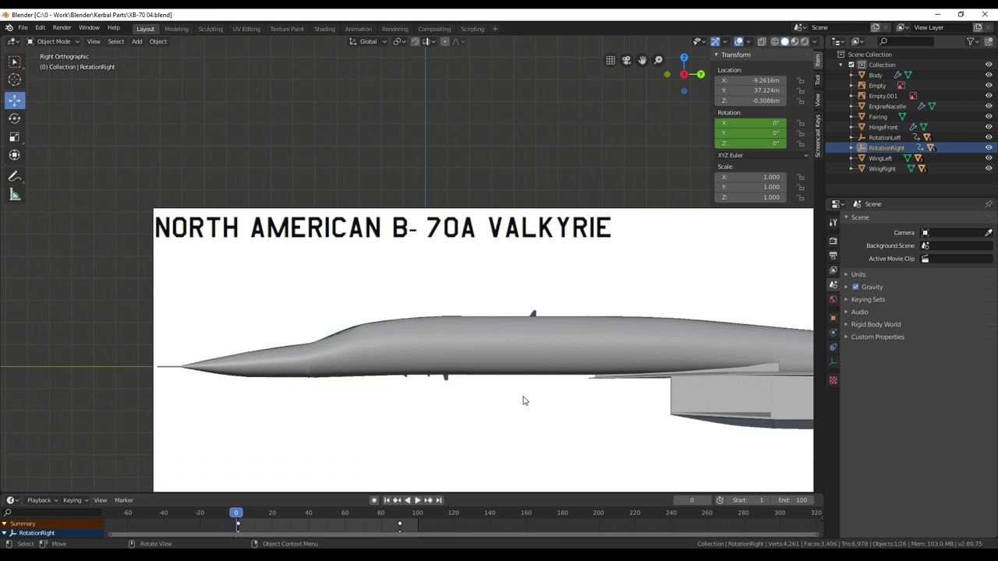
pyautogui.scroll(5, 524, 401)
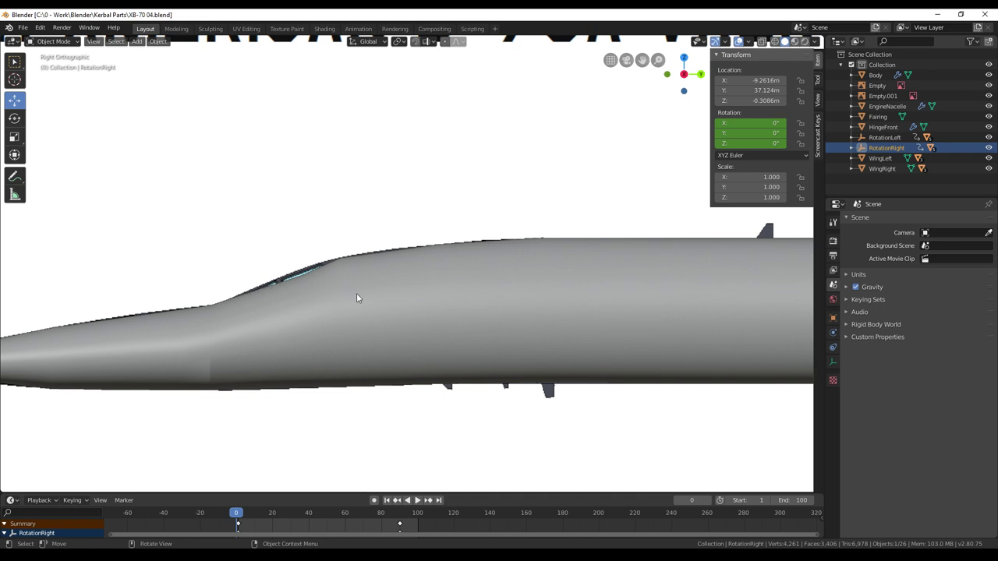
pyautogui.click(876, 75)
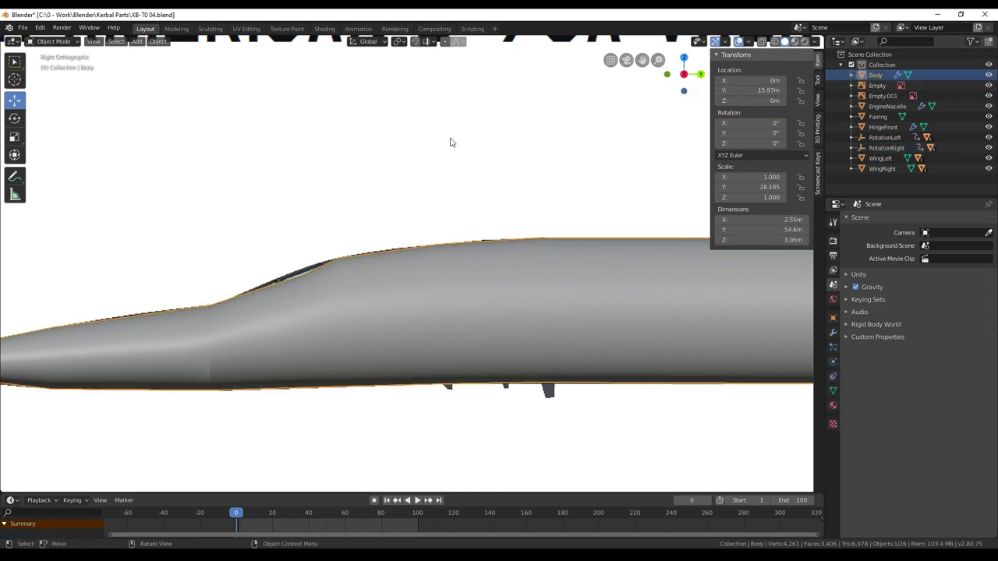
pyautogui.press('Tab')
pyautogui.keyDown('shift'); pyautogui.moveTo(309, 223); pyautogui.dragTo(447, 211, button='middle'); pyautogui.keyUp('shift')
pyautogui.scroll(2, 448, 212)
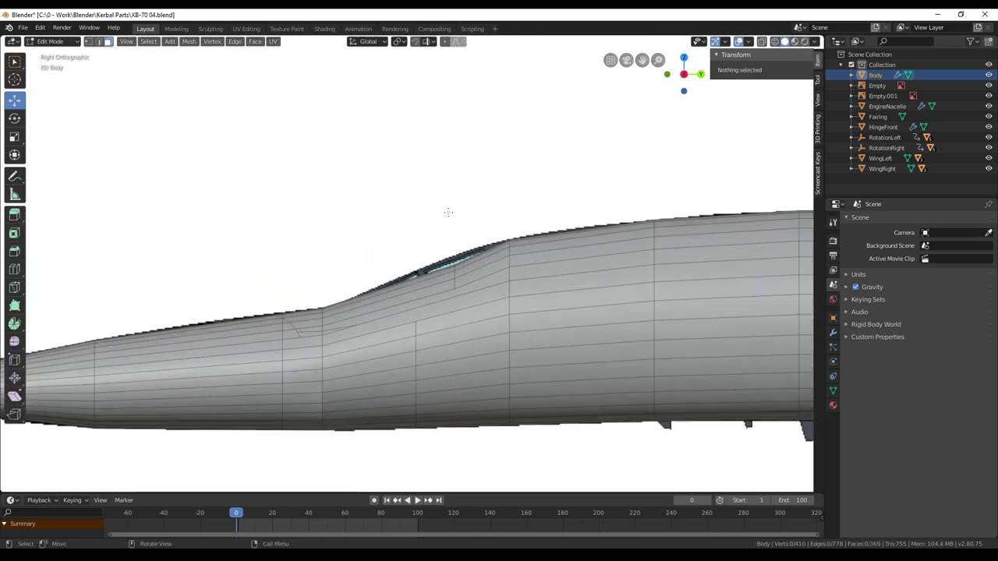
pyautogui.press('z')
pyautogui.click(365, 213)
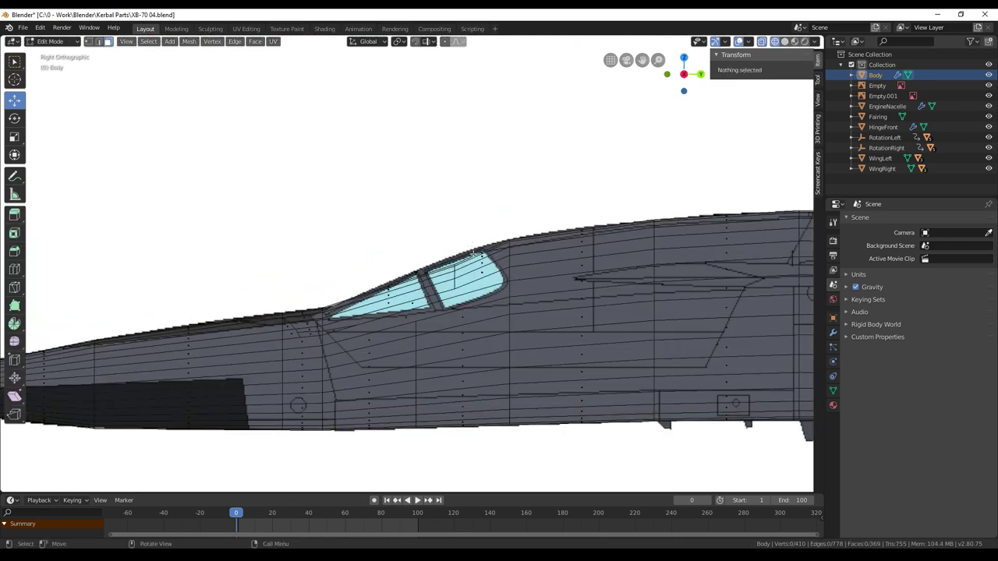
pyautogui.scroll(2, 474, 272)
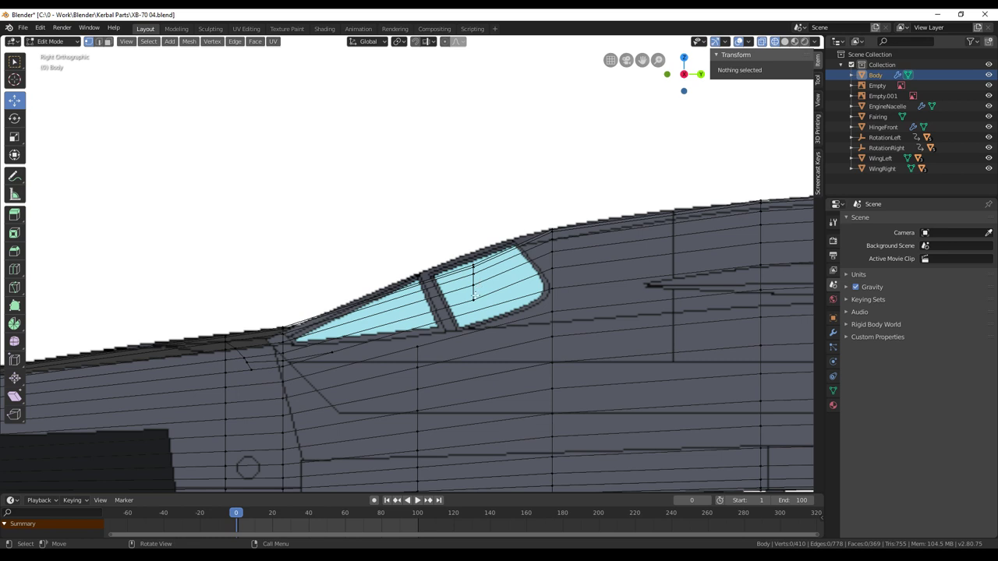
# Step: Raise the short column of five fuselage vertices over the rear cockpit window by about 0.123 m along Z
pyautogui.press('c')
pyautogui.moveTo(473, 296); pyautogui.dragTo(473, 251)
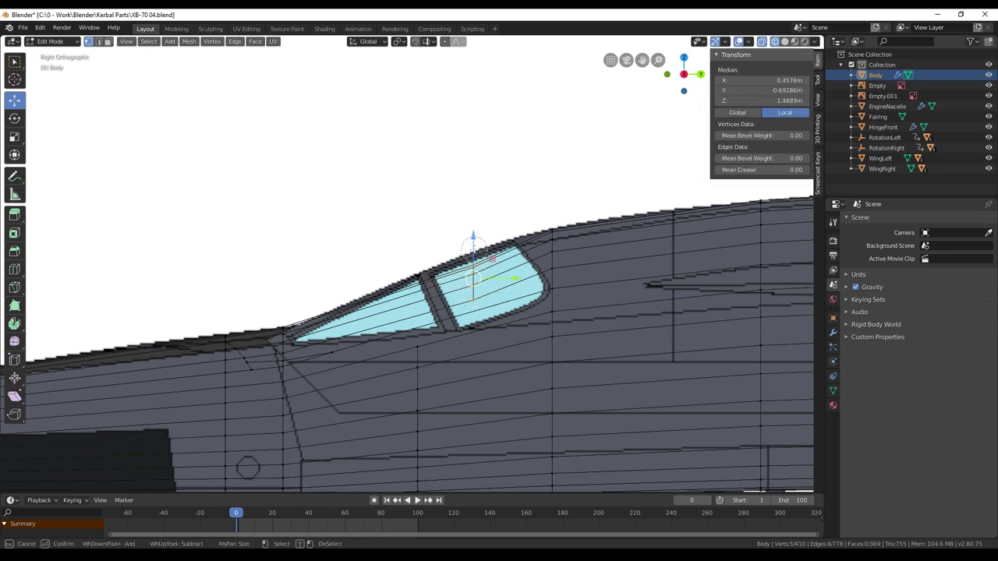
pyautogui.press('Escape')
pyautogui.press('g')
pyautogui.press('z')
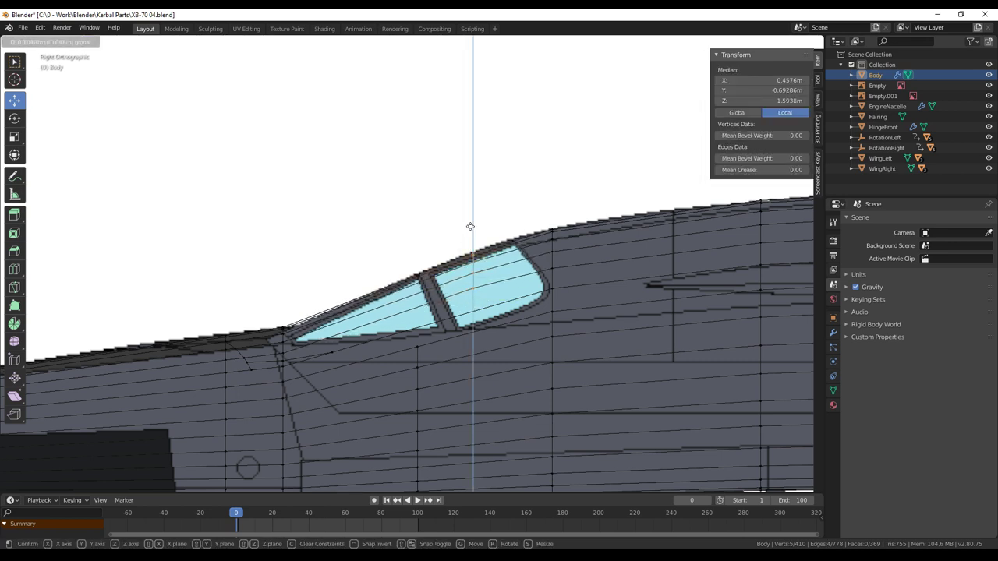
pyautogui.click(469, 225)
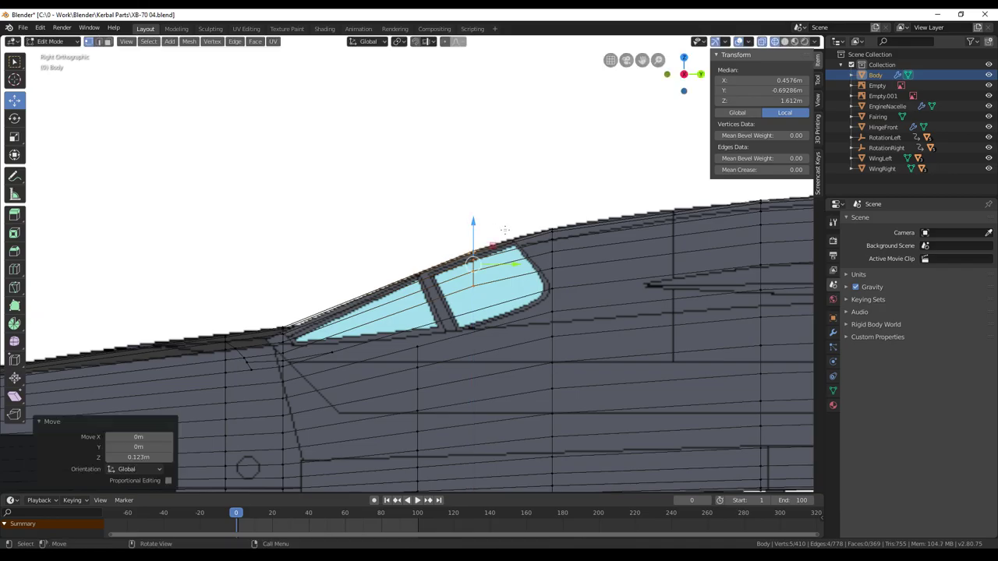
# Step: Examine the wireframe fuselage rings around and behind the cockpit from several angles
pyautogui.moveTo(468, 224); pyautogui.dragTo(457, 353, button='middle')
pyautogui.scroll(-9, 444, 361)
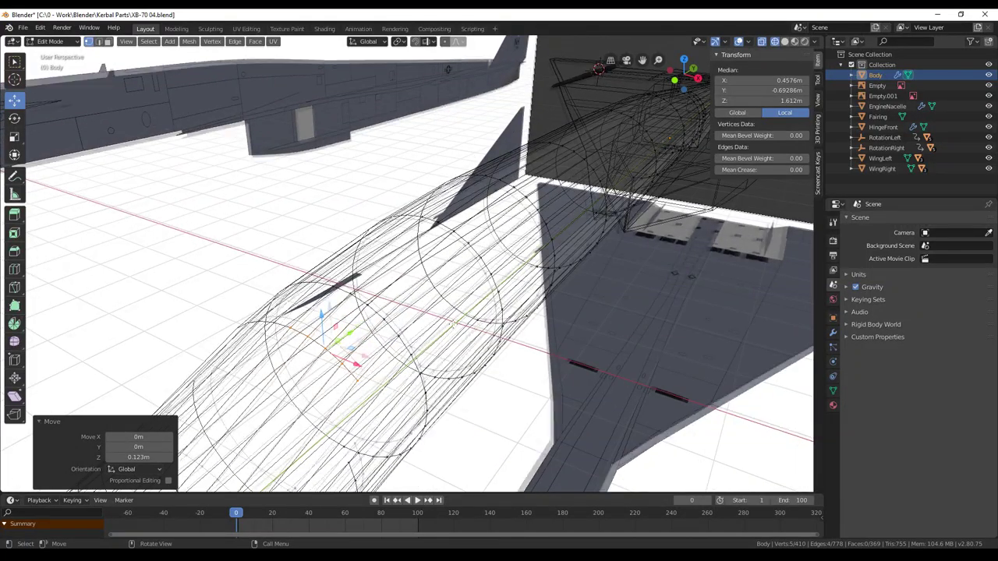
pyautogui.moveTo(485, 403); pyautogui.dragTo(518, 402, button='middle')
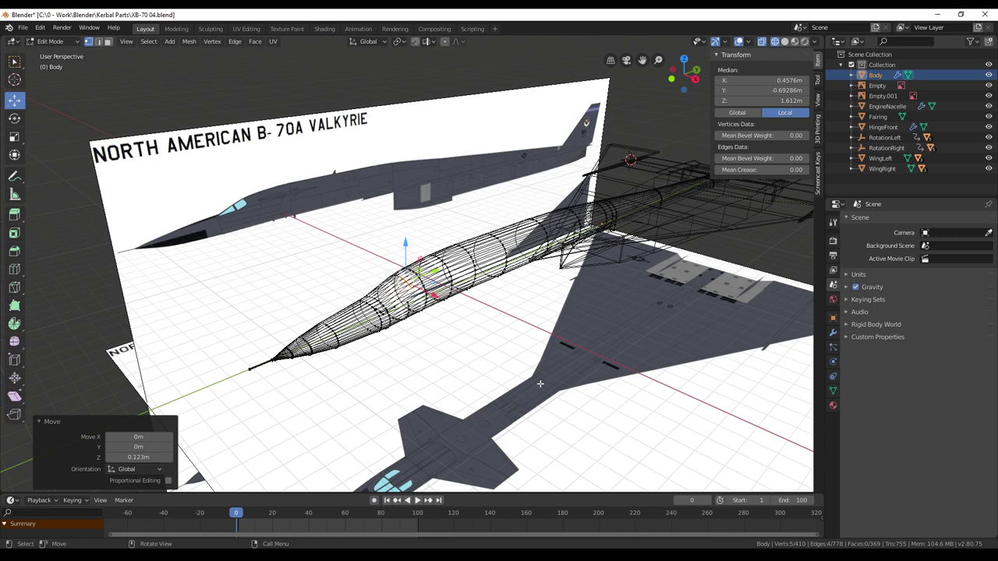
pyautogui.moveTo(488, 294); pyautogui.dragTo(467, 258, button='middle')
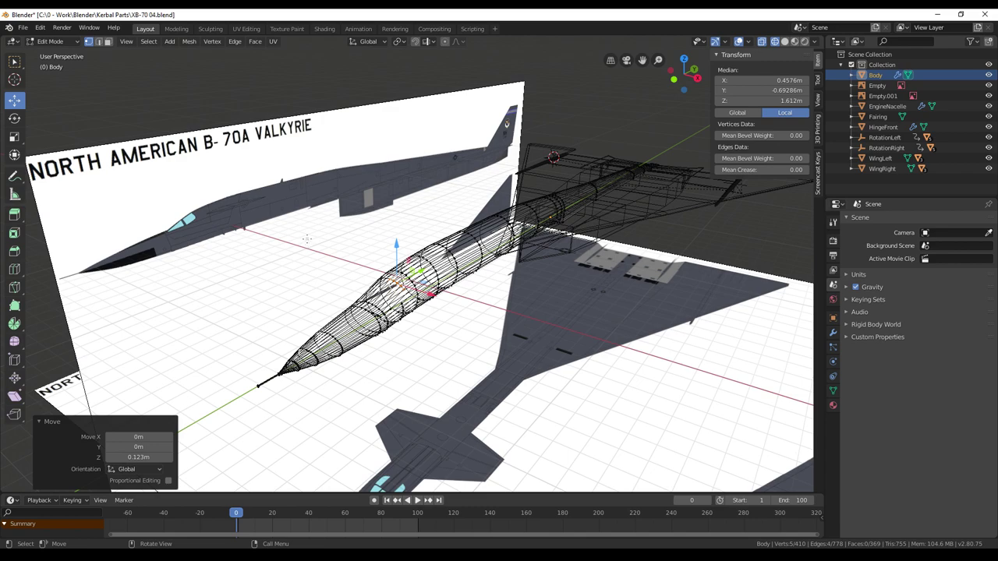
pyautogui.scroll(5, 493, 319)
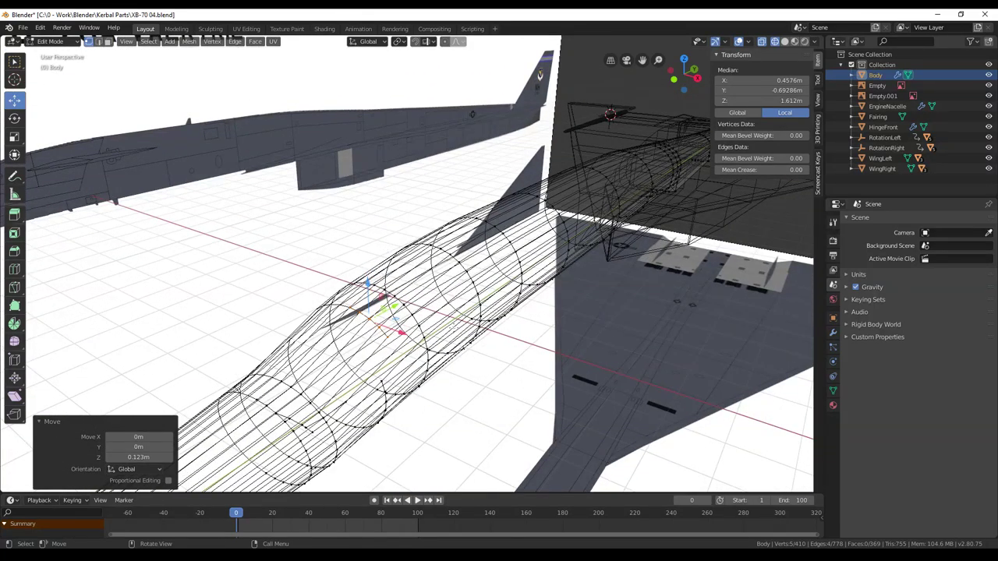
pyautogui.moveTo(563, 265); pyautogui.dragTo(485, 252, button='middle')
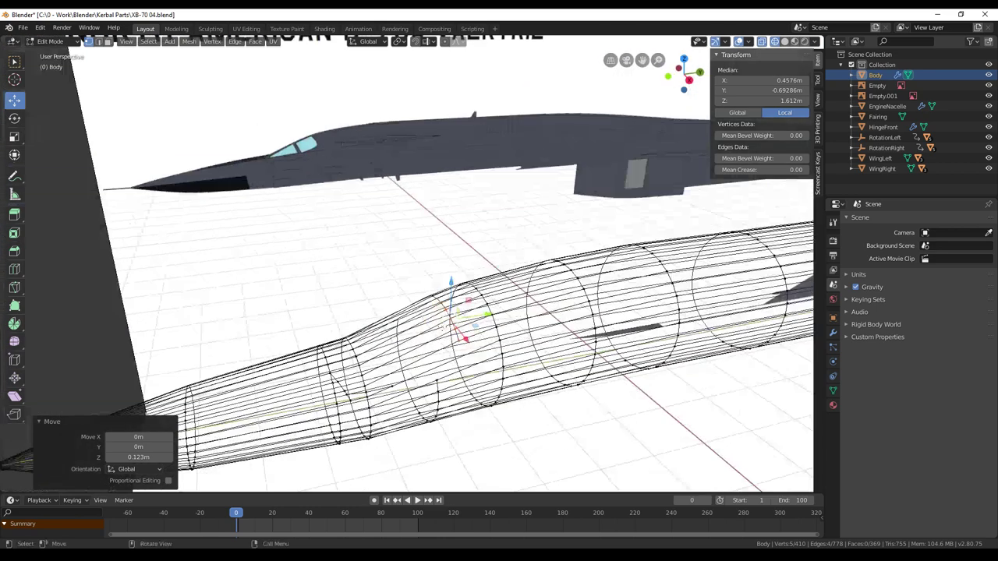
pyautogui.scroll(-2, 485, 252)
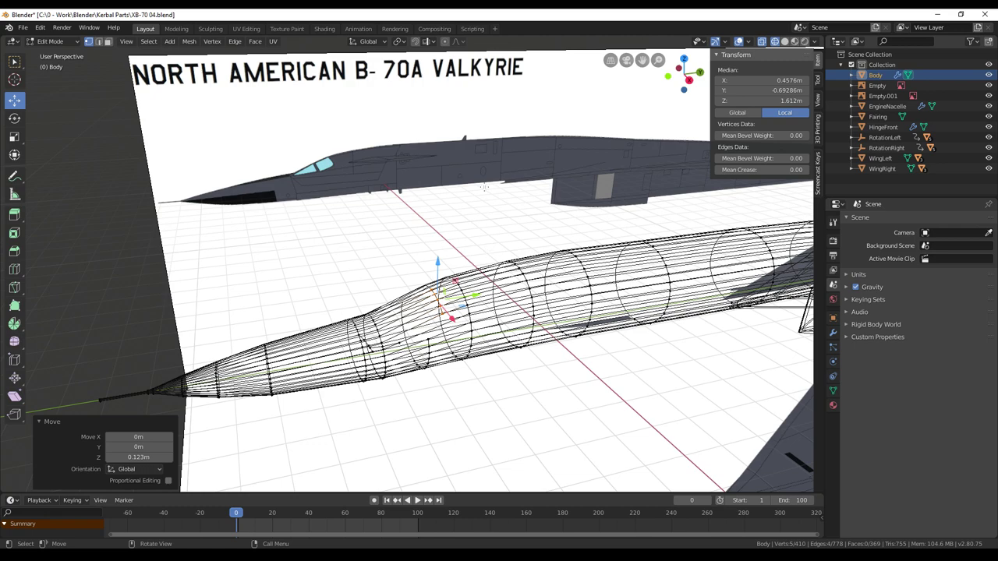
pyautogui.moveTo(484, 188); pyautogui.dragTo(437, 192, button='middle')
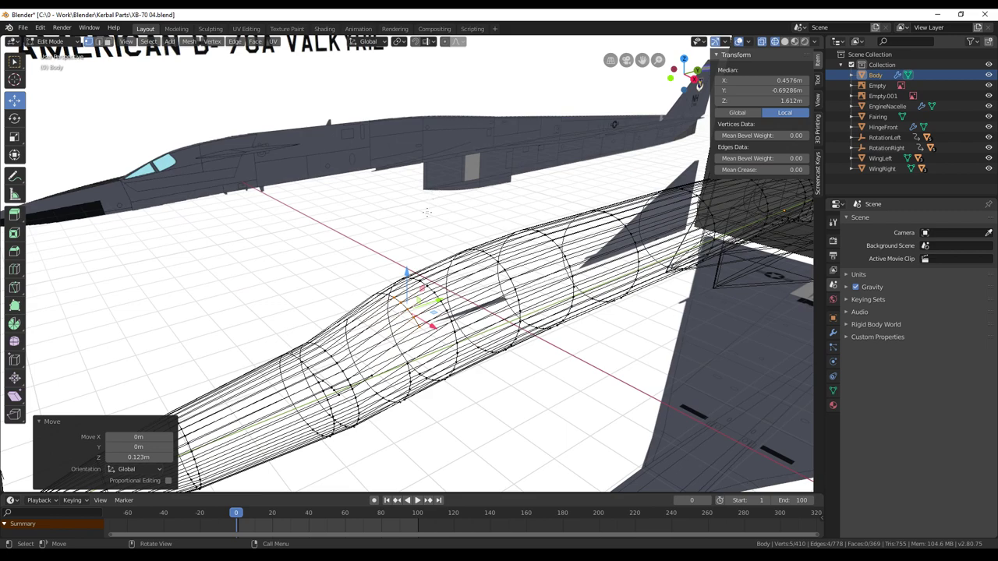
pyautogui.moveTo(428, 229); pyautogui.dragTo(421, 252, button='middle')
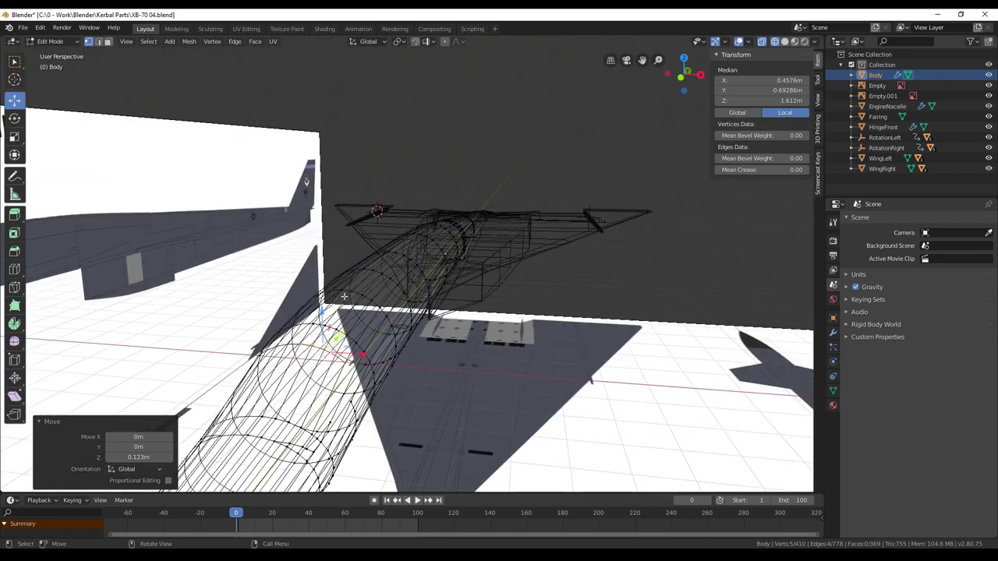
pyautogui.moveTo(455, 228); pyautogui.dragTo(423, 257, button='middle')
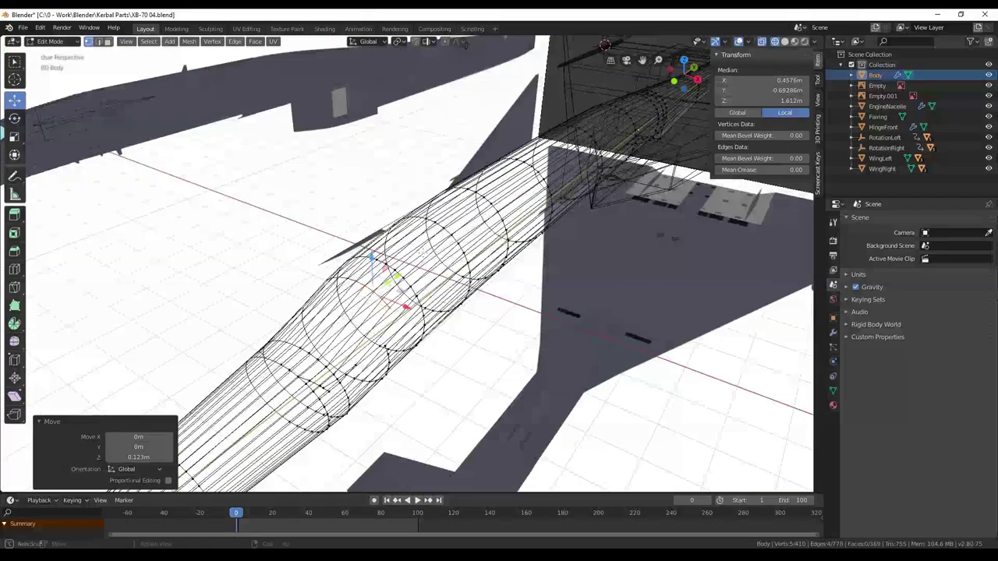
pyautogui.moveTo(546, 258); pyautogui.dragTo(486, 337, button='middle')
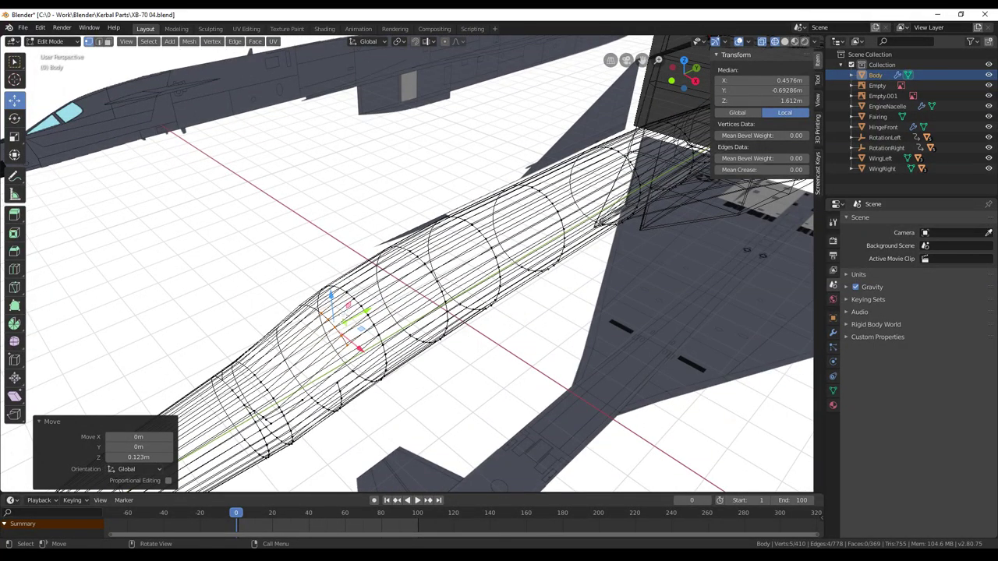
# Step: Raise a lengthwise row of seven vertices along the upper fuselage behind the cockpit by about 0.0247 m along Z
pyautogui.press('g')
pyautogui.click(358, 305)
pyautogui.click(430, 269)
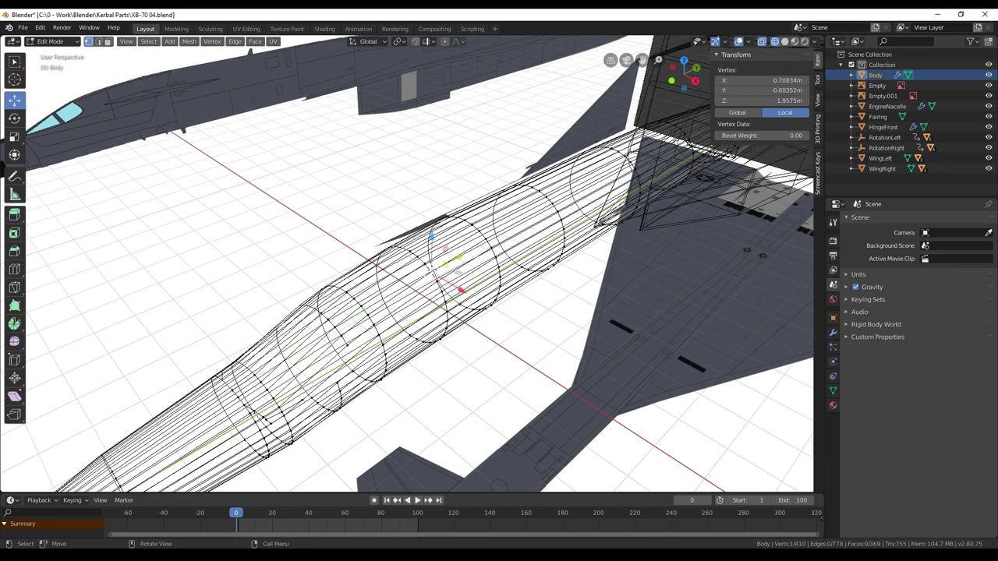
pyautogui.moveTo(452, 281); pyautogui.dragTo(494, 280, button='middle')
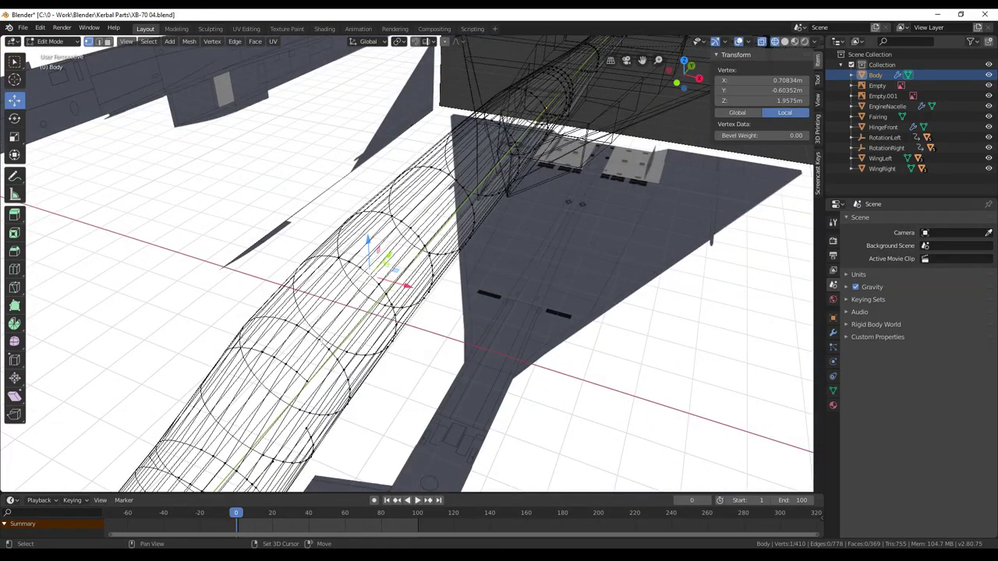
pyautogui.keyDown('shift'); pyautogui.click(320, 338); pyautogui.keyUp('shift')
pyautogui.moveTo(411, 232); pyautogui.dragTo(413, 223, button='middle')
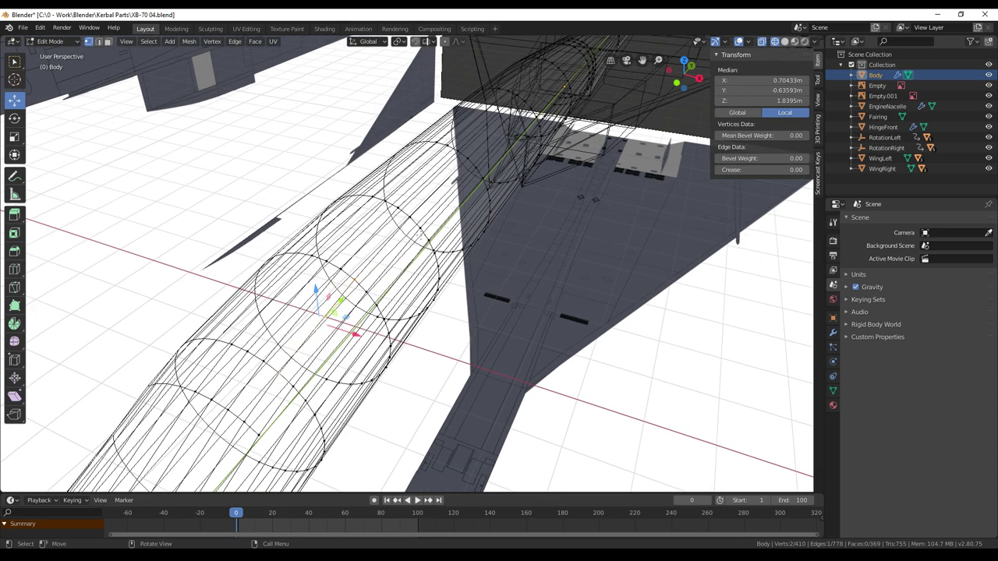
pyautogui.keyDown('shift'); pyautogui.click(411, 218); pyautogui.keyUp('shift')
pyautogui.keyDown('shift'); pyautogui.click(469, 159); pyautogui.keyUp('shift')
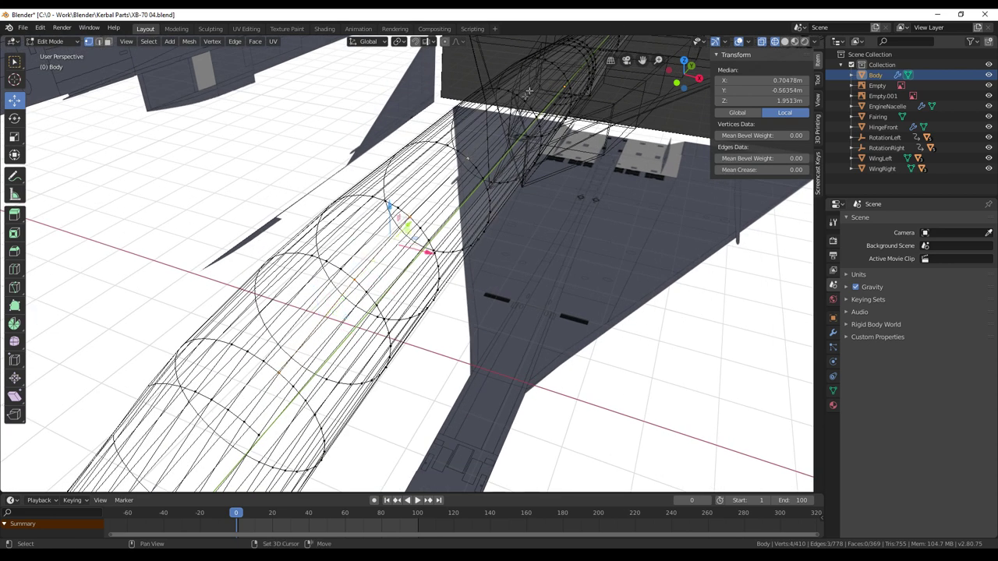
pyautogui.keyDown('shift'); pyautogui.click(526, 100); pyautogui.keyUp('shift')
pyautogui.keyDown('alt'); pyautogui.keyDown('shift'); pyautogui.click(558, 68); pyautogui.keyUp('shift'); pyautogui.keyUp('alt')
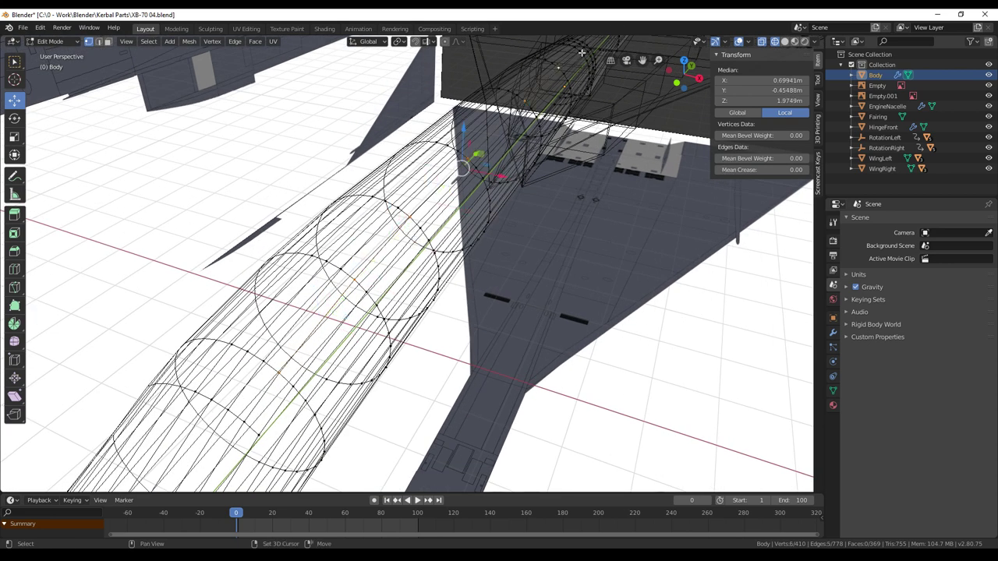
pyautogui.keyDown('alt'); pyautogui.keyDown('shift'); pyautogui.click(582, 53); pyautogui.keyUp('shift'); pyautogui.keyUp('alt')
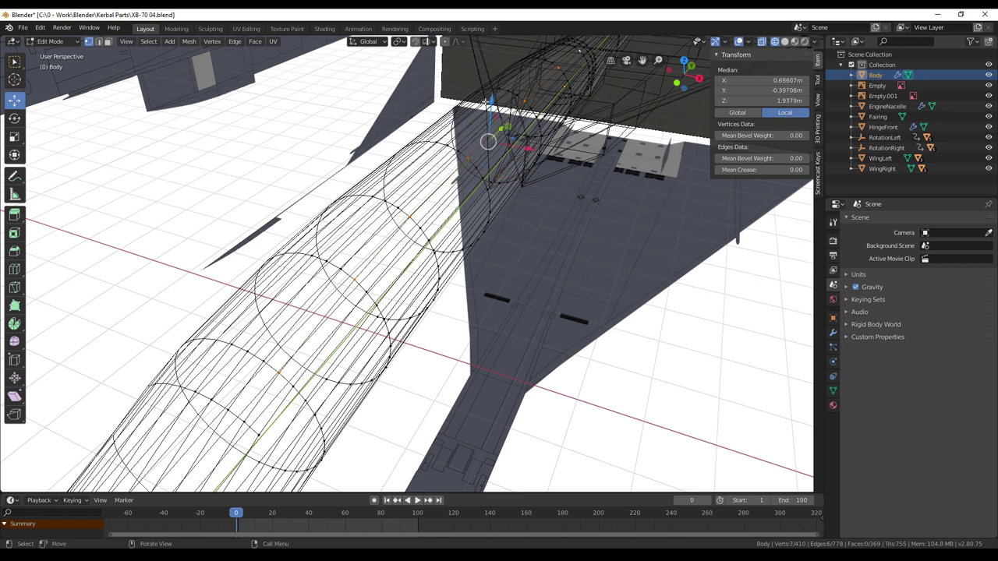
pyautogui.press('g')
pyautogui.press('z')
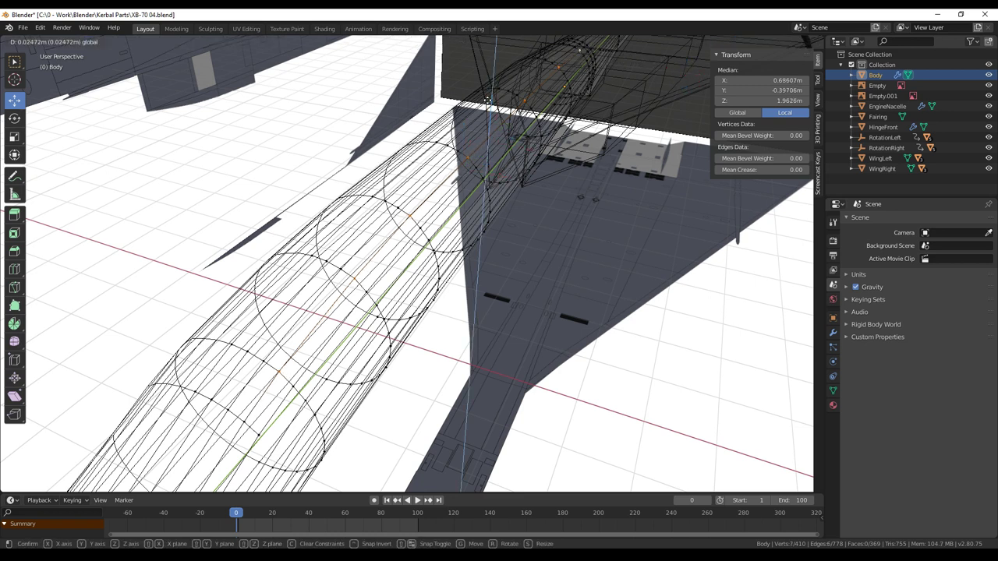
pyautogui.click(486, 100)
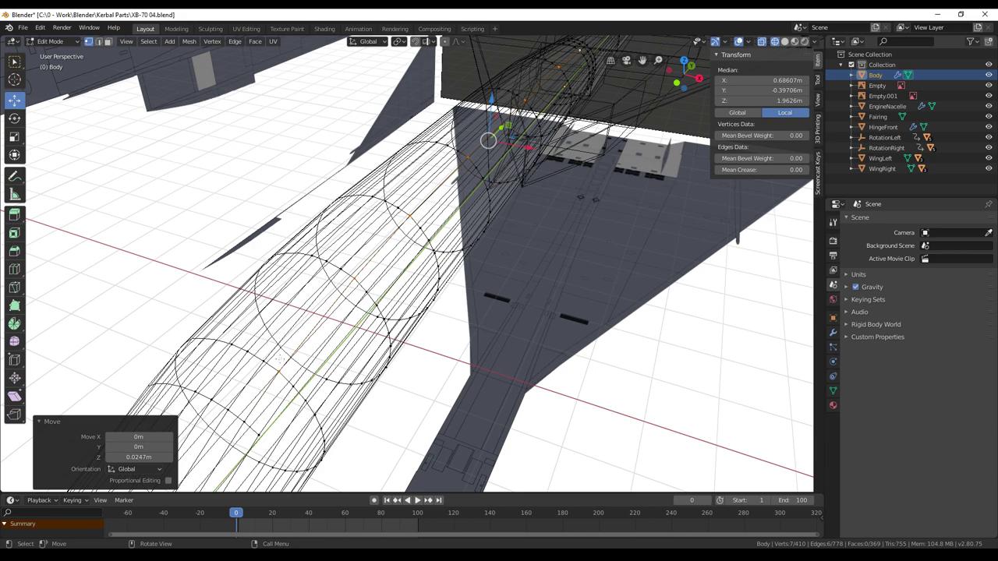
# Step: Raise two lengthwise rows of six upper-fuselage vertices behind the cockpit along Z, by about 0.0109 m and 0.0333 m
pyautogui.click(266, 360)
pyautogui.keyDown('shift'); pyautogui.click(342, 269); pyautogui.keyUp('shift')
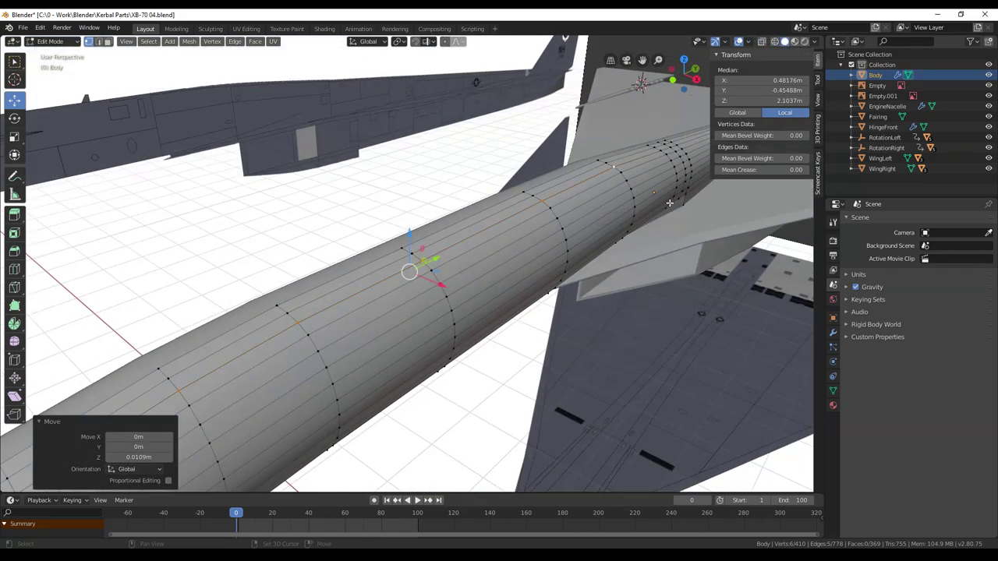
pyautogui.keyDown('shift'); pyautogui.moveTo(506, 254); pyautogui.dragTo(452, 311, button='middle'); pyautogui.keyUp('shift')
pyautogui.scroll(-1, 608, 246)
pyautogui.moveTo(604, 249); pyautogui.dragTo(404, 360, button='middle')
pyautogui.click(325, 346)
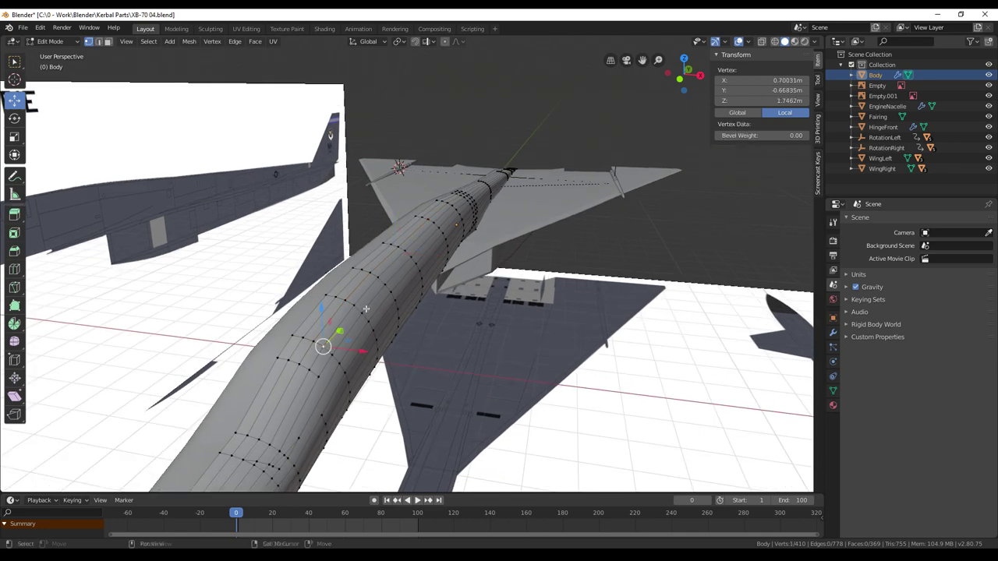
pyautogui.keyDown('shift'); pyautogui.click(356, 305); pyautogui.keyUp('shift')
pyautogui.keyDown('shift'); pyautogui.click(379, 278); pyautogui.keyUp('shift')
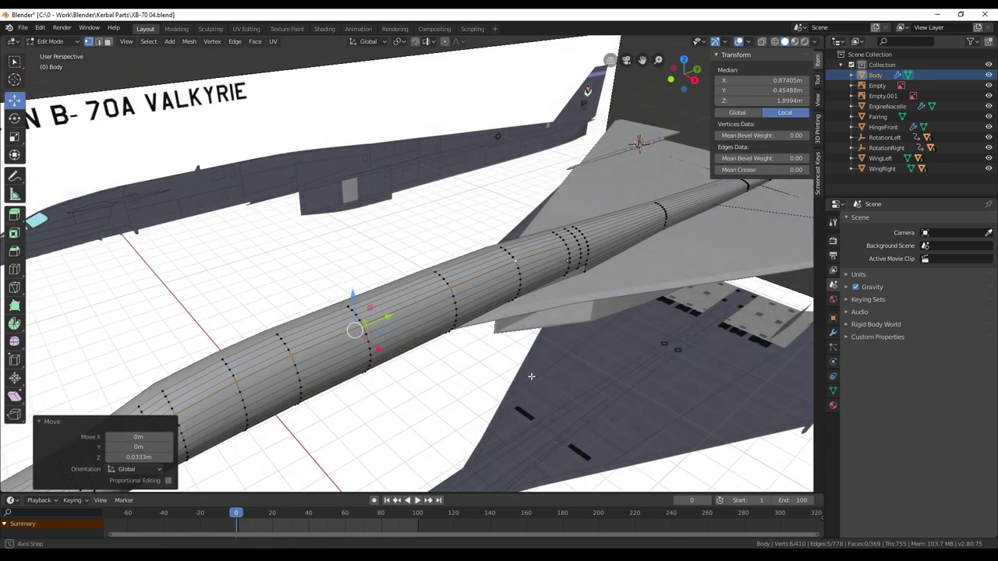
# Step: Nudge single vertices along Z on the closely spaced fuselage rings near the wing apex, the last by about 0.00321 m
pyautogui.moveTo(452, 328); pyautogui.dragTo(412, 250, button='middle')
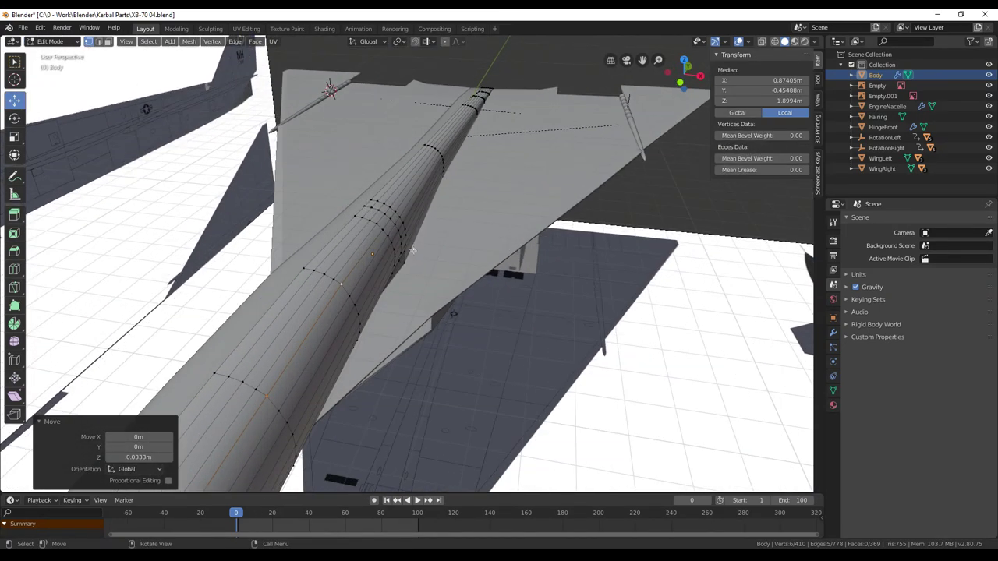
pyautogui.click(380, 226)
pyautogui.press('g')
pyautogui.press('z')
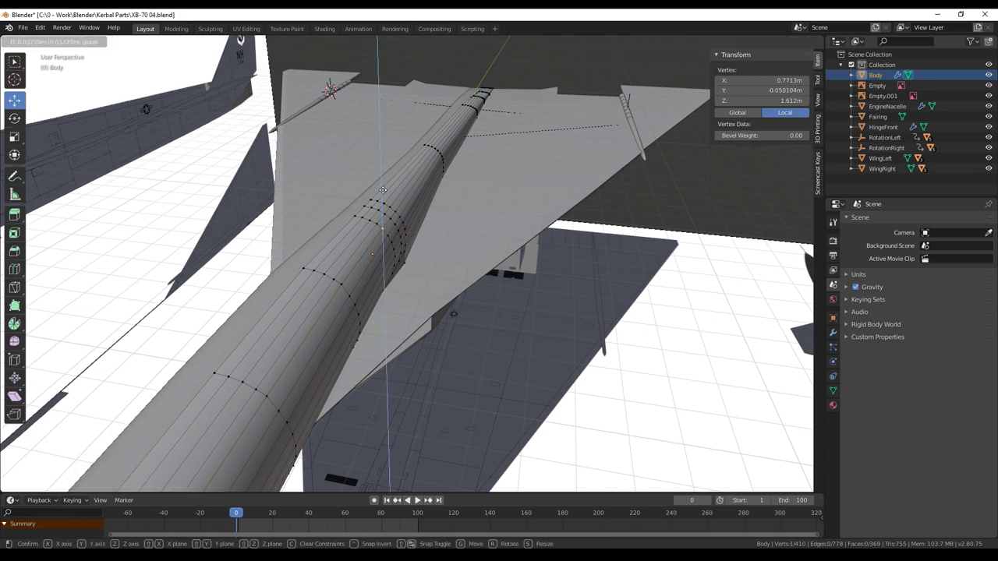
pyautogui.click(383, 189)
# Step: Return the Body to Object Mode and show its forward fuselage as wireframe over the blueprint in the right orthographic view
pyautogui.scroll(-8, 383, 190)
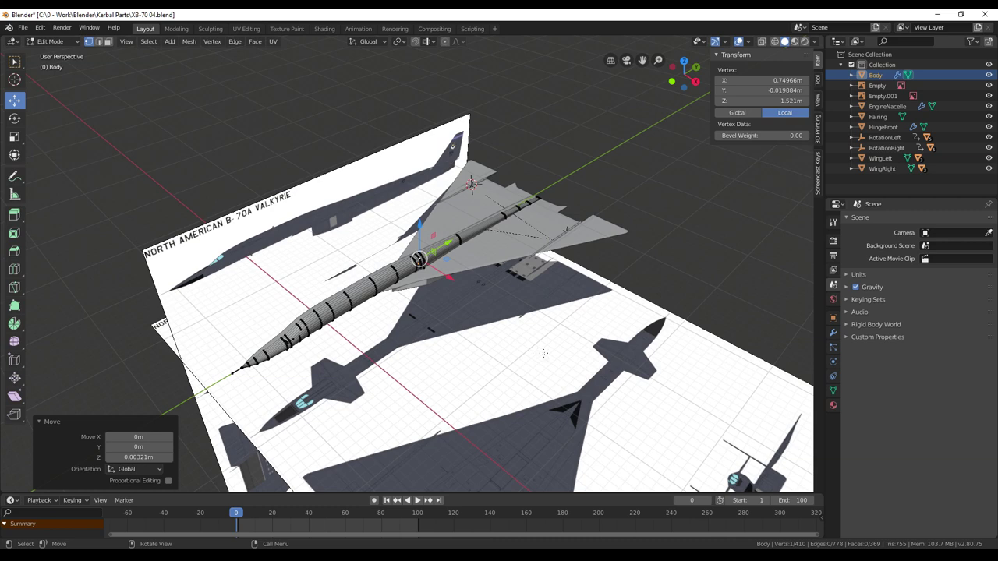
pyautogui.press('Tab')
pyautogui.moveTo(514, 378); pyautogui.dragTo(496, 386, button='middle')
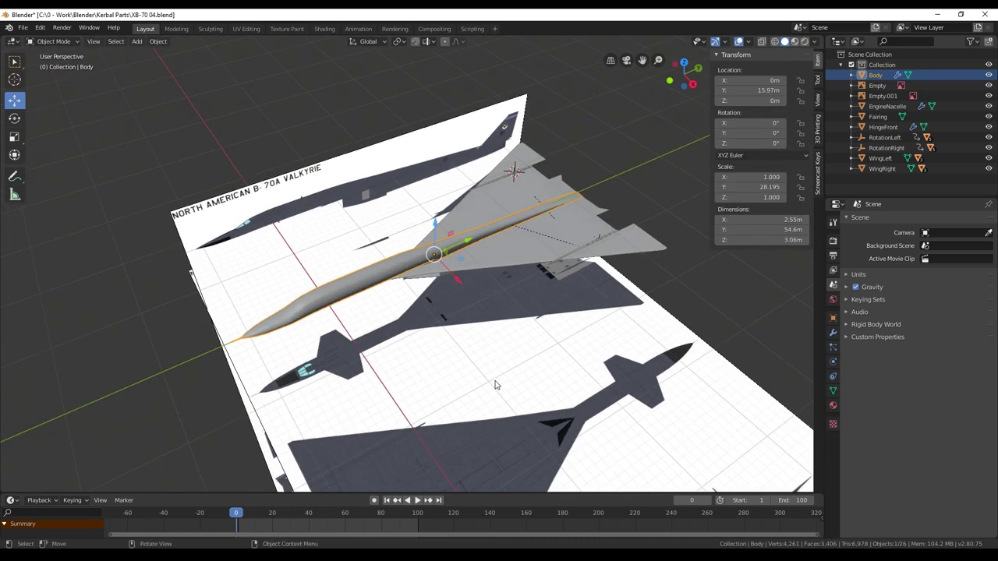
pyautogui.press('KP_3')
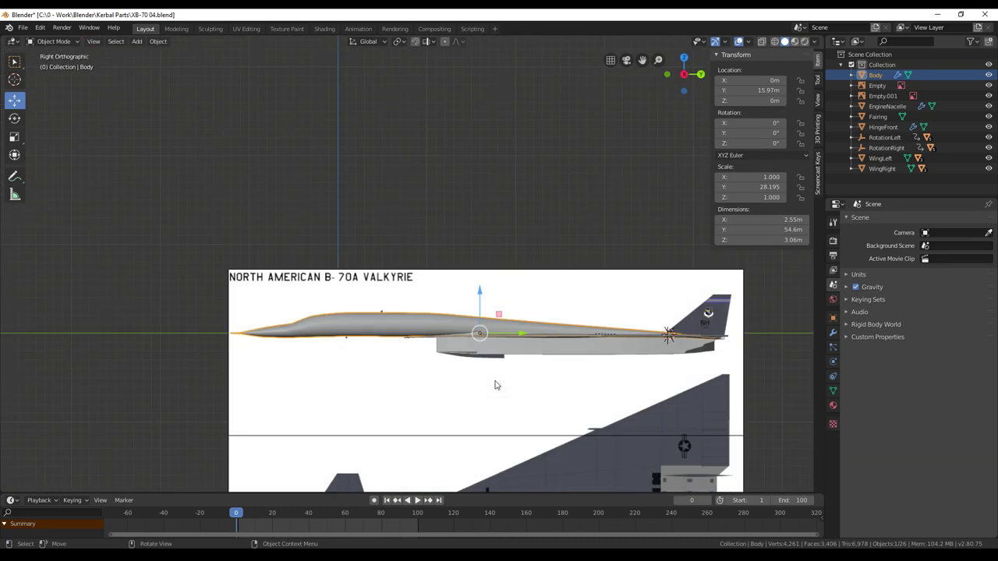
pyautogui.press('z')
pyautogui.press('KP_4')
pyautogui.moveTo(392, 358)
pyautogui.keyDown('shift'); pyautogui.mouseDown(button='middle')
pyautogui.moveTo(622, 266)
pyautogui.moveTo(479, 345)
pyautogui.moveTo(379, 259)
pyautogui.moveTo(377, 419)
pyautogui.mouseUp(button='middle'); pyautogui.keyUp('shift')
pyautogui.scroll(3, 590, 283)
pyautogui.scroll(4, 456, 419)
pyautogui.keyDown('shift'); pyautogui.moveTo(472, 406); pyautogui.dragTo(429, 300, button='middle'); pyautogui.keyUp('shift')
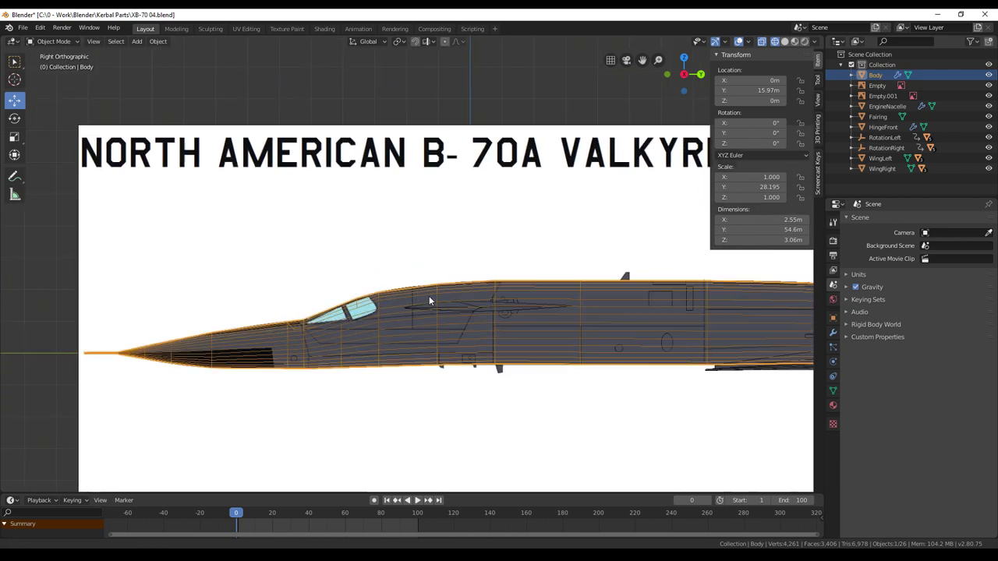
pyautogui.scroll(1, 429, 298)
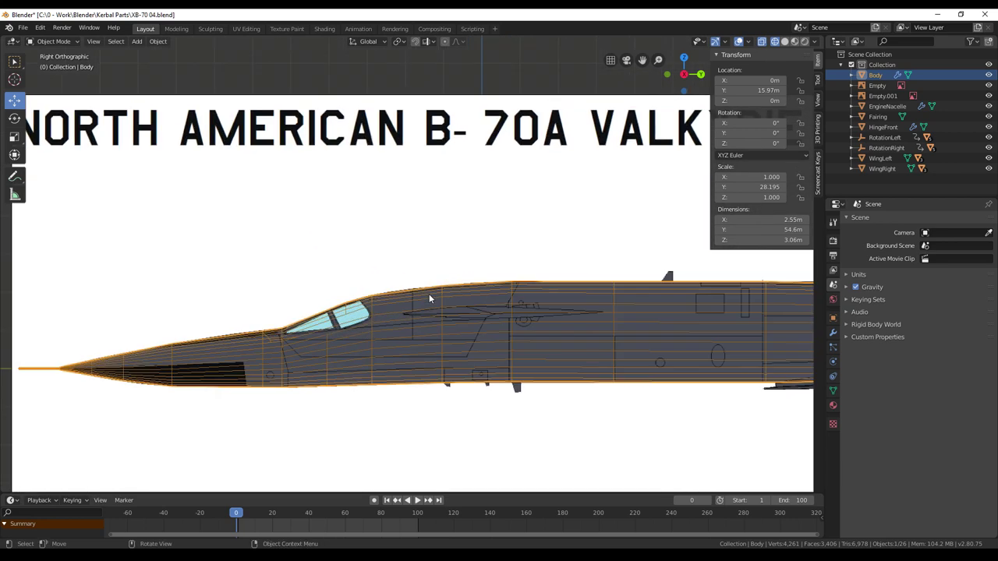
# Step: Place the 3D cursor on the blueprint's canard behind the cockpit and add a 2 m cube there
pyautogui.keyDown('shift'); pyautogui.rightClick(475, 308); pyautogui.keyUp('shift')
pyautogui.click(137, 41)
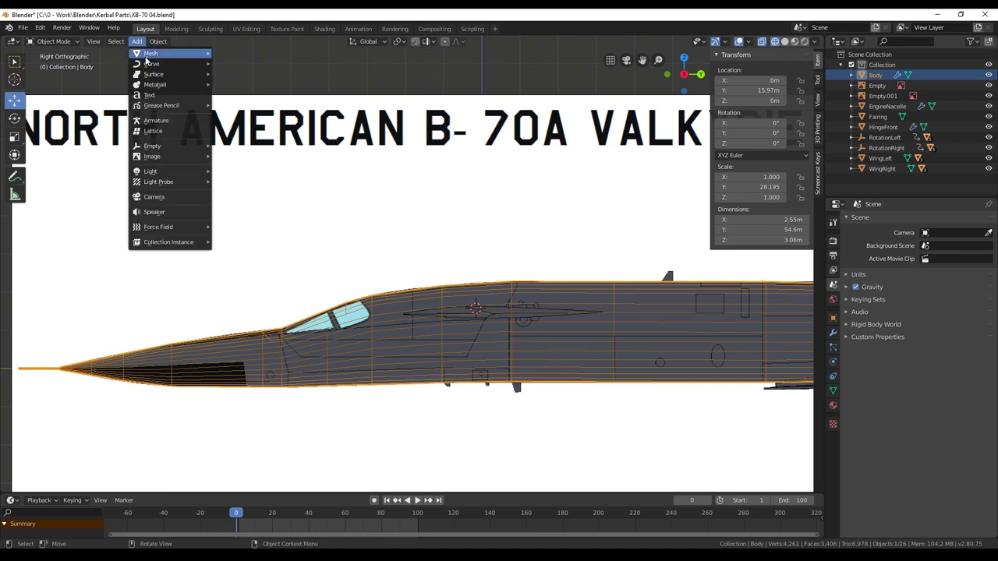
pyautogui.moveTo(149, 53)
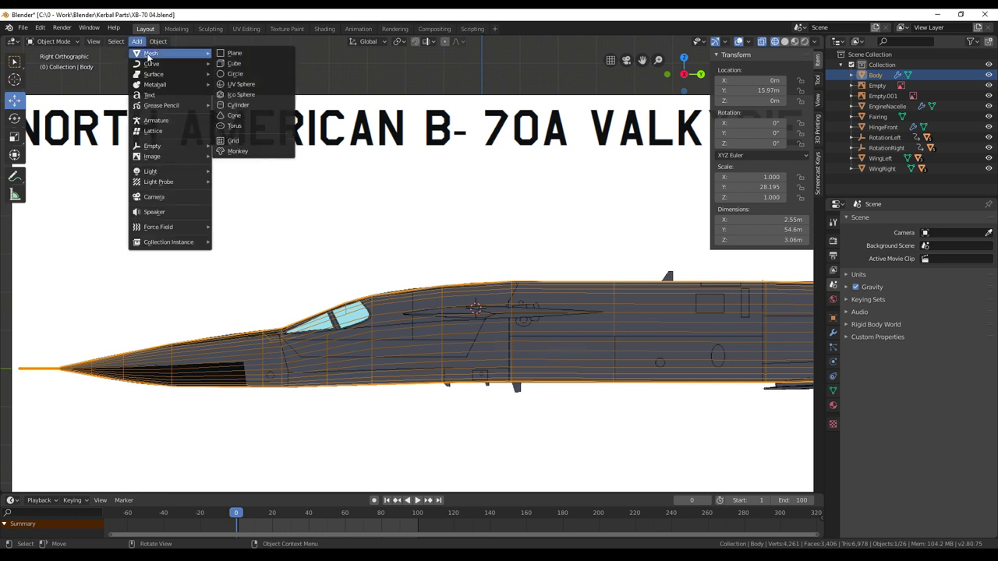
pyautogui.click(289, 64)
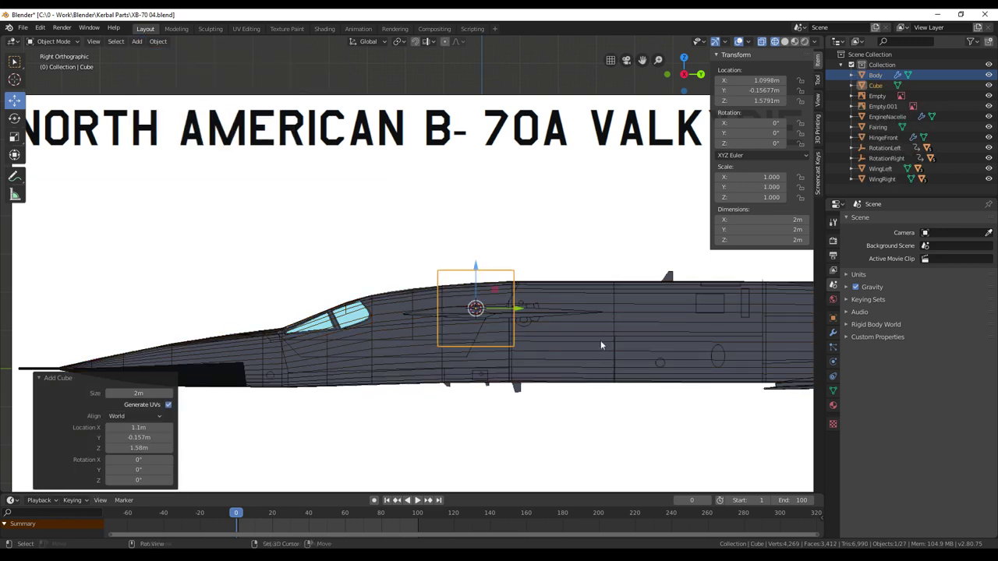
# Step: Flatten the cube along Z to a scale of about 0.154 to match the canard's thickness
pyautogui.keyDown('shift'); pyautogui.moveTo(587, 338); pyautogui.dragTo(536, 350, button='middle'); pyautogui.keyUp('shift')
pyautogui.scroll(1, 610, 339)
pyautogui.scroll(1, 610, 338)
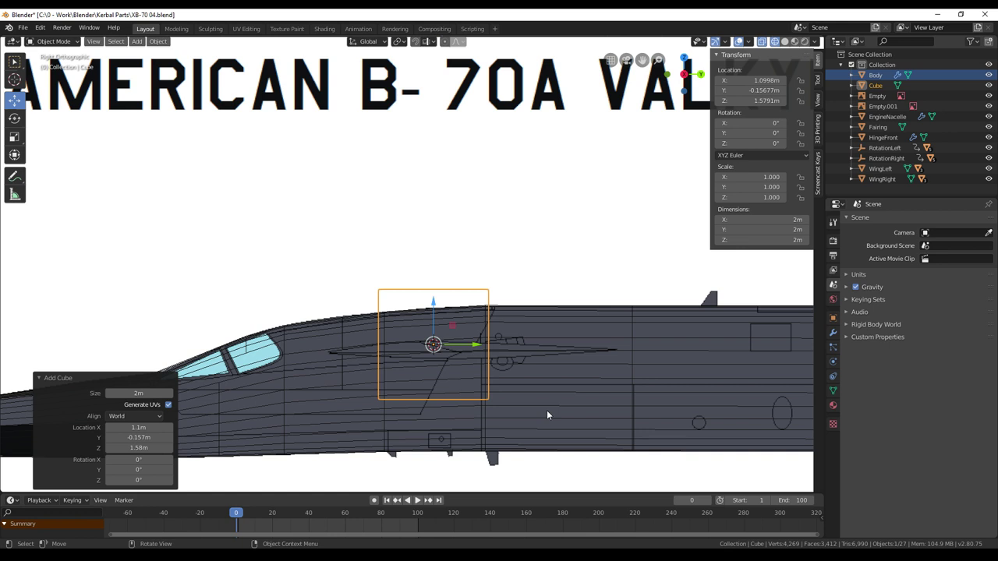
pyautogui.press('s')
pyautogui.press('z')
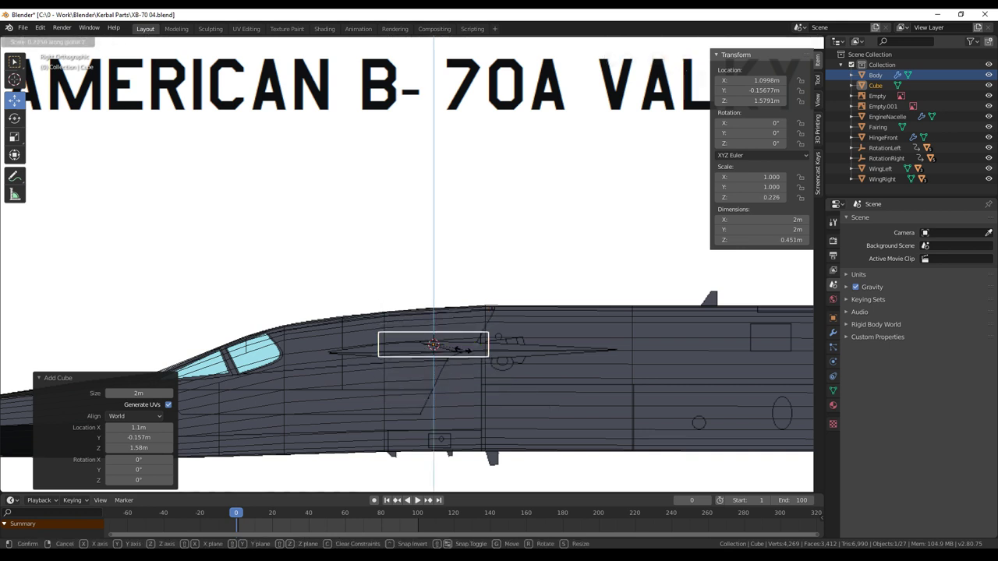
pyautogui.click(456, 350)
# Step: Lower the flattened cube onto the canard's side profile along Z, by about 0.0945 m and a further 0.0197 m
pyautogui.press('g')
pyautogui.press('z')
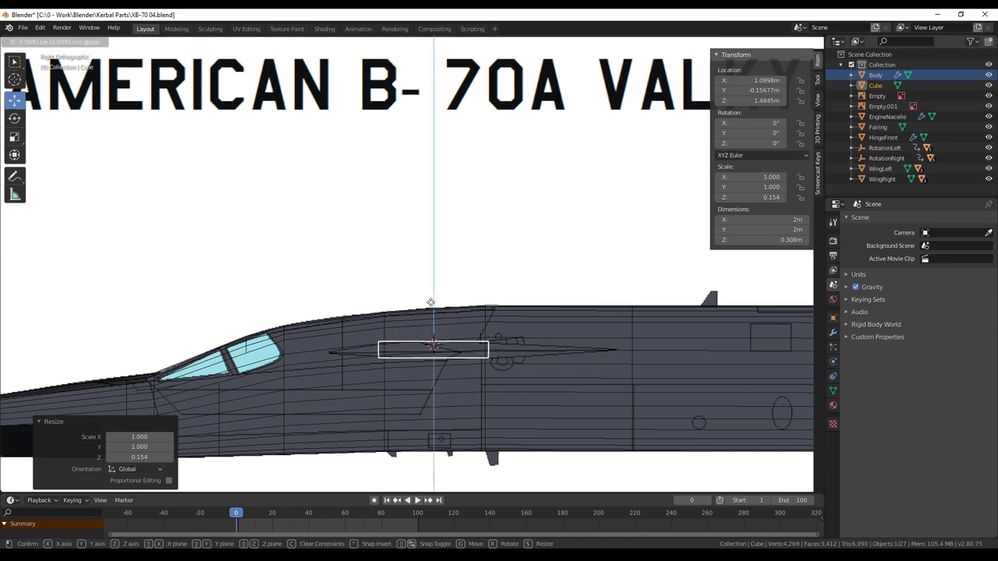
pyautogui.click(431, 303)
pyautogui.scroll(2, 612, 434)
pyautogui.keyDown('shift'); pyautogui.moveTo(612, 434); pyautogui.dragTo(617, 365, button='middle'); pyautogui.keyUp('shift')
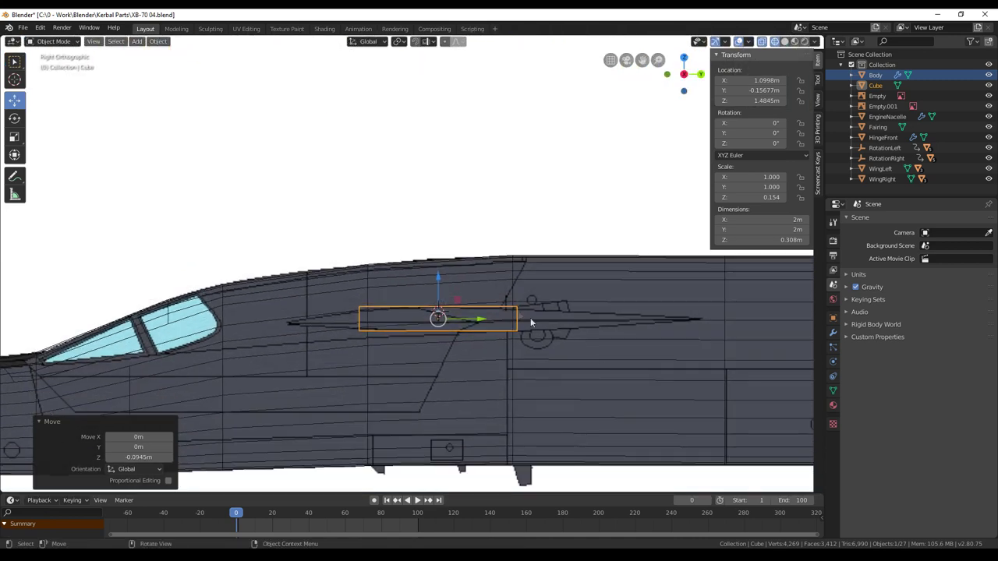
pyautogui.press('g')
pyautogui.press('z')
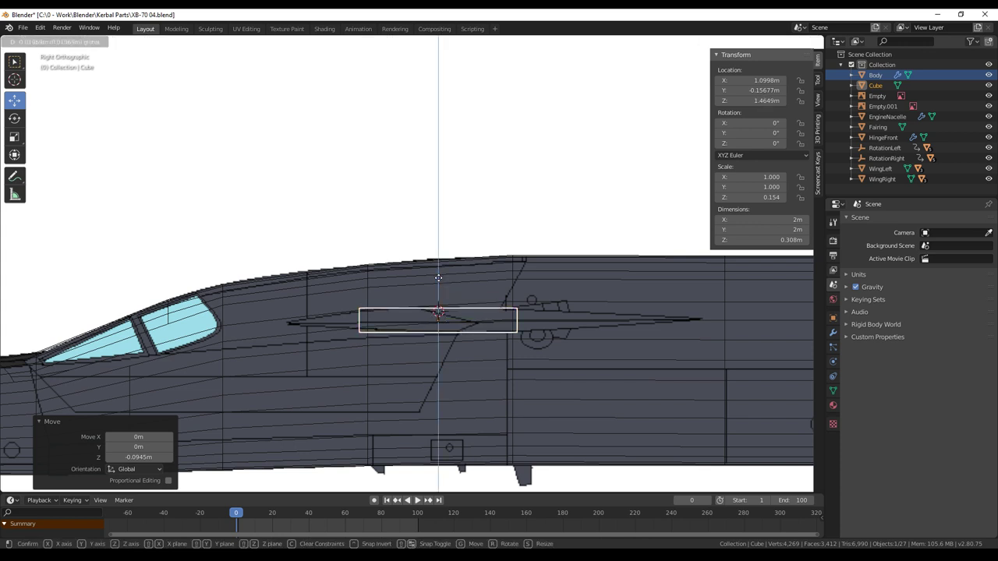
pyautogui.click(404, 332)
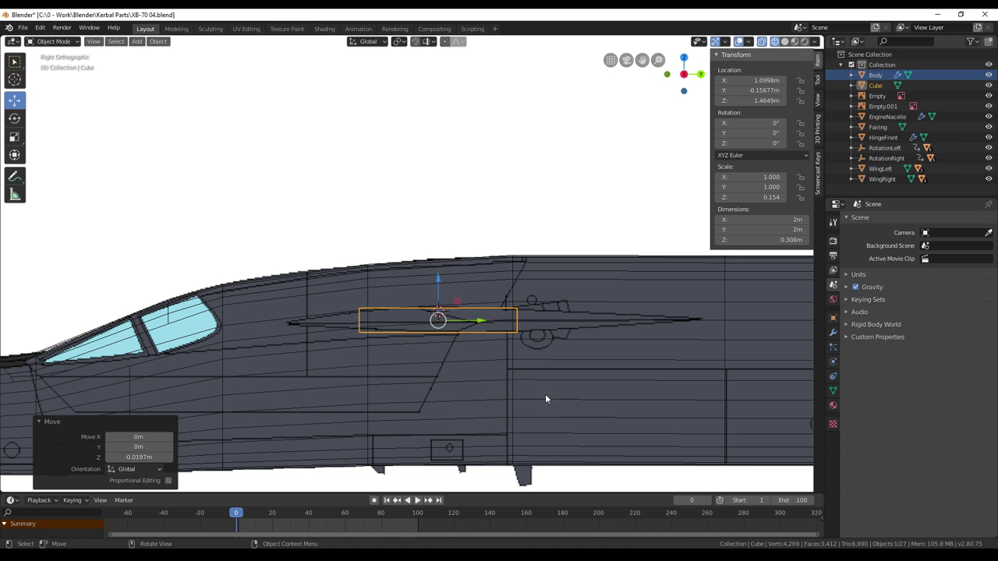
# Step: Position the cube over the +X side canard in top orthographic view, at about X 2.12 m and Y -0.535 m
pyautogui.press('KP_5')
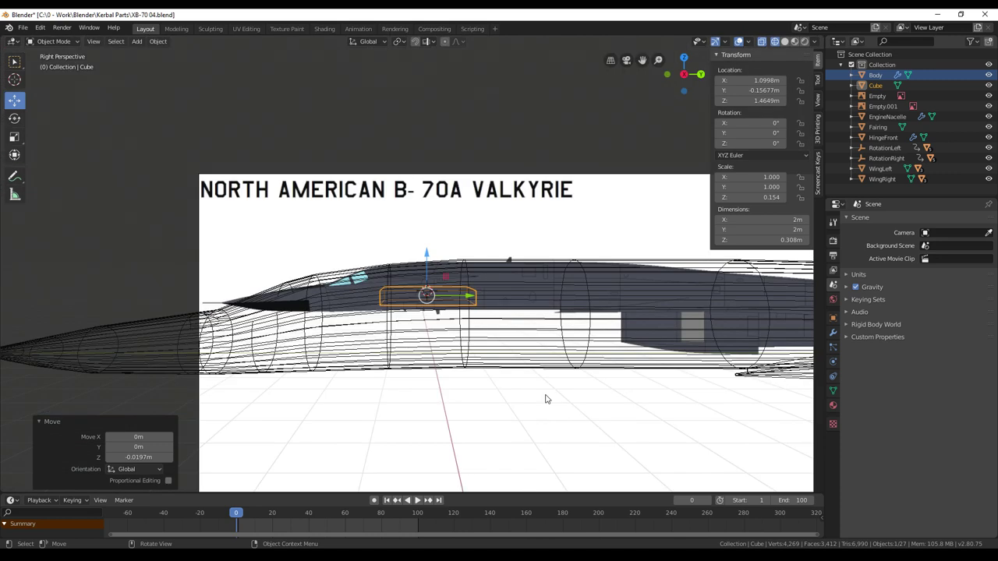
pyautogui.press('KP_7')
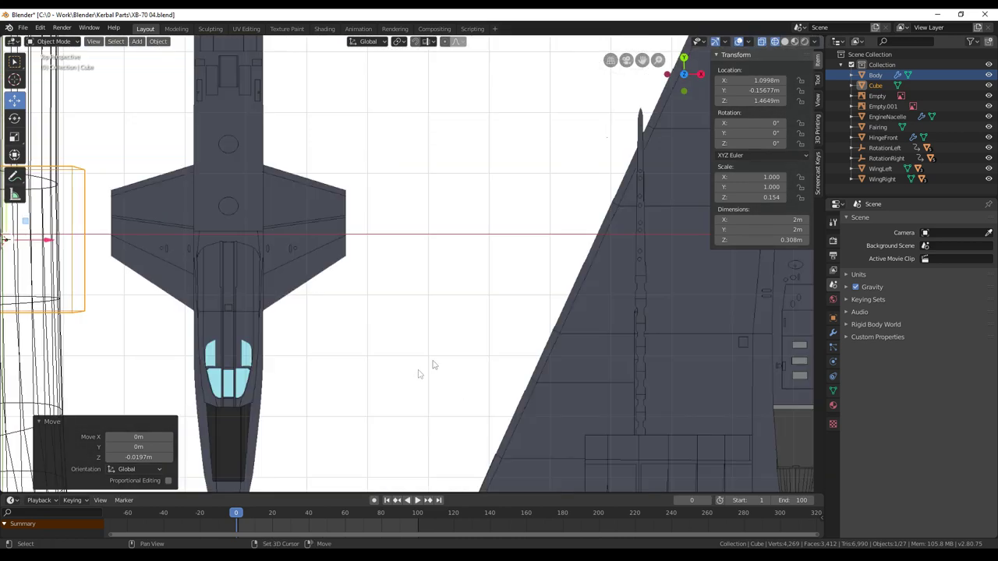
pyautogui.keyDown('shift'); pyautogui.moveTo(167, 240); pyautogui.dragTo(415, 291, button='middle'); pyautogui.keyUp('shift')
pyautogui.press('KP_5')
pyautogui.moveTo(396, 295); pyautogui.dragTo(452, 296)
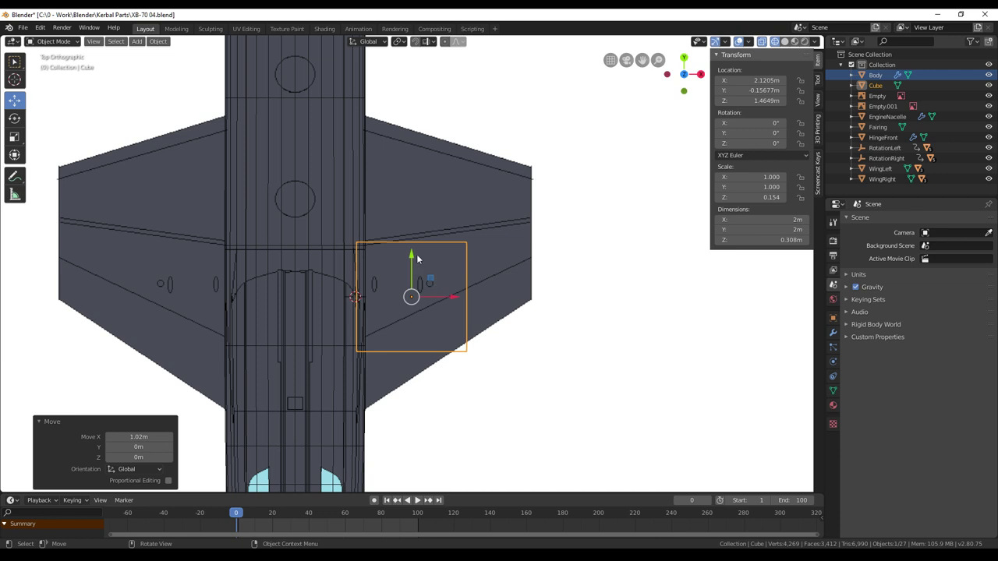
pyautogui.moveTo(411, 257); pyautogui.dragTo(411, 278)
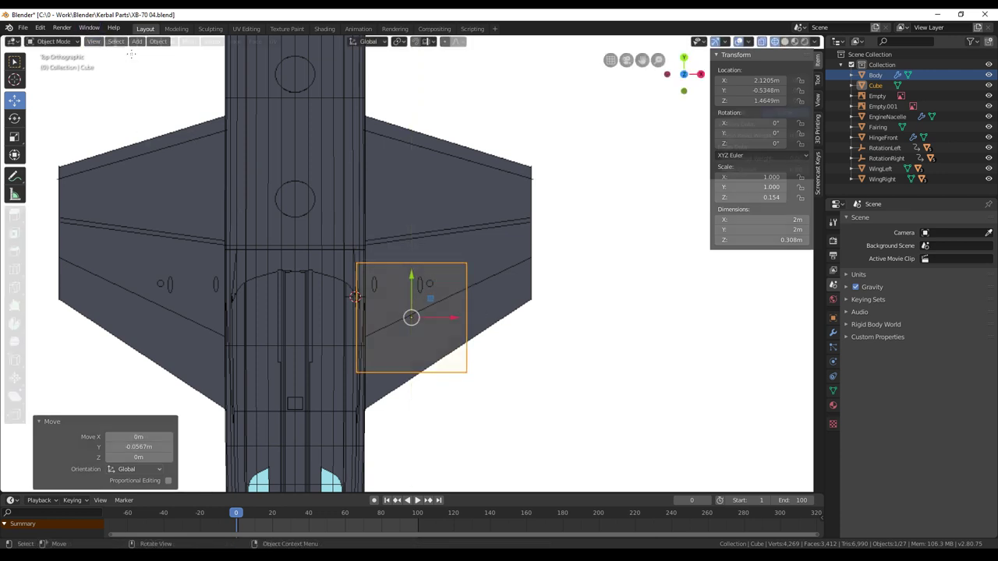
# Step: Move the cube's four outboard vertices about 1.18 m along X and 1.02 m along Y to the blueprint's canard tip
pyautogui.press('Tab')
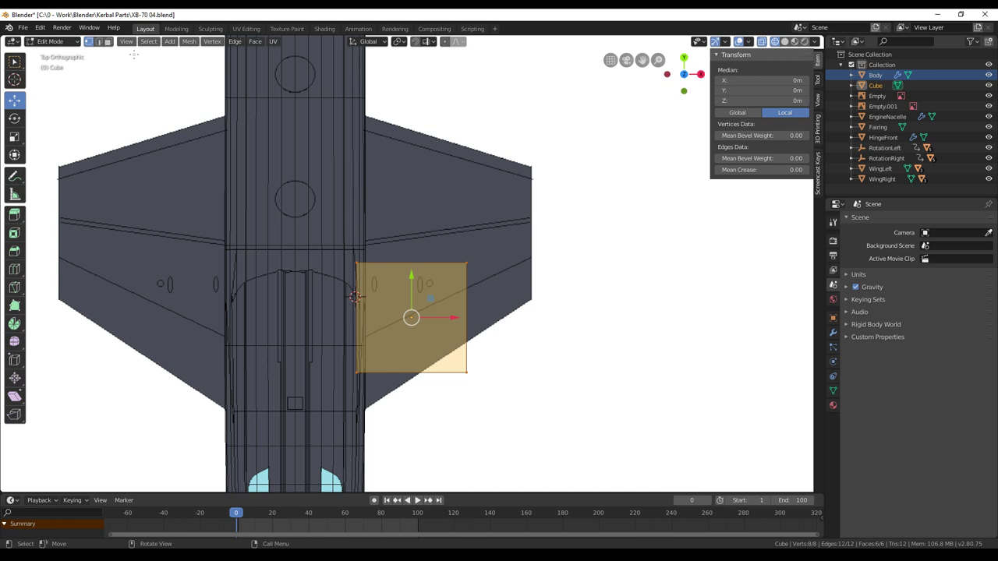
pyautogui.hotkey('alt', 'a')
pyautogui.press('c')
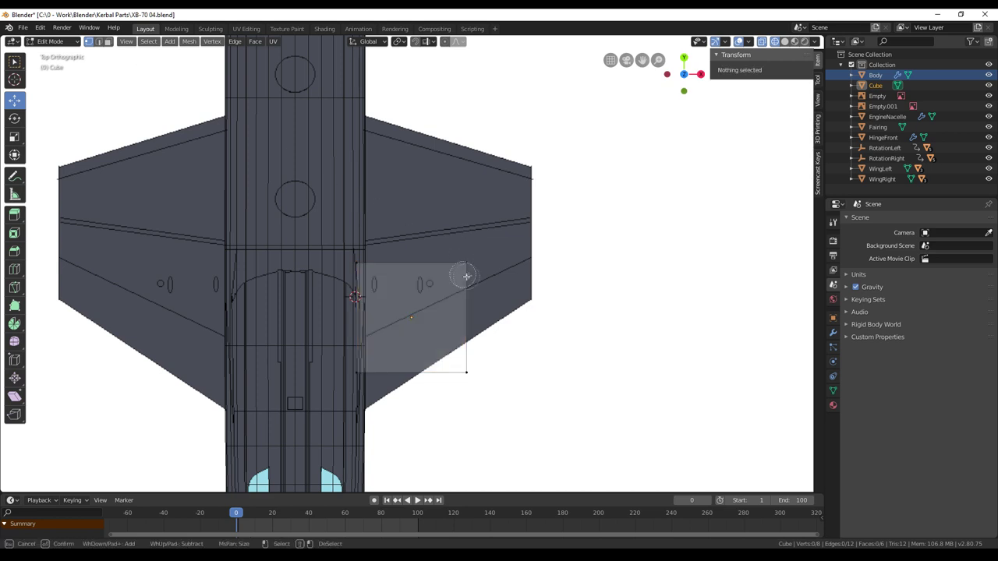
pyautogui.moveTo(472, 262); pyautogui.dragTo(473, 391)
pyautogui.rightClick(473, 391)
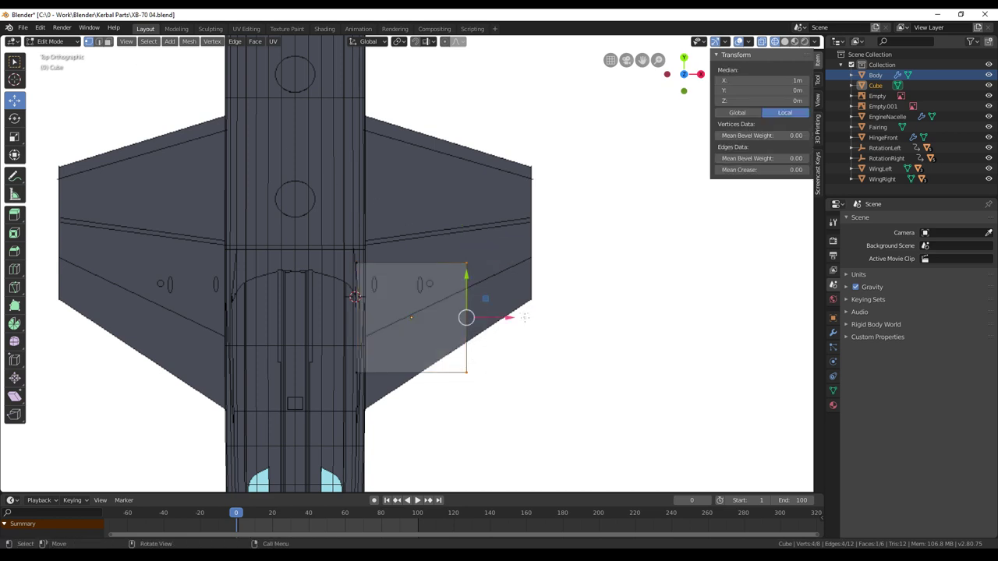
pyautogui.moveTo(508, 317); pyautogui.dragTo(569, 306)
pyautogui.press('g')
pyautogui.press('y')
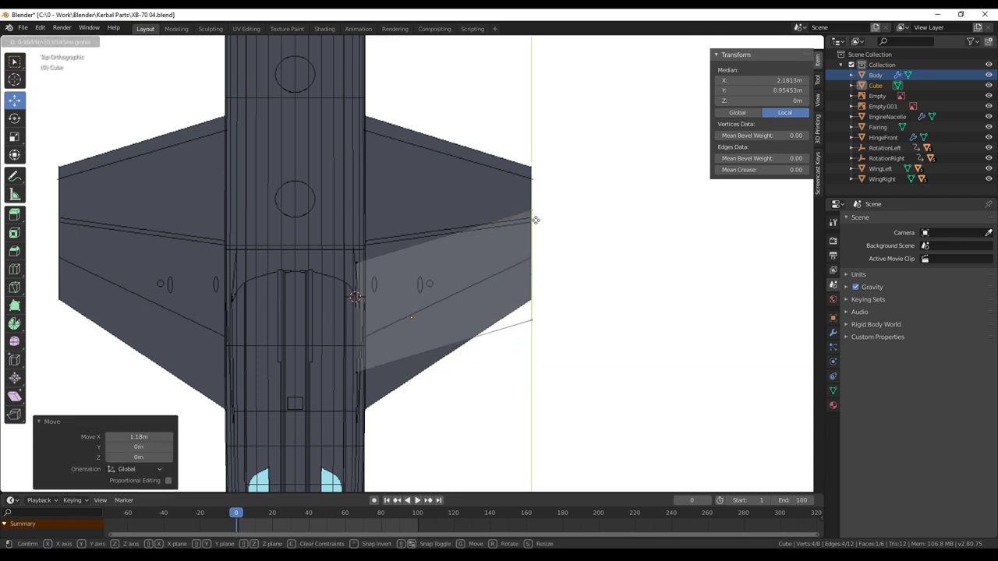
pyautogui.click(536, 217)
# Step: Scale the four canard tip vertices by about 0.705 along Y to match the front section's tip length
pyautogui.press('s')
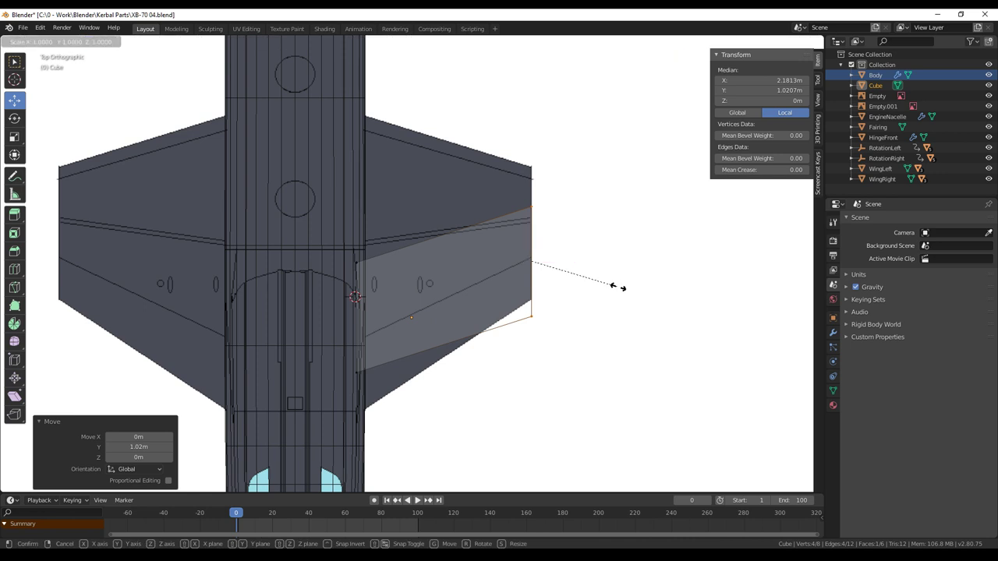
pyautogui.press('y')
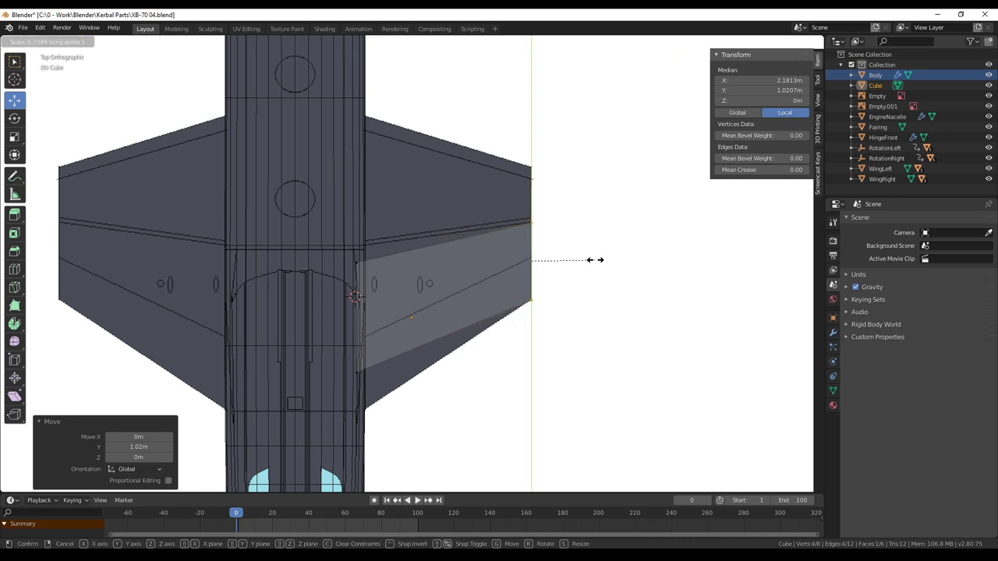
pyautogui.click(595, 259)
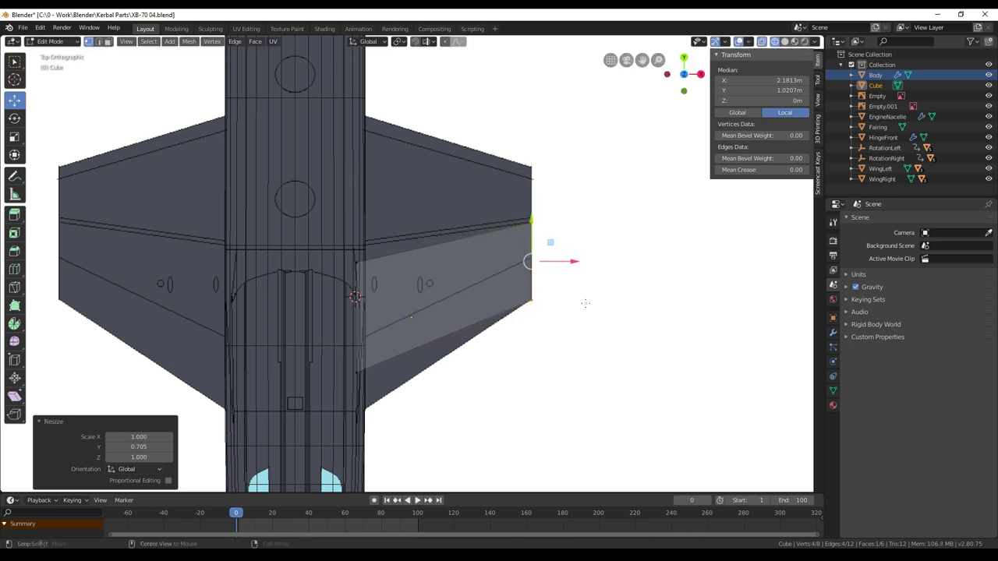
# Step: Select the canard's four root vertices and scale them by about 1.446 along Y
pyautogui.hotkey('alt', 'a')
pyautogui.press('c')
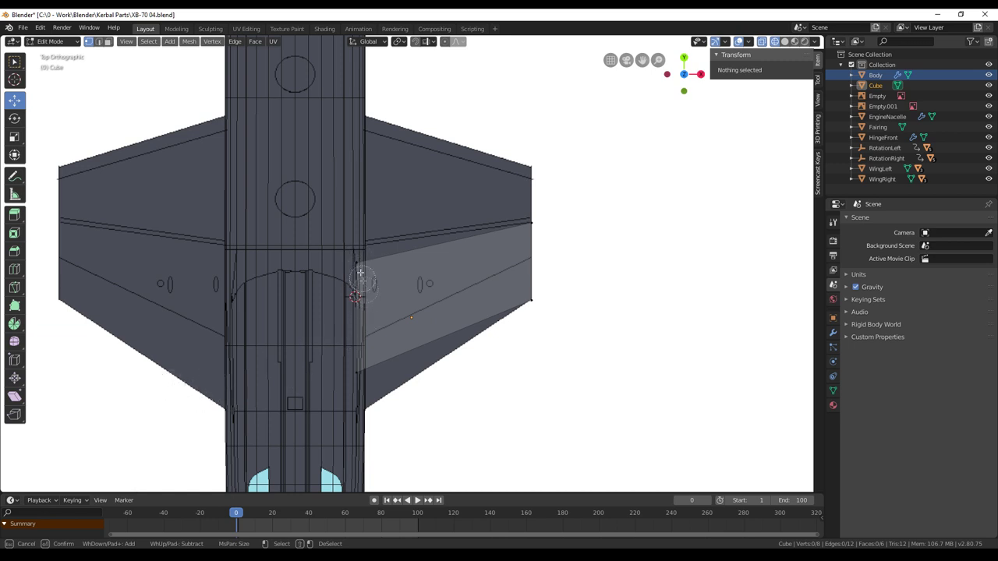
pyautogui.moveTo(357, 262); pyautogui.dragTo(357, 383)
pyautogui.rightClick(356, 382)
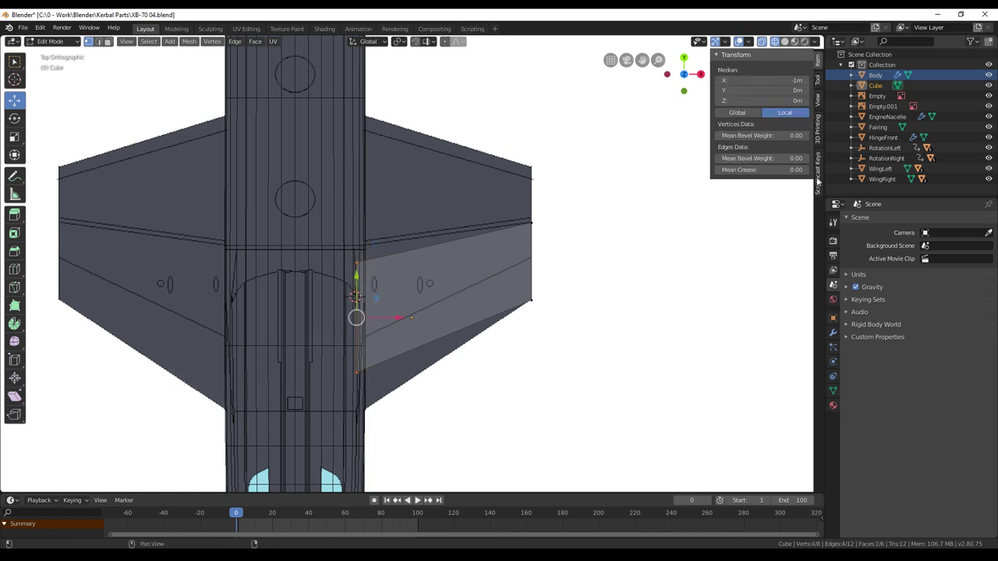
pyautogui.click(818, 175)
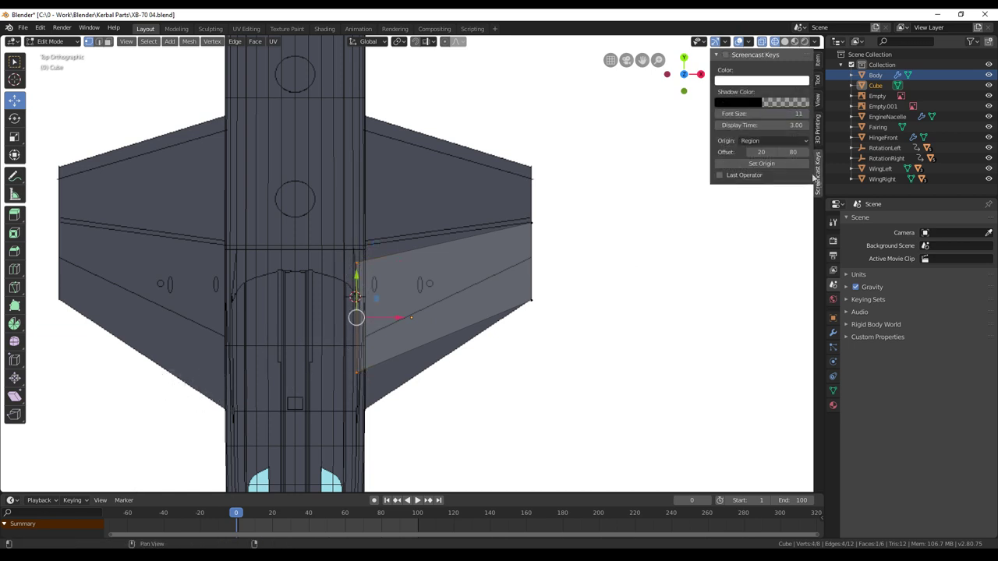
pyautogui.click(817, 67)
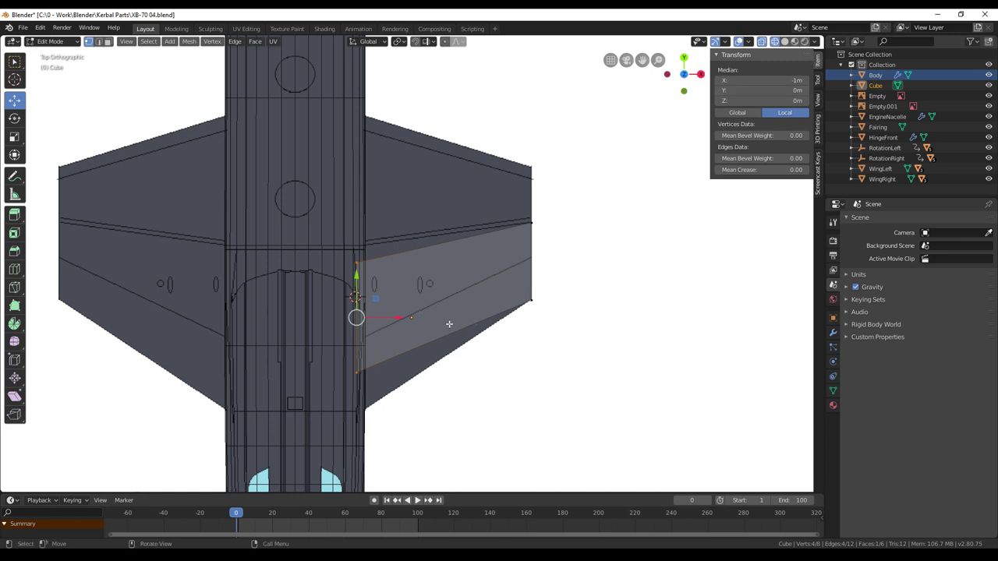
pyautogui.press('s')
pyautogui.press('x')
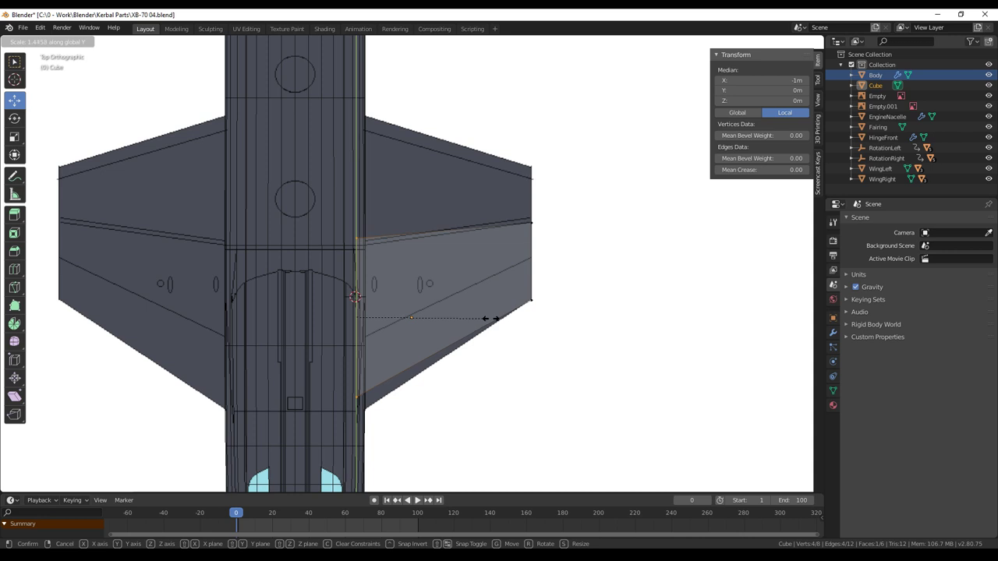
pyautogui.click(485, 319)
# Step: Fit the canard's root vertices to the blueprint by moving them about -0.236 m along Y and scaling them slightly longer along Y
pyautogui.press('g')
pyautogui.press('y')
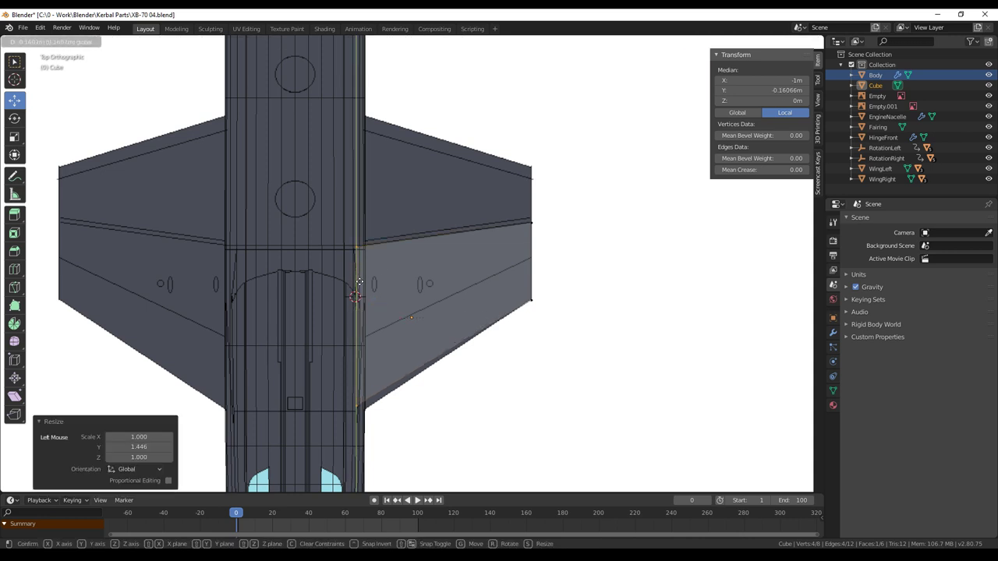
pyautogui.click(361, 290)
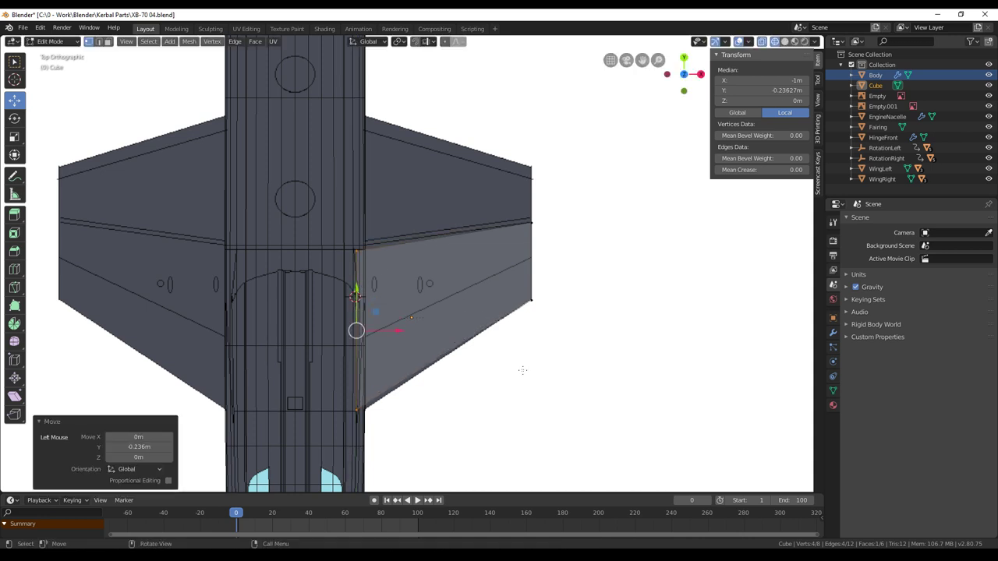
pyautogui.press('s')
pyautogui.press('y')
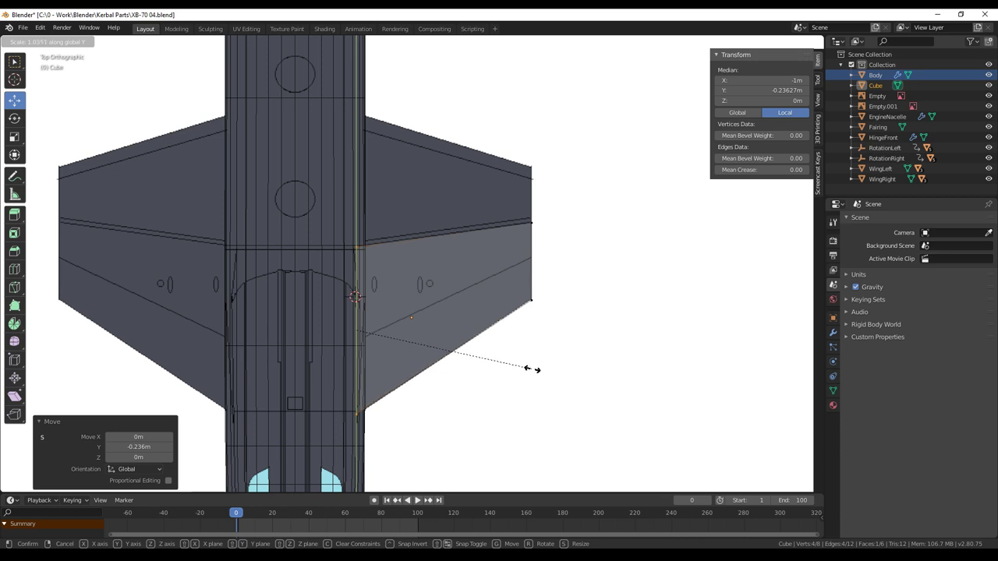
pyautogui.click(527, 367)
pyautogui.click(77, 422)
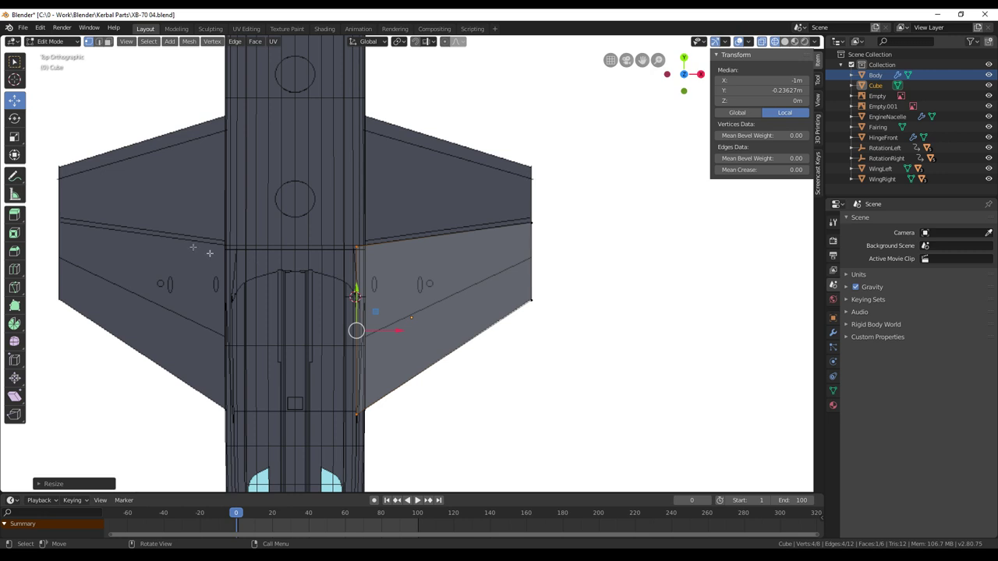
# Step: Add a spanwise loop cut through the canard, slid along the blueprint's diagonal panel line
pyautogui.click(14, 269)
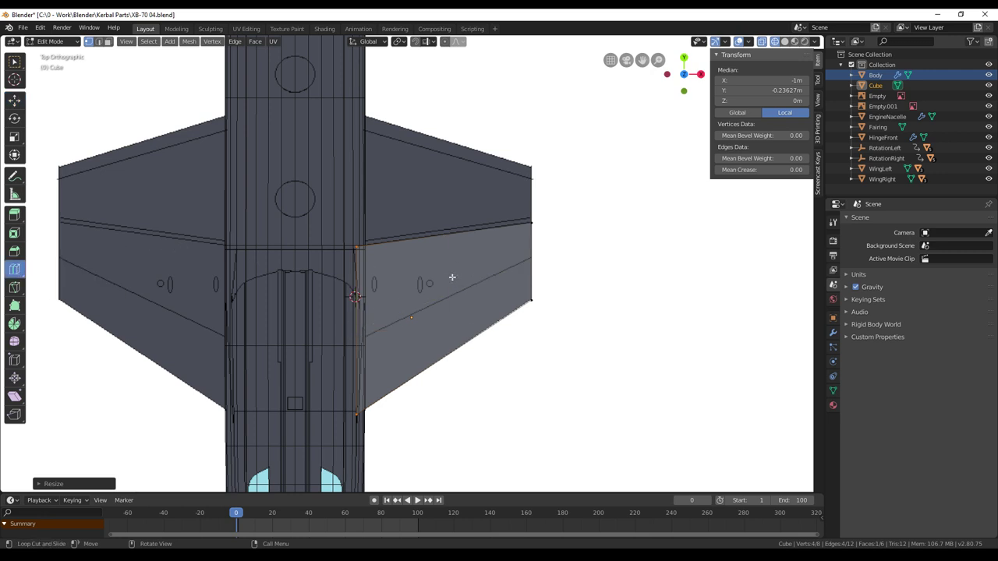
pyautogui.moveTo(372, 338); pyautogui.dragTo(372, 349)
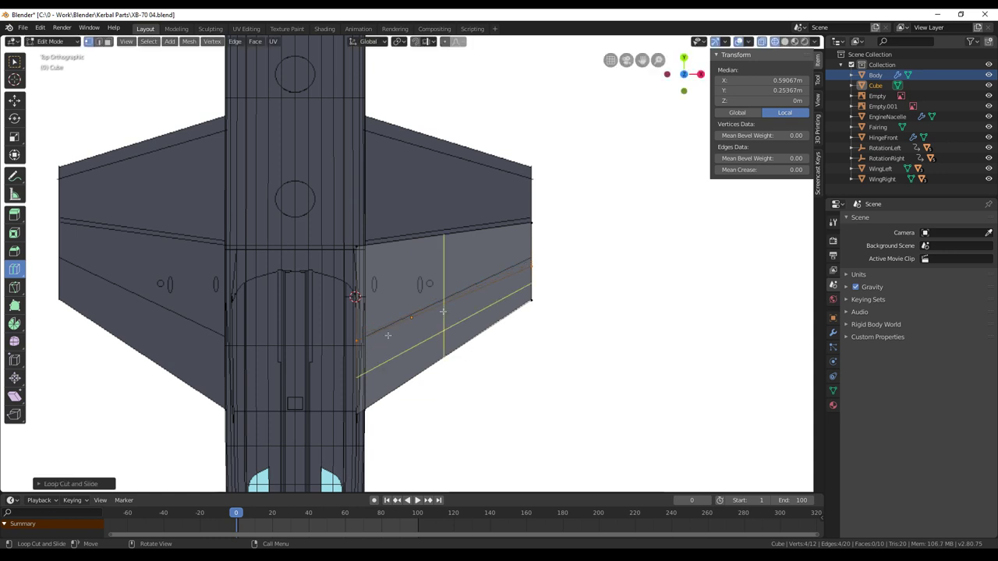
pyautogui.hotkey('alt', 'a')
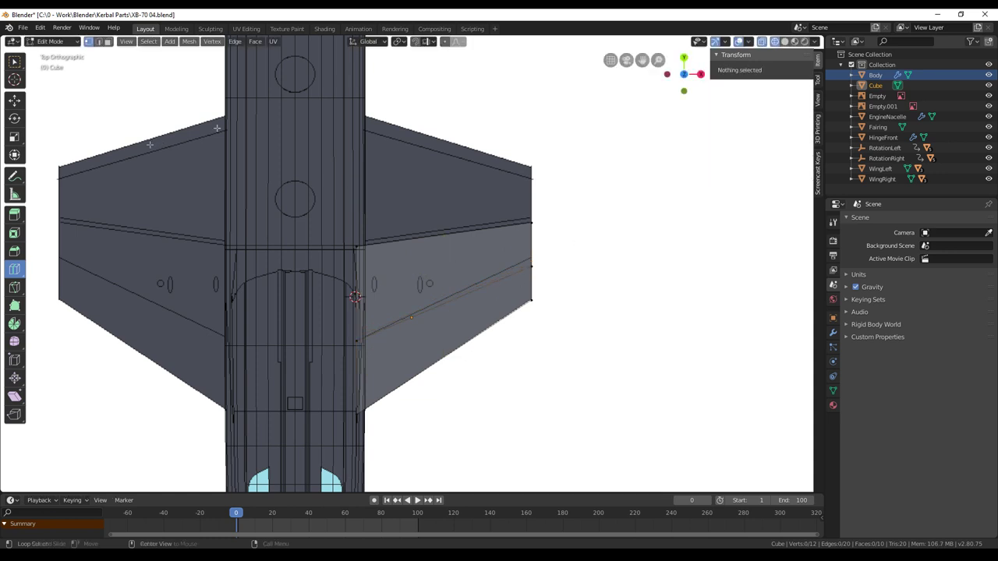
# Step: Move the loop cut's two tip vertices along Y to about 1.094 m local, matching the blueprint's panel line
pyautogui.click(14, 100)
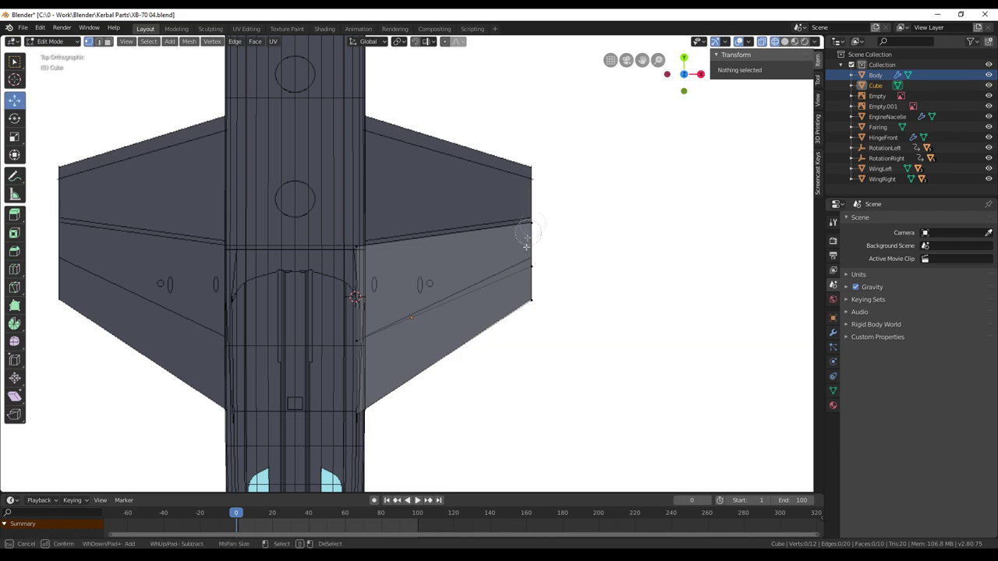
pyautogui.click(515, 226)
pyautogui.moveTo(530, 226); pyautogui.dragTo(531, 219)
# Step: In right orthographic view, scale the whole canard mesh by about 0.8 along Z to thin it toward the side blueprint
pyautogui.moveTo(683, 343); pyautogui.dragTo(583, 245, button='middle')
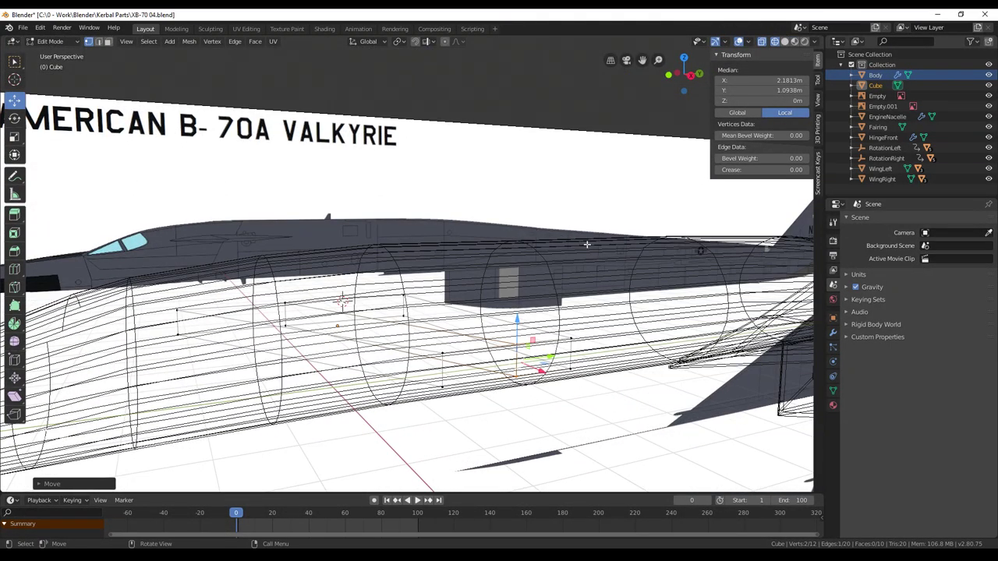
pyautogui.press('KP_5')
pyautogui.press('KP_3')
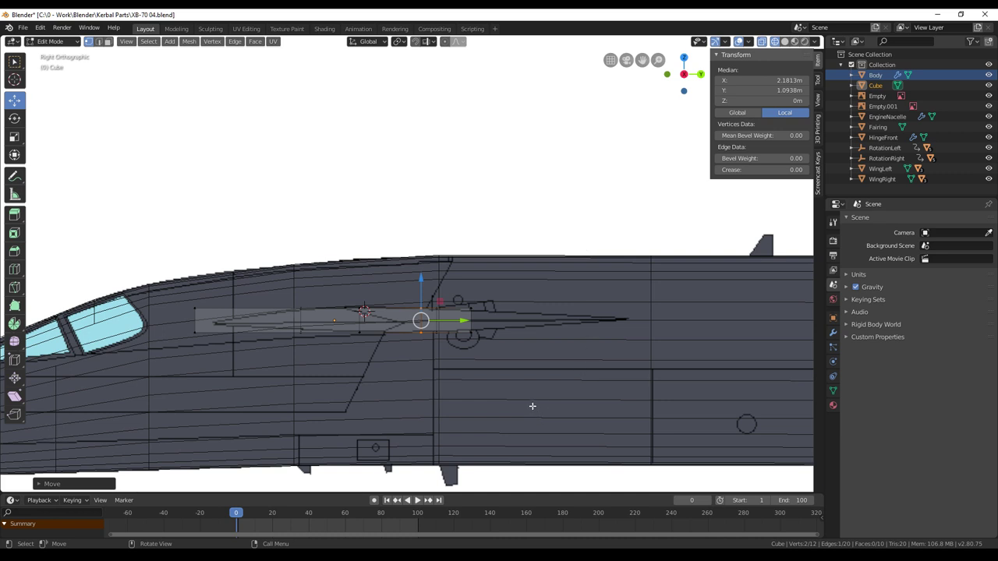
pyautogui.press('a')
pyautogui.press('s')
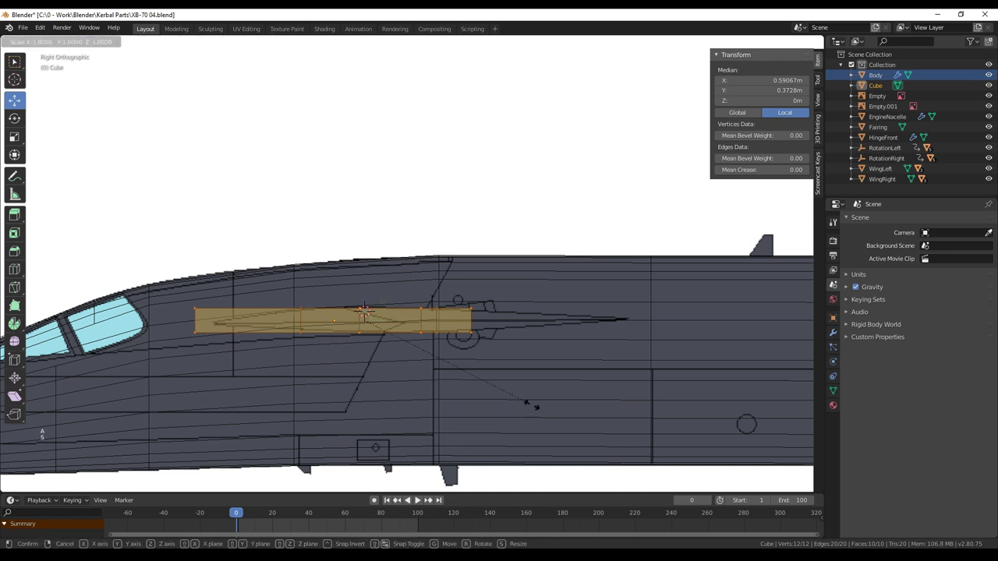
pyautogui.press('z')
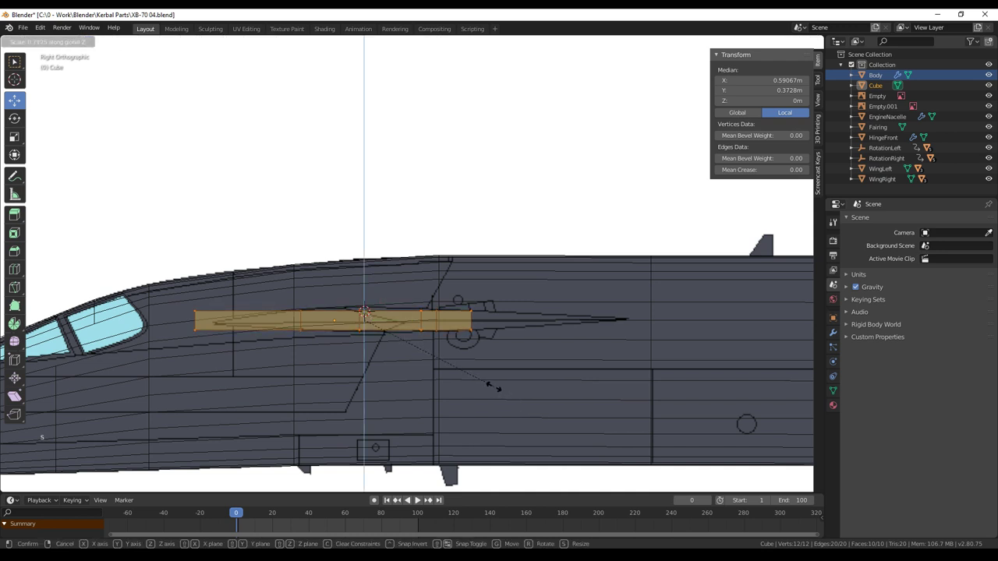
pyautogui.click(489, 383)
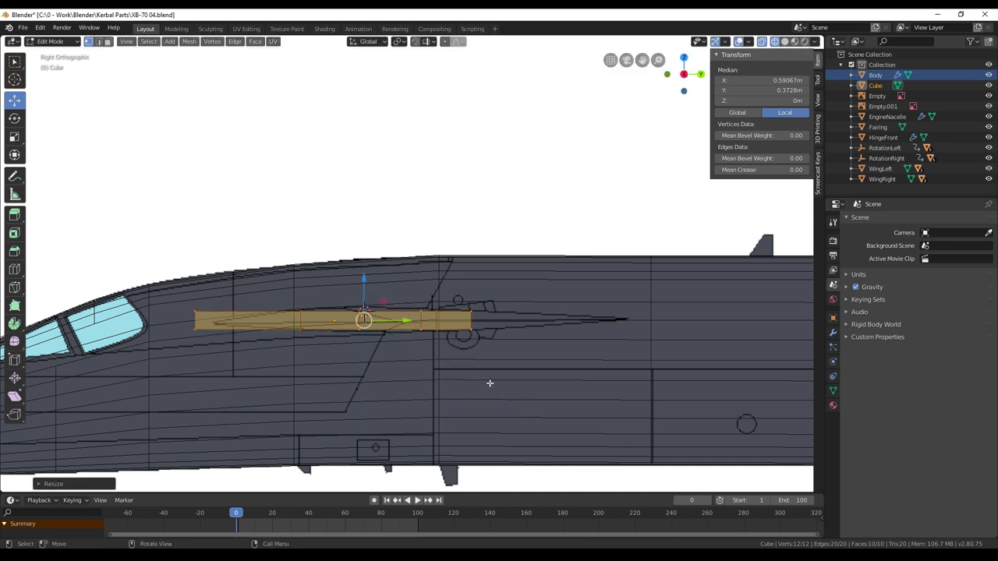
# Step: Select the canard's four leading-edge vertices from root to tip and scale them along Z into a thin edge
pyautogui.moveTo(490, 383); pyautogui.dragTo(576, 260, button='middle')
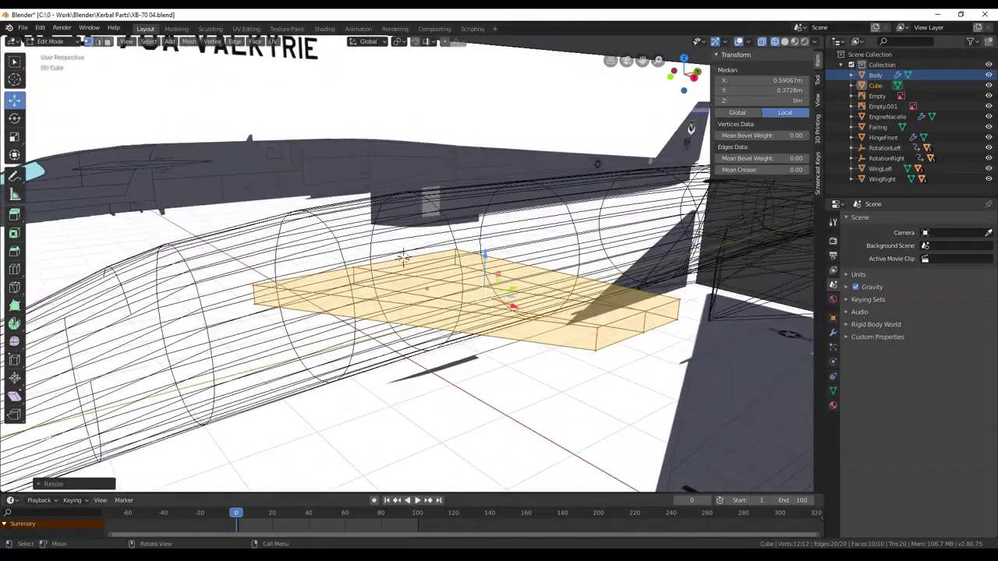
pyautogui.click(254, 287)
pyautogui.keyDown('shift'); pyautogui.click(254, 306); pyautogui.keyUp('shift')
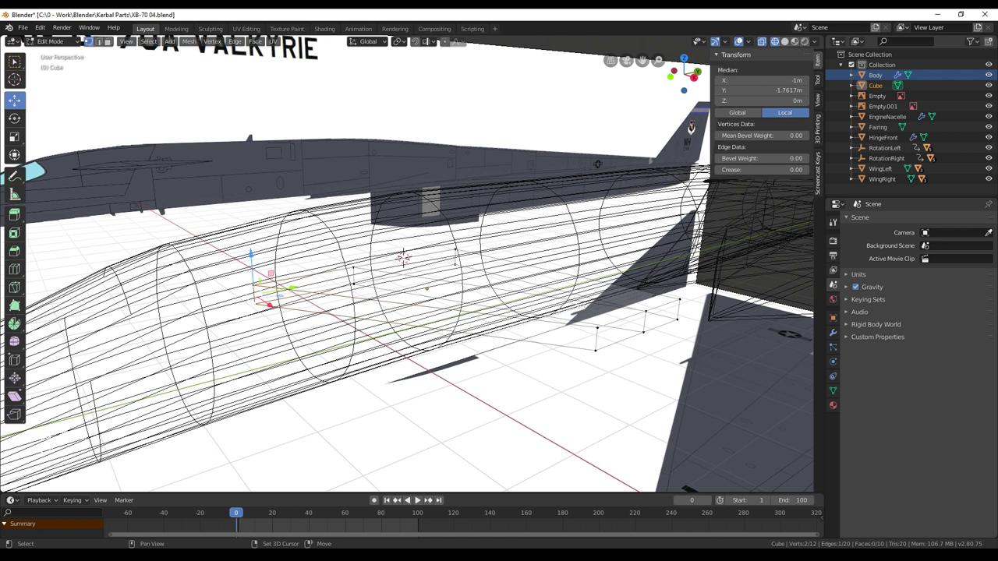
pyautogui.keyDown('shift'); pyautogui.click(597, 327); pyautogui.keyUp('shift')
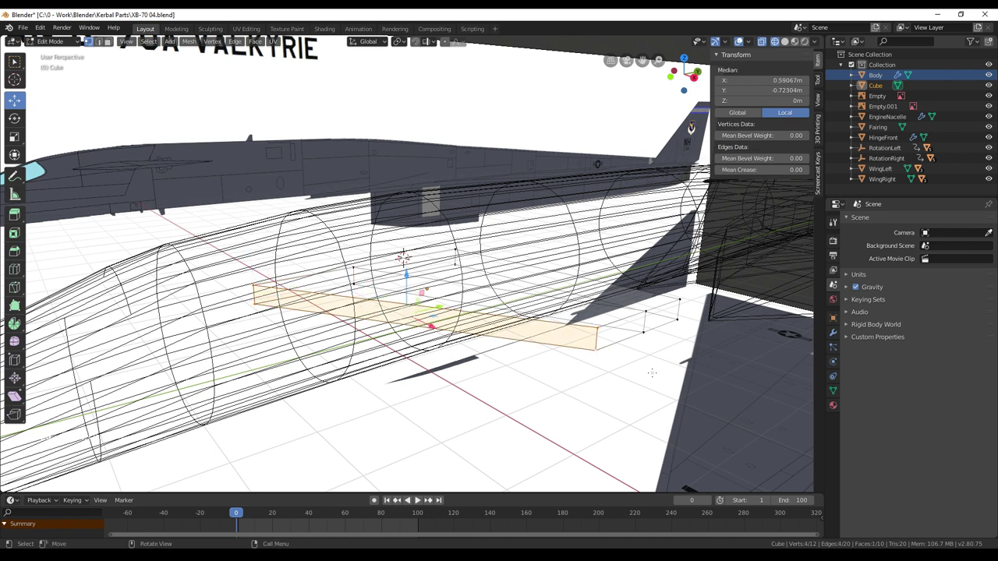
pyautogui.press('g')
pyautogui.press('z')
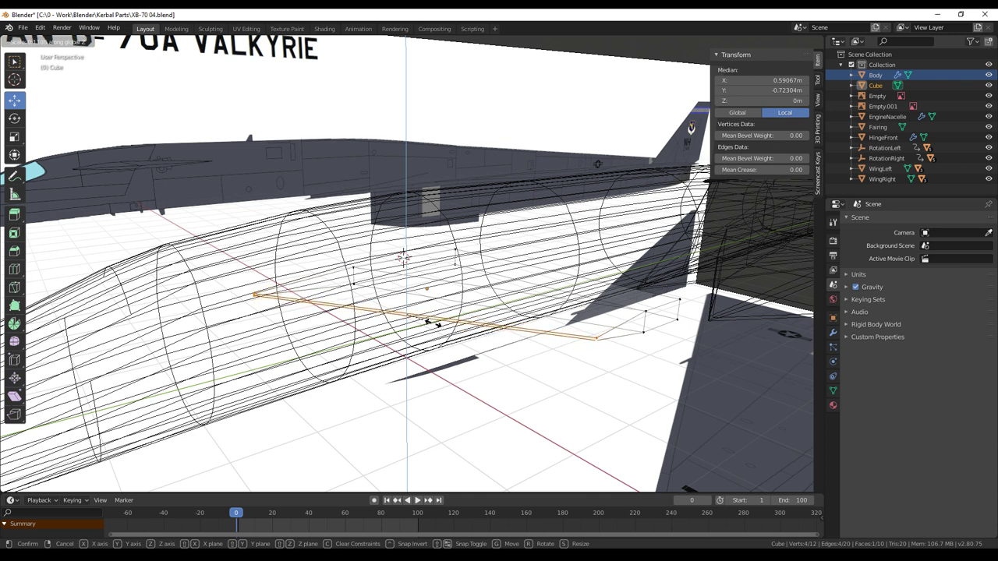
pyautogui.click(433, 324)
# Step: Select the four vertices of the canard's aft tip face, excluding the leading-edge ones, and scale them down along Z
pyautogui.moveTo(429, 323); pyautogui.dragTo(533, 334, button='middle')
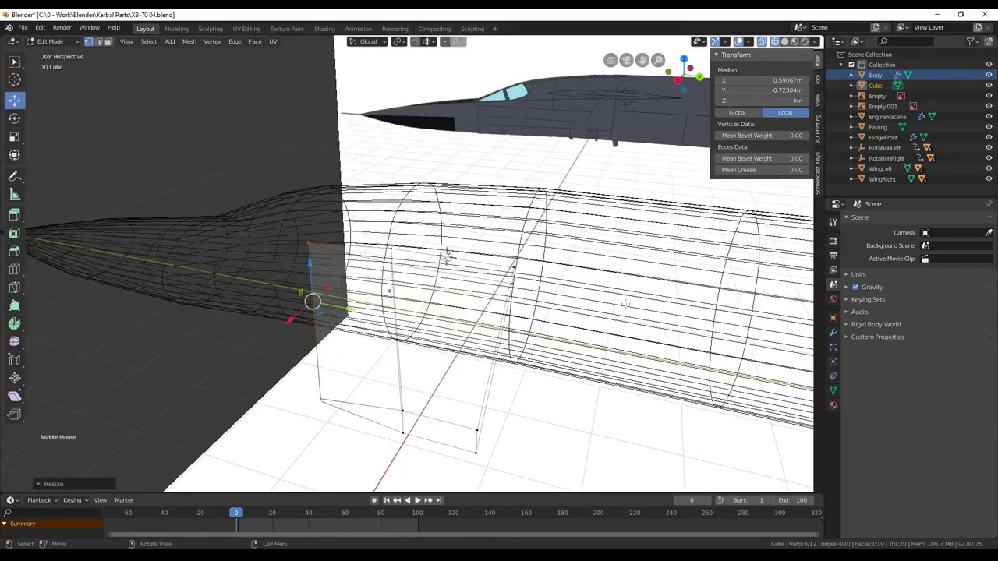
pyautogui.scroll(-2, 627, 302)
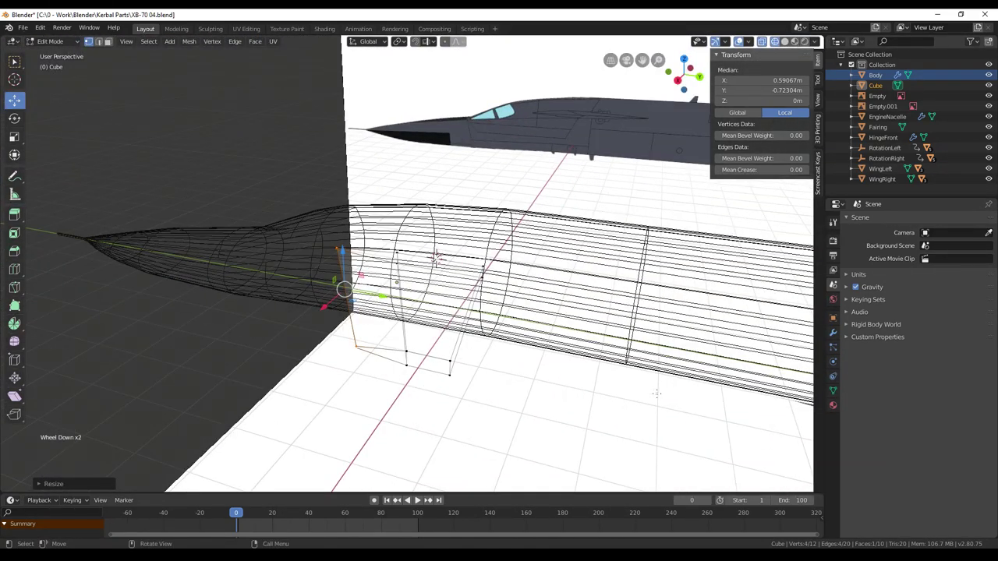
pyautogui.moveTo(544, 375); pyautogui.dragTo(574, 358, button='middle')
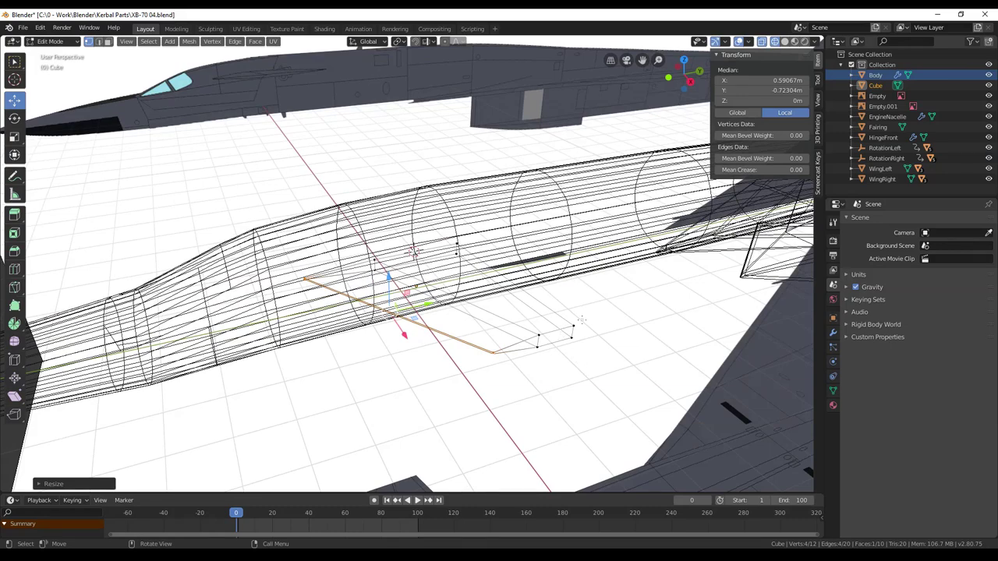
pyautogui.keyDown('shift'); pyautogui.moveTo(581, 320); pyautogui.dragTo(482, 302, button='middle'); pyautogui.keyUp('shift')
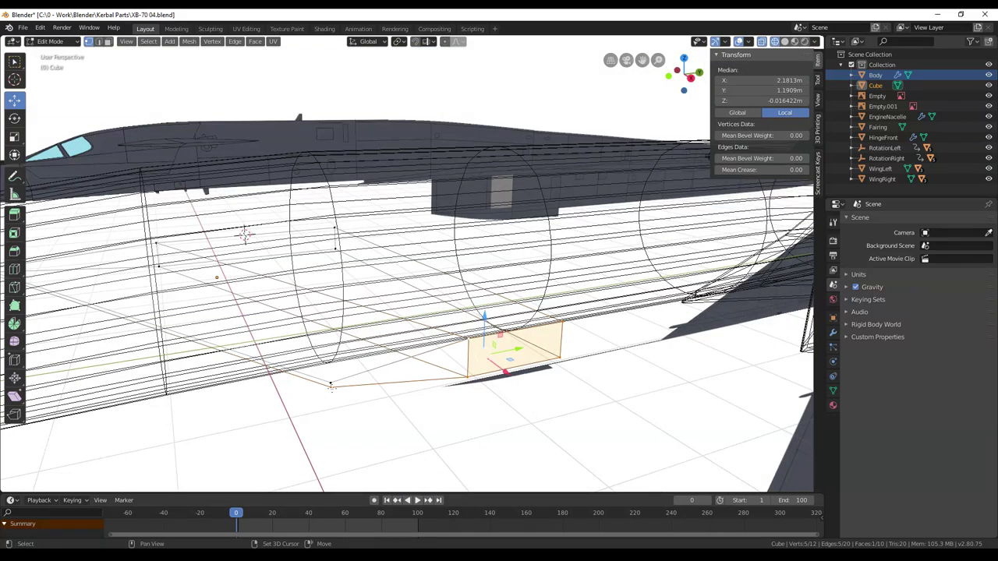
pyautogui.keyDown('shift'); pyautogui.click(330, 386); pyautogui.keyUp('shift')
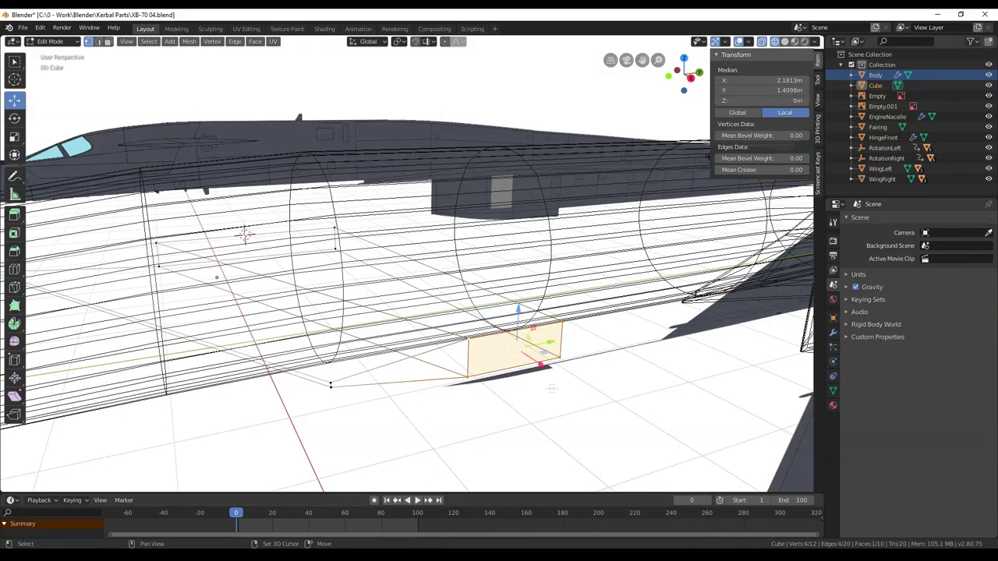
pyautogui.press('s')
pyautogui.press('z')
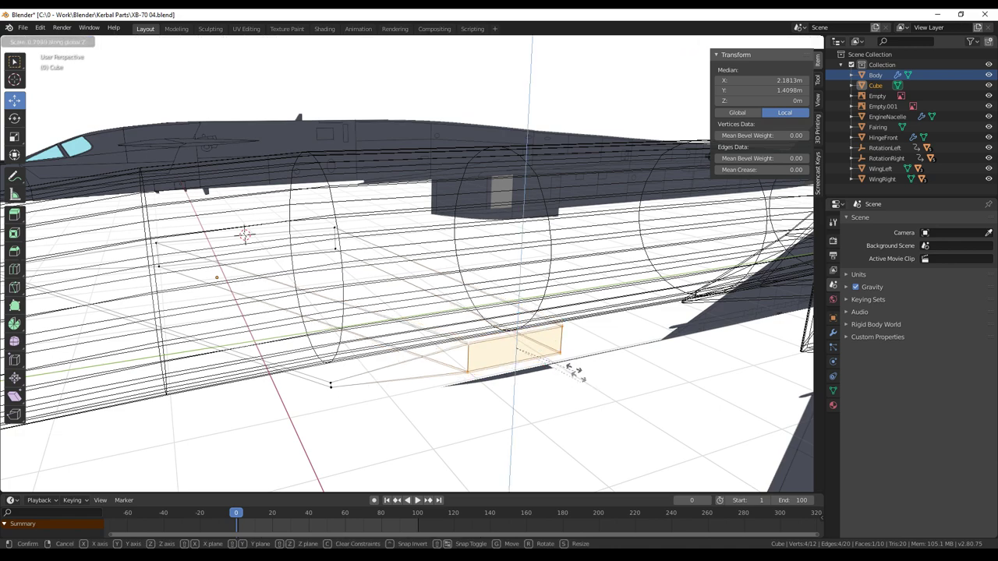
pyautogui.click(518, 350)
# Step: Switch the viewport to solid shading and examine where the canard's root meets the fuselage
pyautogui.moveTo(519, 349); pyautogui.dragTo(583, 343, button='middle')
pyautogui.press('z')
pyautogui.press('6')
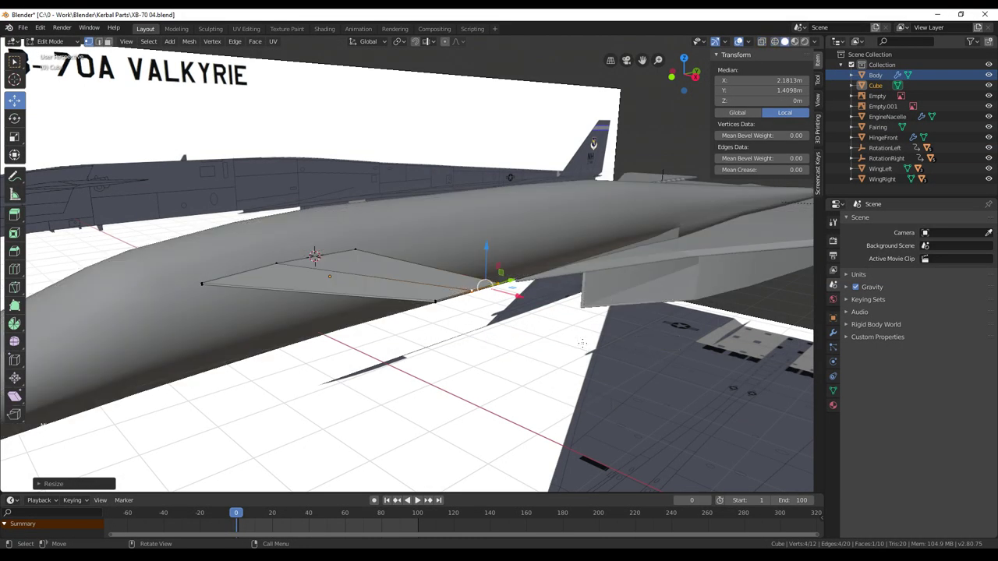
pyautogui.scroll(-2, 522, 338)
pyautogui.moveTo(523, 338); pyautogui.dragTo(430, 335, button='middle')
pyautogui.scroll(5, 434, 325)
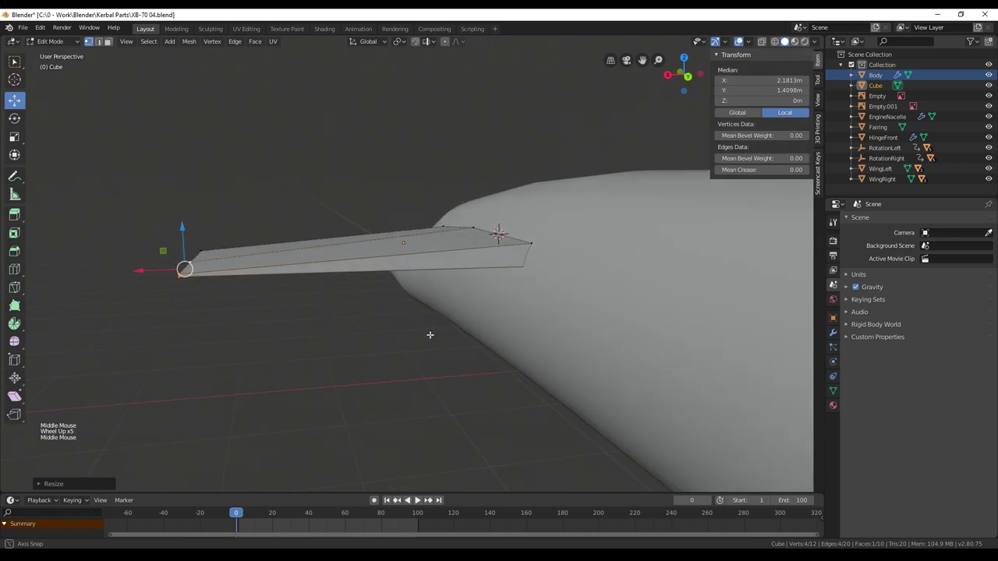
pyautogui.keyDown('shift'); pyautogui.moveTo(490, 336); pyautogui.dragTo(387, 368, button='middle'); pyautogui.keyUp('shift')
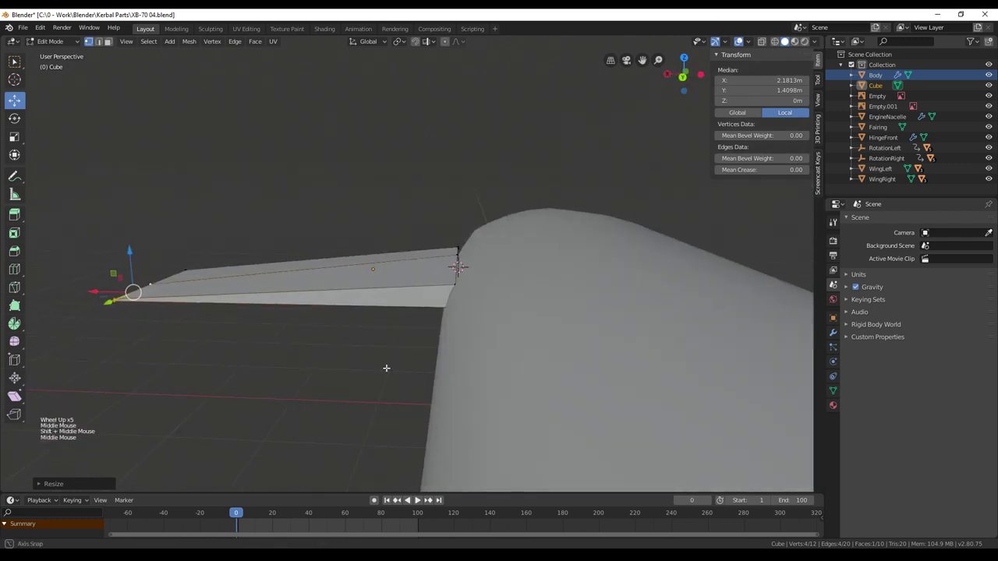
pyautogui.scroll(3, 389, 367)
pyautogui.moveTo(479, 268); pyautogui.dragTo(492, 243, button='middle')
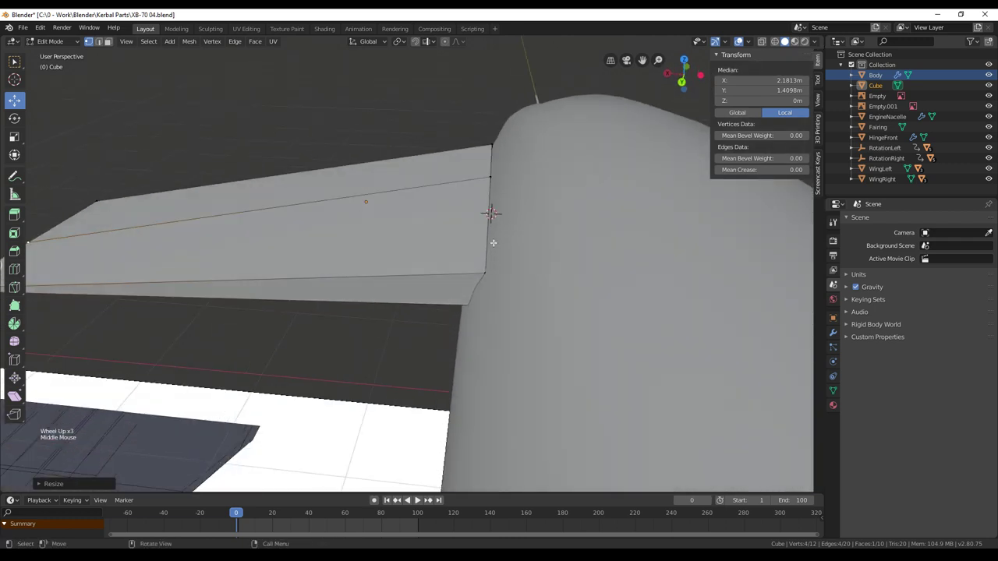
# Step: Move the canard root's upper leading-edge and mid-chord vertices about 0.05 m along X toward the fuselage
pyautogui.click(491, 145)
pyautogui.keyDown('shift'); pyautogui.click(489, 176); pyautogui.keyUp('shift')
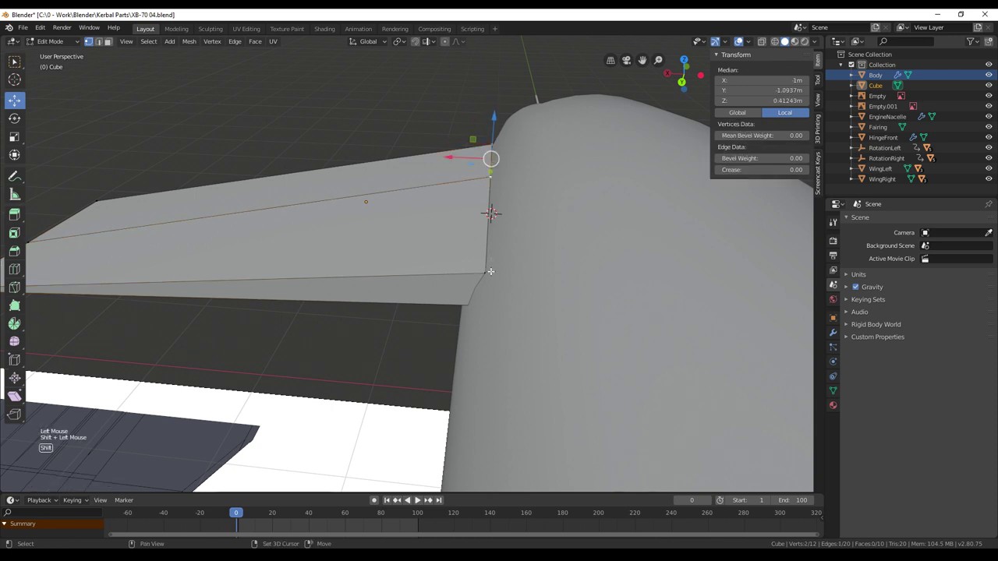
pyautogui.moveTo(453, 159); pyautogui.dragTo(457, 158)
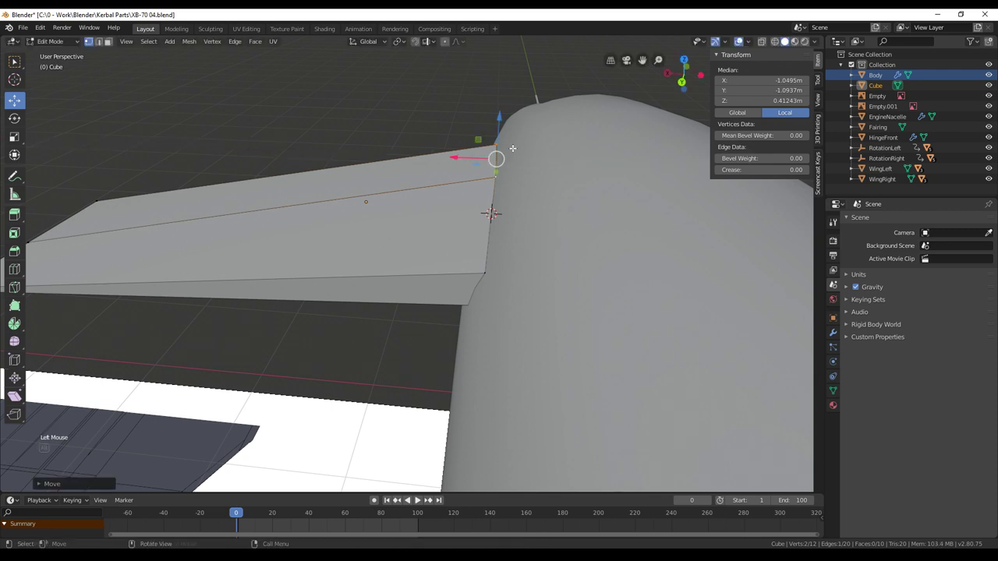
# Step: Move only the canard root's upper leading-edge vertex about 0.04 m along X toward the fuselage
pyautogui.hotkey('alt', 'a')
pyautogui.hotkey('alt', 'q')
pyautogui.click(497, 144)
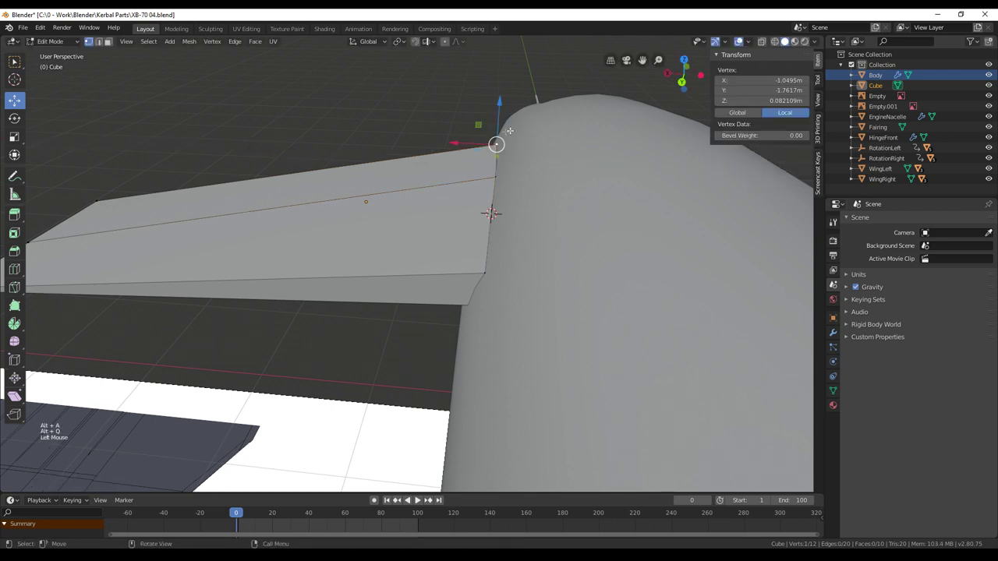
pyautogui.moveTo(460, 145); pyautogui.dragTo(464, 144)
pyautogui.moveTo(463, 145); pyautogui.dragTo(530, 139, button='middle')
# Step: In wireframe shading, select the canard root's lower mid-chord and trailing vertices and move them about 0.08 m outward along X
pyautogui.press('z')
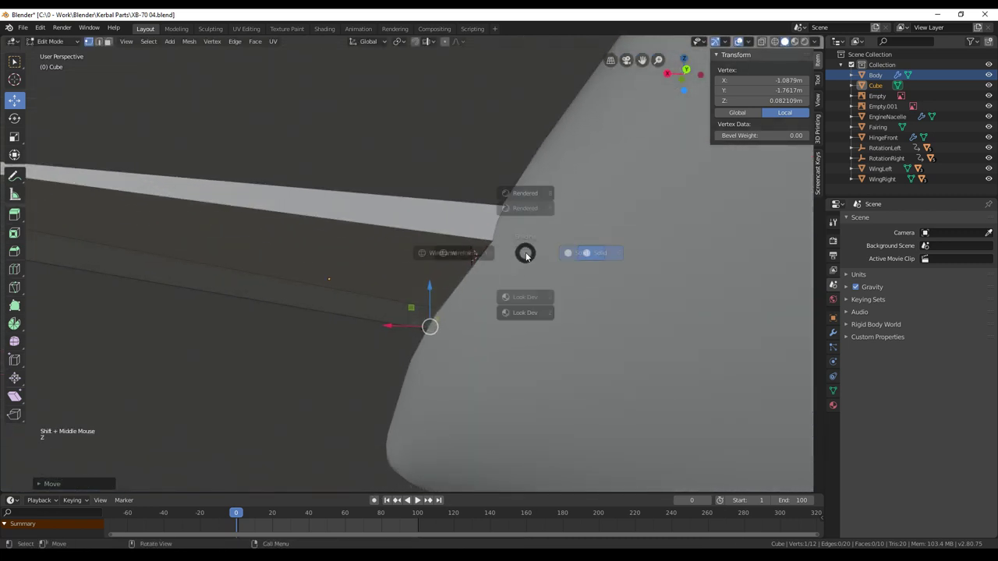
pyautogui.press('z')
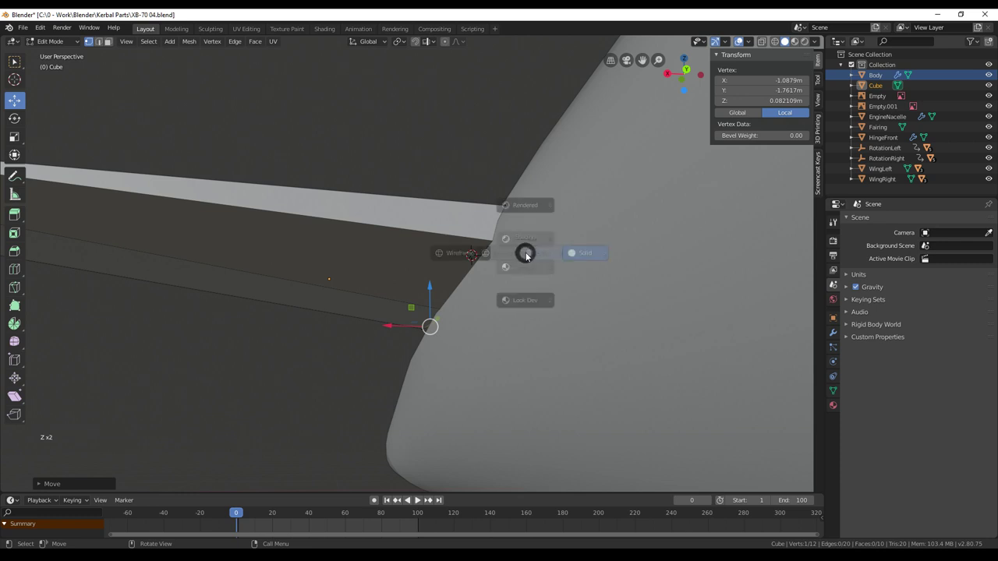
pyautogui.click(508, 241)
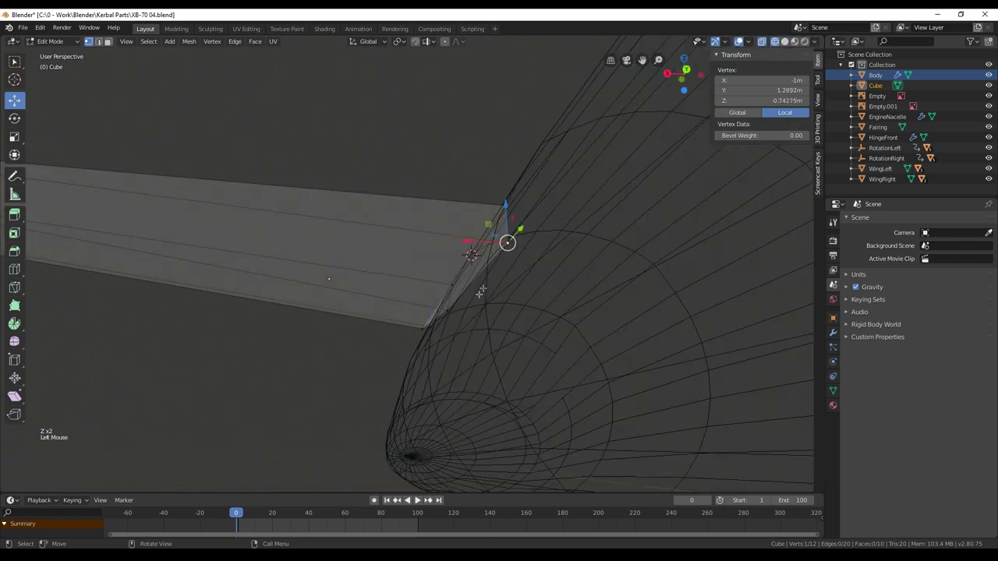
pyautogui.keyDown('shift'); pyautogui.click(447, 309); pyautogui.keyUp('shift')
pyautogui.moveTo(462, 310); pyautogui.dragTo(457, 308, button='middle')
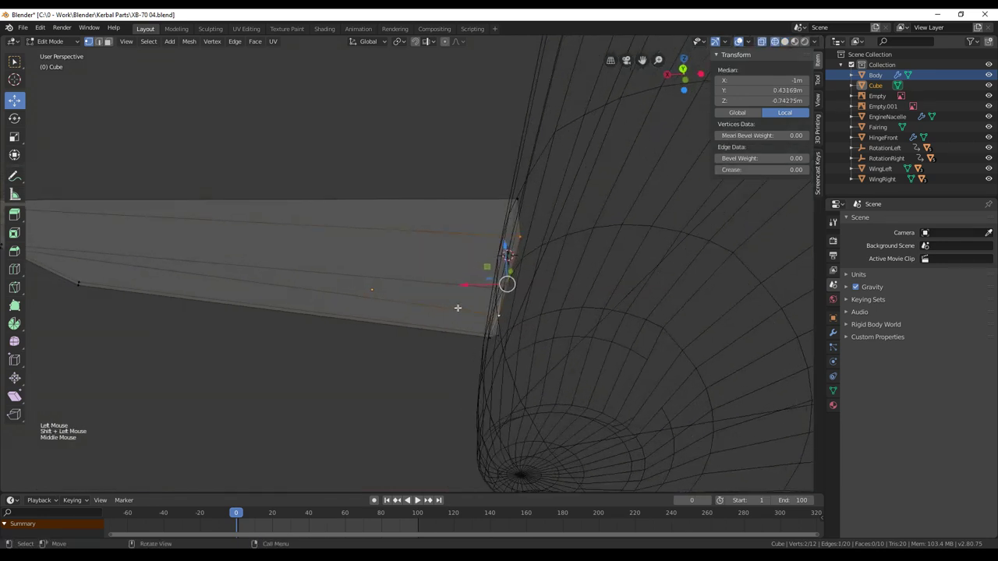
pyautogui.moveTo(474, 283); pyautogui.dragTo(455, 282)
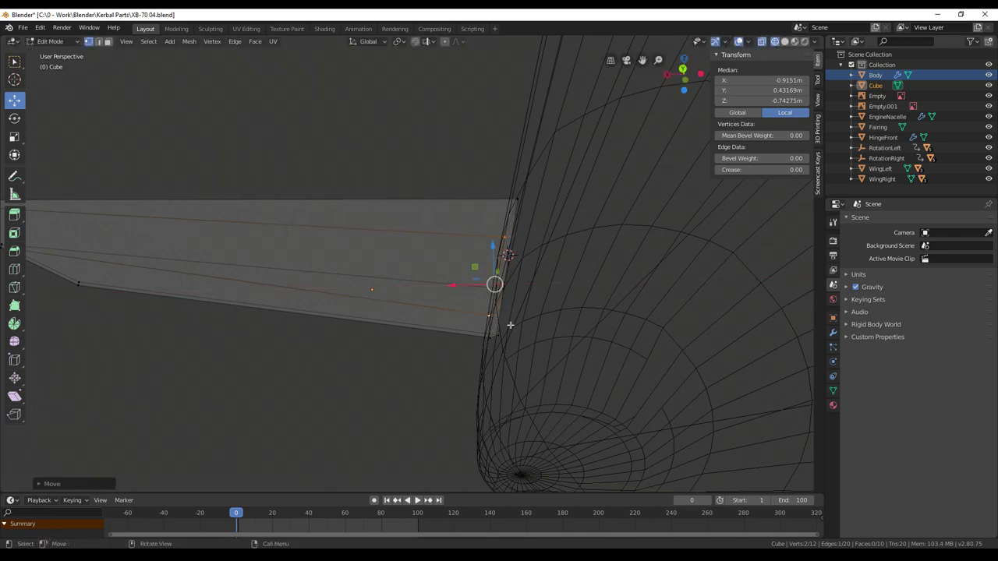
# Step: Select the canard root's lower mid-chord vertex alone and shift it slightly along X toward the fuselage
pyautogui.keyDown('shift'); pyautogui.moveTo(456, 283); pyautogui.dragTo(540, 269, button='middle'); pyautogui.keyUp('shift')
pyautogui.scroll(1, 644, 283)
pyautogui.scroll(1, 644, 284)
pyautogui.moveTo(622, 310); pyautogui.dragTo(681, 309, button='middle')
pyautogui.moveTo(459, 335); pyautogui.dragTo(505, 324, button='middle')
pyautogui.keyDown('shift'); pyautogui.moveTo(402, 302); pyautogui.dragTo(541, 307, button='middle'); pyautogui.keyUp('shift')
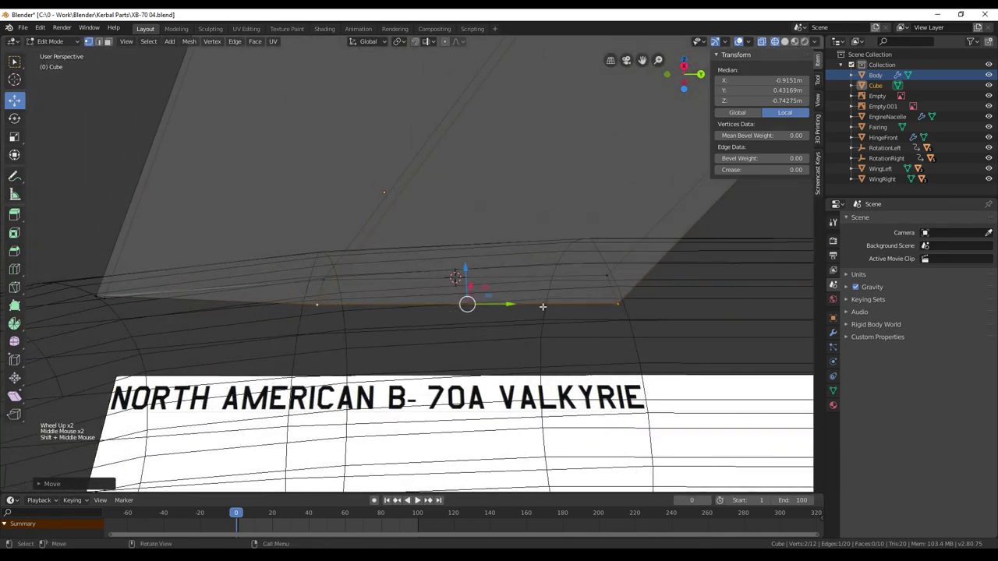
pyautogui.scroll(-2, 424, 299)
pyautogui.moveTo(423, 299); pyautogui.dragTo(541, 322, button='middle')
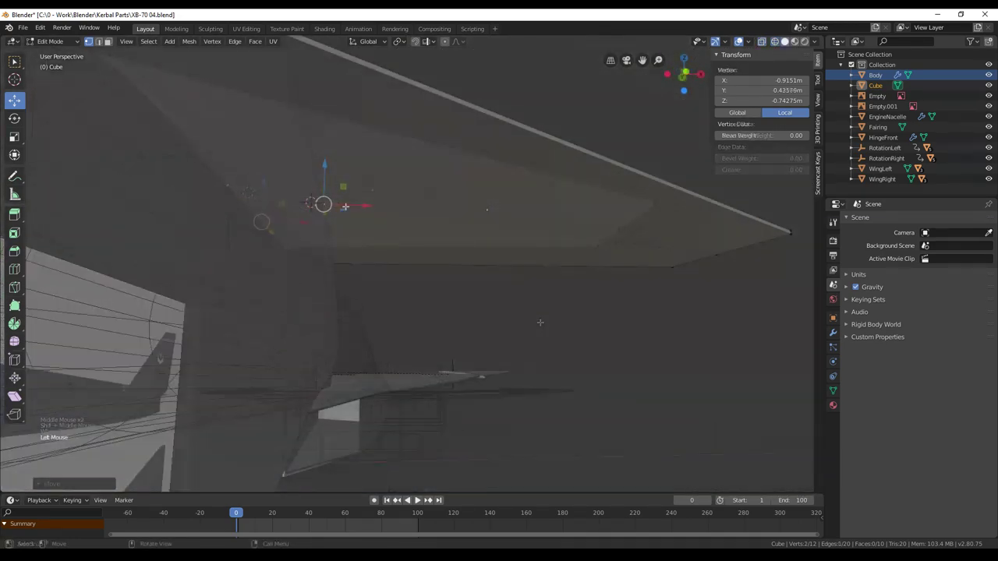
pyautogui.moveTo(366, 206); pyautogui.dragTo(358, 205)
# Step: Examine the canard's shape and fit against the fuselage from above and from the side in solid shading
pyautogui.scroll(-2, 455, 234)
pyautogui.moveTo(455, 234); pyautogui.dragTo(399, 198, button='middle')
pyautogui.scroll(-6, 581, 244)
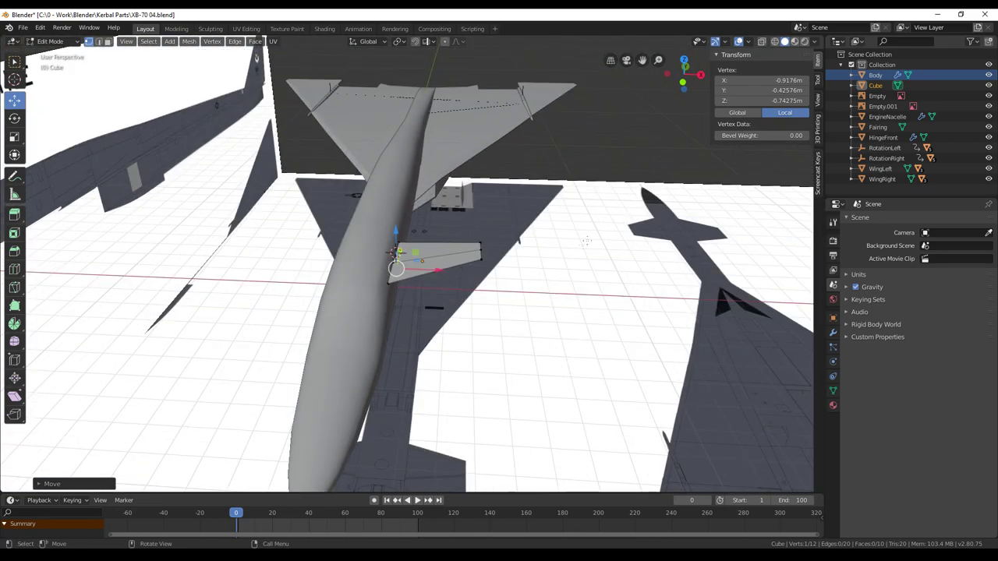
pyautogui.moveTo(592, 240); pyautogui.dragTo(578, 322, button='middle')
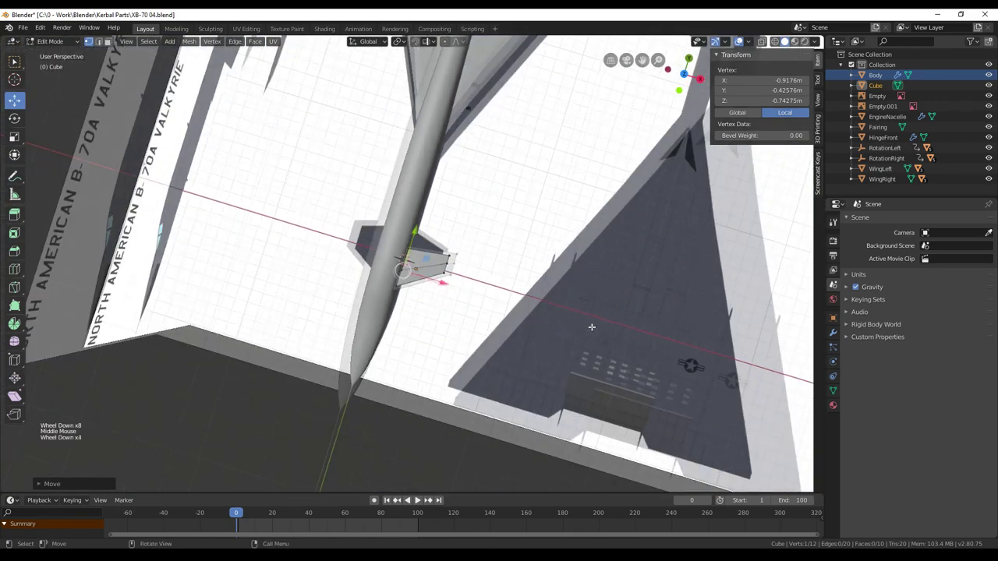
pyautogui.scroll(-6, 591, 327)
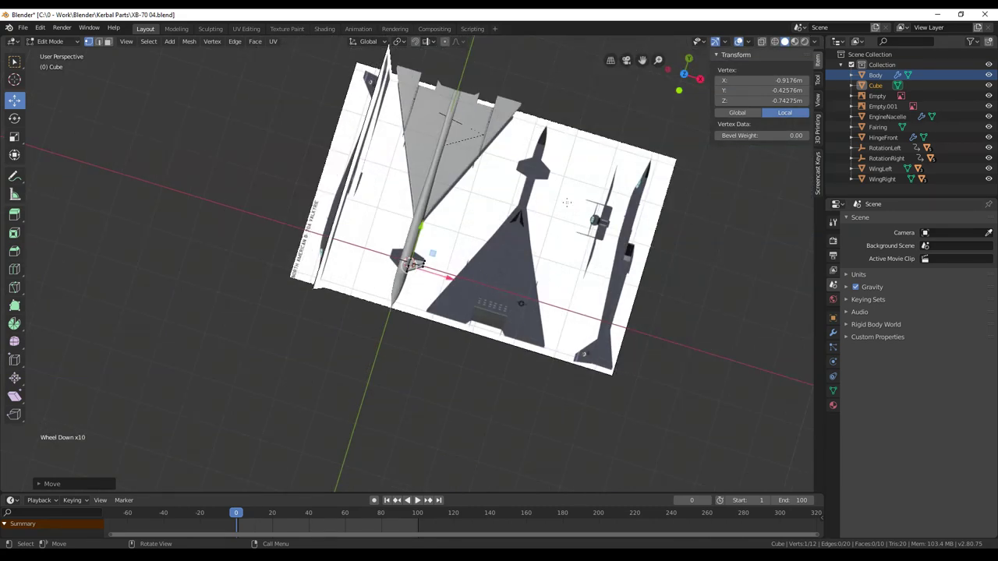
pyautogui.scroll(8, 567, 202)
pyautogui.moveTo(577, 237); pyautogui.dragTo(559, 151, button='middle')
pyautogui.moveTo(563, 204); pyautogui.dragTo(587, 300, button='middle')
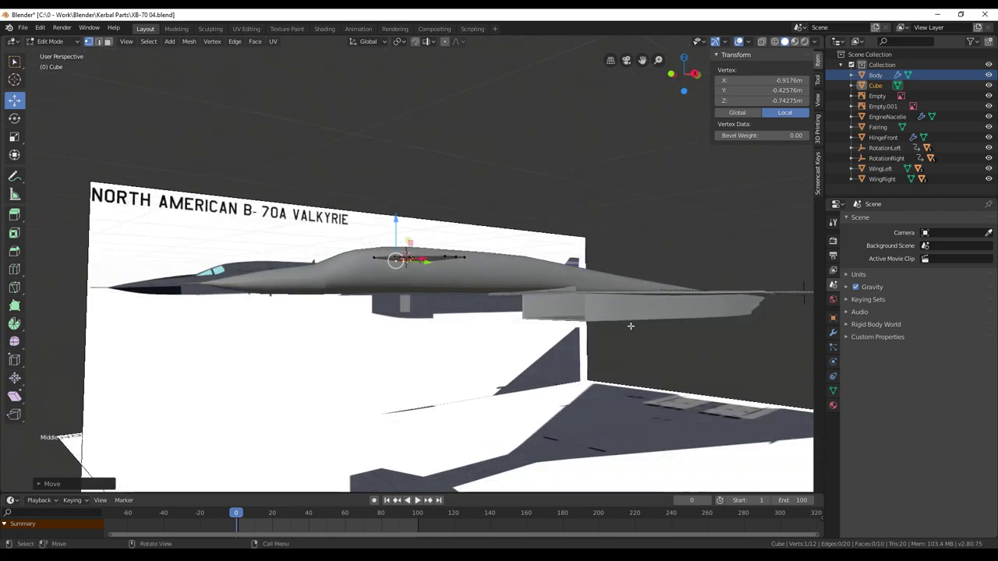
pyautogui.moveTo(630, 325); pyautogui.dragTo(530, 137, button='middle')
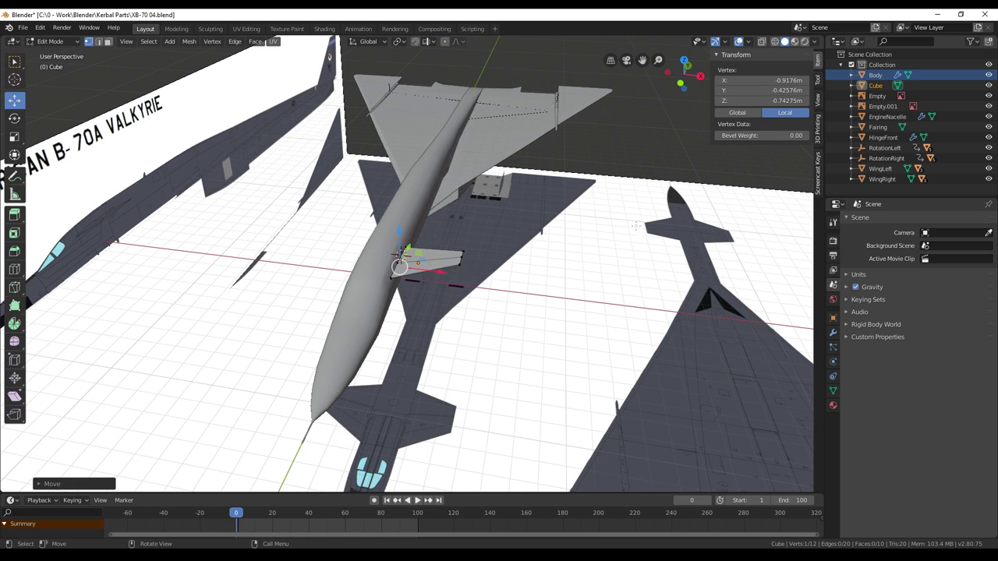
pyautogui.scroll(3, 669, 315)
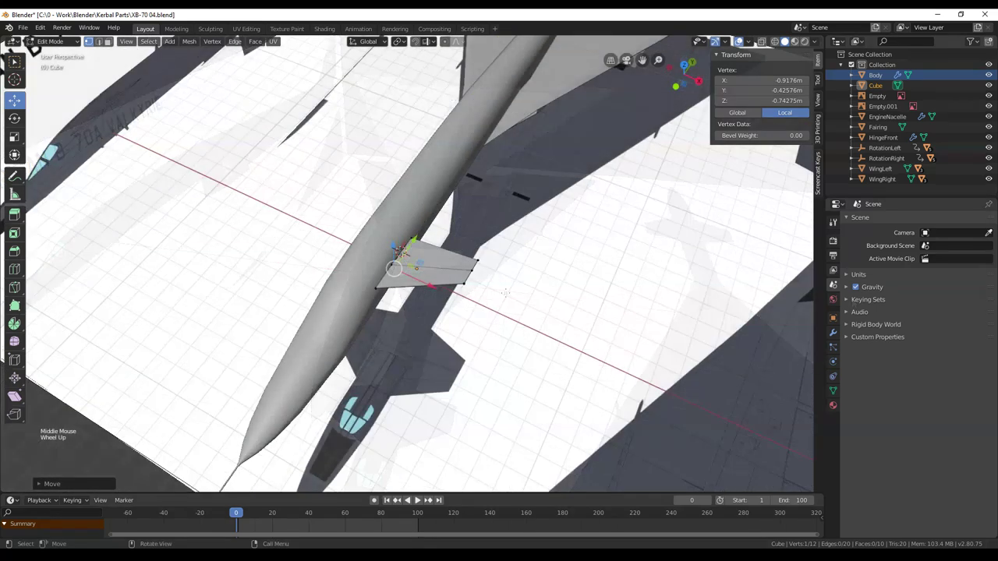
# Step: Add a Mirror modifier to the canard on the X axis with Body as the mirror object
pyautogui.click(833, 333)
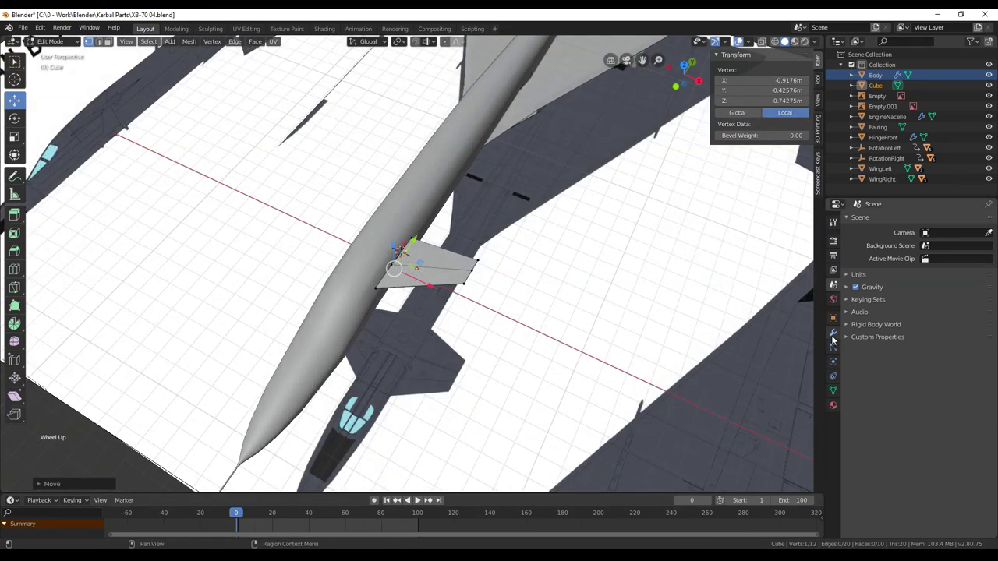
pyautogui.click(879, 218)
pyautogui.click(800, 323)
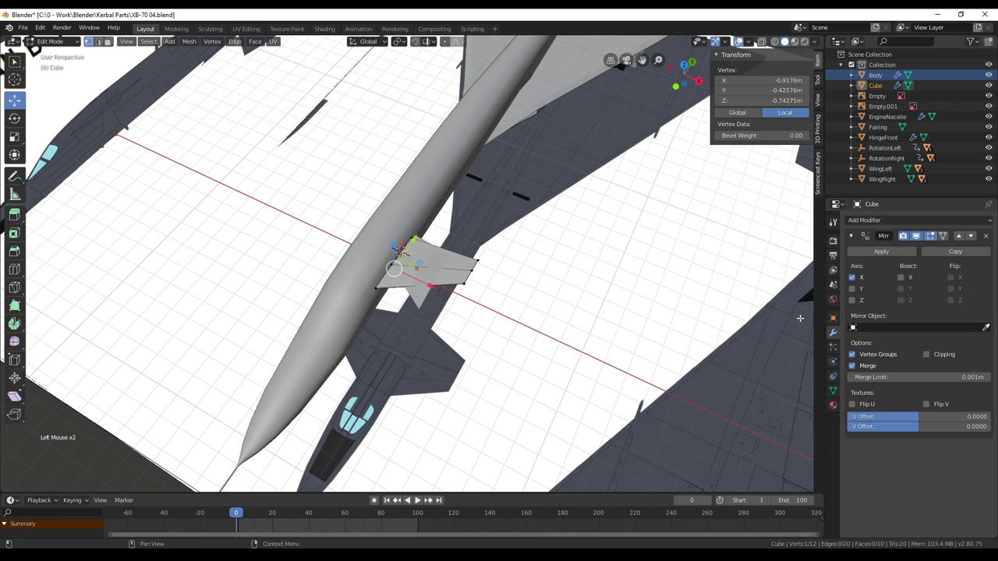
pyautogui.click(897, 328)
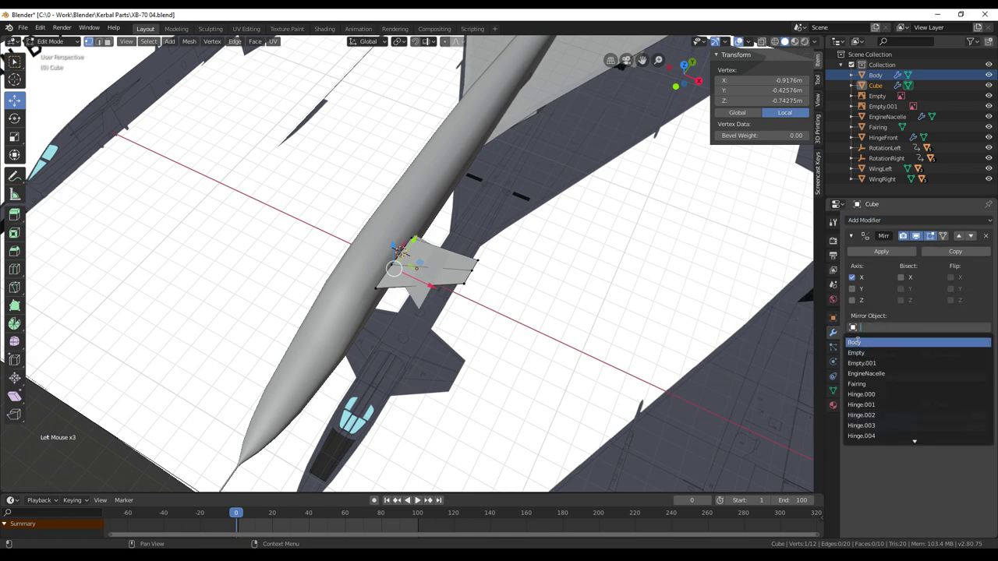
pyautogui.click(869, 343)
pyautogui.scroll(-3, 435, 349)
pyautogui.moveTo(435, 349); pyautogui.dragTo(290, 242, button='middle')
pyautogui.keyDown('shift'); pyautogui.moveTo(460, 308); pyautogui.dragTo(242, 346, button='middle'); pyautogui.keyUp('shift')
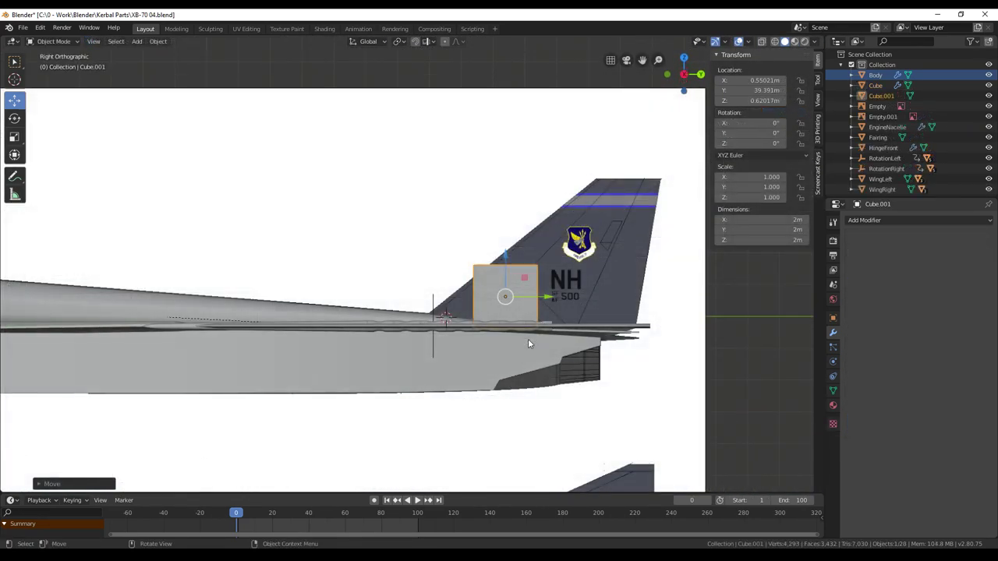
# Step: Frame the new cube over the blueprint's vertical tail and switch the viewport to wireframe shading
pyautogui.scroll(2, 528, 338)
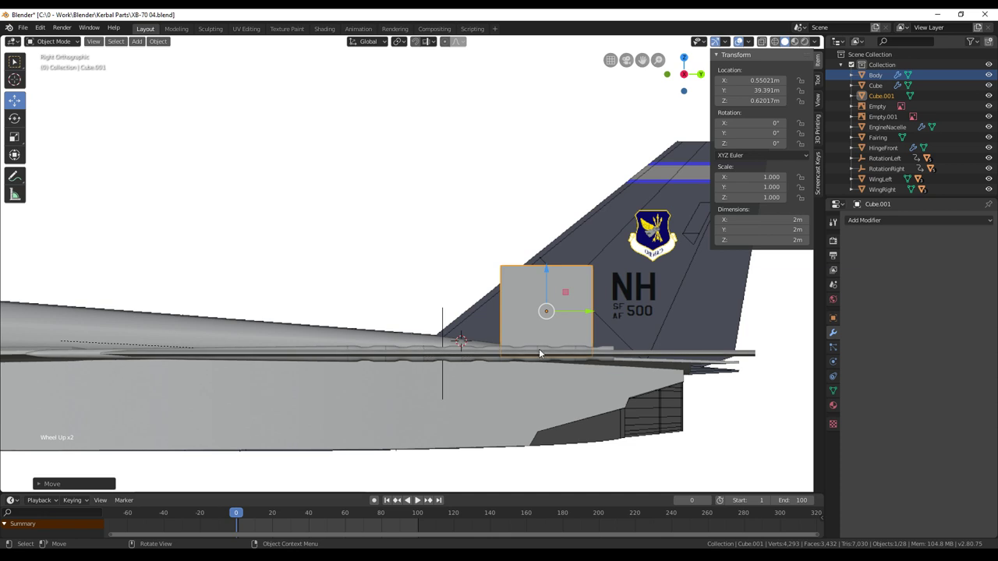
pyautogui.scroll(-2, 539, 348)
pyautogui.scroll(3, 538, 349)
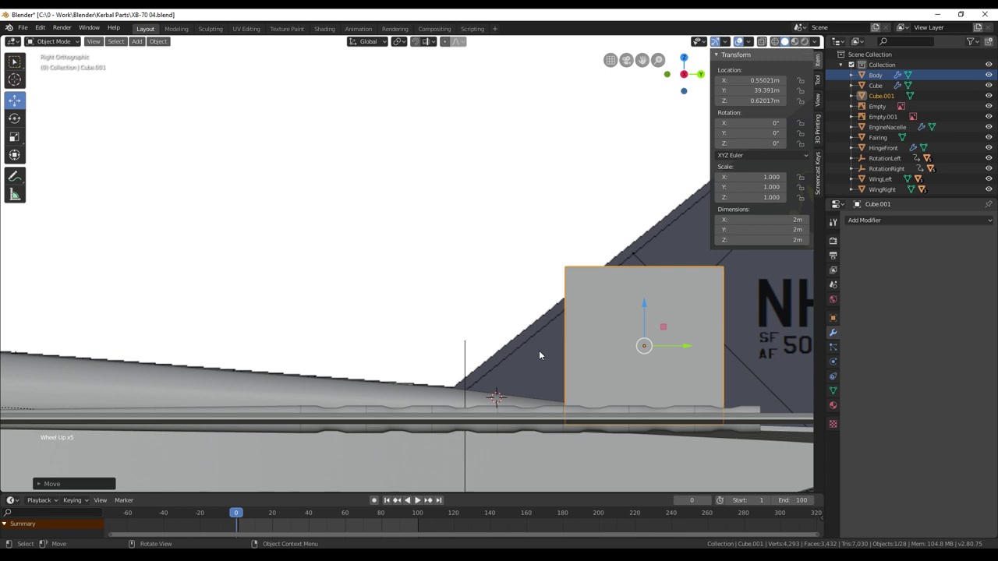
pyautogui.scroll(-3, 539, 351)
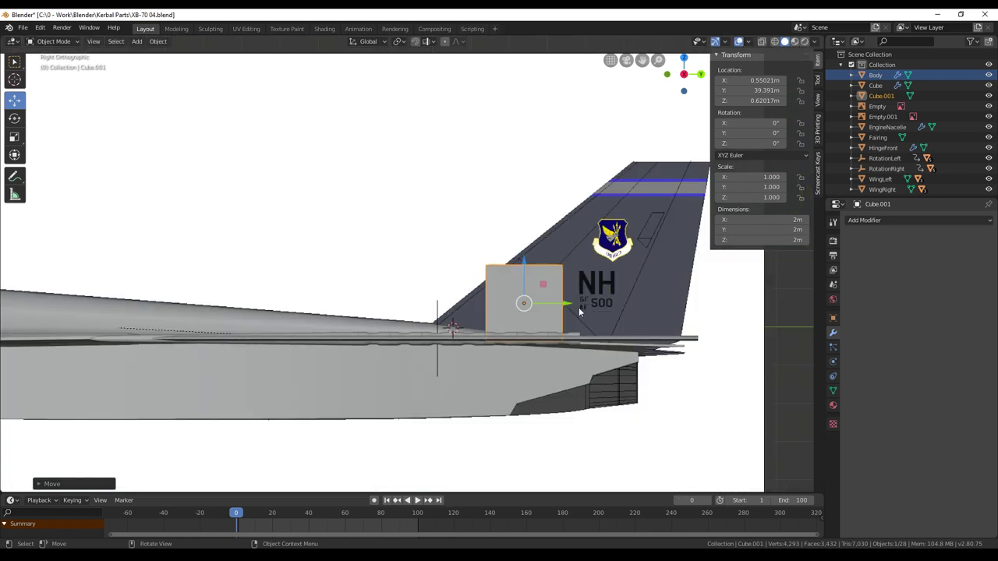
pyautogui.press('z')
pyautogui.press('4')
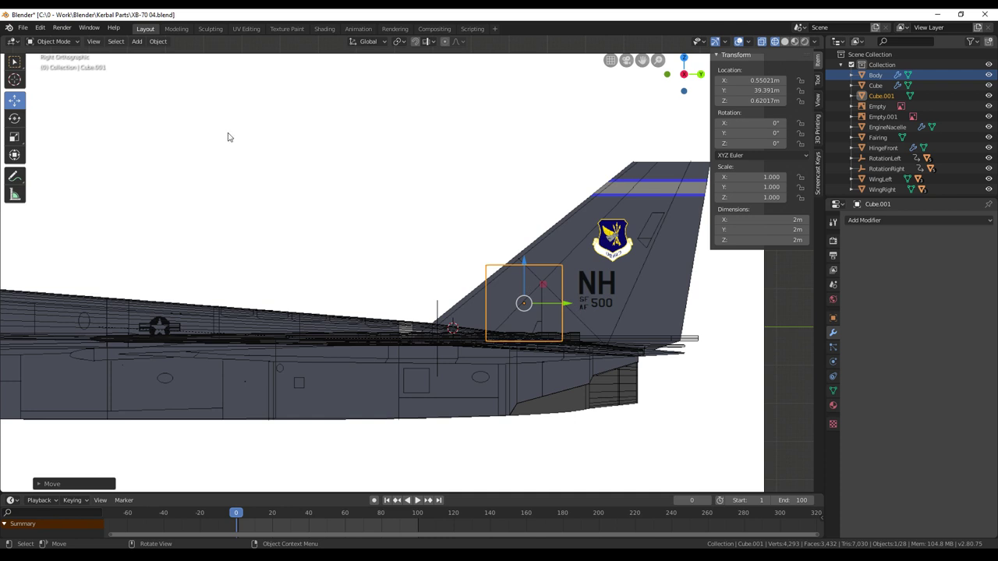
# Step: In Edit Mode, select the cube's four bottom vertices and scale them up along Y toward the length of the fin's base
pyautogui.press('Tab')
pyautogui.hotkey('alt', 'a')
pyautogui.press('c')
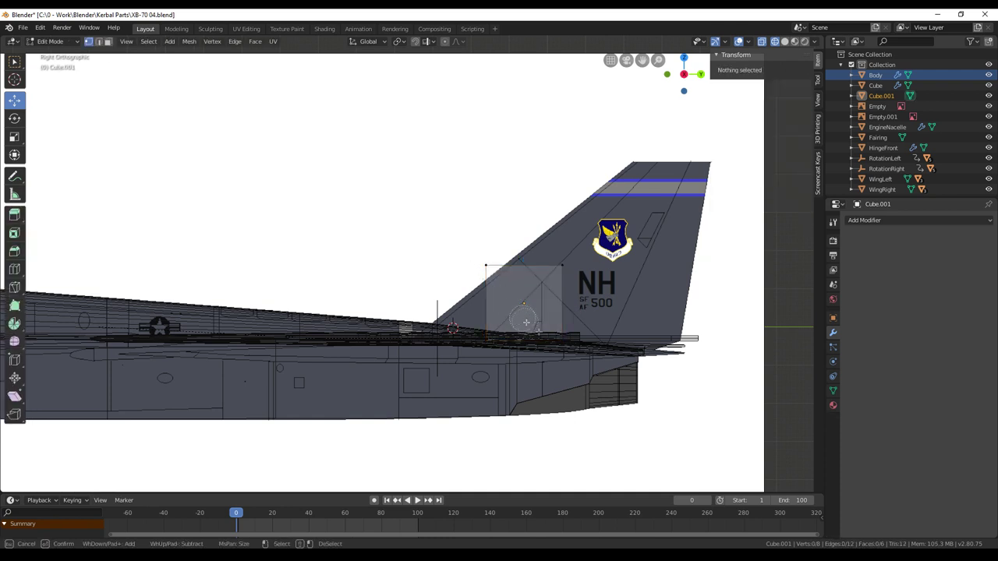
pyautogui.moveTo(584, 344); pyautogui.dragTo(424, 345)
pyautogui.rightClick(424, 344)
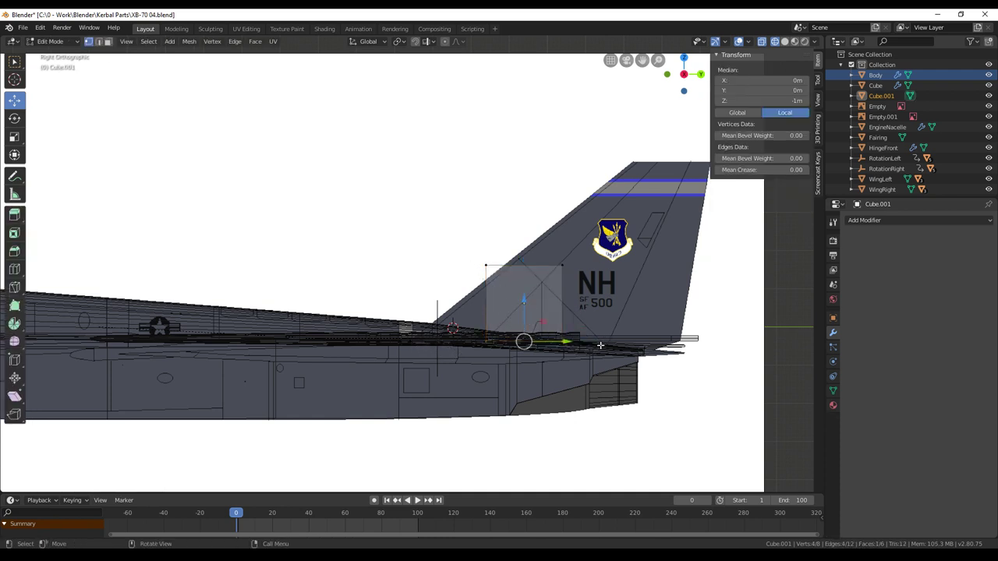
pyautogui.press('s')
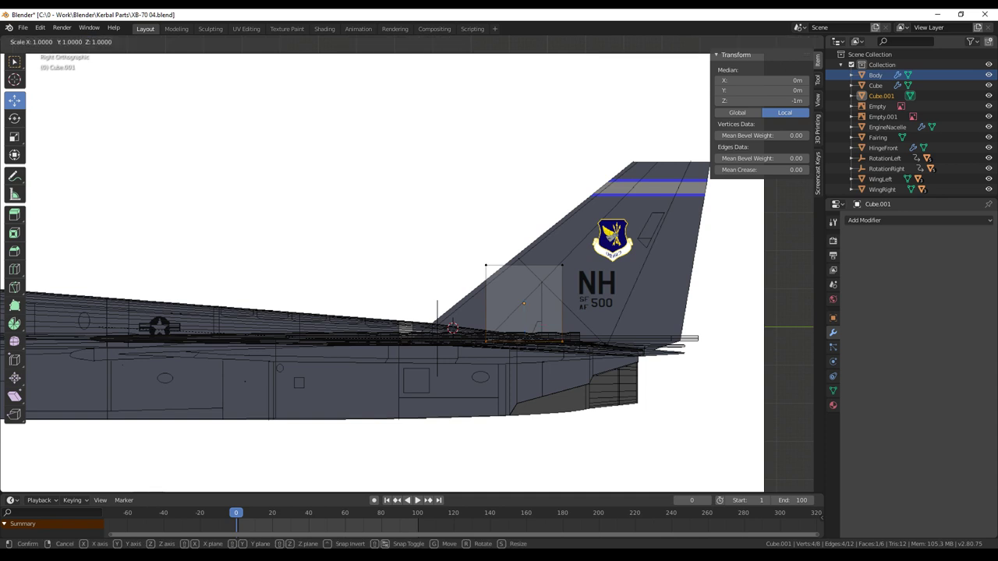
pyautogui.press('y')
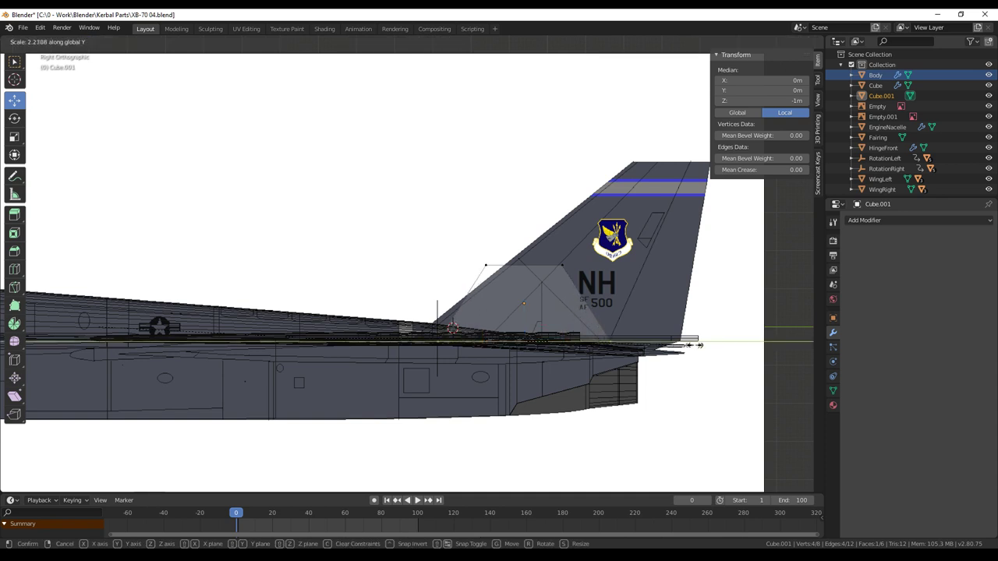
pyautogui.click(707, 344)
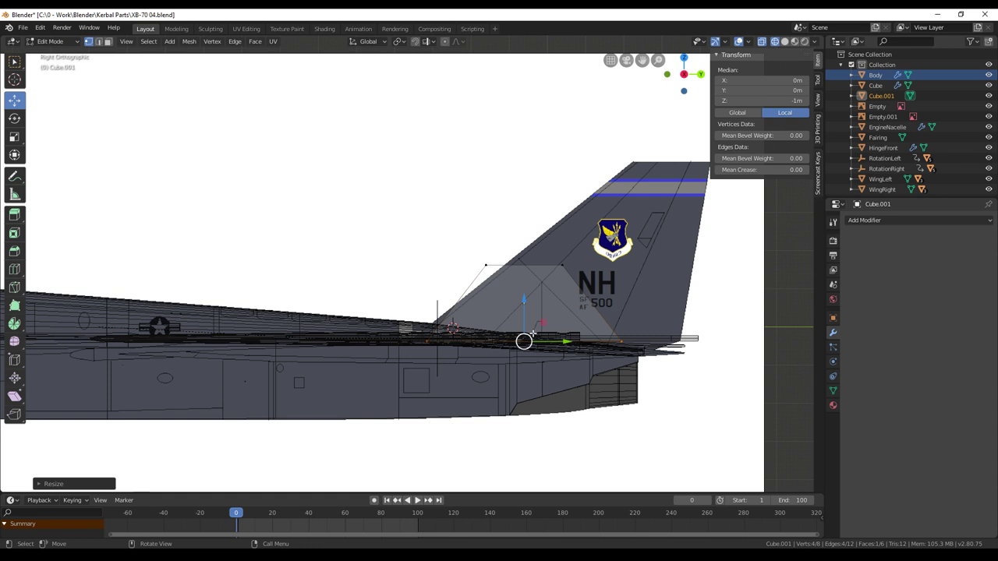
# Step: Fit the cube's top vertices to the blueprint's fin tip and shift the root's leading-edge vertices about 0.08 m forward along Y
pyautogui.press('g')
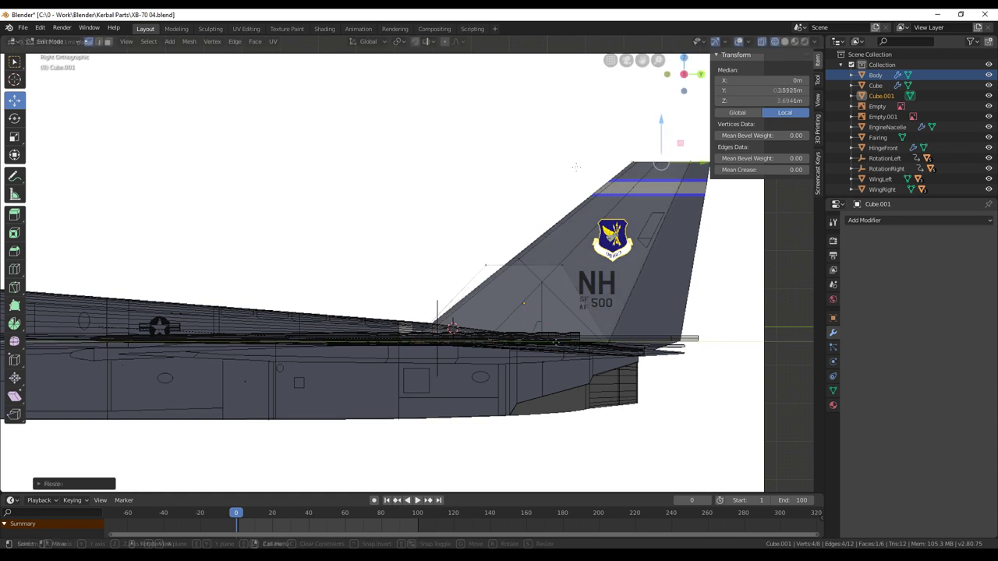
pyautogui.click(576, 166)
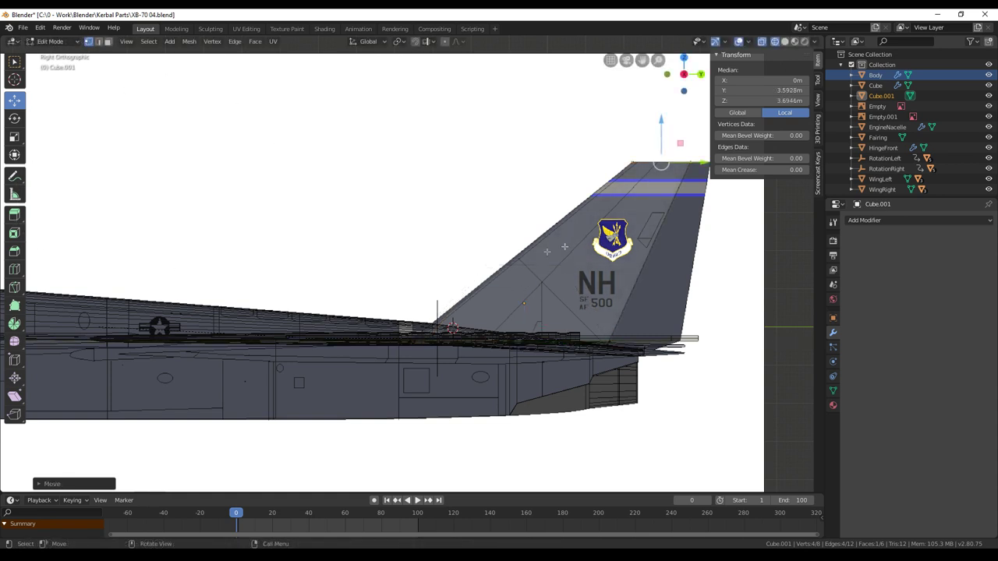
pyautogui.hotkey('alt', 'a')
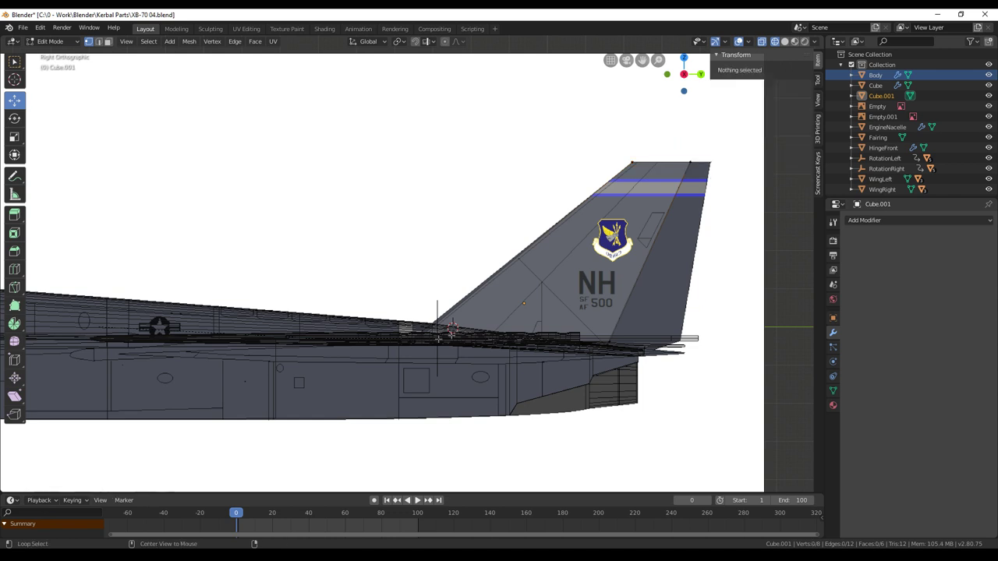
pyautogui.click(437, 337)
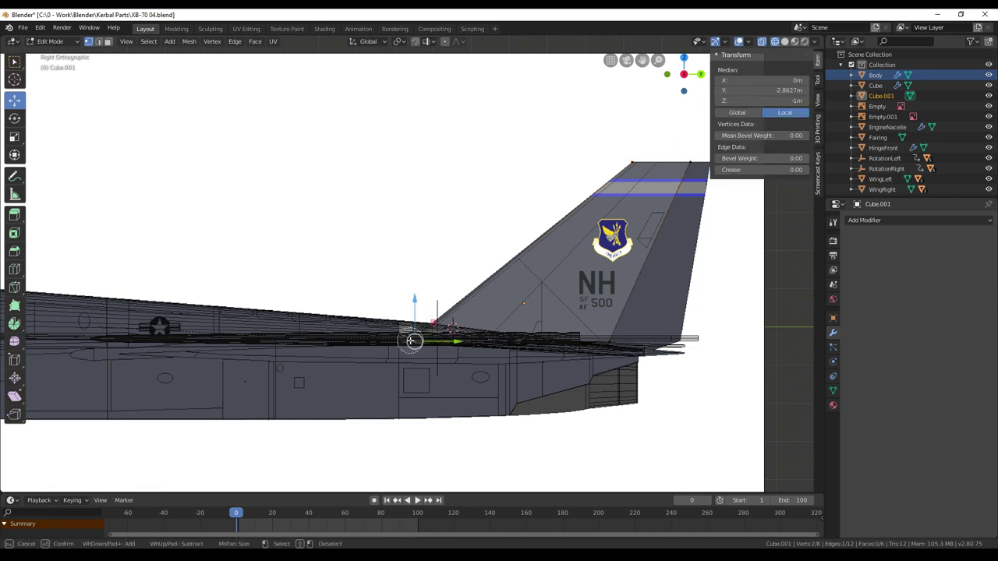
pyautogui.moveTo(457, 343); pyautogui.dragTo(454, 344)
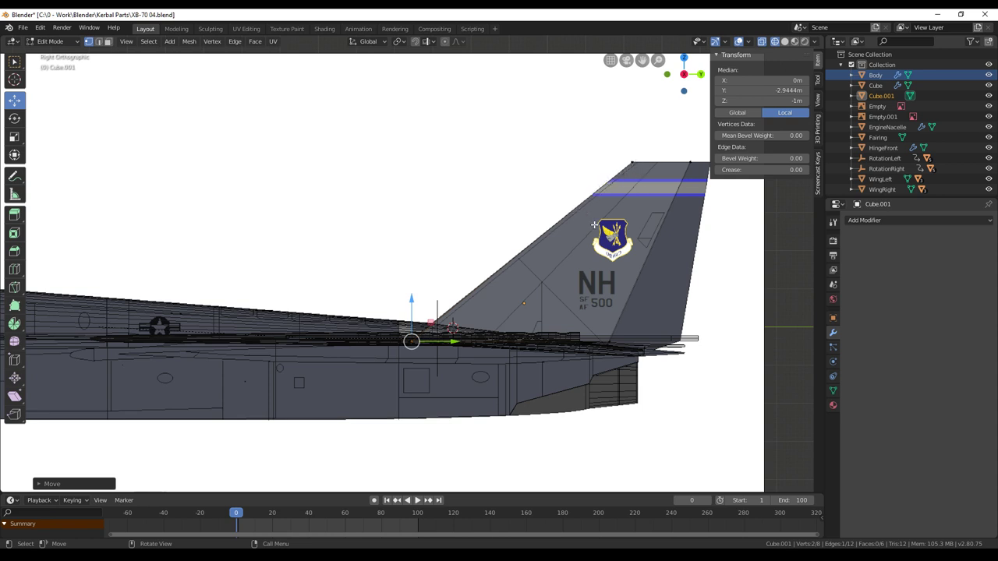
# Step: Add two loop cuts near the fin's leading edge and move the front cut's bottom vertices forward along Y
pyautogui.click(14, 269)
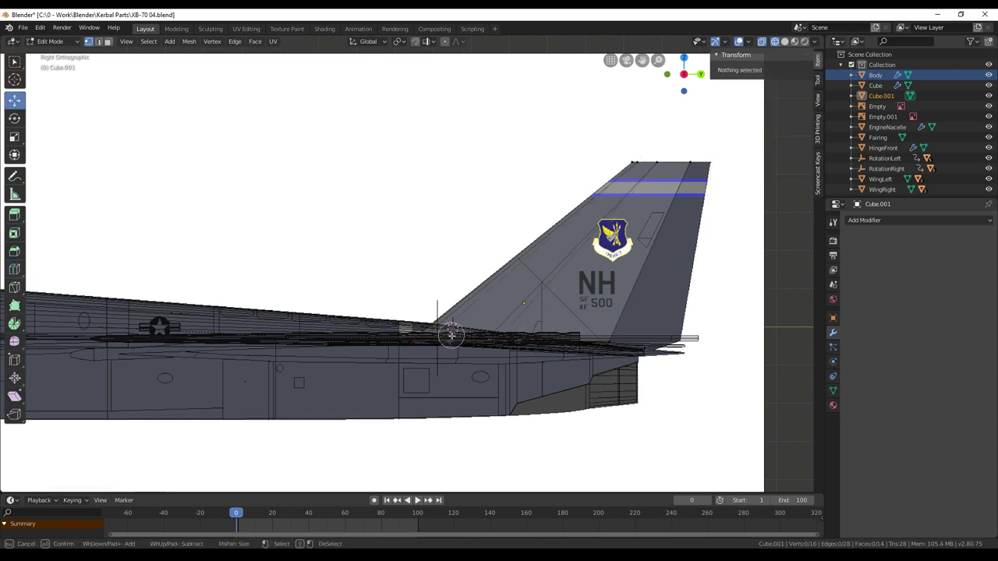
pyautogui.click(434, 339)
pyautogui.rightClick(481, 360)
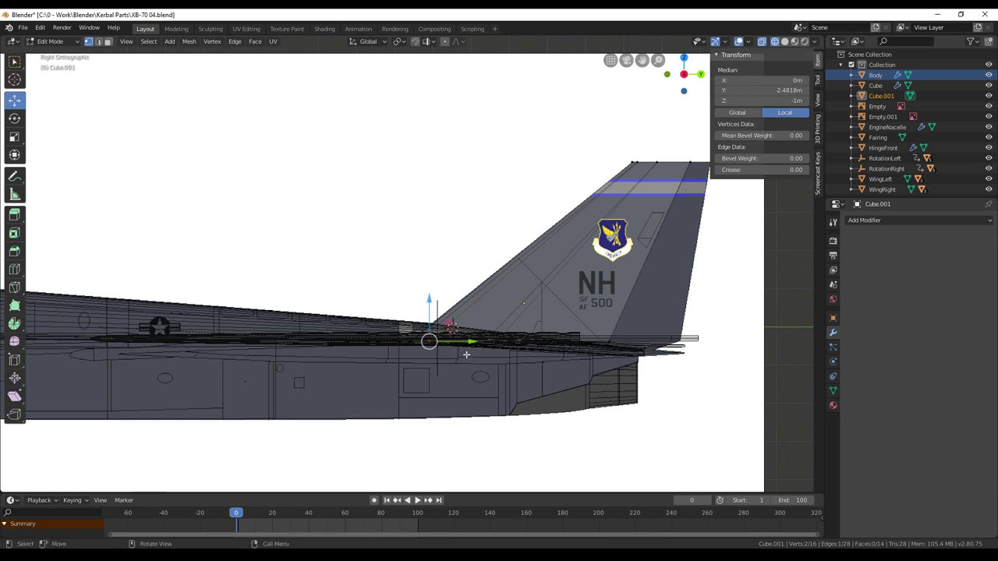
pyautogui.moveTo(470, 342); pyautogui.dragTo(460, 343)
pyautogui.hotkey('alt', 'a')
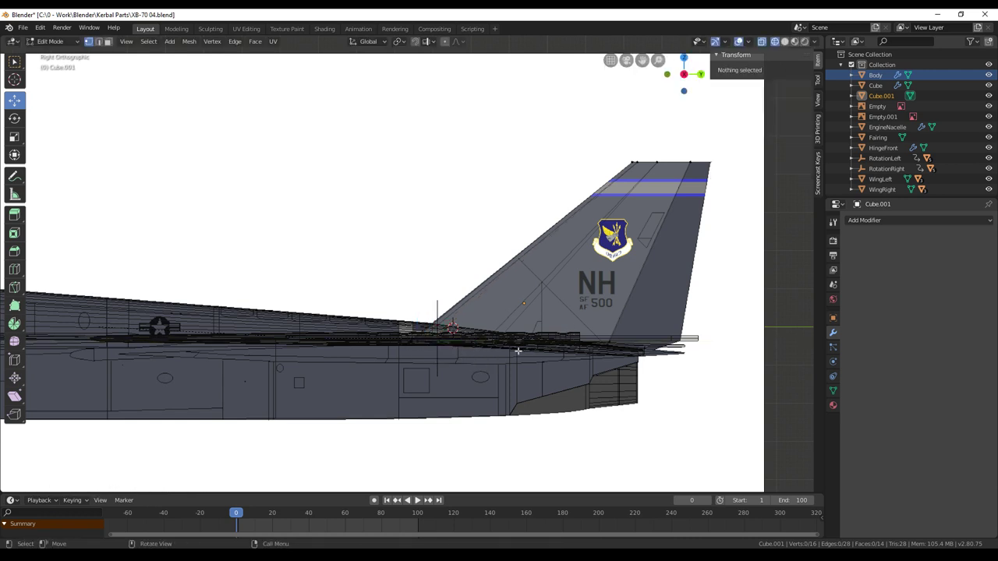
# Step: Move the rear loop cut's bottom vertices forward along Y, to about Y -1.02 m
pyautogui.press('c')
pyautogui.click(498, 347)
pyautogui.rightClick(496, 343)
pyautogui.moveTo(535, 343); pyautogui.dragTo(526, 342)
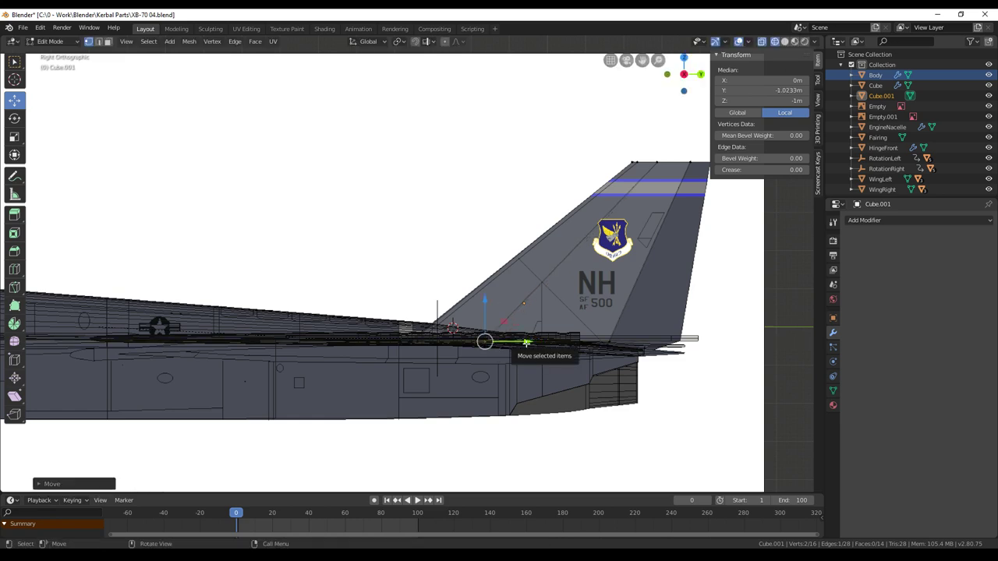
# Step: Move the whole fin about 3.5 m along X onto the blueprint's starboard fin and scale it thinner in X to match
pyautogui.press('KP_7')
pyautogui.keyDown('shift'); pyautogui.moveTo(413, 244); pyautogui.dragTo(495, 376, button='middle'); pyautogui.keyUp('shift')
pyautogui.scroll(-1, 494, 375)
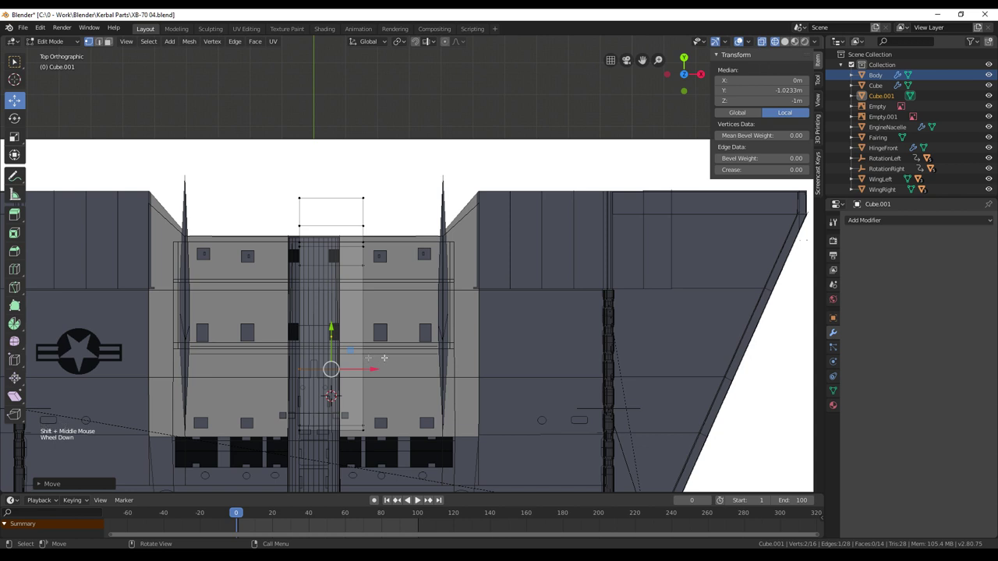
pyautogui.press('a')
pyautogui.moveTo(372, 301); pyautogui.dragTo(486, 297)
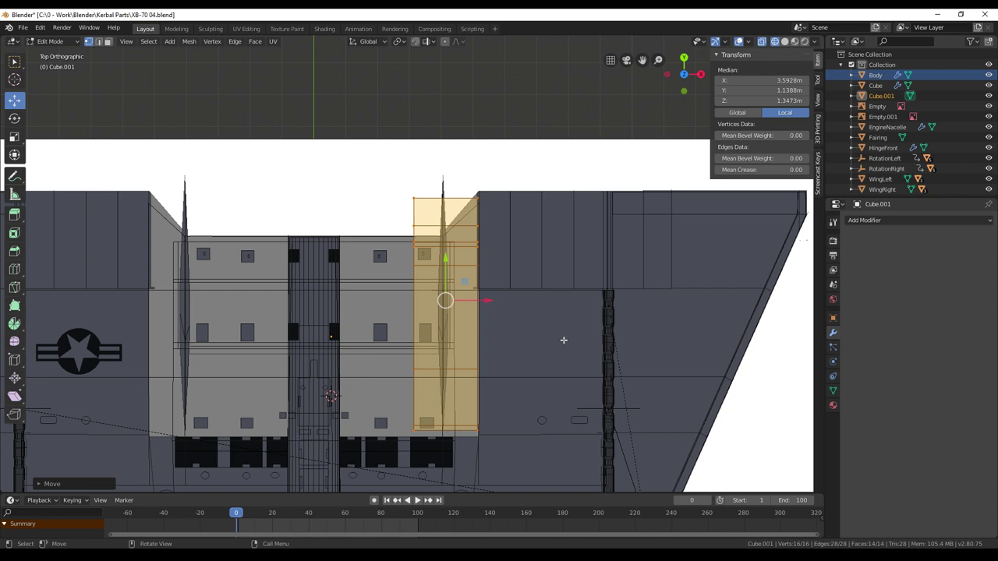
pyautogui.press('s')
pyautogui.press('x')
pyautogui.click(533, 322)
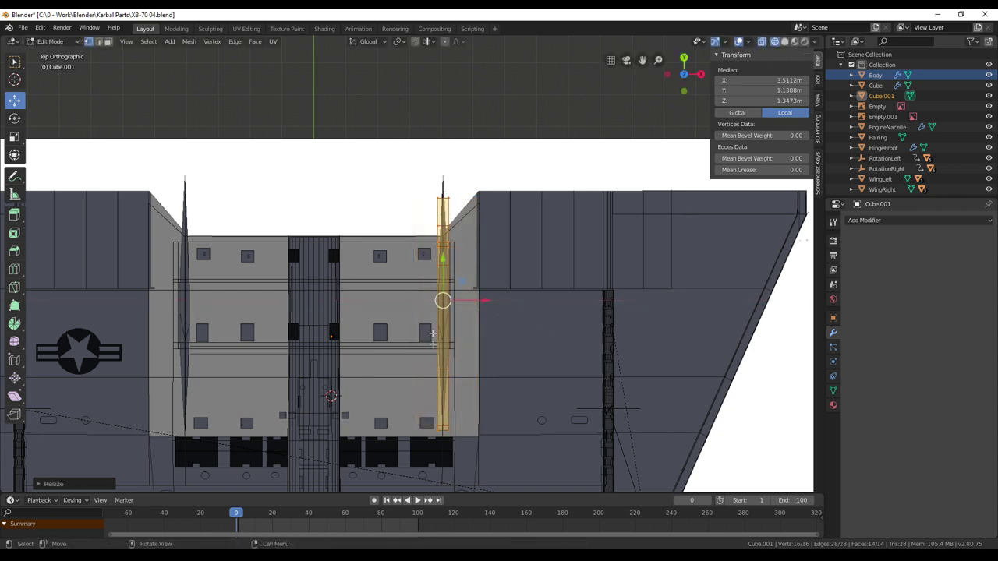
# Step: Add a lengthwise loop cut through the middle of the fin and scale the outer leading-edge vertices inward along X
pyautogui.click(15, 269)
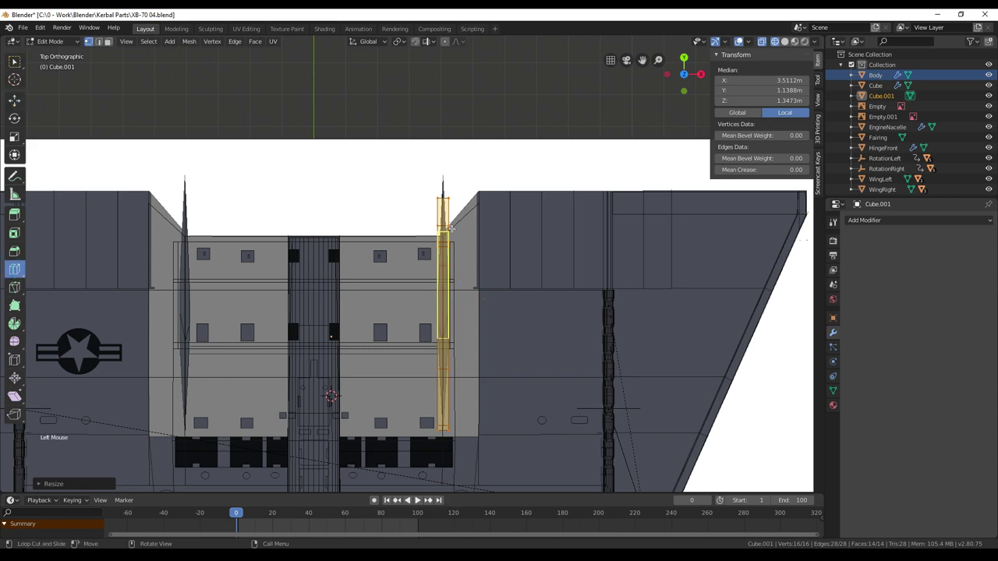
pyautogui.click(442, 195)
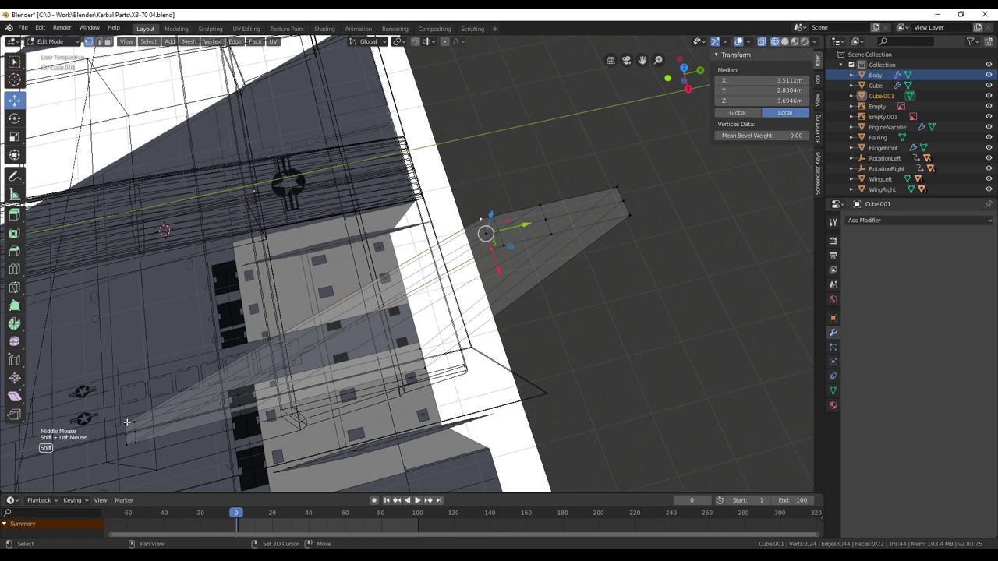
pyautogui.keyDown('shift'); pyautogui.click(124, 425); pyautogui.keyUp('shift')
pyautogui.keyDown('shift'); pyautogui.click(127, 441); pyautogui.keyUp('shift')
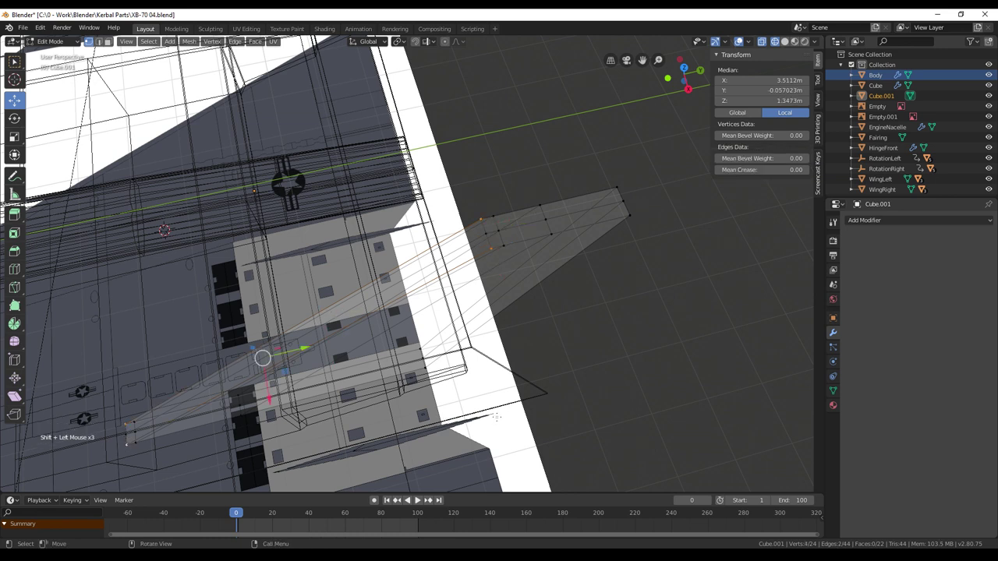
pyautogui.press('s')
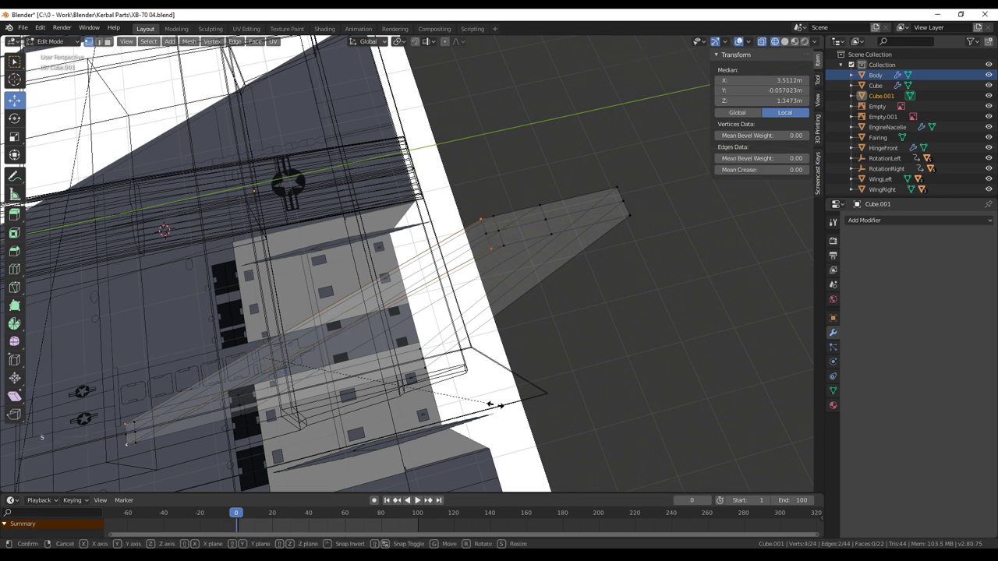
pyautogui.press('x')
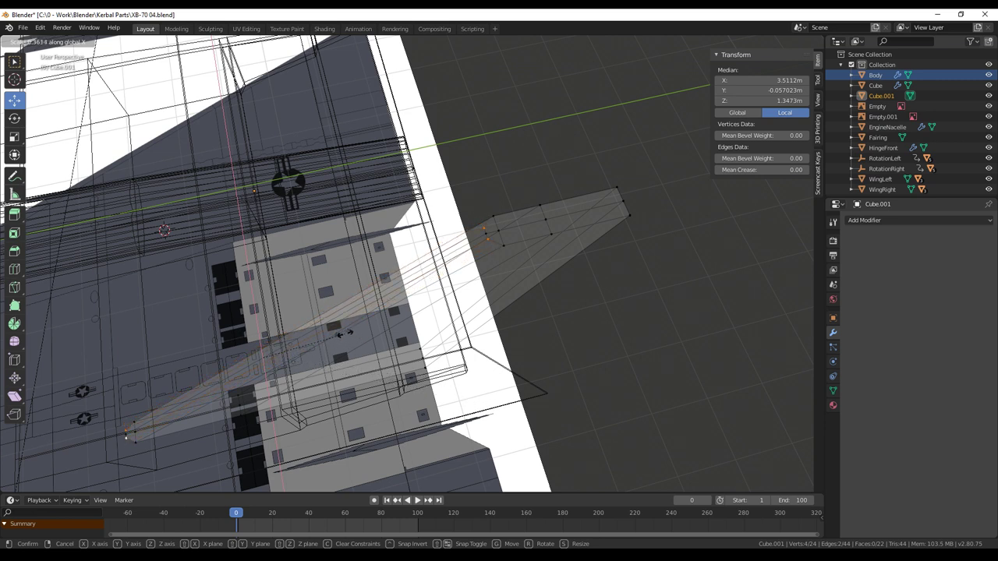
pyautogui.click(291, 323)
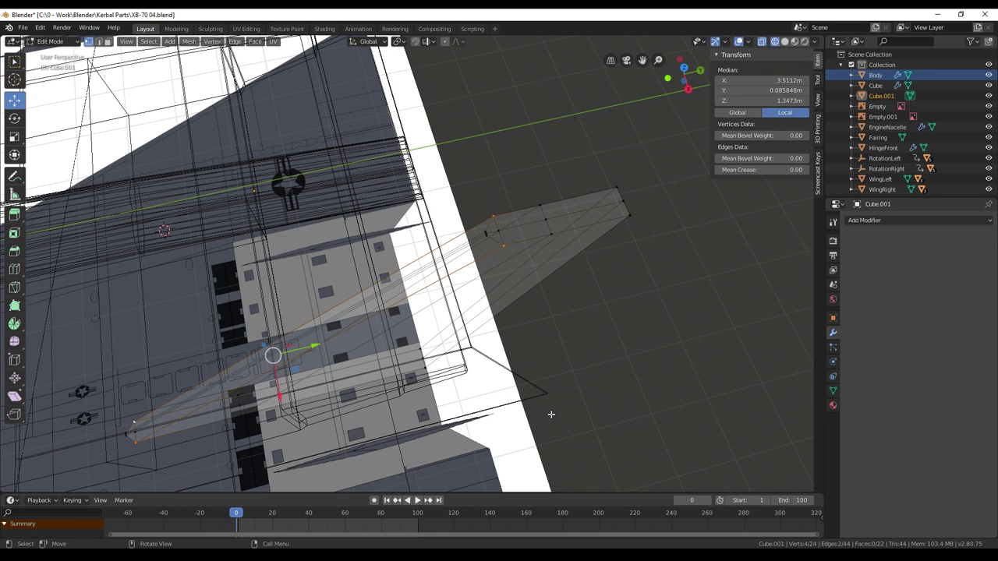
# Step: Scale the outer vertices of the loop cut just behind the leading edge inward along X, checking against the top-view blueprint
pyautogui.press('s')
pyautogui.press('x')
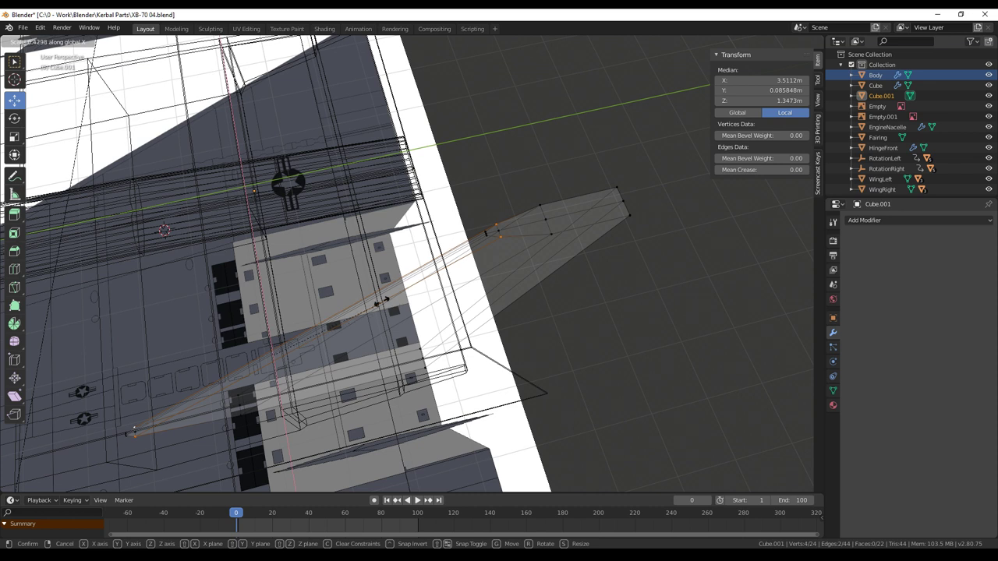
pyautogui.click(325, 283)
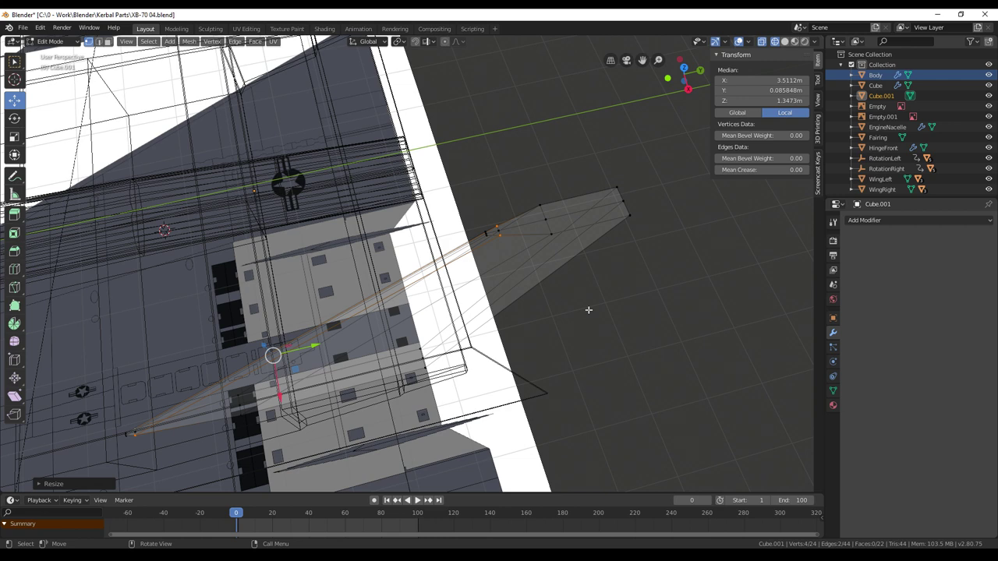
pyautogui.press('KP_5')
pyautogui.press('KP_7')
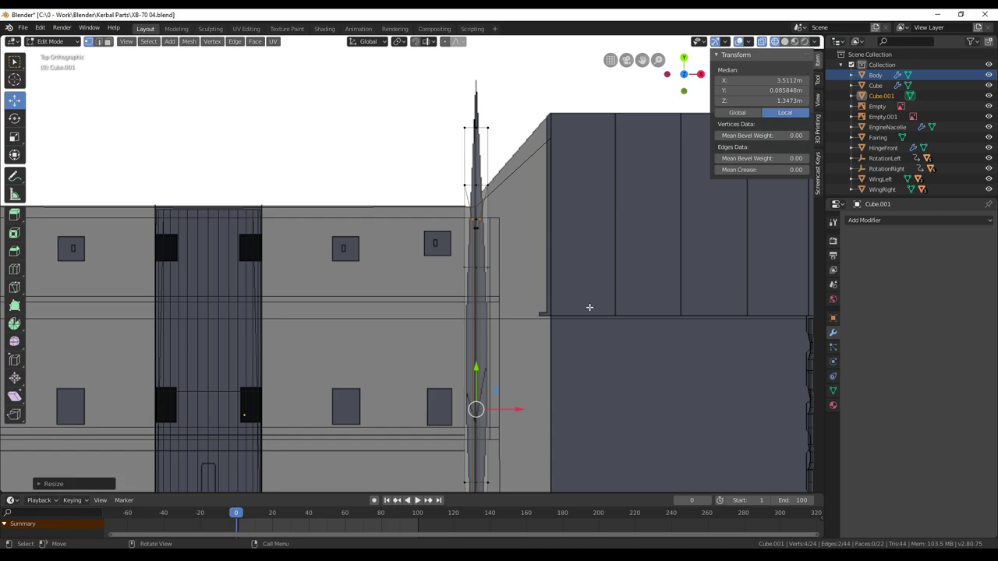
pyautogui.moveTo(590, 307); pyautogui.dragTo(484, 261, button='middle')
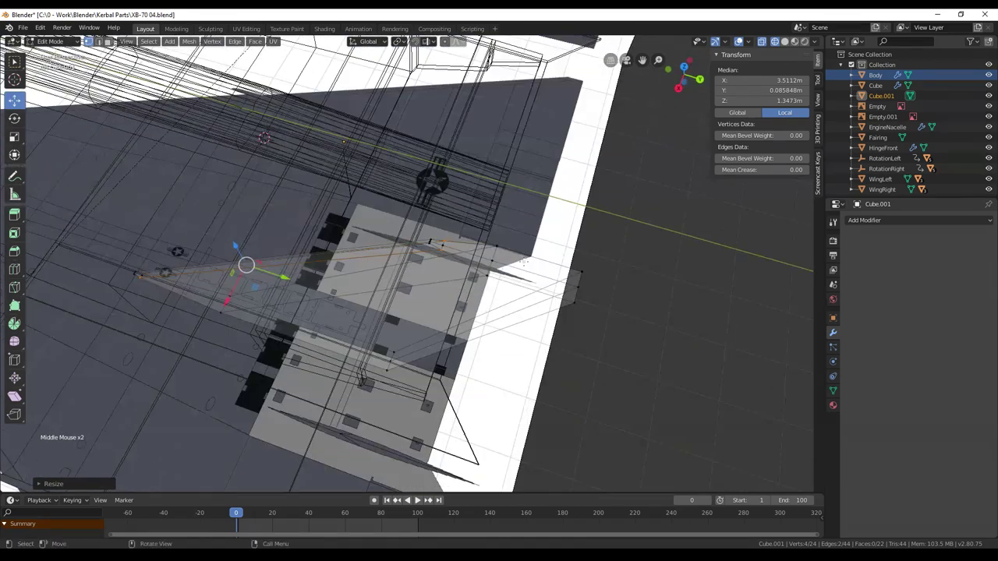
# Step: Scale the outer vertices of the rear section and of the fin's trailing edge inward along X to taper it
pyautogui.click(222, 313)
pyautogui.keyDown('shift'); pyautogui.click(489, 277); pyautogui.keyUp('shift')
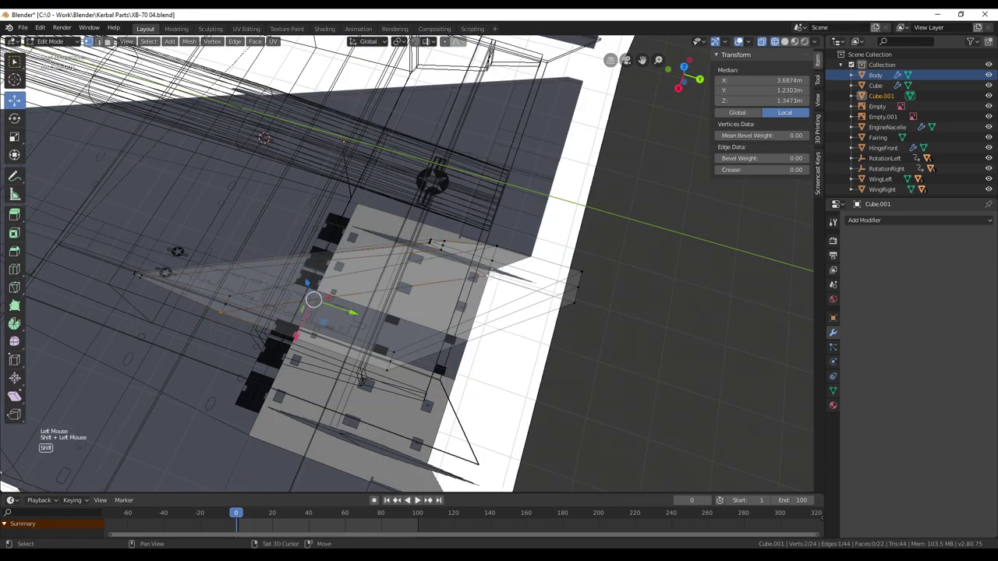
pyautogui.keyDown('shift'); pyautogui.click(499, 248); pyautogui.keyUp('shift')
pyautogui.keyDown('shift'); pyautogui.click(229, 295); pyautogui.keyUp('shift')
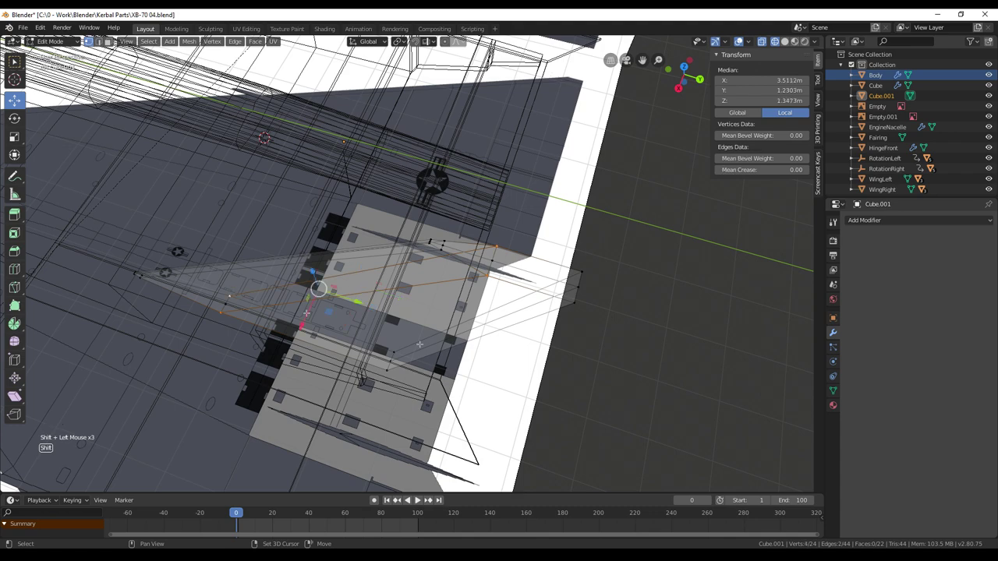
pyautogui.press('s')
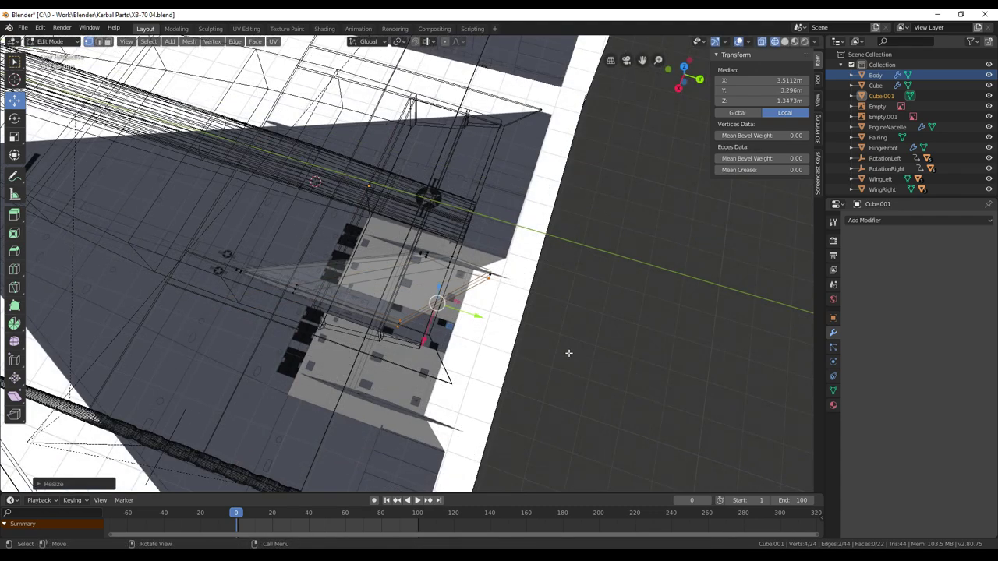
# Step: In solid shading, add a Mirror modifier on the X axis to the fin and set Body as its mirror object
pyautogui.moveTo(569, 353); pyautogui.dragTo(569, 314, button='middle')
pyautogui.click(878, 220)
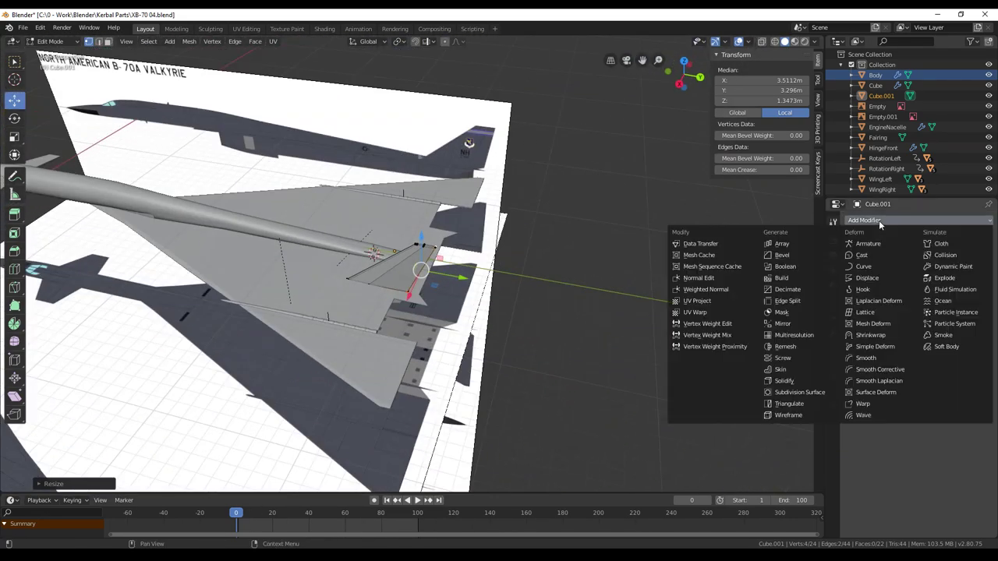
pyautogui.click(796, 321)
pyautogui.moveTo(564, 383); pyautogui.dragTo(538, 365, button='middle')
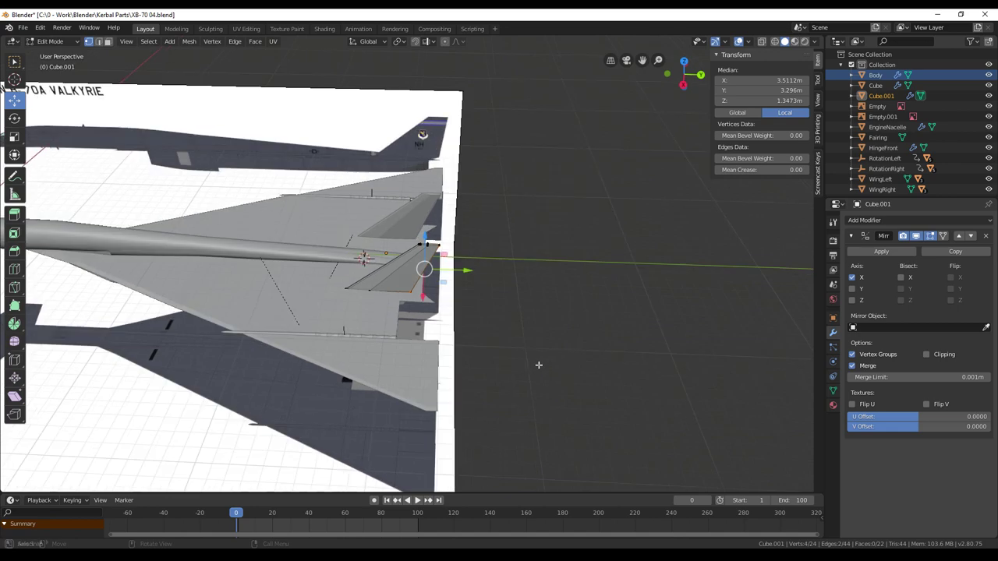
pyautogui.keyDown('shift'); pyautogui.moveTo(460, 341); pyautogui.dragTo(642, 303, button='middle'); pyautogui.keyUp('shift')
pyautogui.moveTo(546, 306); pyautogui.dragTo(507, 301, button='middle')
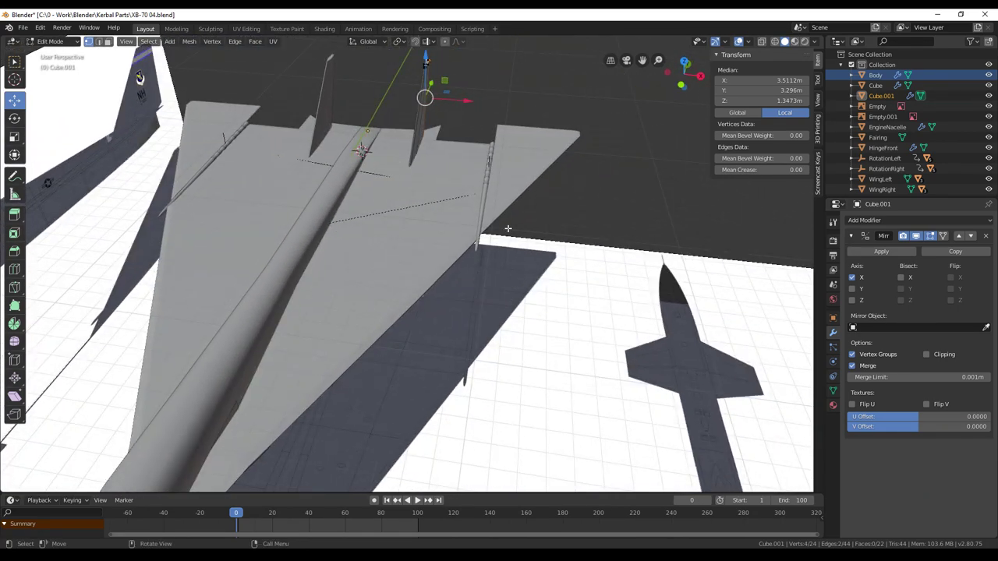
pyautogui.moveTo(507, 228); pyautogui.dragTo(475, 231, button='middle')
pyautogui.moveTo(517, 183); pyautogui.dragTo(574, 189, button='middle')
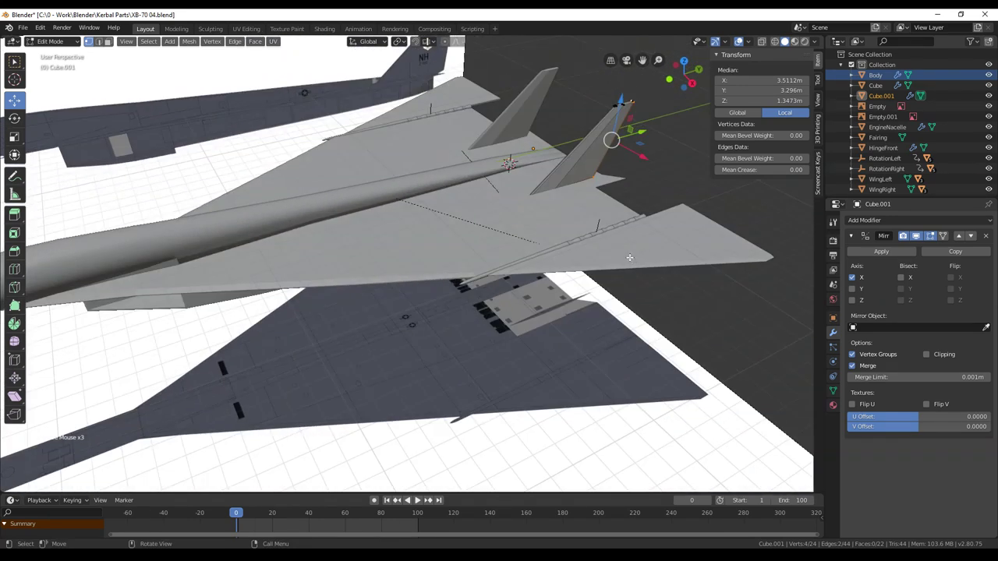
pyautogui.click(893, 329)
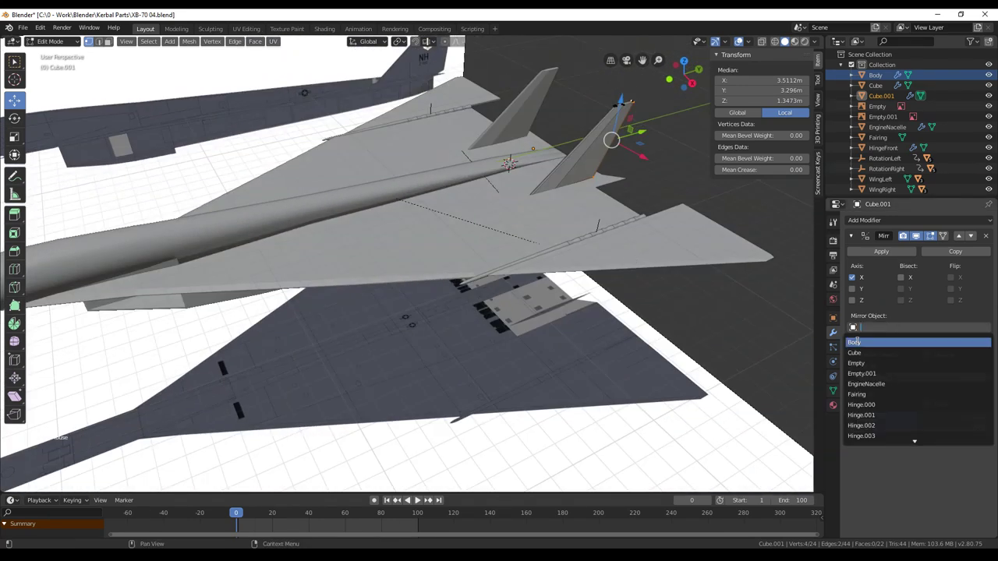
pyautogui.click(879, 343)
# Step: Compare the mirrored fins with the top-view blueprint in both wireframe and solid shading
pyautogui.moveTo(500, 275); pyautogui.dragTo(413, 182, button='middle')
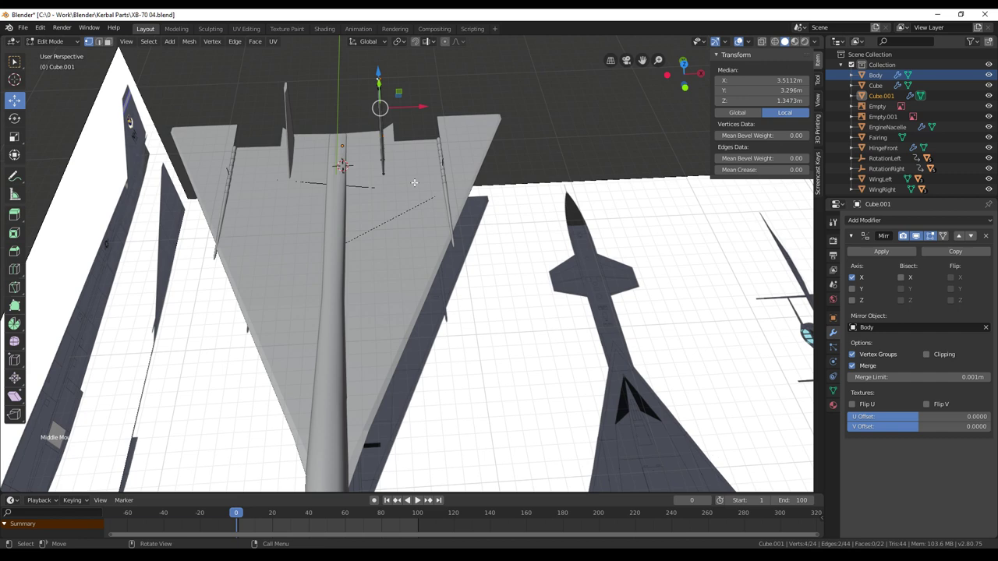
pyautogui.scroll(-2, 414, 183)
pyautogui.moveTo(414, 182); pyautogui.dragTo(404, 214, button='middle')
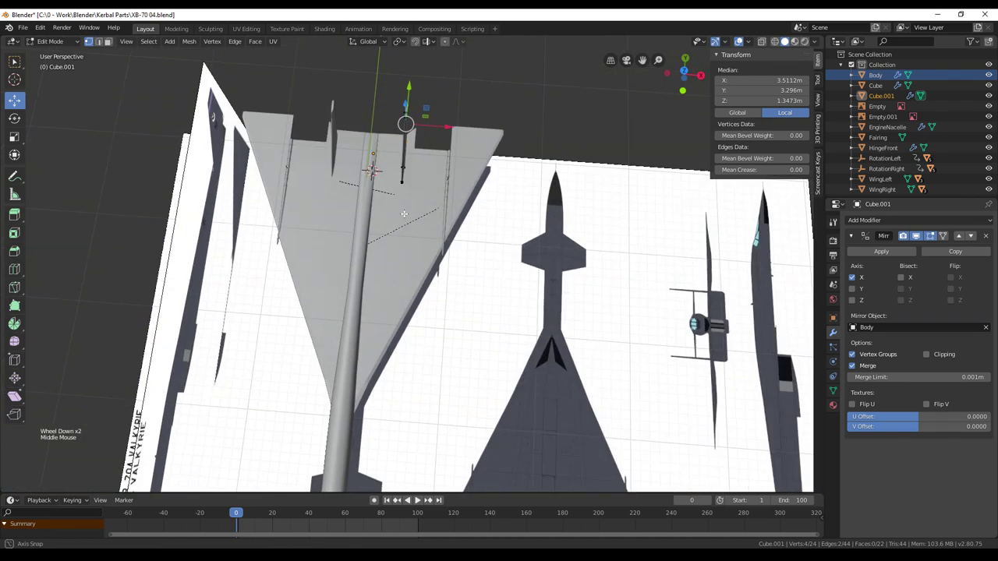
pyautogui.press('KP_5')
pyautogui.press('KP_7')
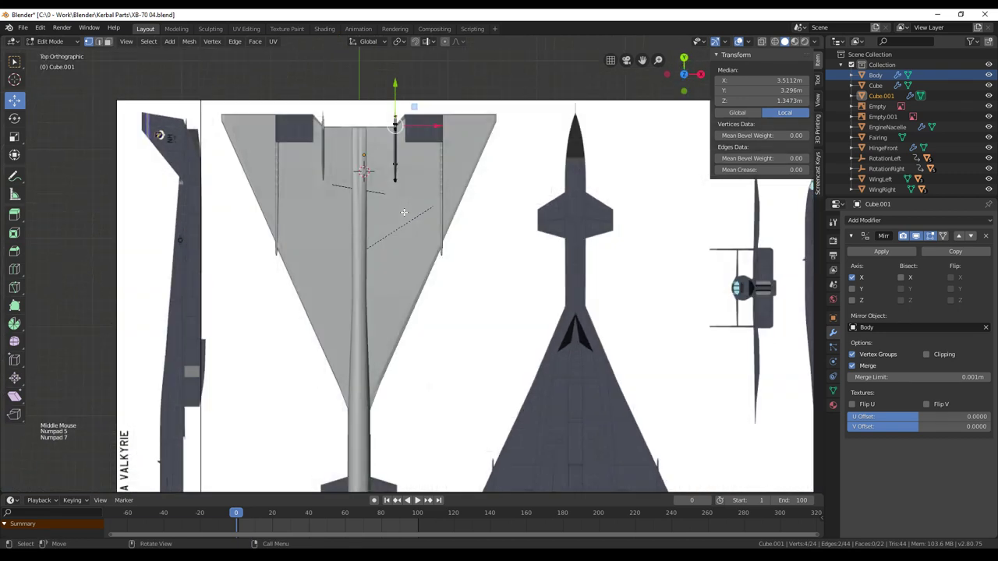
pyautogui.press('z')
pyautogui.press('4')
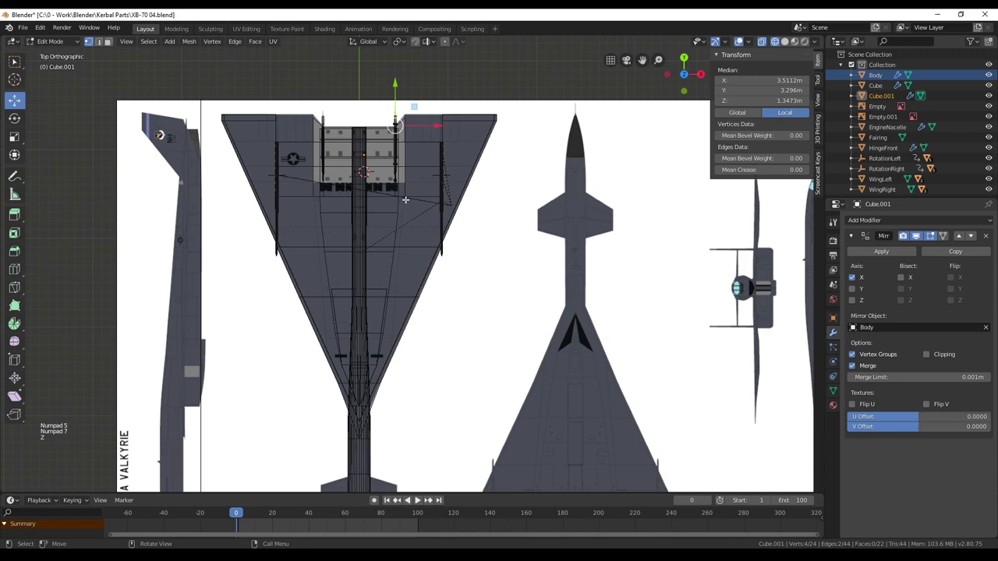
pyautogui.press('z')
pyautogui.press('6')
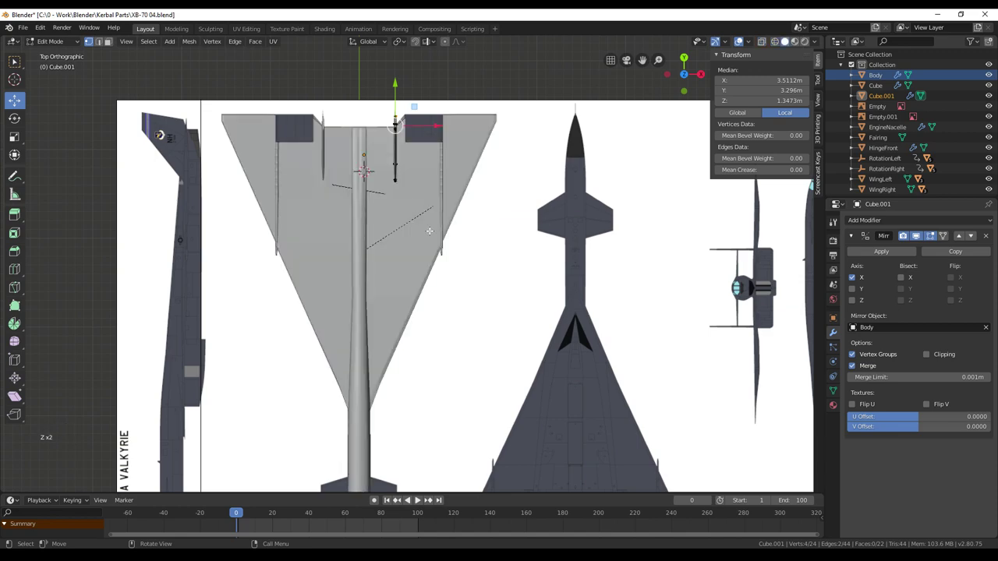
# Step: Examine the front of the engine nacelle from below and the air intakes on the blueprint
pyautogui.moveTo(430, 229)
pyautogui.mouseDown(button='middle')
pyautogui.moveTo(396, 167)
pyautogui.moveTo(261, 93)
pyautogui.mouseUp(button='middle')
pyautogui.moveTo(363, 273)
pyautogui.mouseDown(button='middle')
pyautogui.moveTo(374, 294)
pyautogui.moveTo(371, 215)
pyautogui.moveTo(367, 305)
pyautogui.moveTo(467, 319)
pyautogui.mouseUp(button='middle')
pyautogui.scroll(2, 467, 319)
pyautogui.scroll(2, 466, 318)
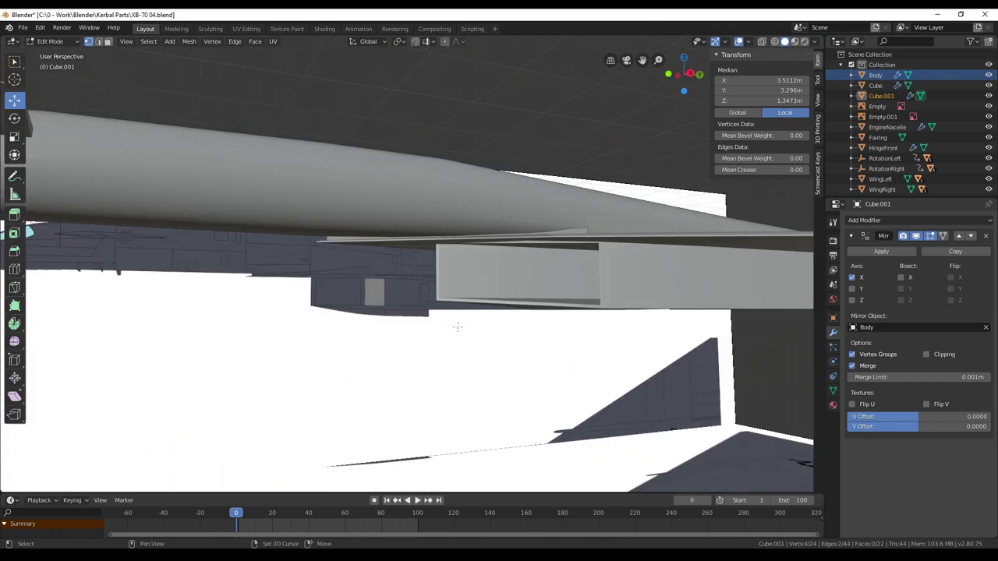
pyautogui.moveTo(422, 322); pyautogui.dragTo(391, 287, button='middle')
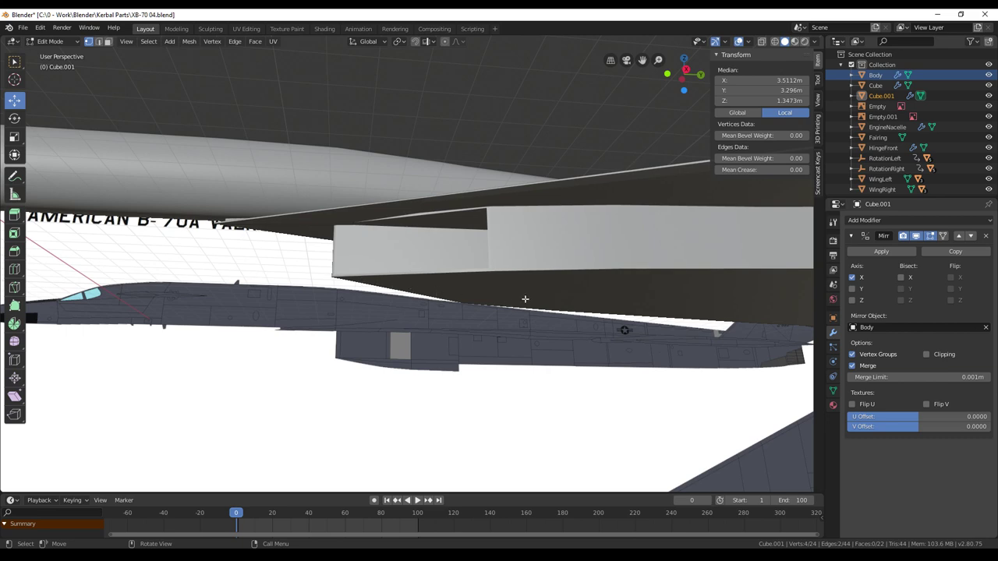
pyautogui.moveTo(525, 298); pyautogui.dragTo(510, 326, button='middle')
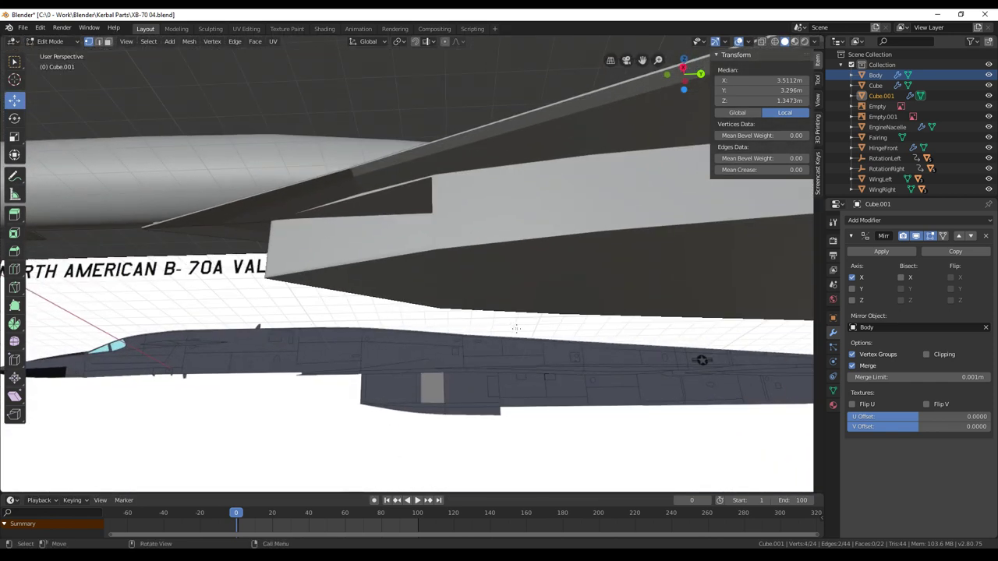
pyautogui.moveTo(516, 328); pyautogui.dragTo(405, 201, button='middle')
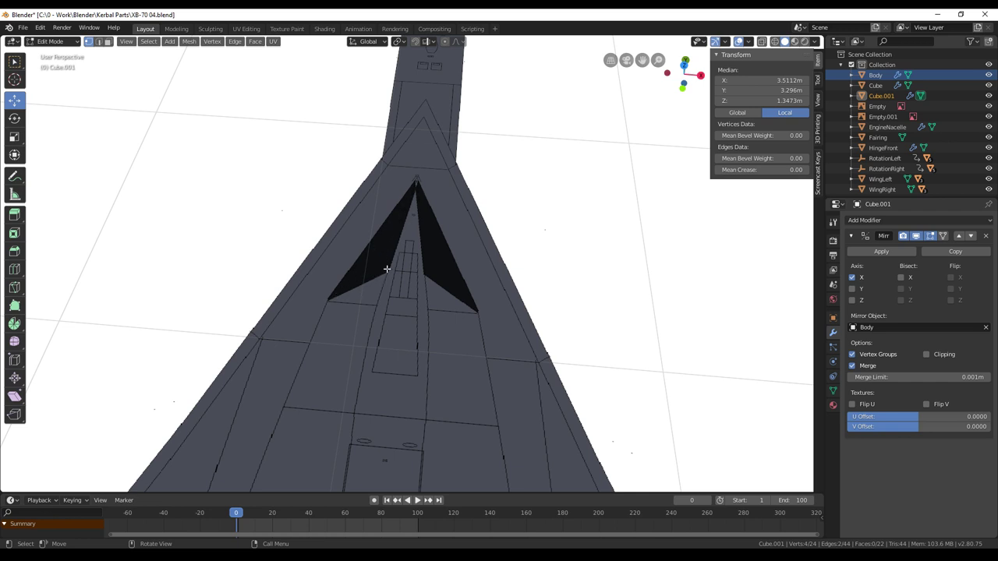
pyautogui.scroll(-3, 378, 362)
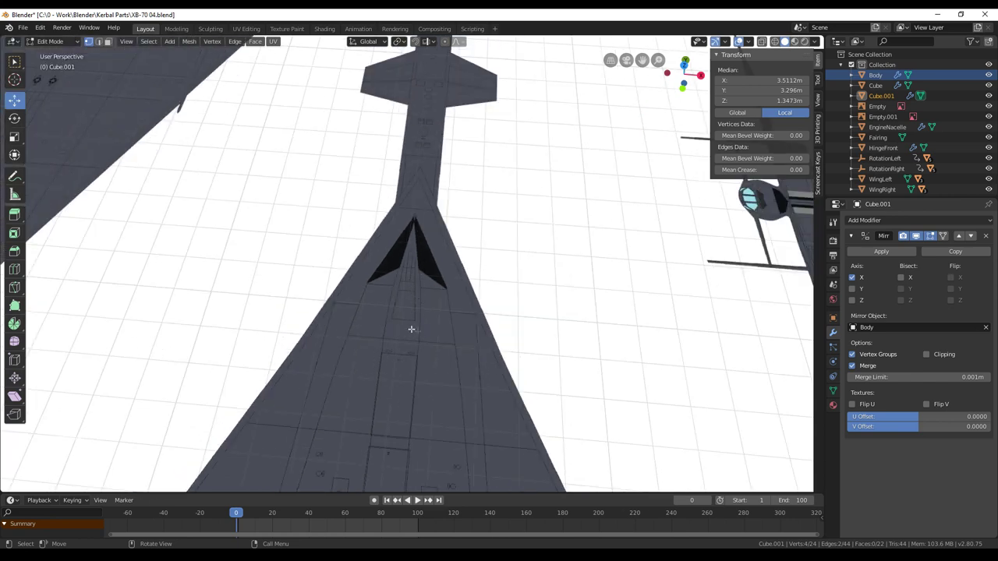
pyautogui.moveTo(412, 329); pyautogui.dragTo(447, 258, button='middle')
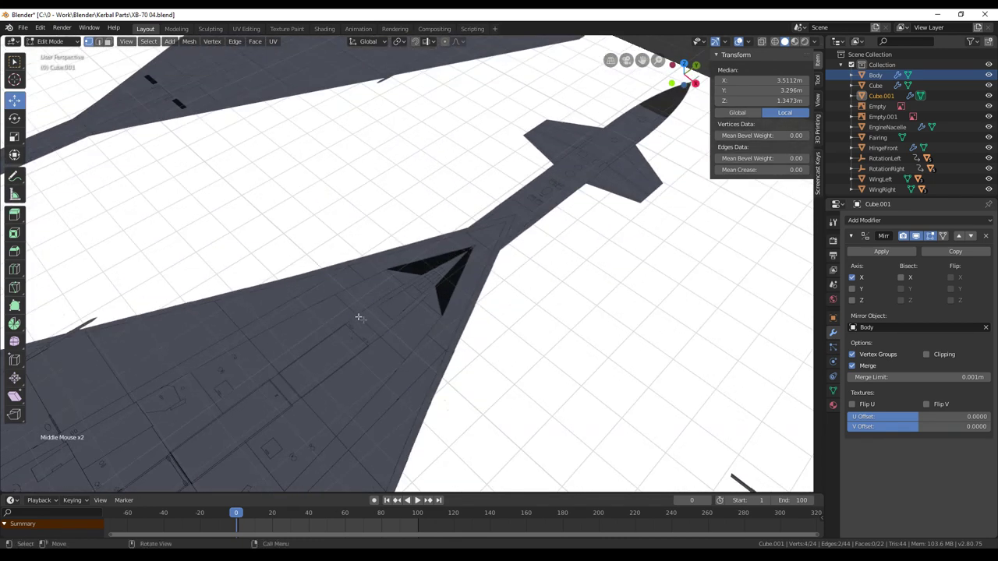
# Step: Leave mesh editing and, in the right side view, add a cube and move it down to the bulge beneath the nacelle intake
pyautogui.press('KP_3')
pyautogui.press('Tab')
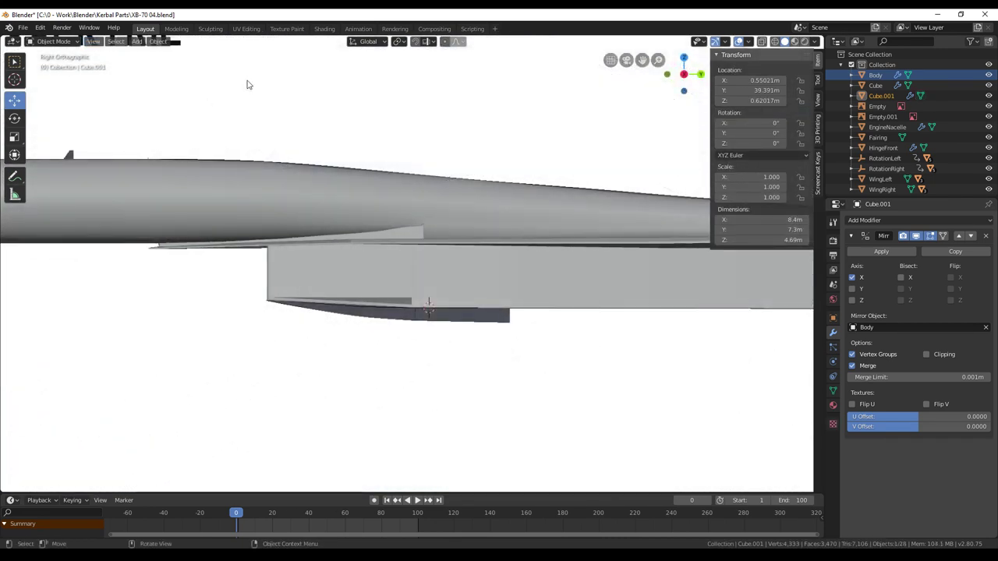
pyautogui.click(138, 42)
pyautogui.moveTo(139, 52)
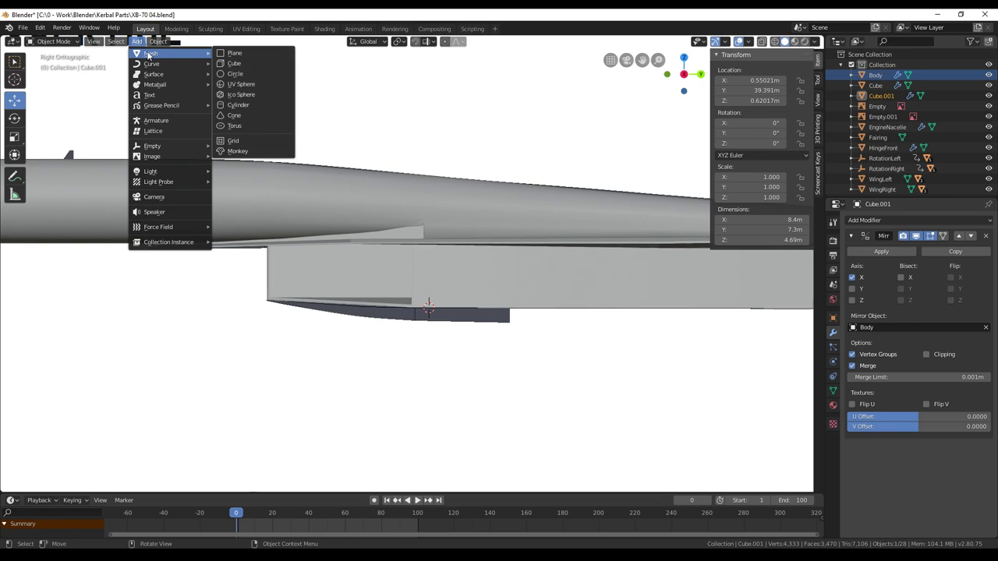
pyautogui.click(257, 63)
pyautogui.moveTo(429, 261); pyautogui.dragTo(430, 278)
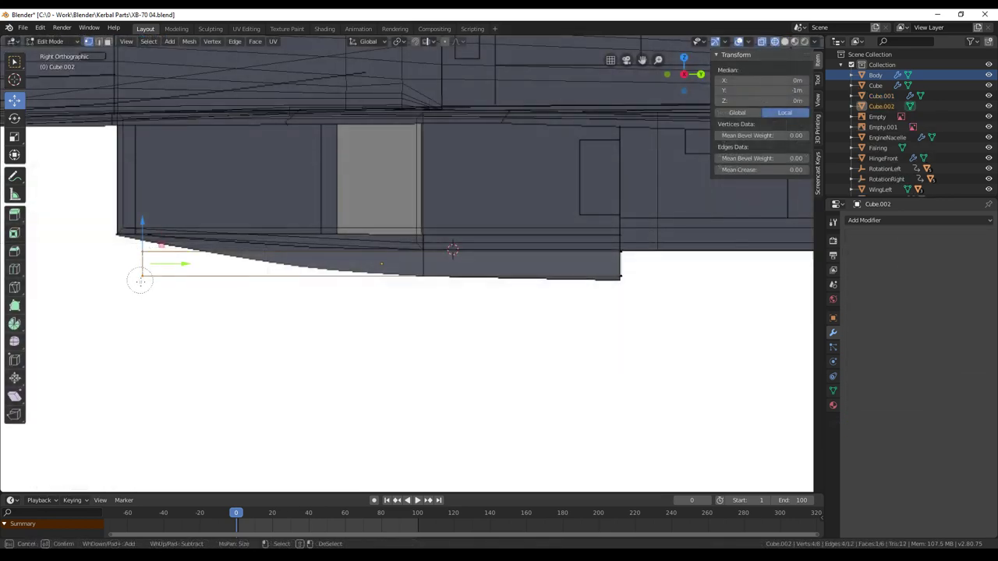
# Step: Move the cube's front vertices forward and up so its upper front corner meets the front tip of the nacelle's lower bulge
pyautogui.rightClick(140, 284)
pyautogui.moveTo(191, 265); pyautogui.dragTo(156, 260)
pyautogui.moveTo(124, 225); pyautogui.dragTo(119, 201)
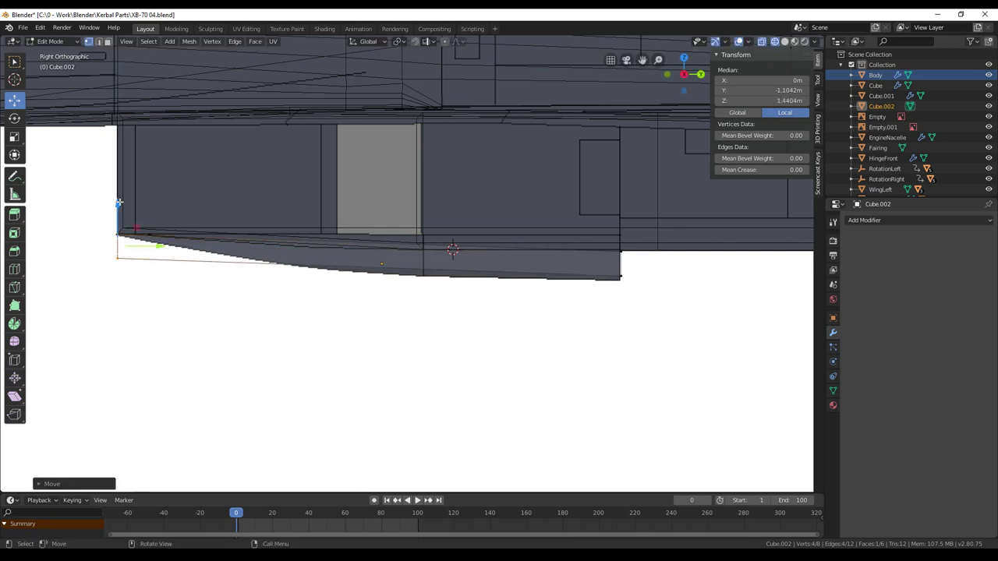
pyautogui.click(185, 293)
pyautogui.click(117, 259)
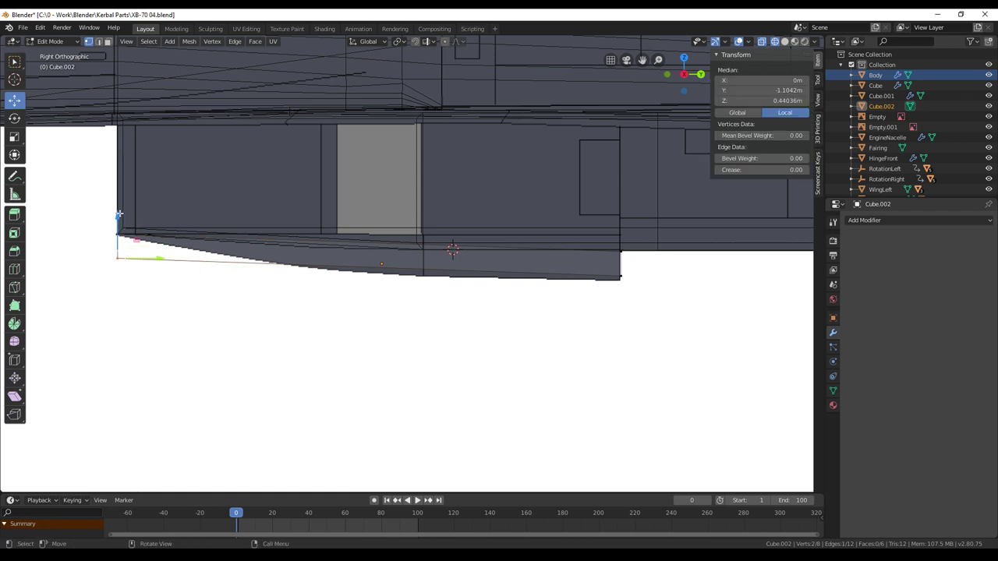
pyautogui.moveTo(119, 214); pyautogui.dragTo(120, 194)
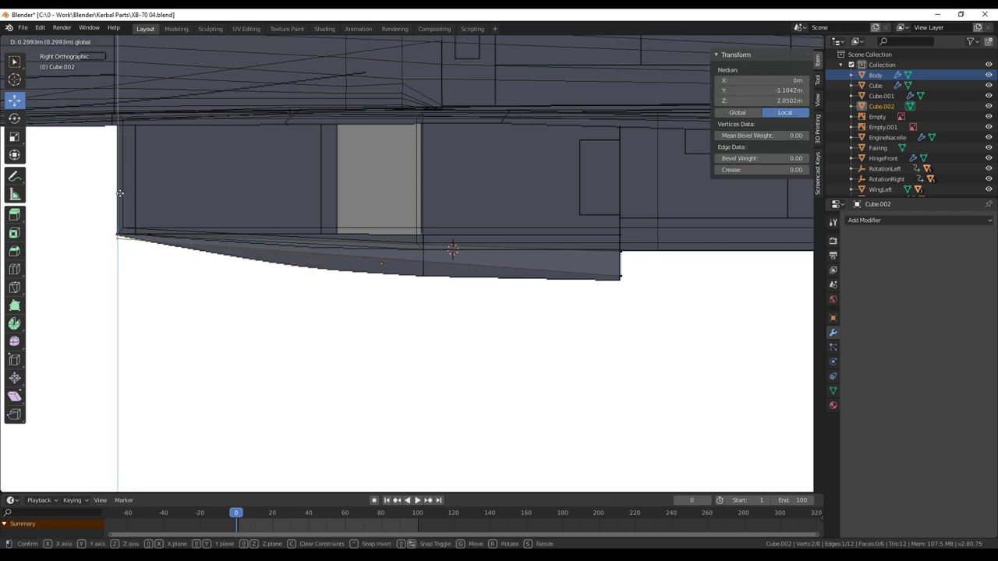
pyautogui.press('Escape')
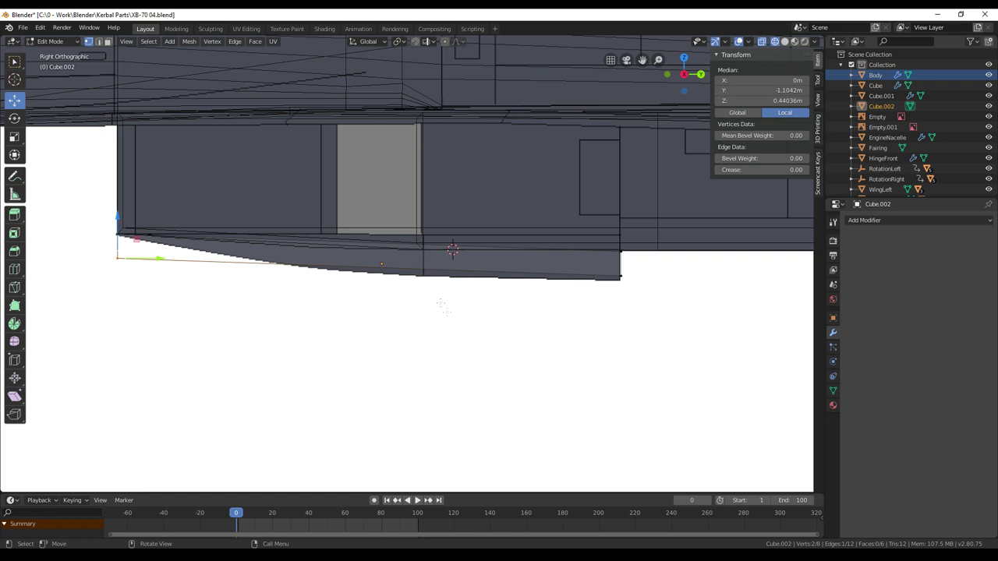
# Step: Add a loop cut at the blueprint's vertical line near the middle of the box and lower its bottom vertices onto the bulge outline
pyautogui.click(14, 269)
pyautogui.moveTo(422, 257); pyautogui.dragTo(477, 258)
pyautogui.hotkey('alt', 'a')
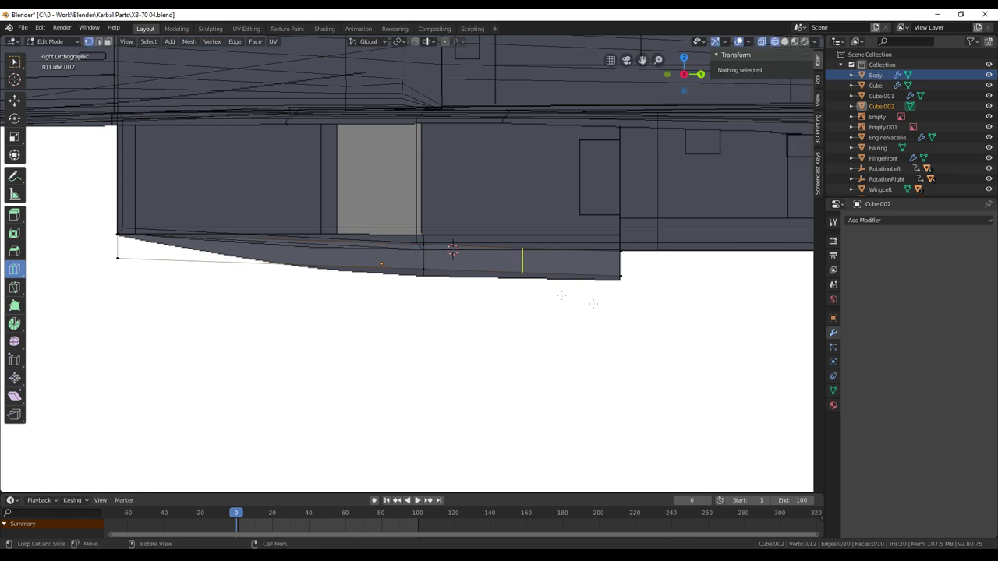
pyautogui.press('c')
pyautogui.click(429, 276)
pyautogui.rightClick(427, 274)
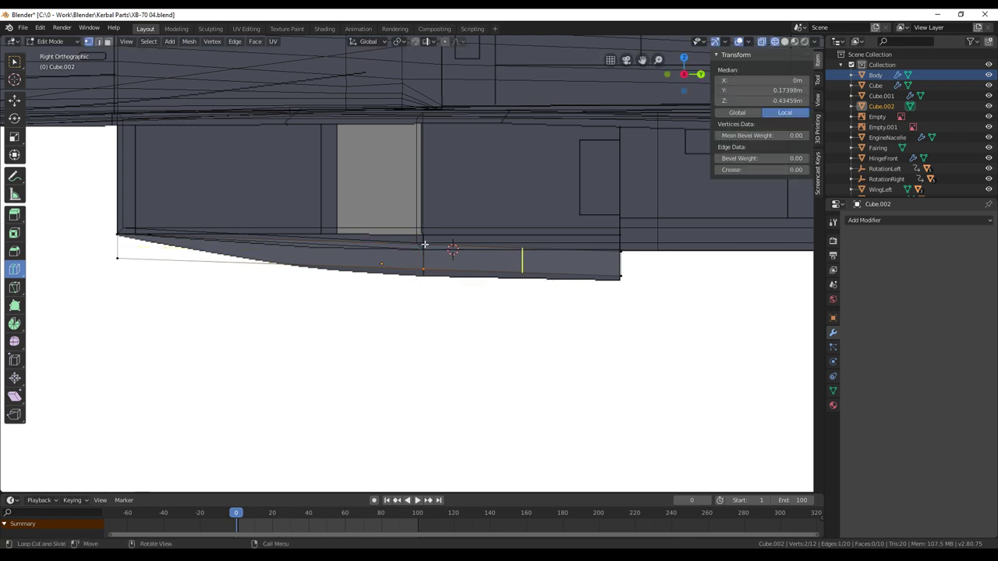
pyautogui.click(14, 100)
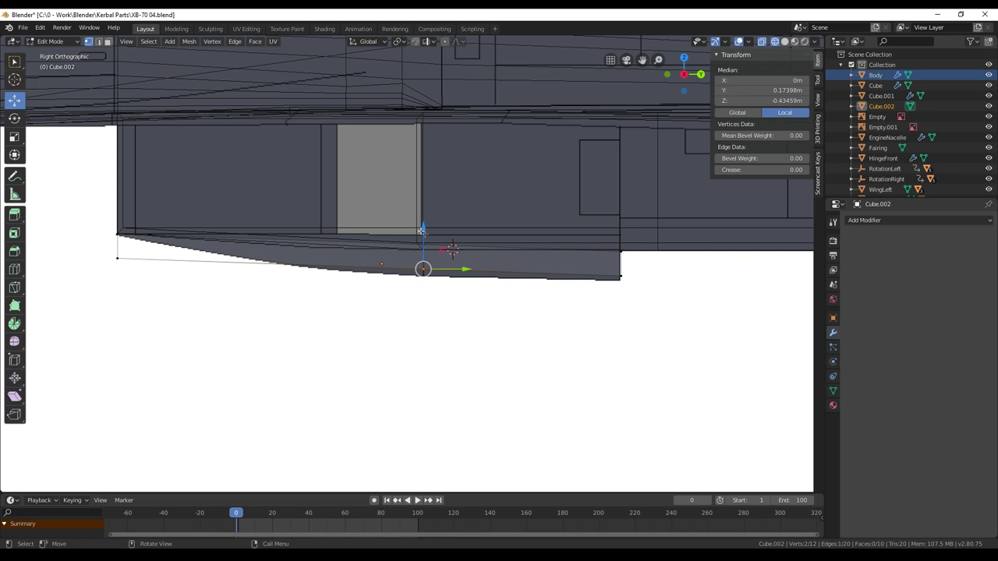
pyautogui.moveTo(422, 231); pyautogui.dragTo(422, 238)
# Step: Lower the bottom rear vertices of the box to the blueprint's lower rear corner
pyautogui.hotkey('alt', 'a')
pyautogui.press('c')
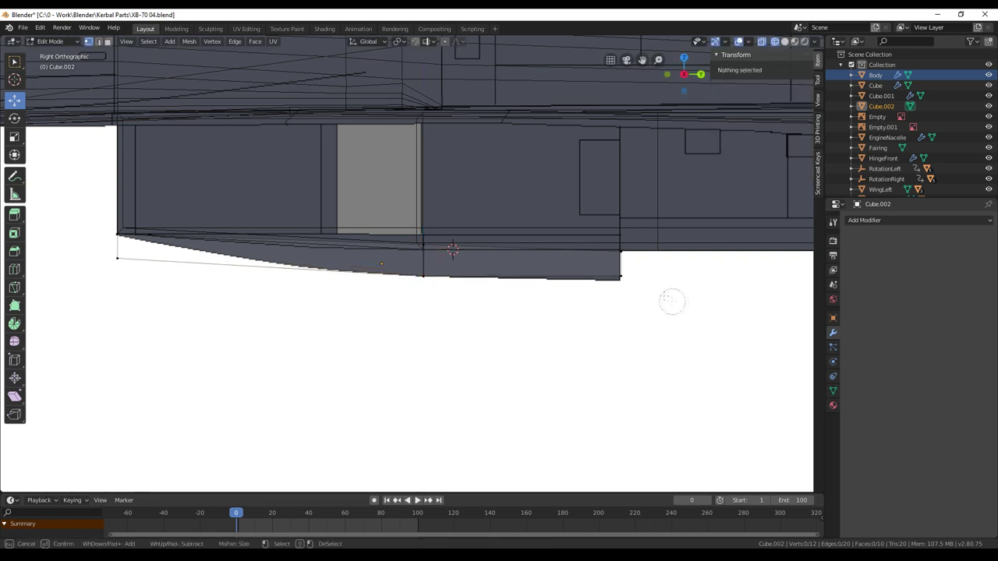
pyautogui.click(623, 283)
pyautogui.rightClick(622, 282)
pyautogui.moveTo(622, 236); pyautogui.dragTo(622, 241)
# Step: Raise the bottom front vertices of the box to the front tip so the underside tapers to a point
pyautogui.hotkey('alt', 'a')
pyautogui.press('c')
pyautogui.click(123, 259)
pyautogui.rightClick(124, 256)
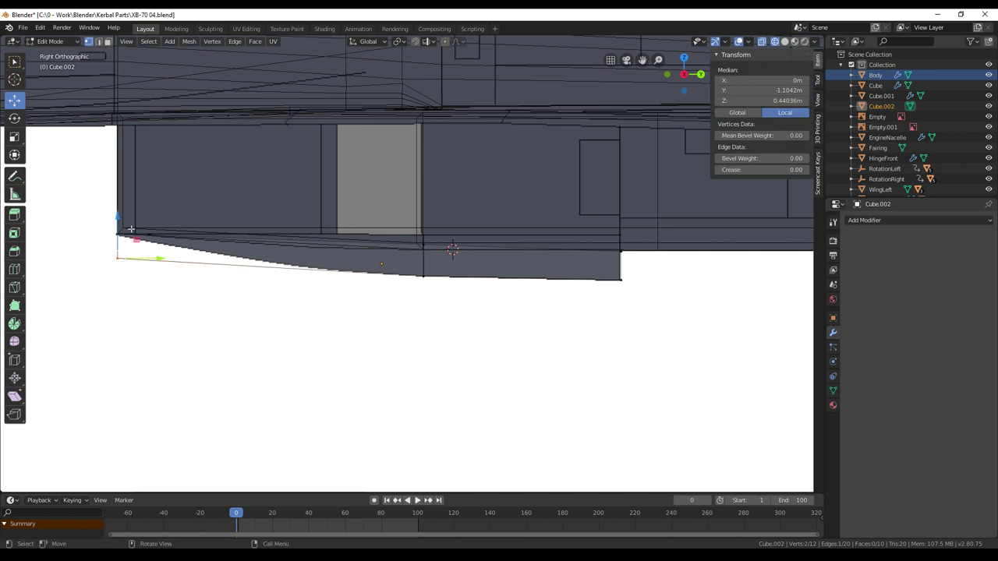
pyautogui.moveTo(117, 216); pyautogui.dragTo(117, 196)
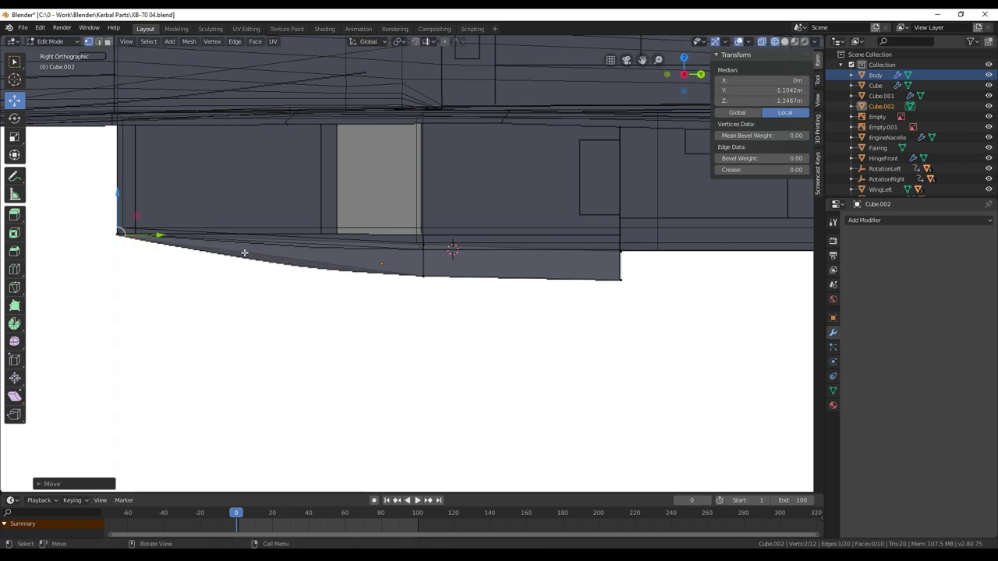
# Step: Add a loop cut in the box's tapered front section and lower its bottom vertices onto the curved blueprint outline
pyautogui.click(14, 269)
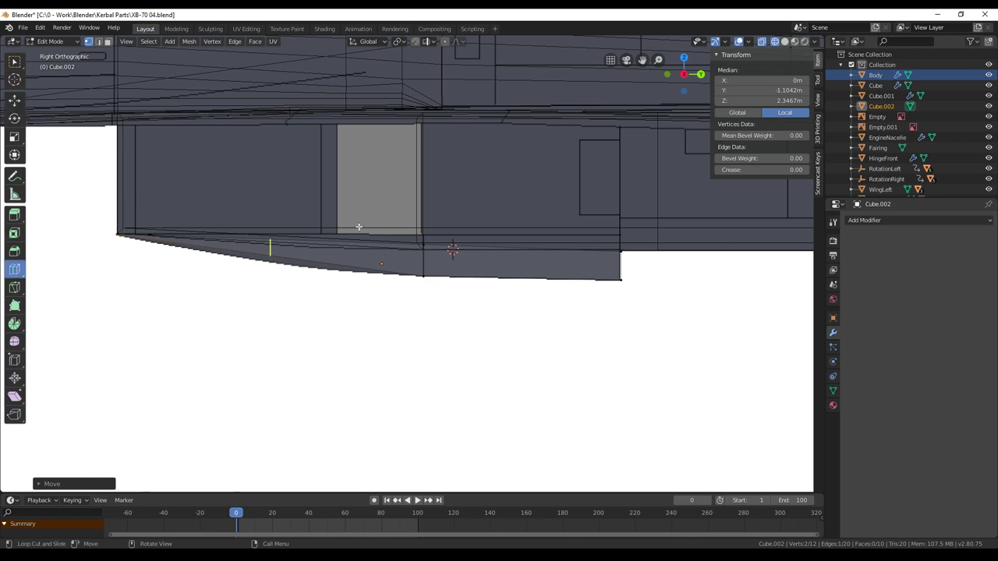
pyautogui.moveTo(301, 245); pyautogui.dragTo(334, 251)
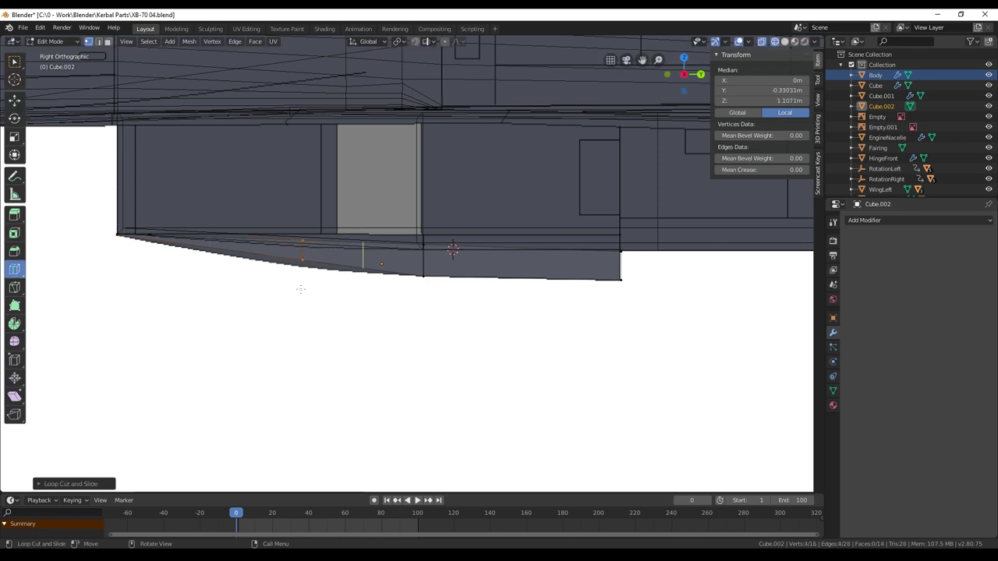
pyautogui.hotkey('alt', 'a')
pyautogui.press('c')
pyautogui.click(310, 262)
pyautogui.rightClick(309, 262)
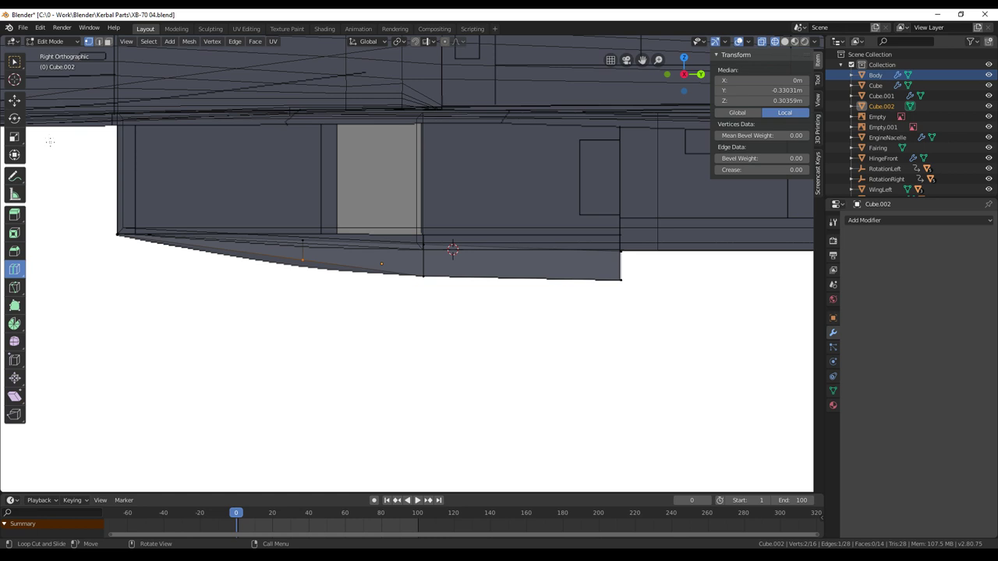
pyautogui.click(17, 102)
pyautogui.moveTo(302, 220); pyautogui.dragTo(302, 224)
# Step: Select the whole box mesh and centre it on the aircraft by setting its global median X to 0
pyautogui.moveTo(541, 338); pyautogui.dragTo(308, 331, button='middle')
pyautogui.press('a')
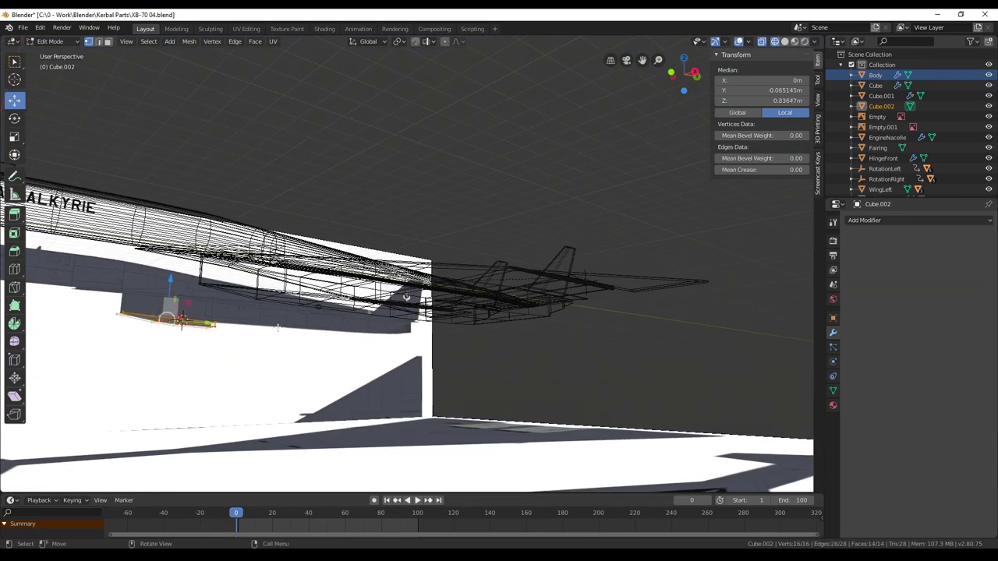
pyautogui.moveTo(469, 261); pyautogui.dragTo(437, 296, button='middle')
pyautogui.scroll(-5, 364, 312)
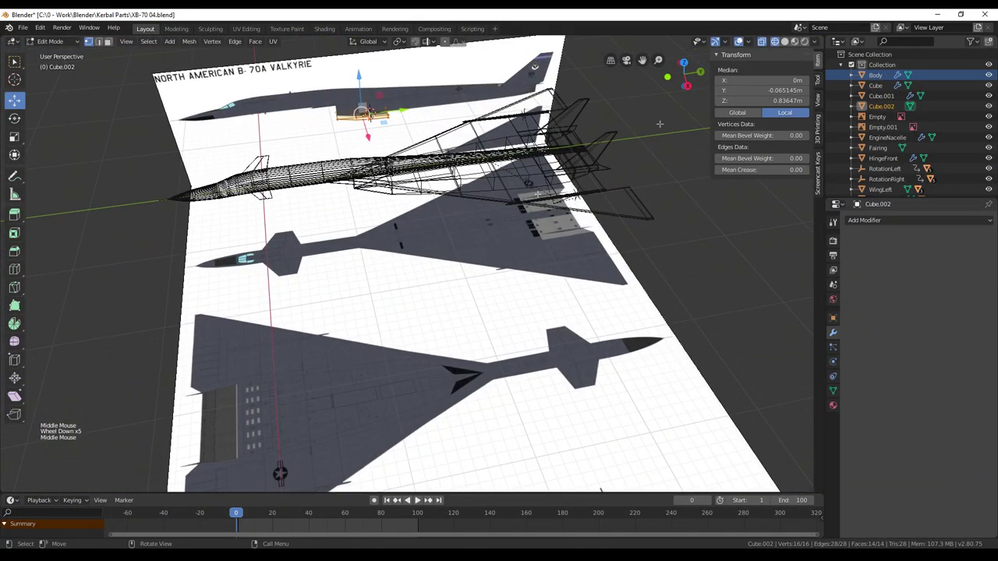
pyautogui.click(737, 113)
pyautogui.doubleClick(789, 81)
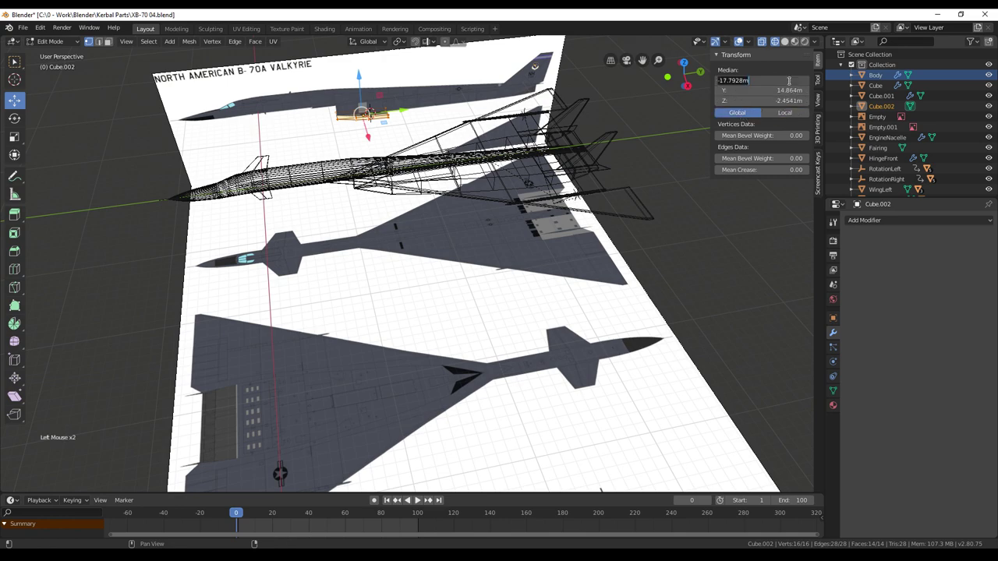
pyautogui.write('0')
pyautogui.press('Return')
# Step: Scale the box's front-end vertices inward along X, and scale the forward cross-section along X to taper it beneath the nacelle
pyautogui.scroll(6, 440, 342)
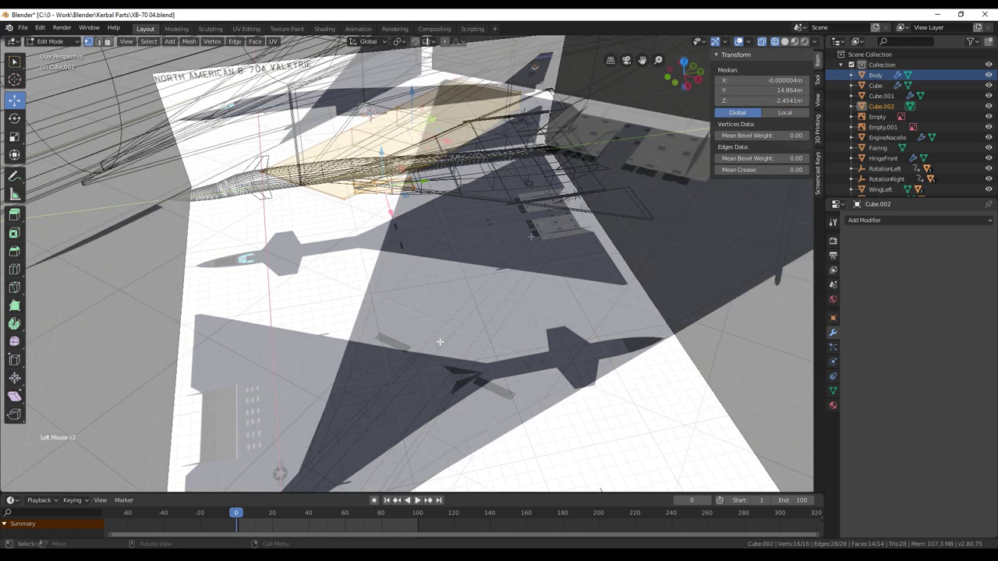
pyautogui.hotkey('alt', 'a')
pyautogui.press('c')
pyautogui.moveTo(351, 207); pyautogui.dragTo(237, 159)
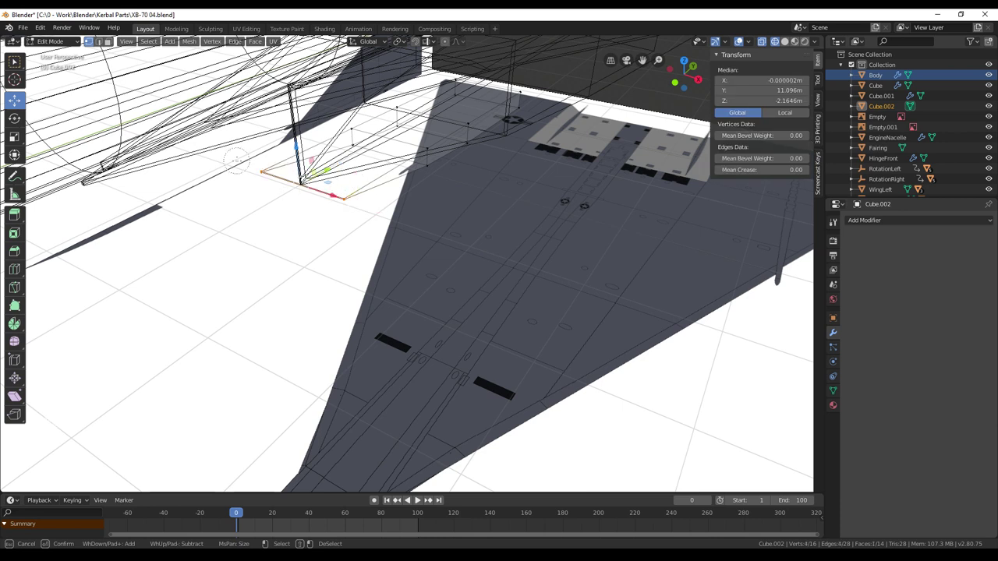
pyautogui.rightClick(460, 254)
pyautogui.press('g')
pyautogui.press('x')
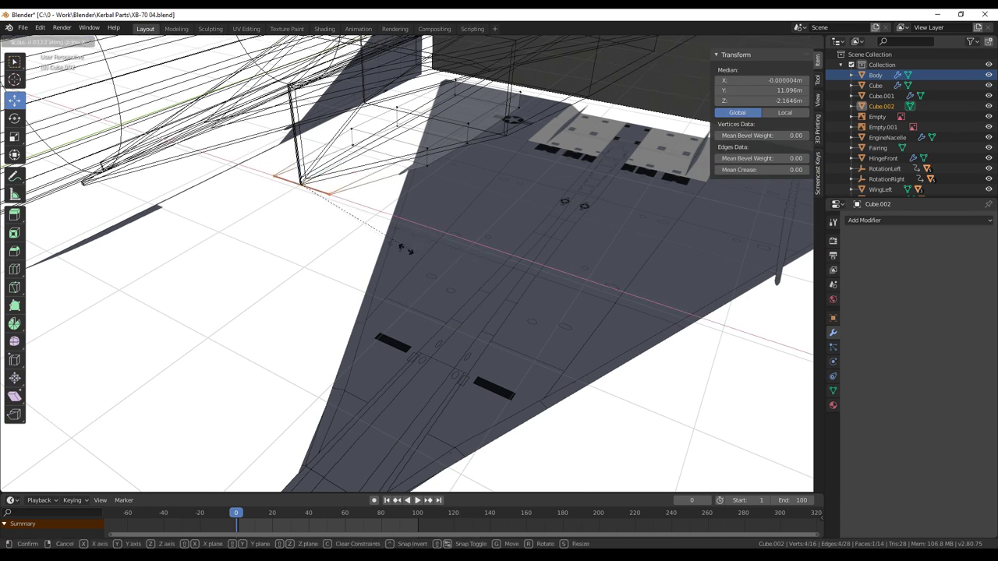
pyautogui.click(298, 208)
pyautogui.press('s')
pyautogui.press('x')
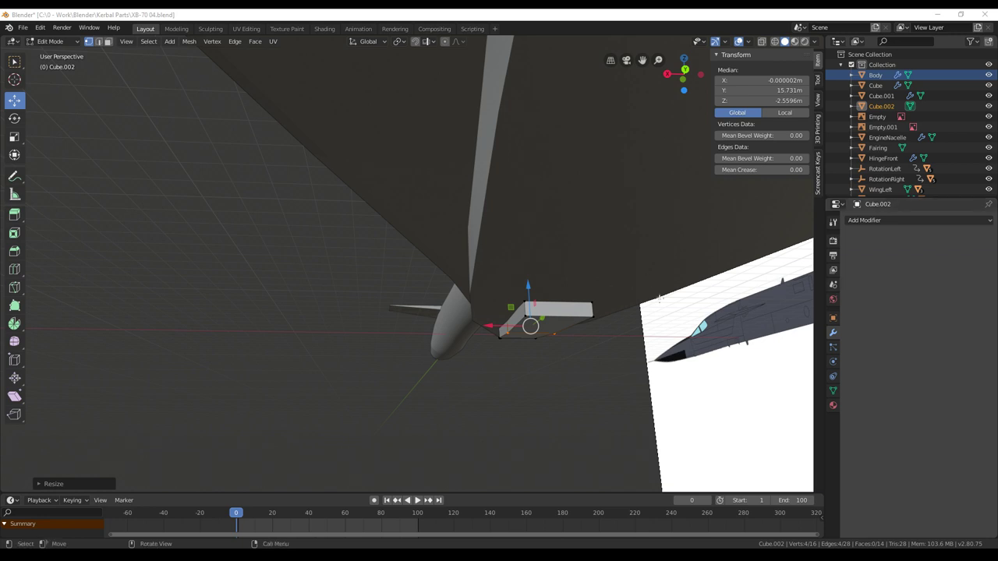
# Step: Add a Bevel modifier to the box with a width of 0.05 m and 2 segments
pyautogui.scroll(3, 566, 329)
pyautogui.keyDown('shift'); pyautogui.moveTo(567, 329); pyautogui.dragTo(438, 327, button='middle'); pyautogui.keyUp('shift')
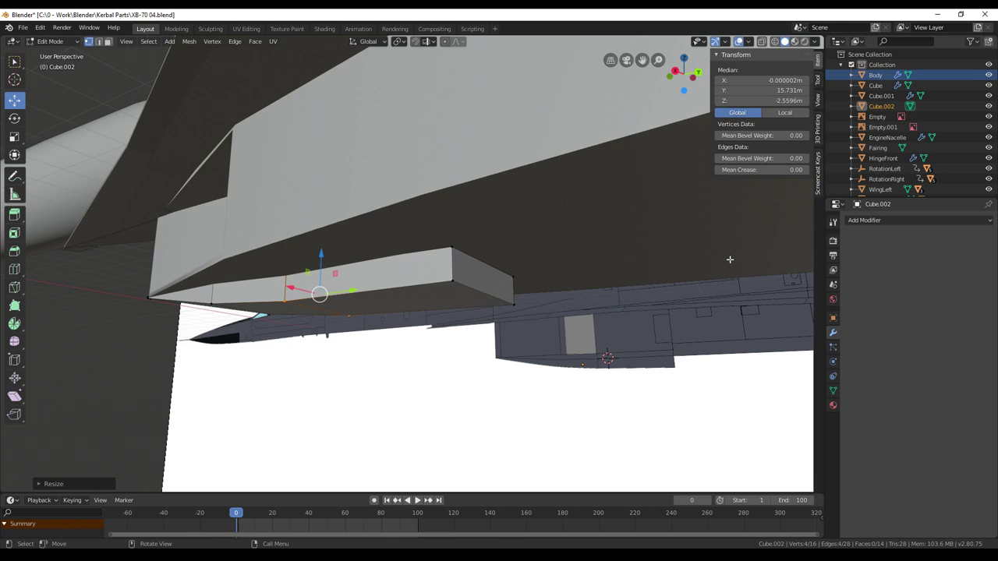
pyautogui.press('a')
pyautogui.click(855, 222)
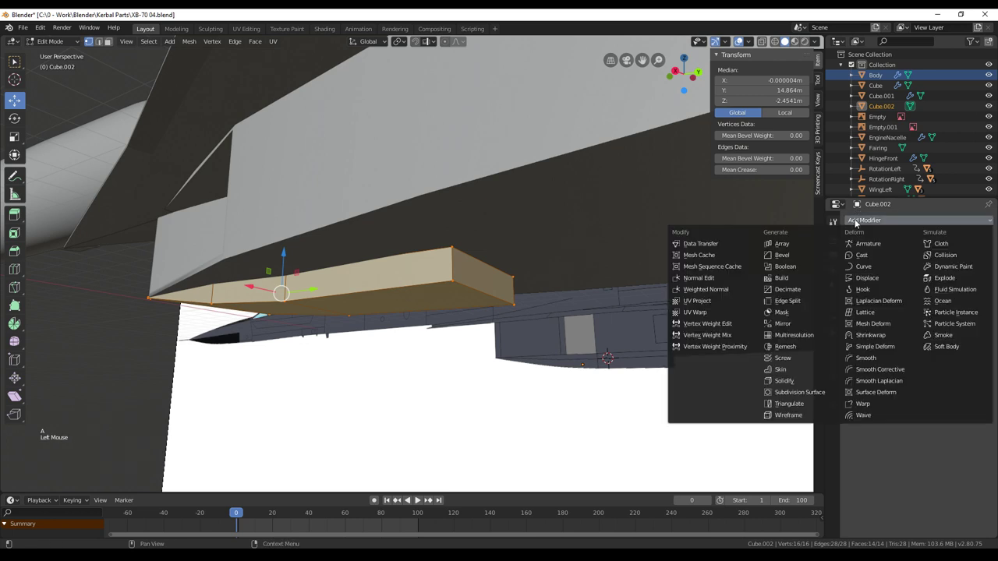
pyautogui.click(788, 255)
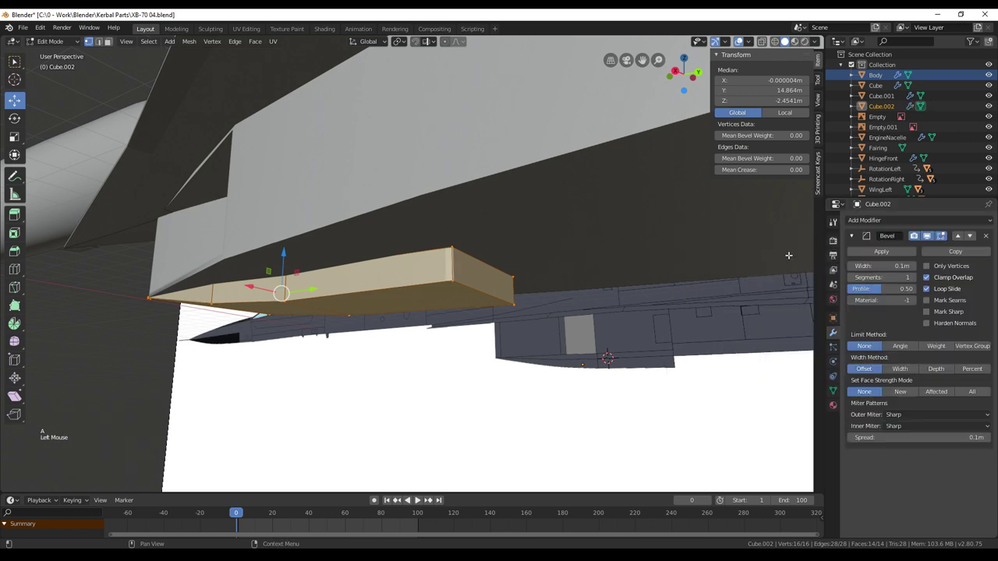
pyautogui.click(903, 266)
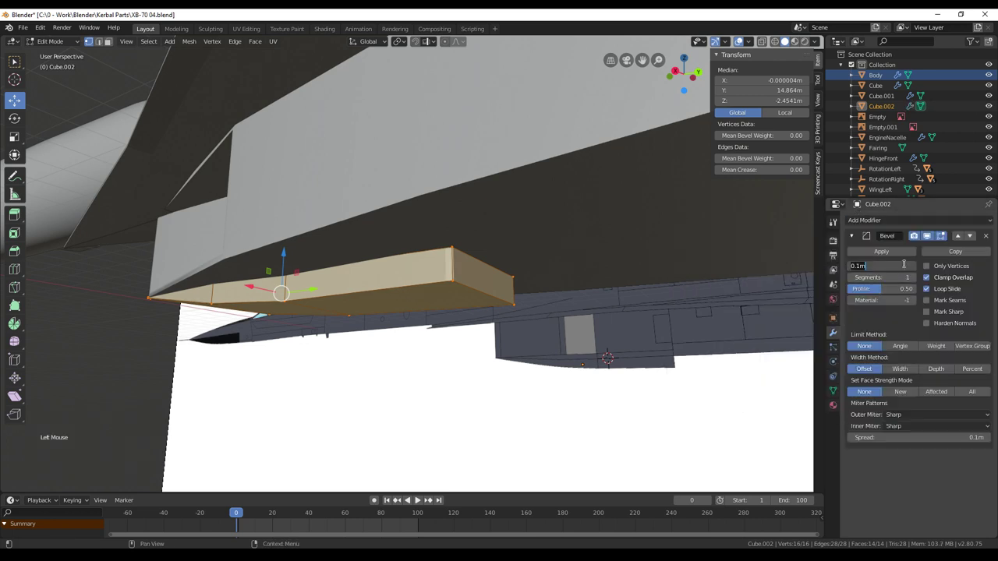
pyautogui.write('.05')
pyautogui.press('Return')
pyautogui.click(913, 278)
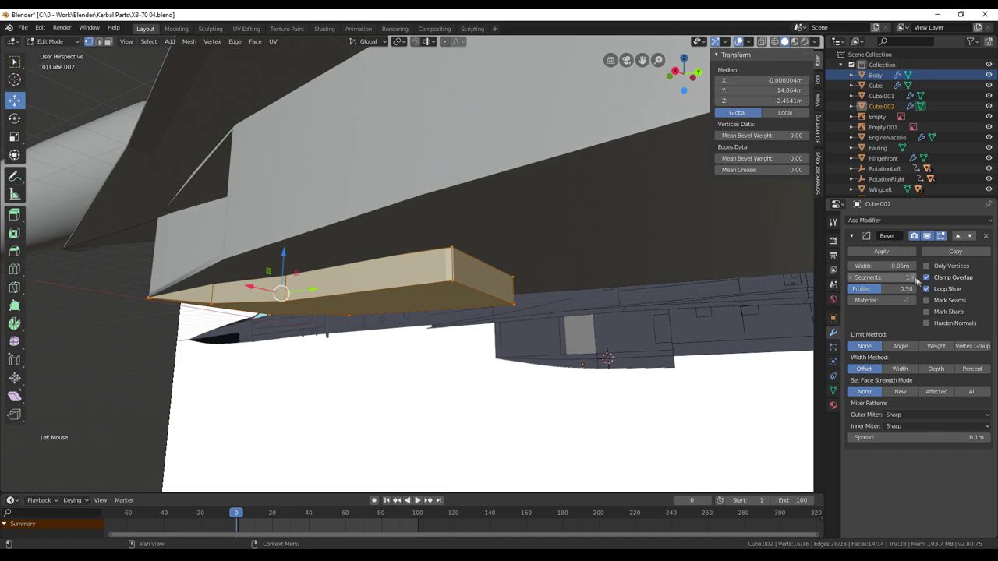
# Step: Try a bevel width of 0.1 m while looking closely at the box's rear corner
pyautogui.moveTo(436, 335); pyautogui.dragTo(396, 334, button='middle')
pyautogui.scroll(4, 402, 317)
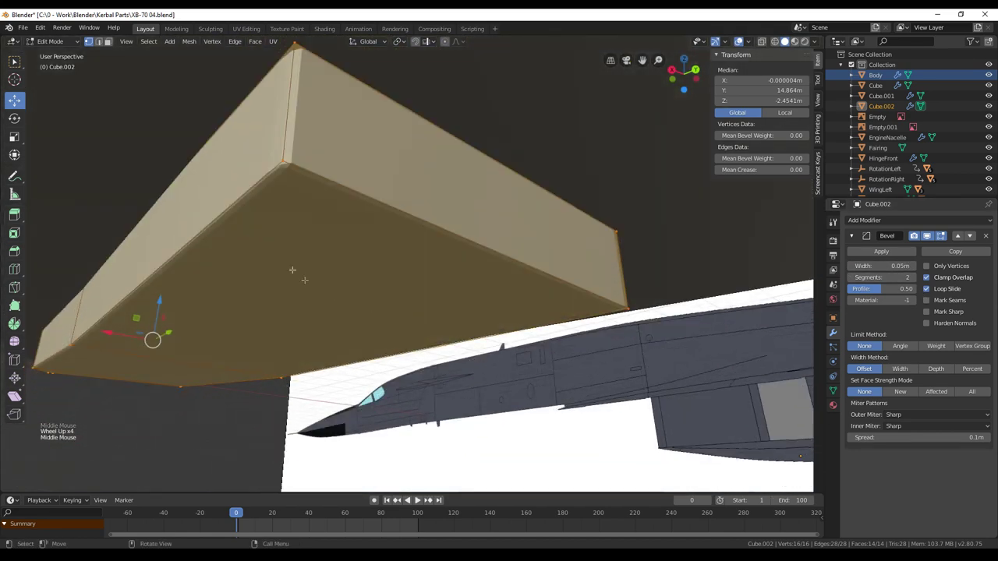
pyautogui.click(896, 266)
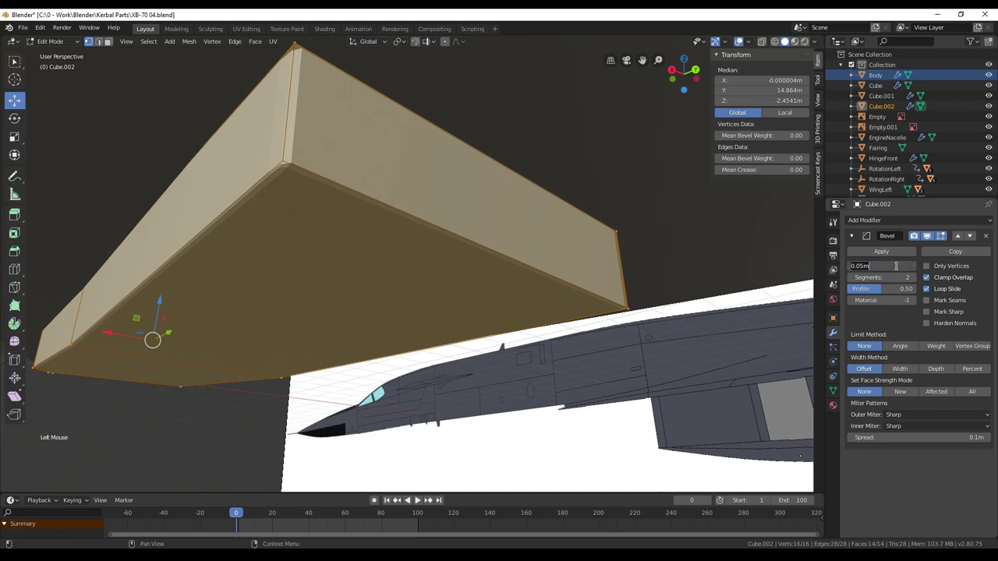
pyautogui.write('.1')
pyautogui.press('Return')
# Step: Disable Clamp Overlap on the bevel and set its width to 0.05 m
pyautogui.click(926, 278)
pyautogui.click(900, 266)
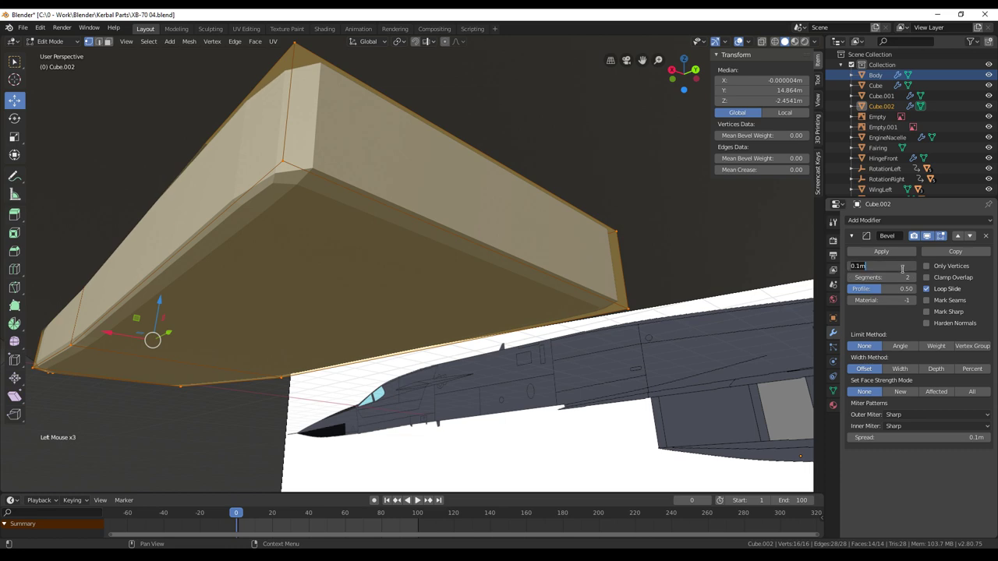
pyautogui.write('0.05')
pyautogui.press('Return')
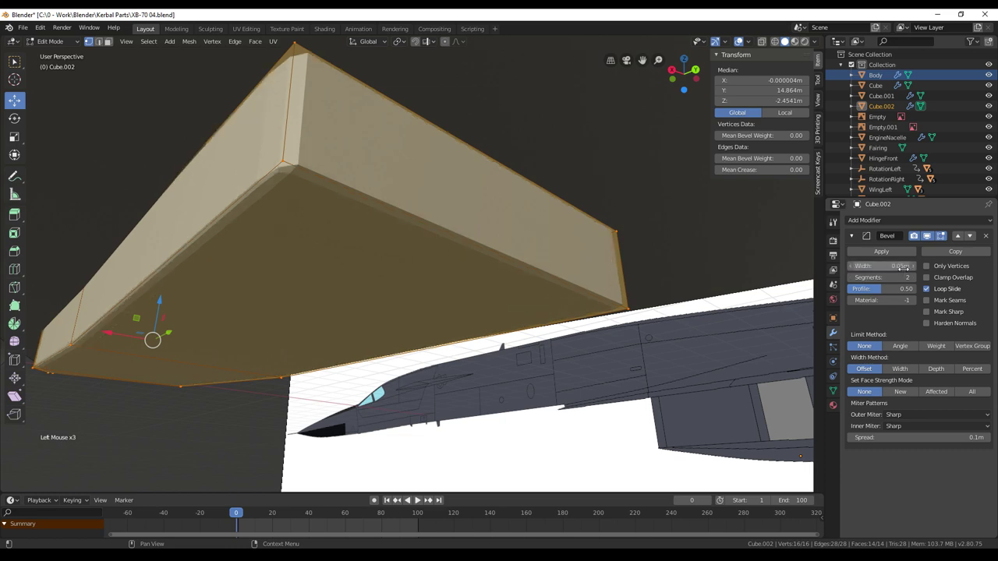
# Step: Apply Edge Split to the selected edges around the rear face of the box
pyautogui.moveTo(532, 392); pyautogui.dragTo(526, 379, button='middle')
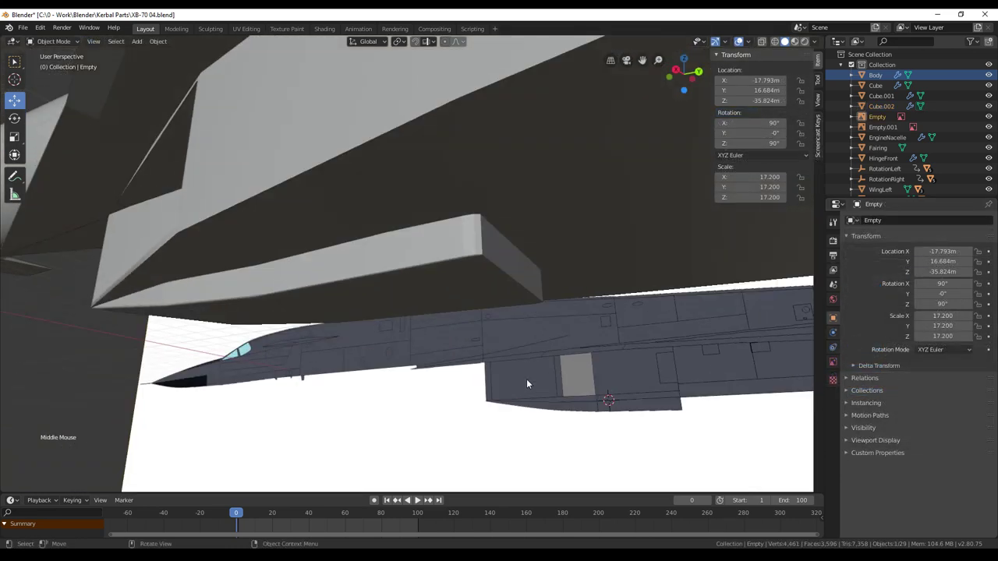
pyautogui.scroll(2, 523, 291)
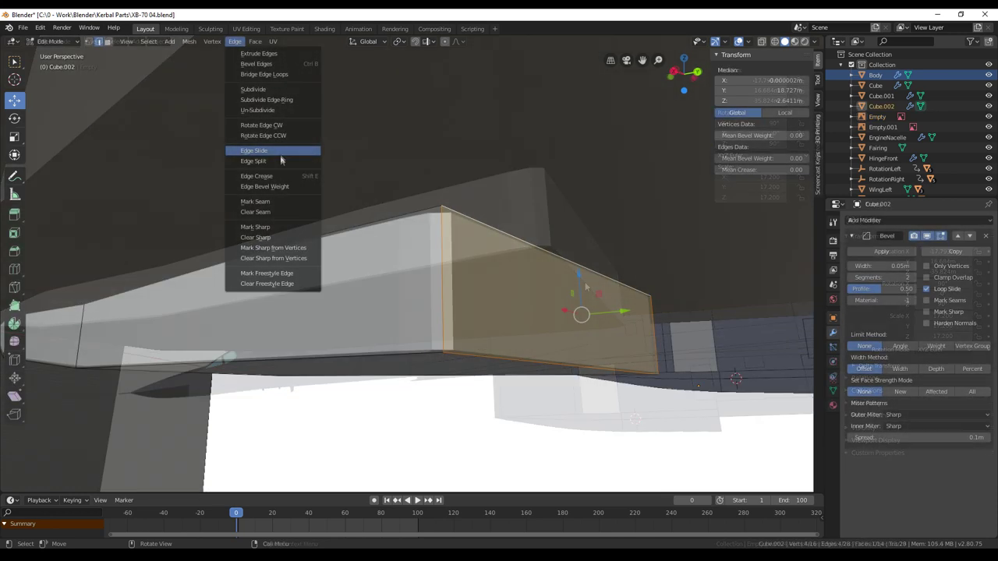
pyautogui.click(280, 160)
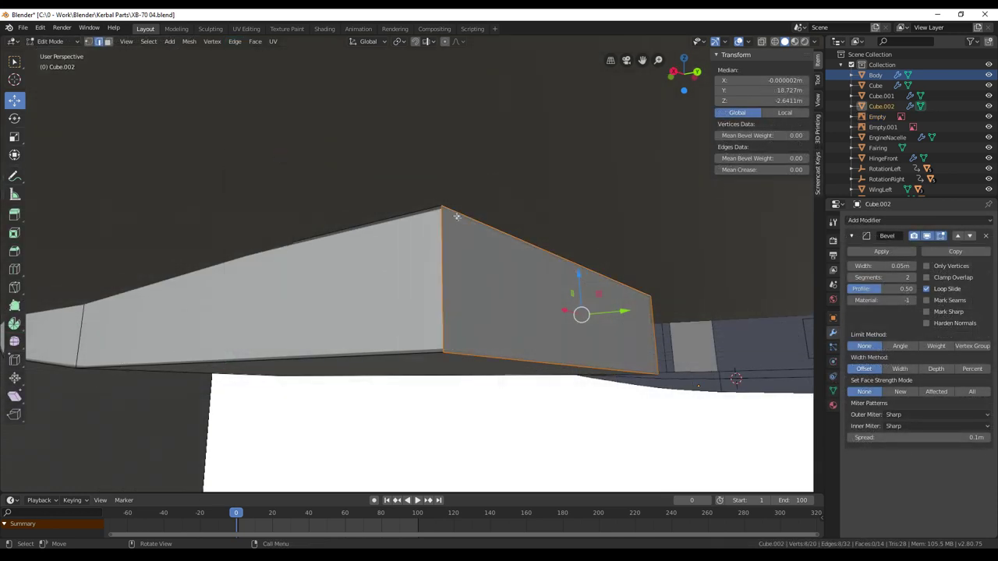
# Step: Apply Edge Split to the edges around the box's upper faces, checking the selection in wireframe and returning to solid shading
pyautogui.moveTo(457, 216)
pyautogui.mouseDown(button='middle')
pyautogui.moveTo(457, 192)
pyautogui.moveTo(460, 213)
pyautogui.mouseUp(button='middle')
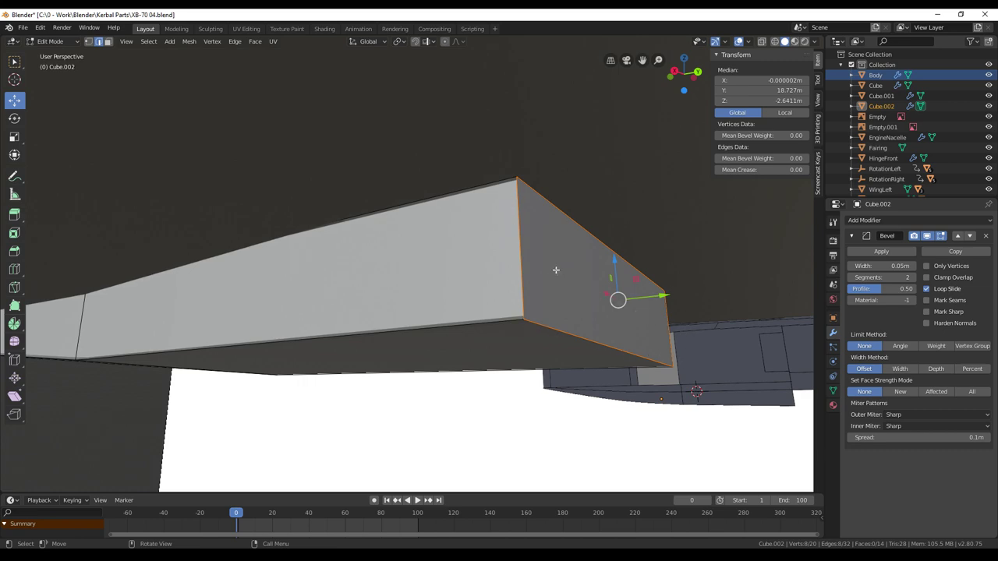
pyautogui.moveTo(555, 270); pyautogui.dragTo(562, 232, button='middle')
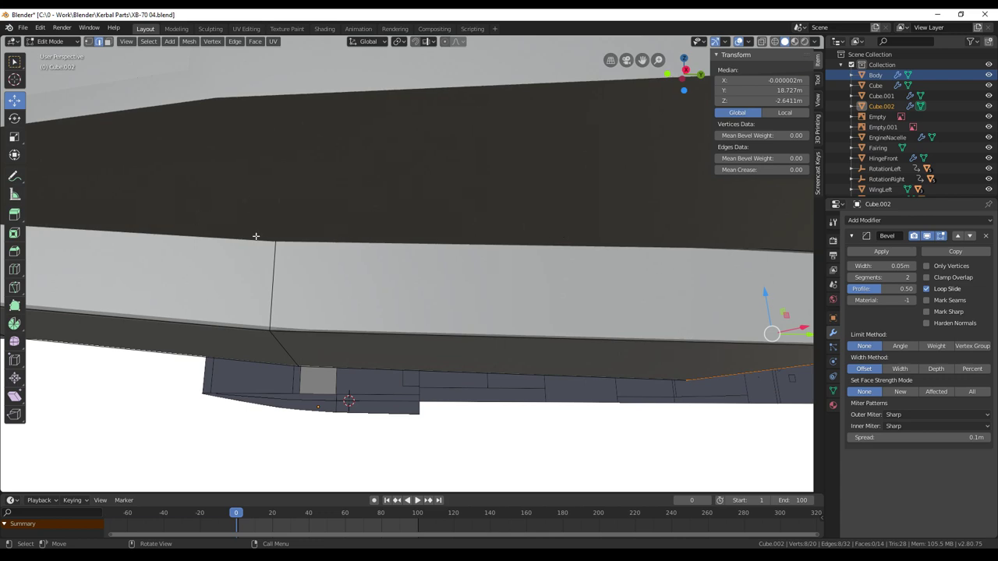
pyautogui.moveTo(501, 248); pyautogui.dragTo(482, 240, button='middle')
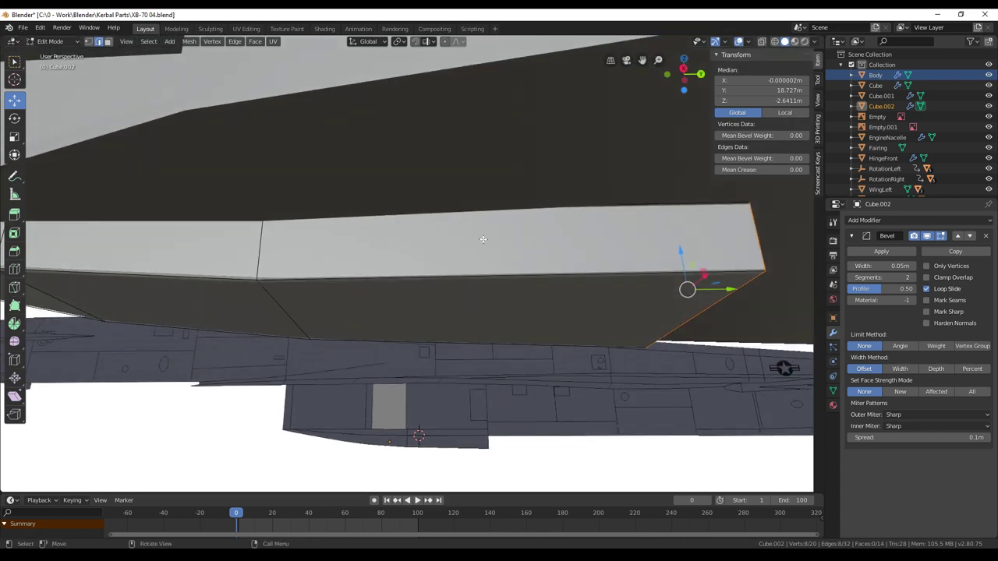
pyautogui.press('z')
pyautogui.press('4')
pyautogui.moveTo(472, 232); pyautogui.dragTo(323, 268, button='middle')
pyautogui.hotkey('ctrl', 'z')
pyautogui.hotkey('ctrl', 'z')
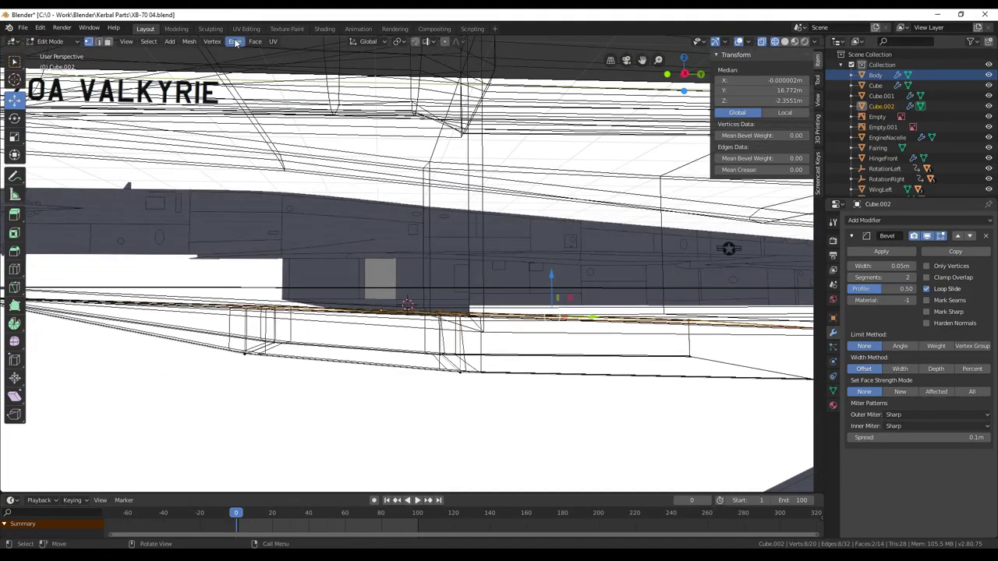
pyautogui.click(235, 41)
pyautogui.click(269, 161)
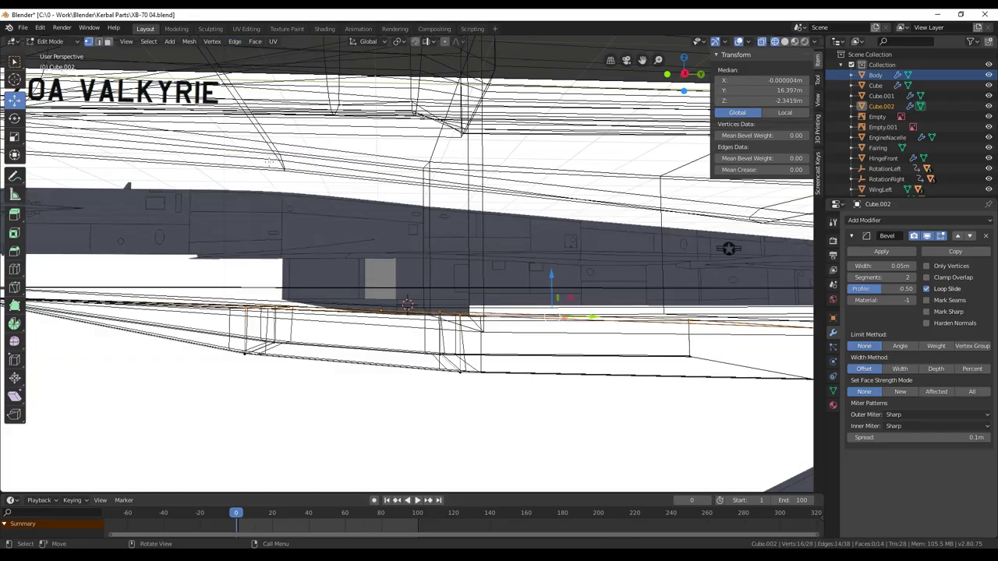
pyautogui.moveTo(269, 161); pyautogui.dragTo(335, 257, button='middle')
pyautogui.moveTo(610, 102); pyautogui.dragTo(717, 224, button='middle')
pyautogui.moveTo(542, 324)
pyautogui.mouseDown(button='middle')
pyautogui.moveTo(513, 283)
pyautogui.moveTo(467, 285)
pyautogui.mouseUp(button='middle')
pyautogui.press('z')
pyautogui.click(550, 300)
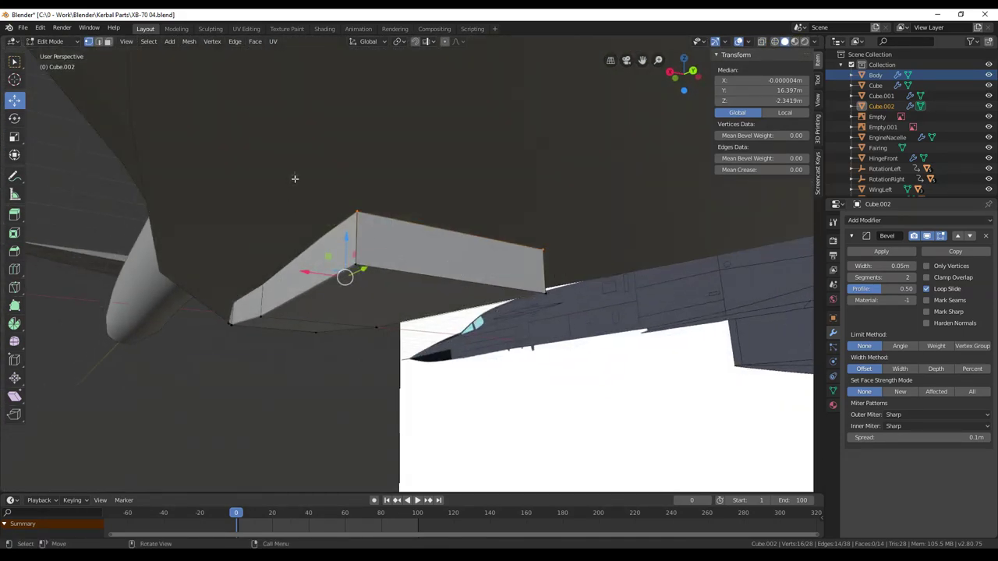
# Step: Inset the box's rear face by about 0.06 m and adjust the inset face's scale along global Z
pyautogui.click(109, 41)
pyautogui.click(421, 242)
pyautogui.moveTo(421, 241); pyautogui.dragTo(626, 346, button='middle')
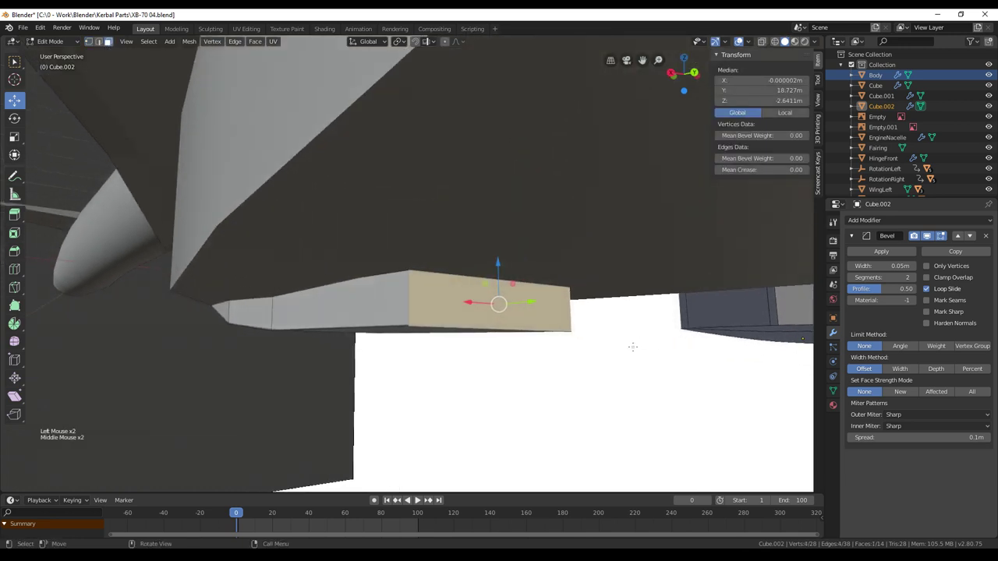
pyautogui.press('i')
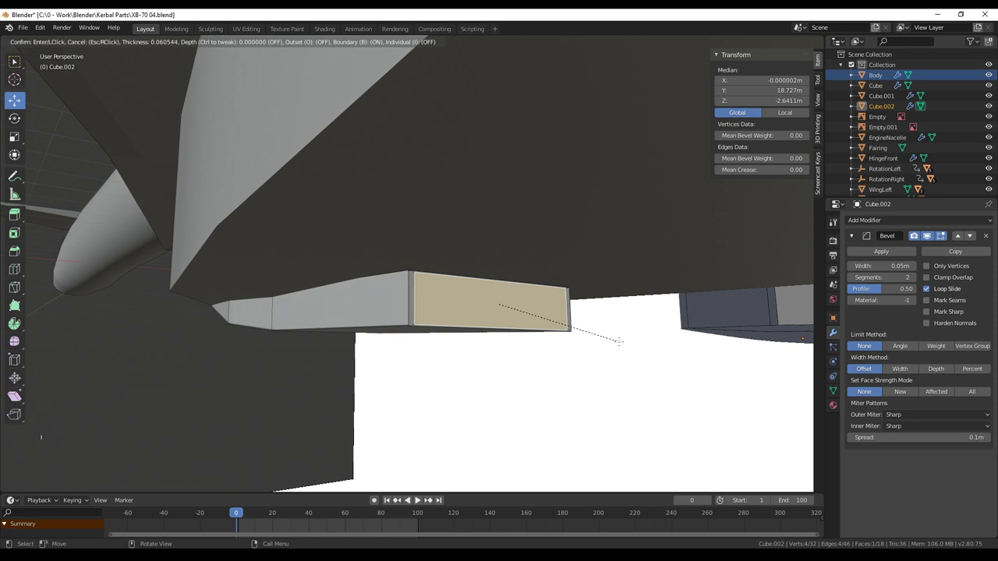
pyautogui.click(618, 340)
pyautogui.press('s')
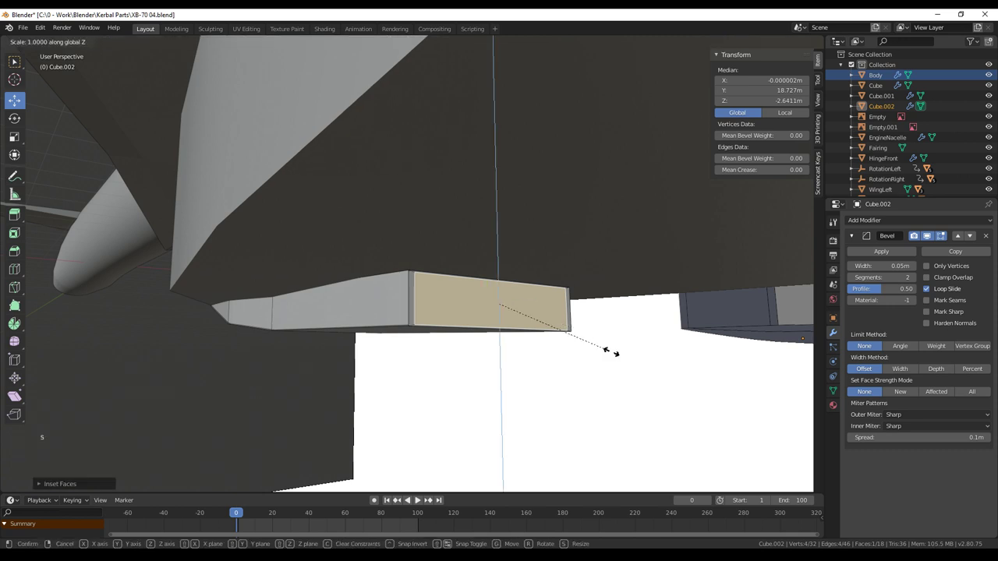
pyautogui.click(601, 344)
pyautogui.moveTo(601, 345); pyautogui.dragTo(655, 354, button='middle')
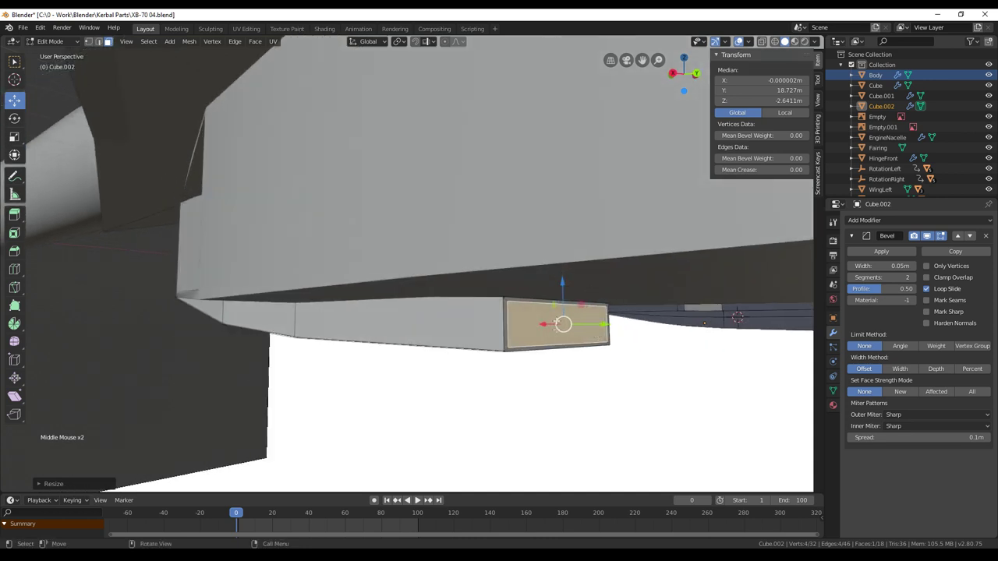
# Step: Extrude the inset rear face in place with no offset
pyautogui.moveTo(557, 322); pyautogui.dragTo(624, 364, button='middle')
pyautogui.scroll(1, 598, 360)
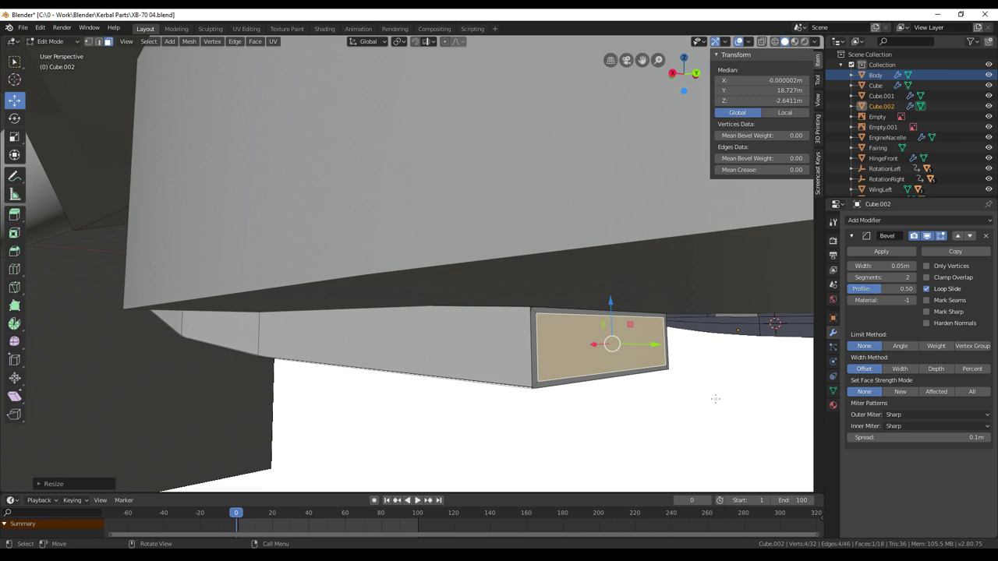
pyautogui.press('e')
pyautogui.rightClick(657, 399)
# Step: Try applying Edge Split to the inset face and extruding it in place once more
pyautogui.click(239, 43)
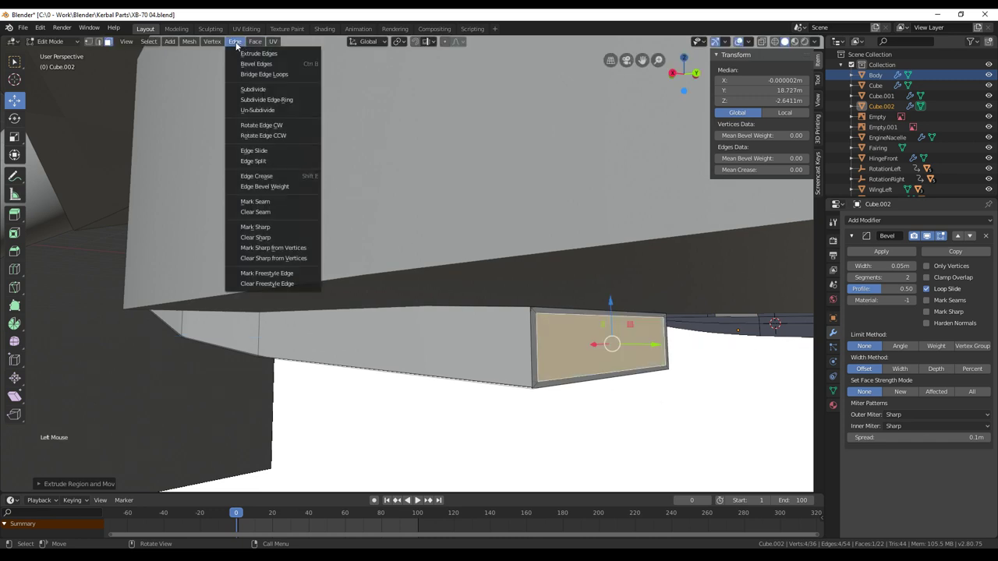
pyautogui.click(270, 162)
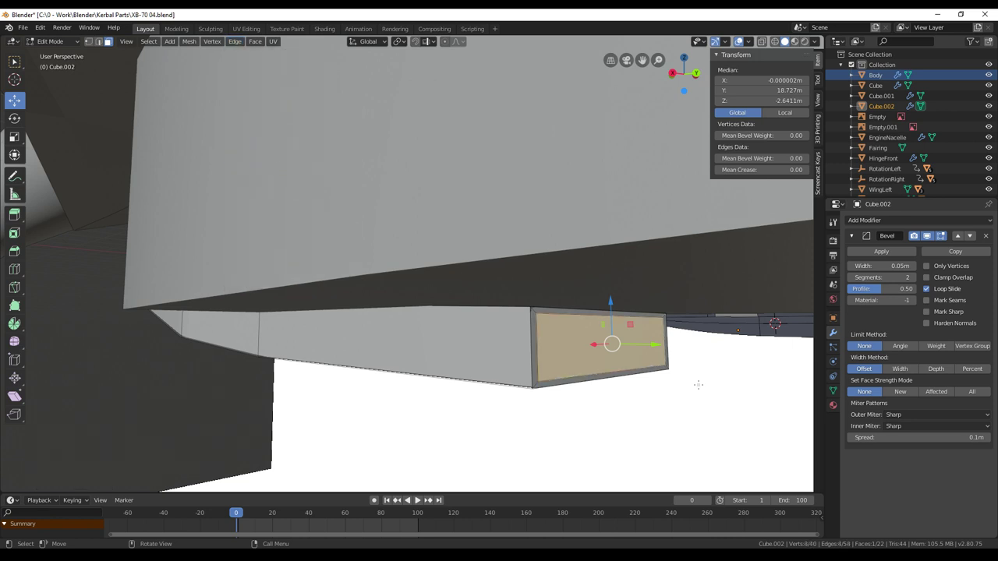
pyautogui.press('e')
pyautogui.rightClick(650, 384)
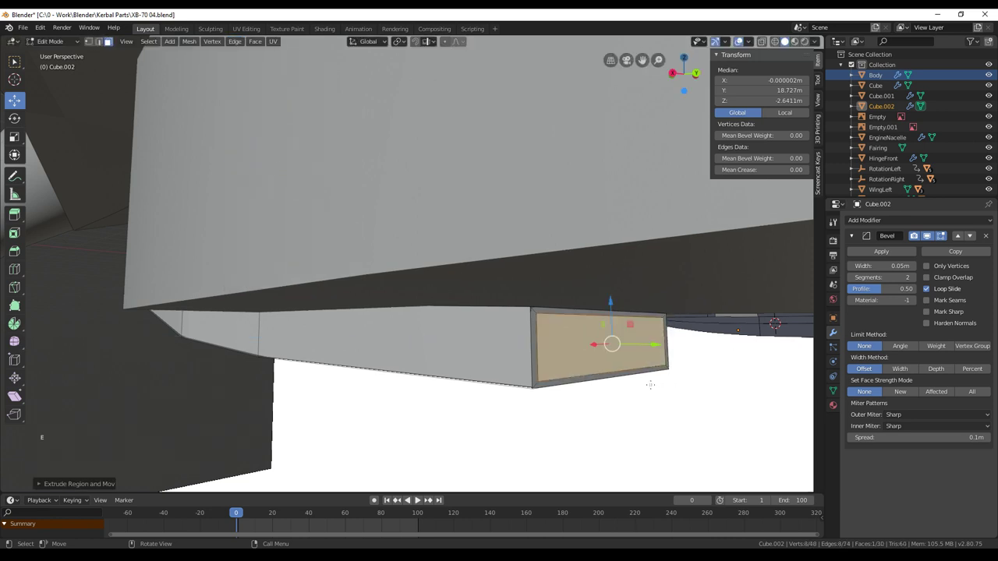
pyautogui.hotkey('ctrl', 'z')
pyautogui.hotkey('ctrl', 'z')
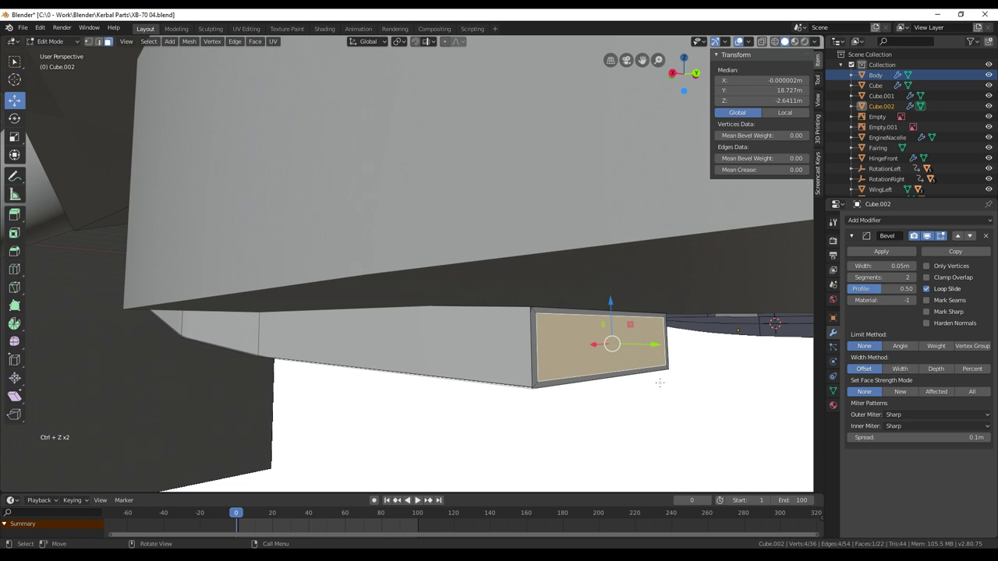
# Step: Extrude the inset rear face about 0.4 m into the box and apply Edge Split to it
pyautogui.press('e')
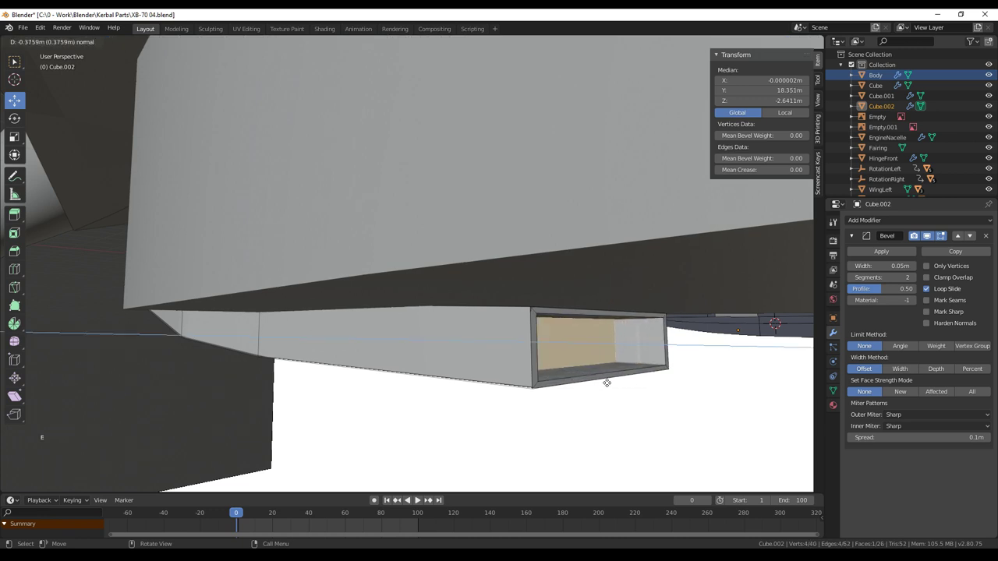
pyautogui.click(606, 383)
pyautogui.moveTo(606, 382); pyautogui.dragTo(586, 382, button='middle')
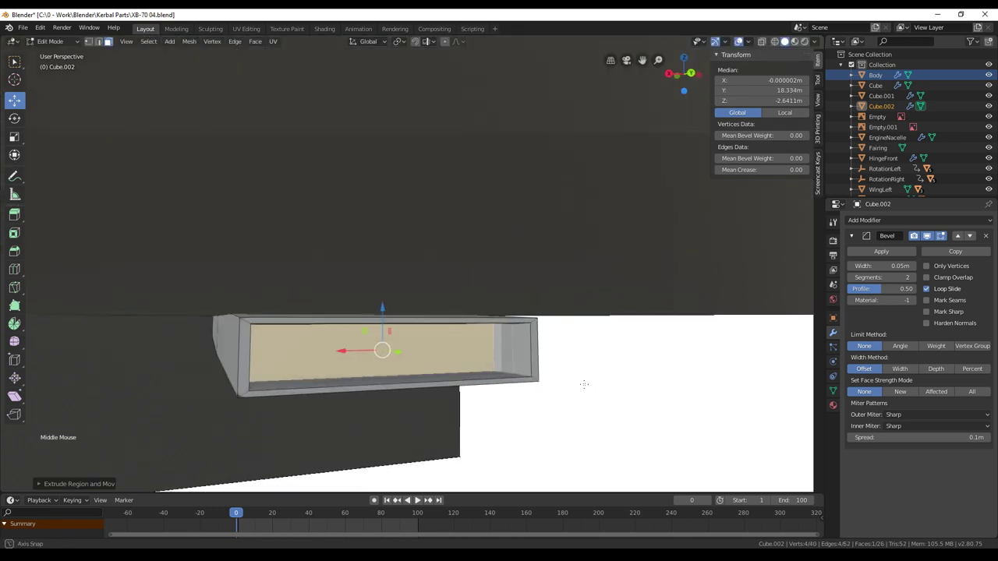
pyautogui.click(233, 42)
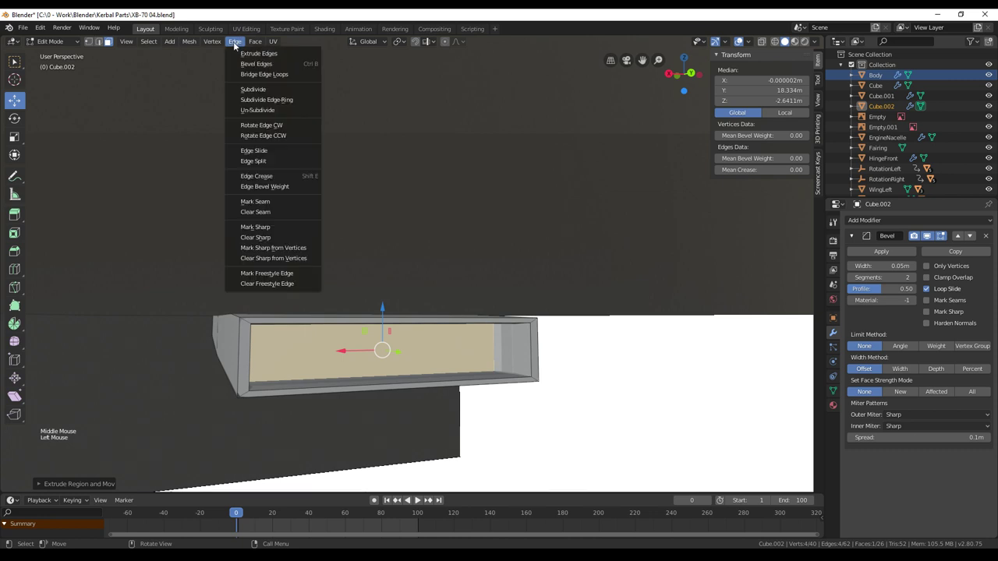
pyautogui.click(267, 160)
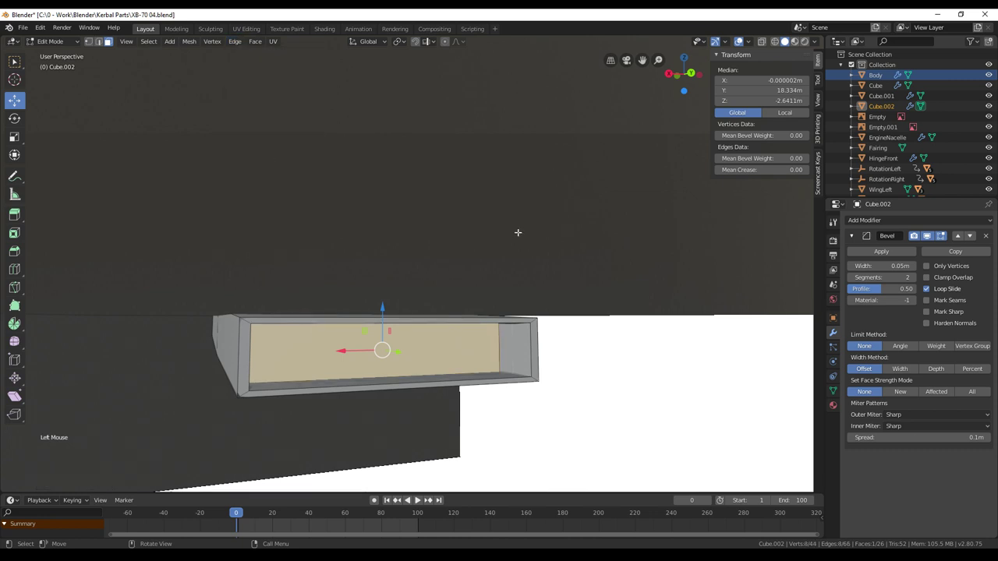
# Step: Switch from editing the box to editing the Body mesh, in right orthographic view
pyautogui.moveTo(517, 232); pyautogui.dragTo(551, 224, button='middle')
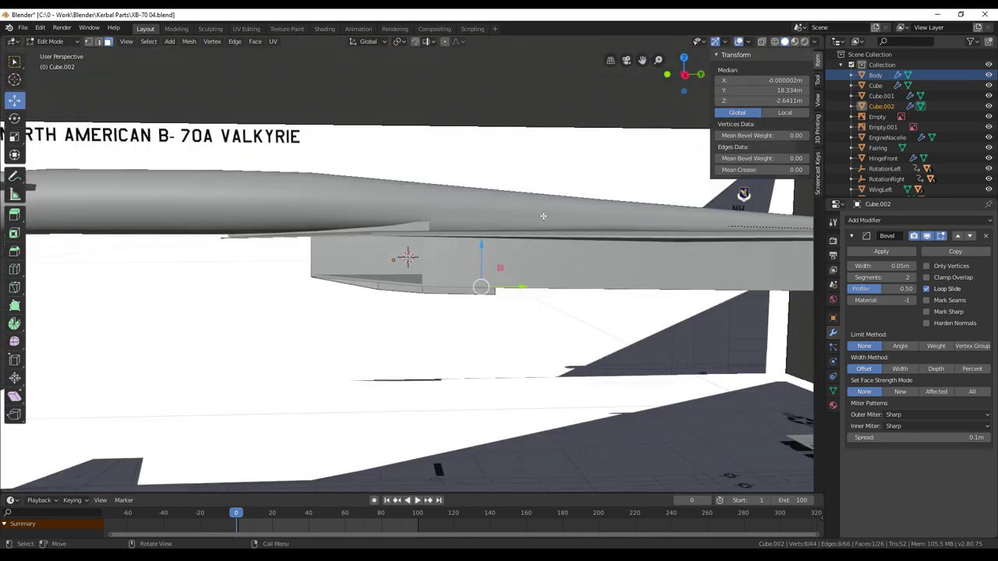
pyautogui.scroll(-4, 544, 215)
pyautogui.keyDown('shift'); pyautogui.moveTo(544, 215); pyautogui.dragTo(425, 212, button='middle'); pyautogui.keyUp('shift')
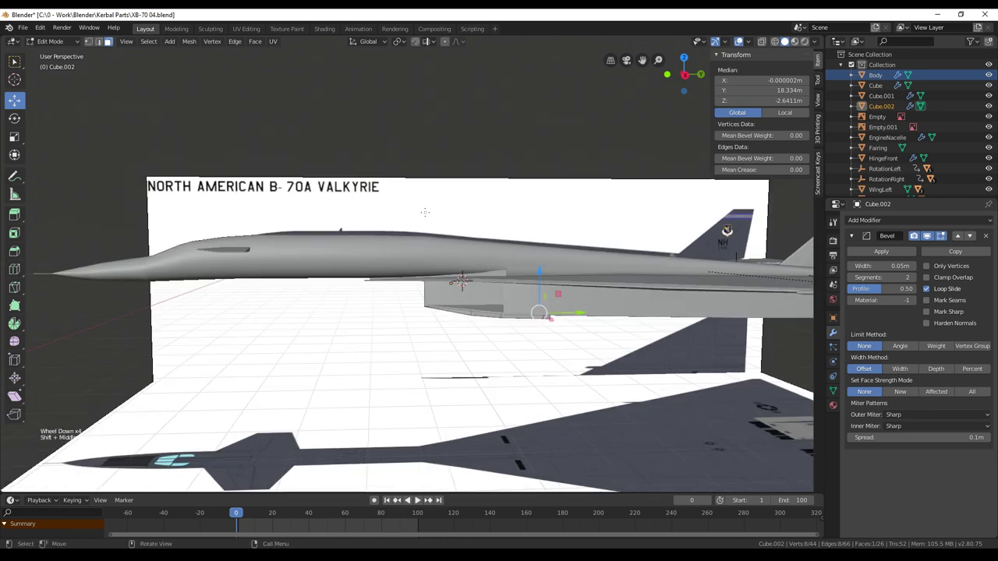
pyautogui.press('KP_3')
pyautogui.press('KP_5')
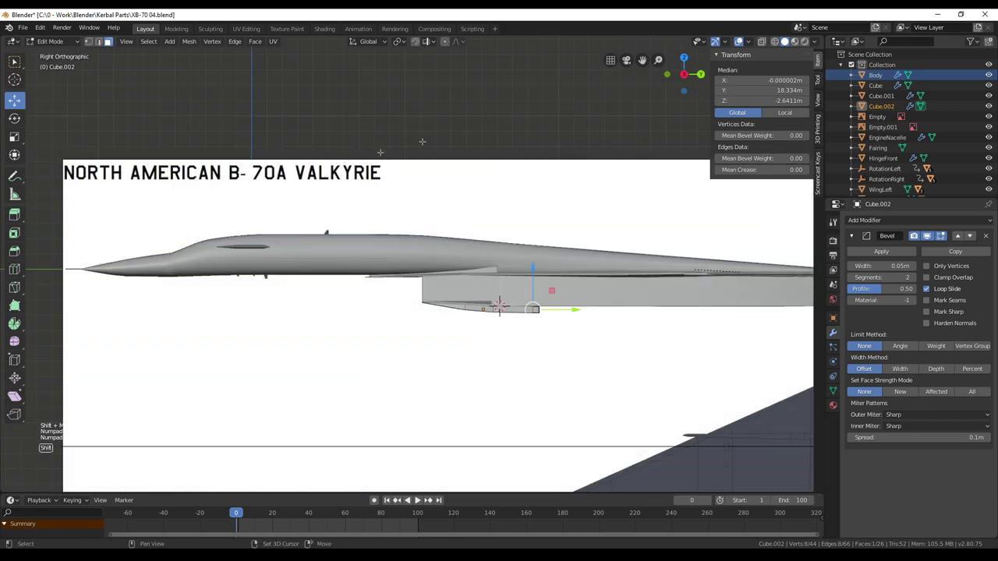
pyautogui.keyDown('shift'); pyautogui.moveTo(355, 240); pyautogui.dragTo(491, 268, button='middle'); pyautogui.keyUp('shift')
pyautogui.scroll(4, 499, 265)
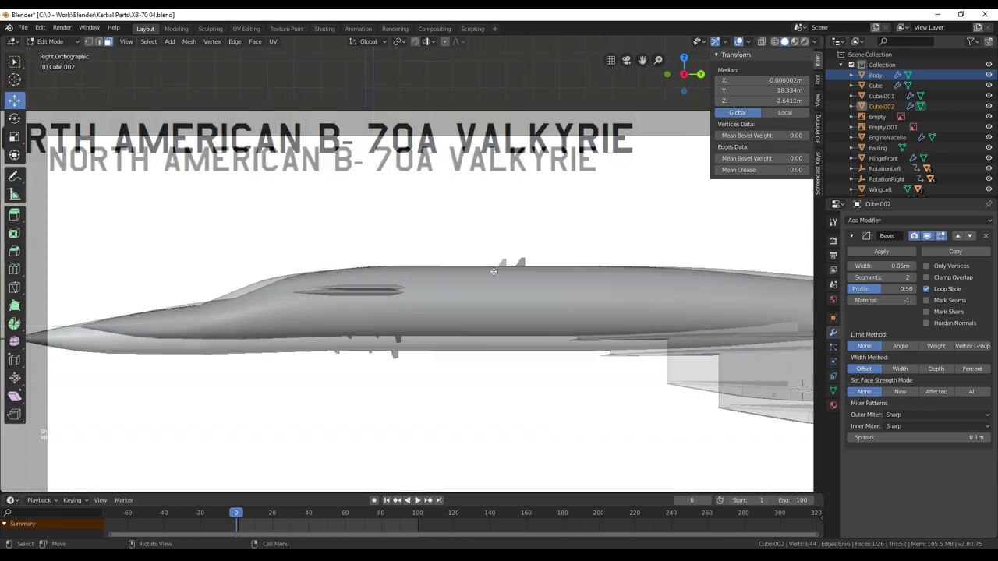
pyautogui.scroll(1, 512, 262)
pyautogui.keyDown('shift'); pyautogui.moveTo(523, 211); pyautogui.dragTo(468, 234, button='middle'); pyautogui.keyUp('shift')
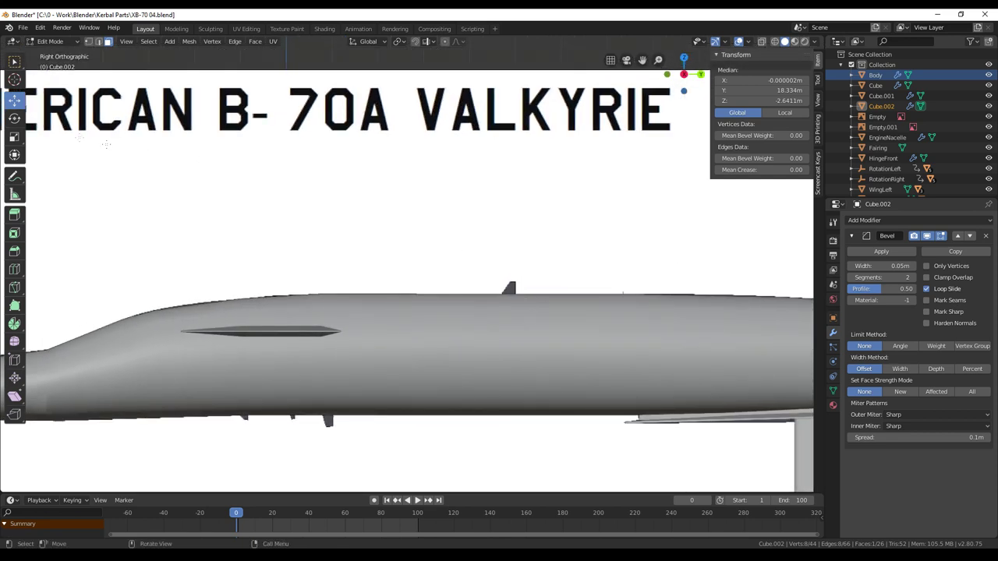
pyautogui.press('Tab')
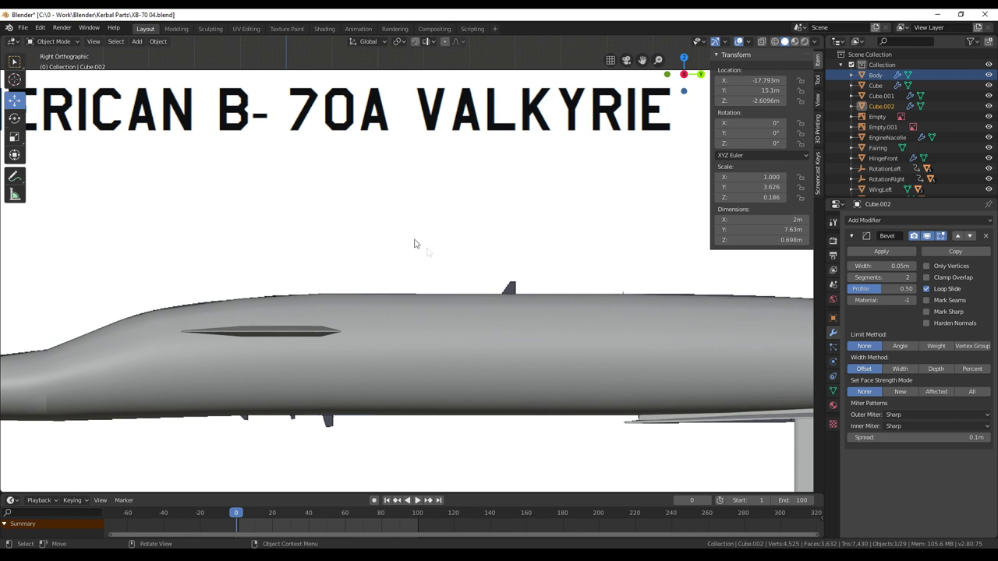
pyautogui.press('Tab')
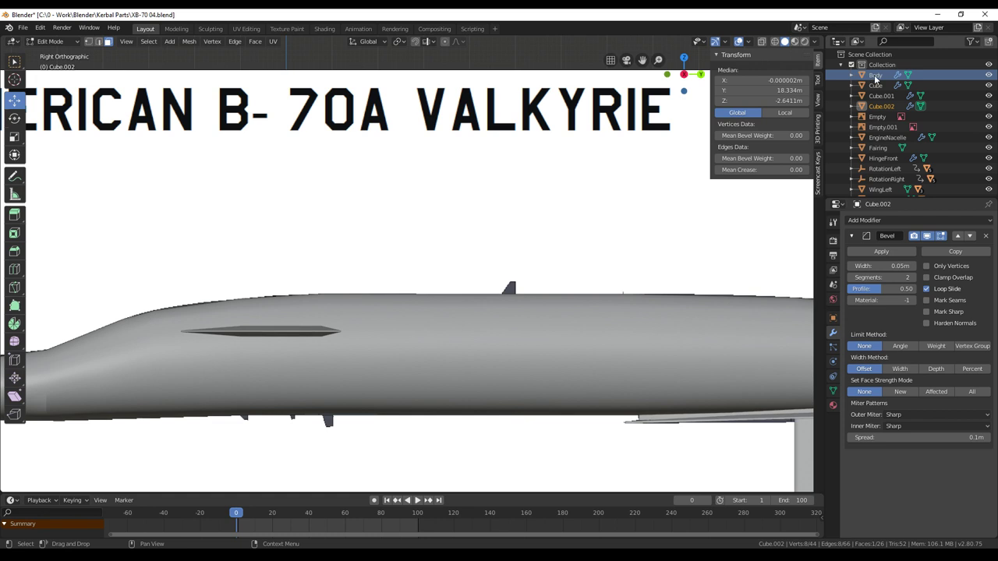
pyautogui.press('Tab')
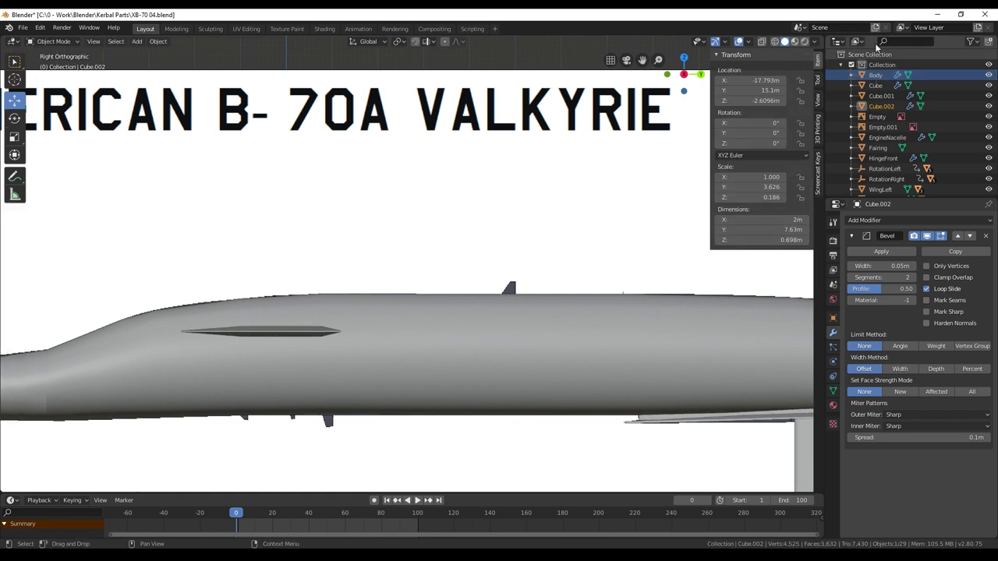
pyautogui.click(872, 75)
pyautogui.press('Tab')
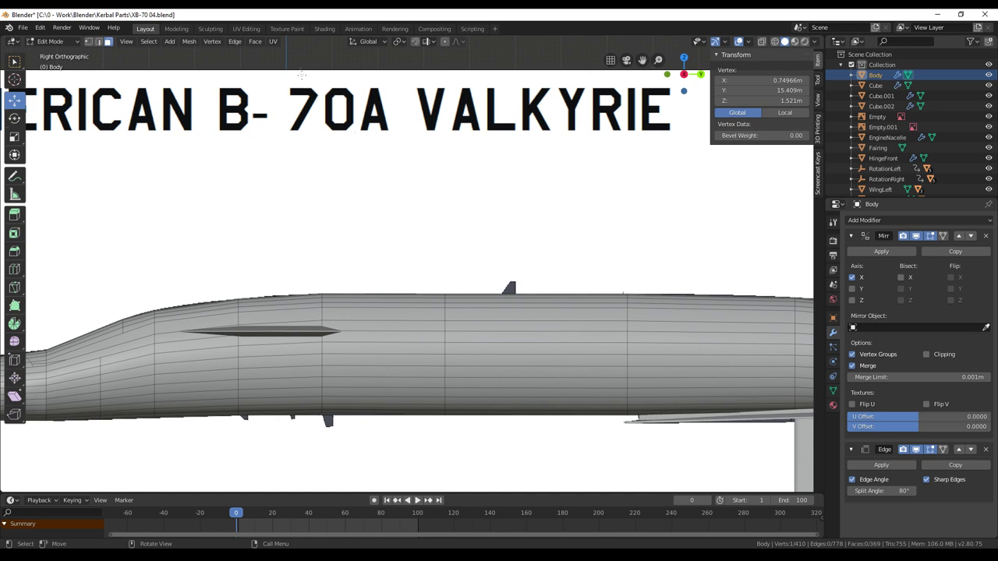
# Step: Examine the side profile of the forward fuselage, from the nose and cockpit slope to the blade antenna on top
pyautogui.click(169, 41)
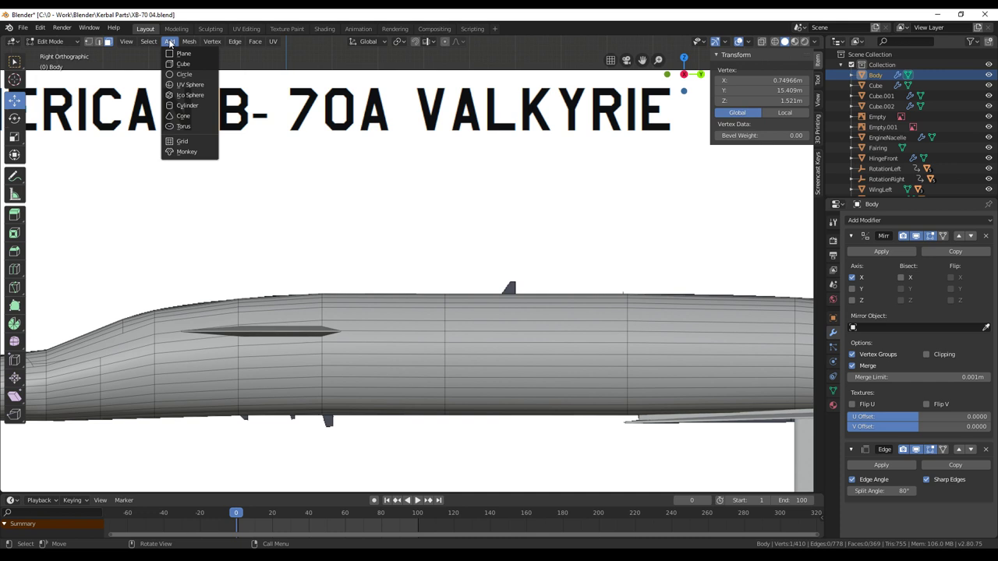
pyautogui.press('Escape')
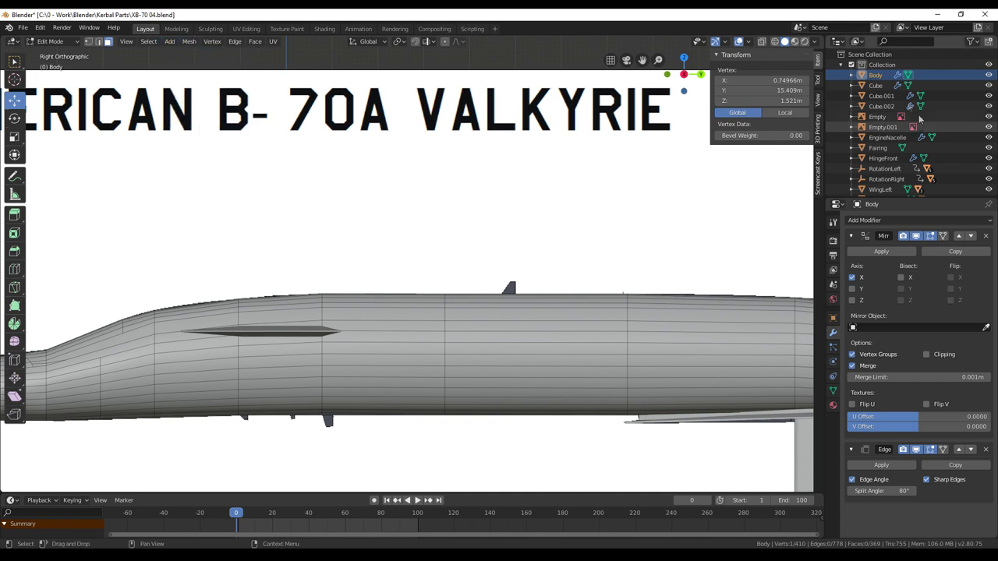
pyautogui.click(170, 42)
pyautogui.scroll(-3, 182, 253)
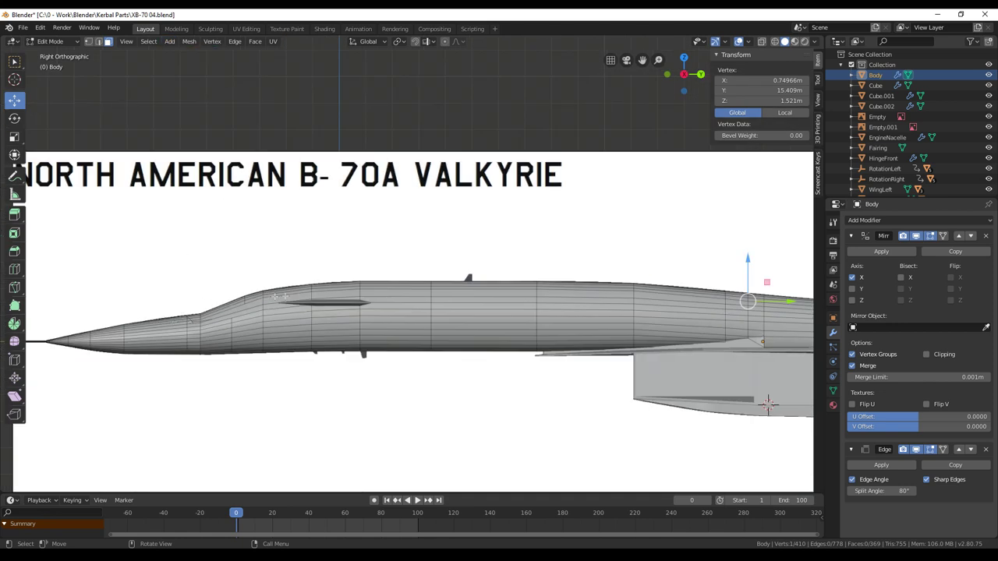
pyautogui.scroll(4, 724, 316)
pyautogui.scroll(-5, 208, 290)
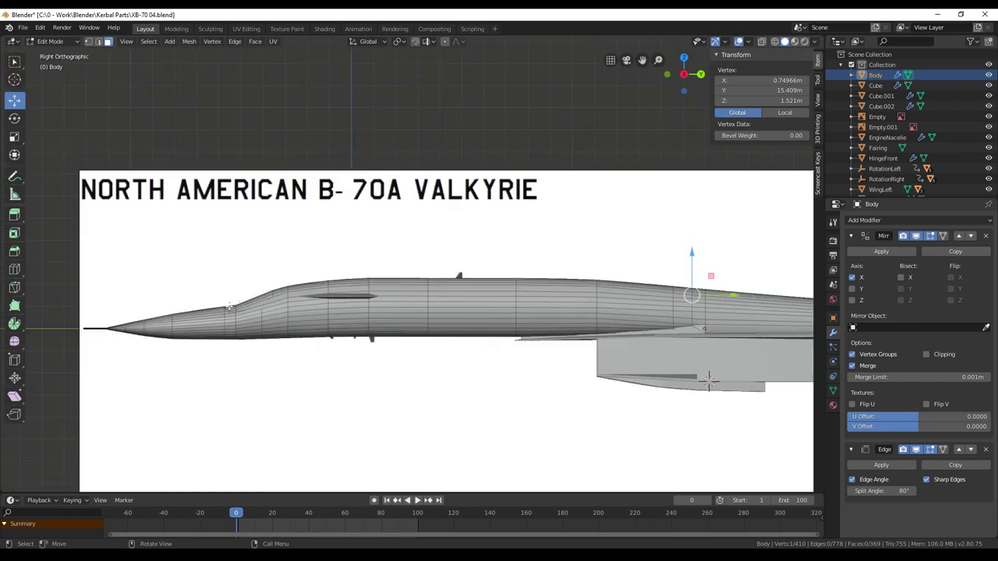
pyautogui.scroll(4, 229, 307)
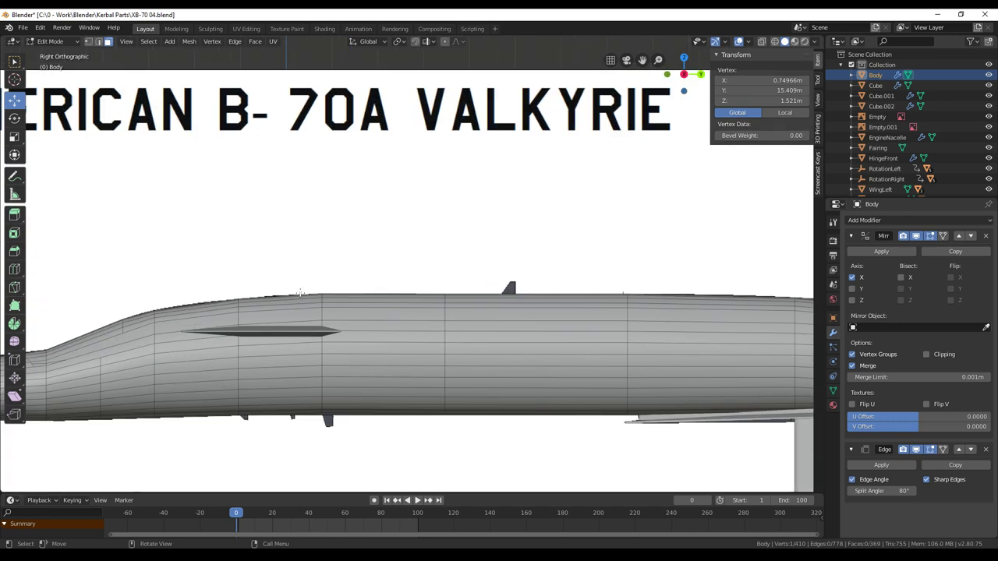
pyautogui.scroll(-3, 300, 290)
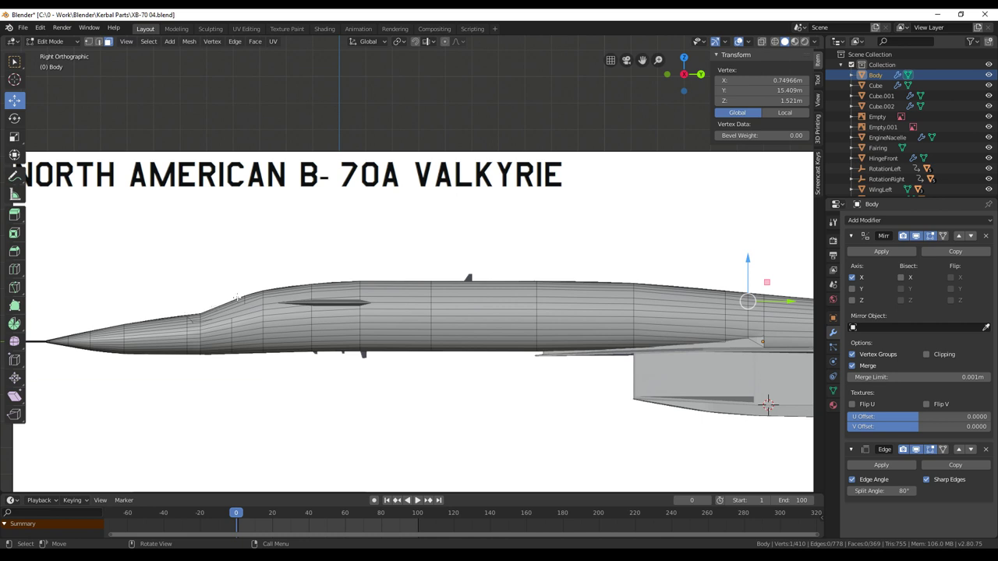
pyautogui.scroll(4, 237, 297)
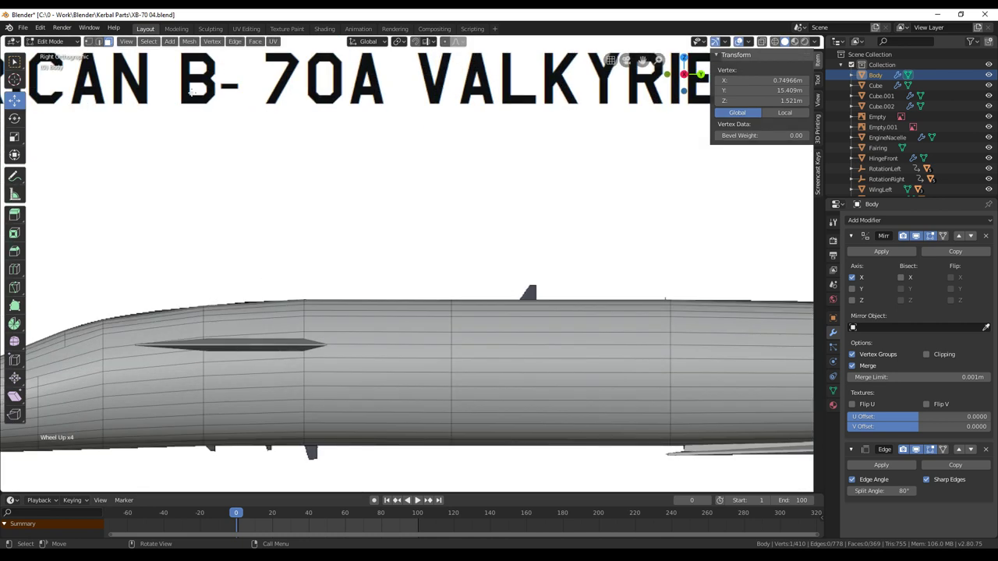
# Step: Place the 3D cursor at the base of the blade antenna on the upper fuselage and add a cube there
pyautogui.click(189, 47)
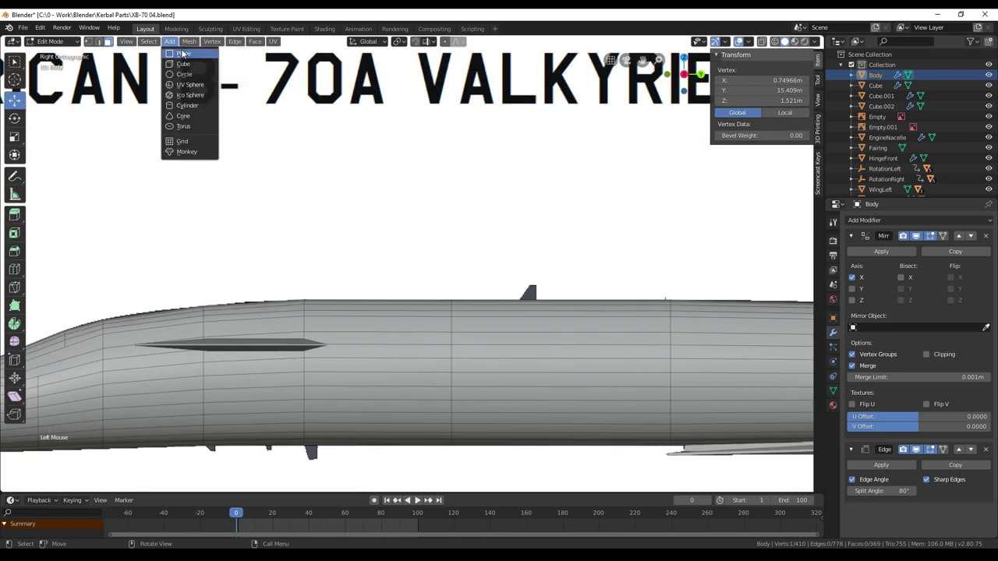
pyautogui.keyDown('shift'); pyautogui.click(532, 218); pyautogui.keyUp('shift')
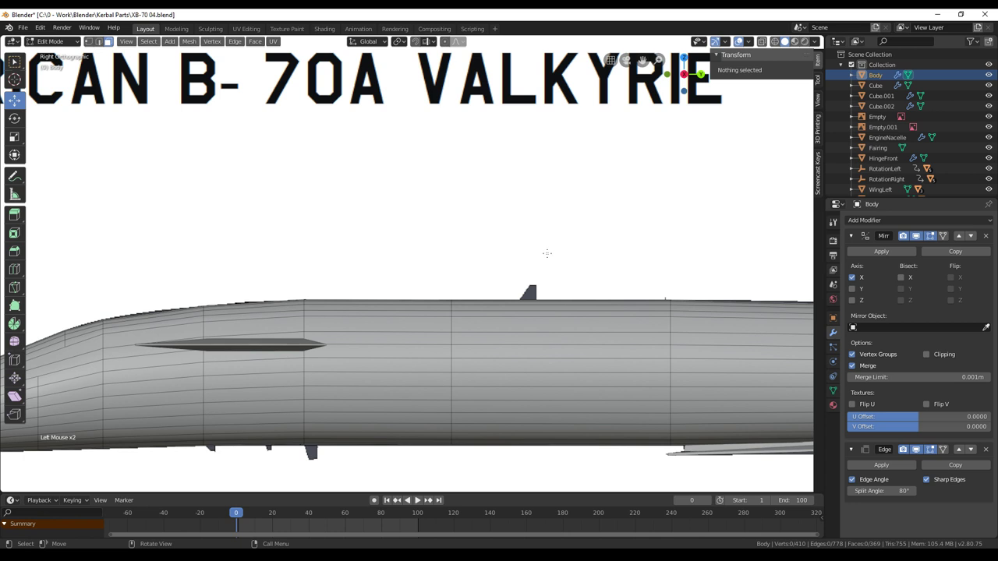
pyautogui.keyDown('shift'); pyautogui.rightClick(529, 305); pyautogui.keyUp('shift')
pyautogui.click(170, 42)
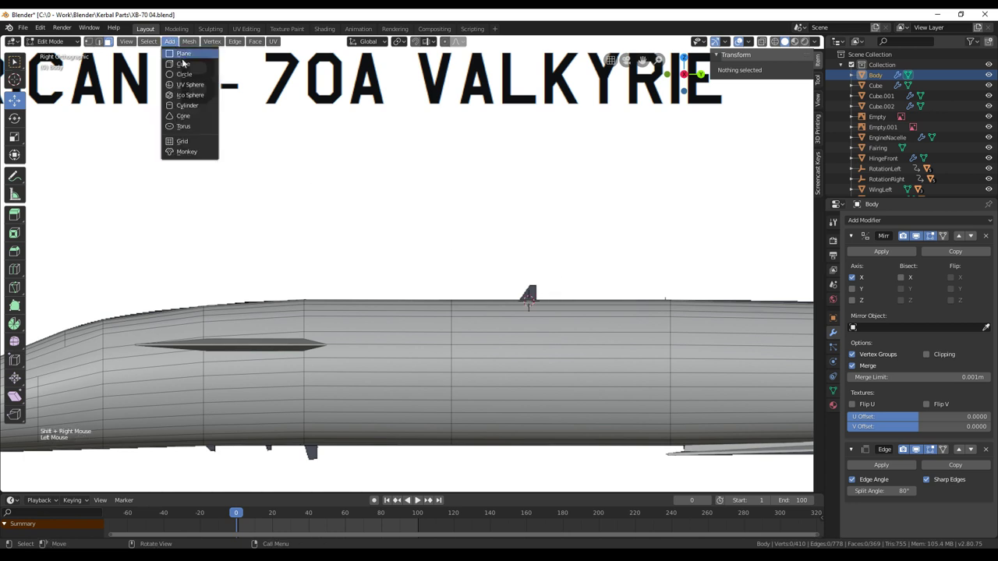
pyautogui.click(185, 69)
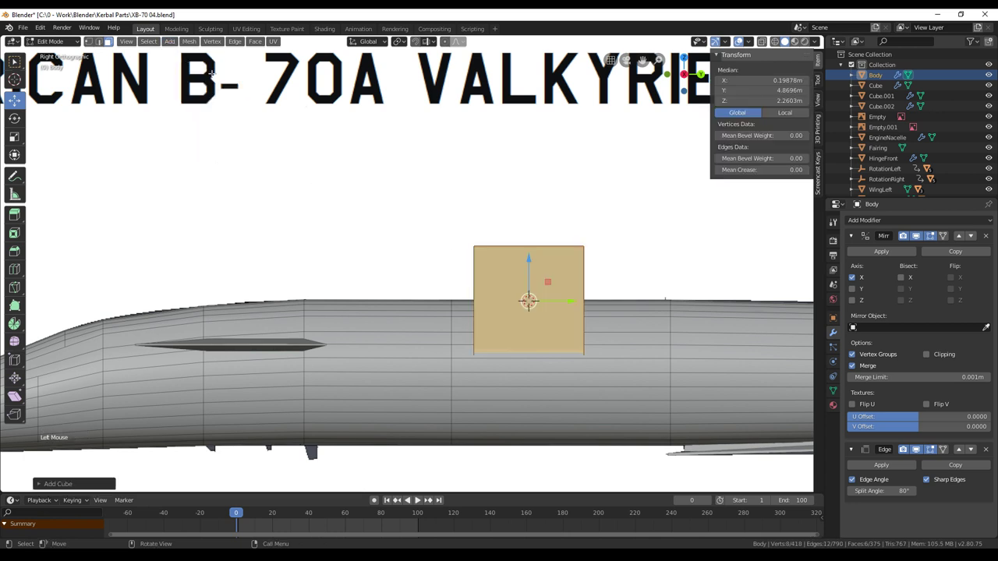
# Step: Raise the cube about 1 m along Z above the fuselage and scale it down to about 0.2, near the antenna's size
pyautogui.press('g')
pyautogui.press('z')
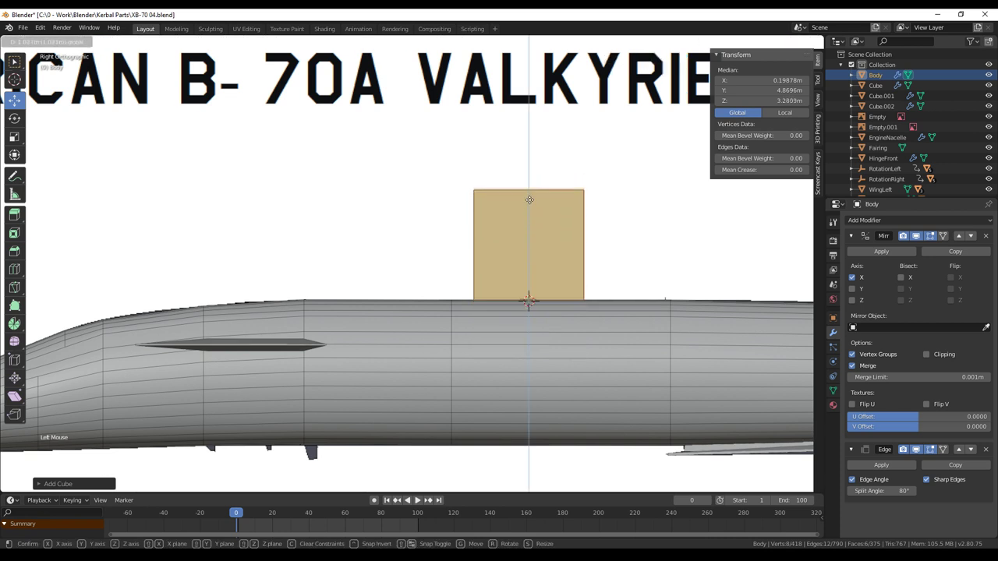
pyautogui.click(528, 207)
pyautogui.press('s')
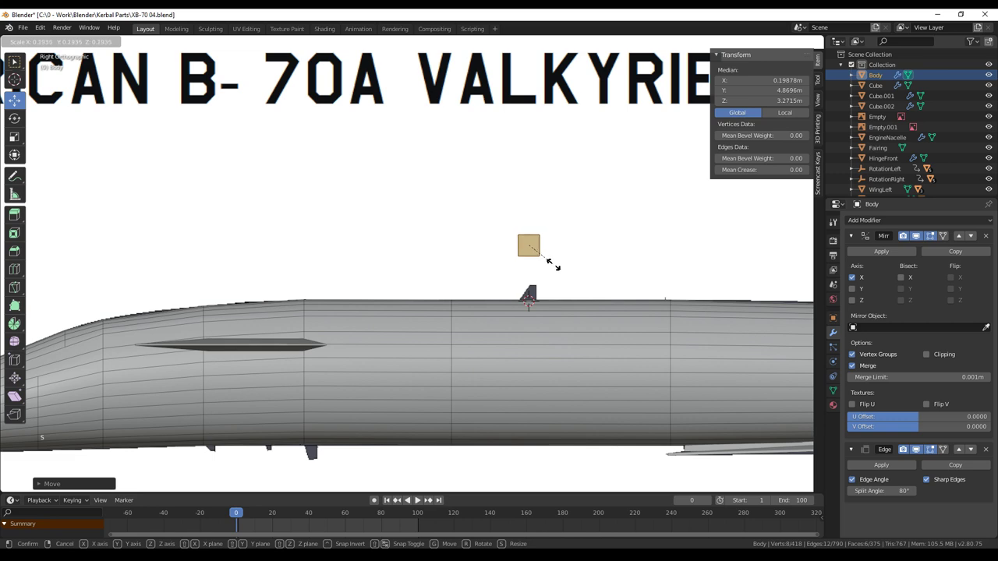
pyautogui.click(550, 265)
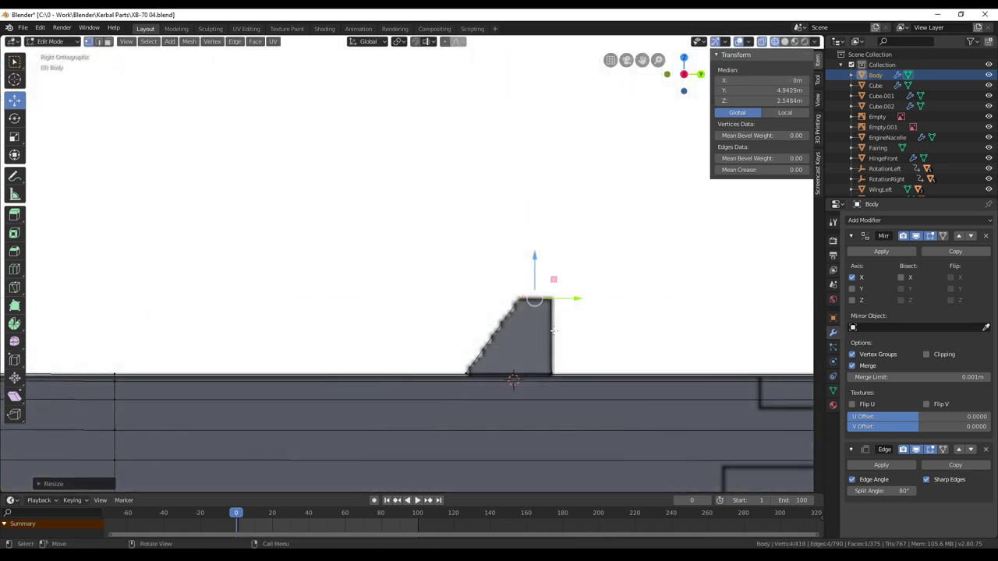
pyautogui.press('KP_7')
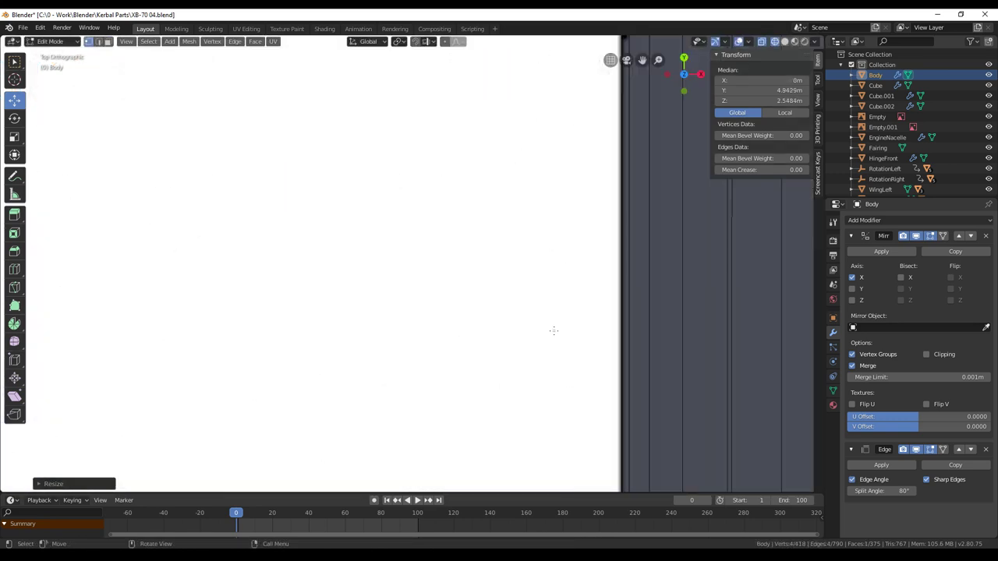
pyautogui.scroll(4, 554, 343)
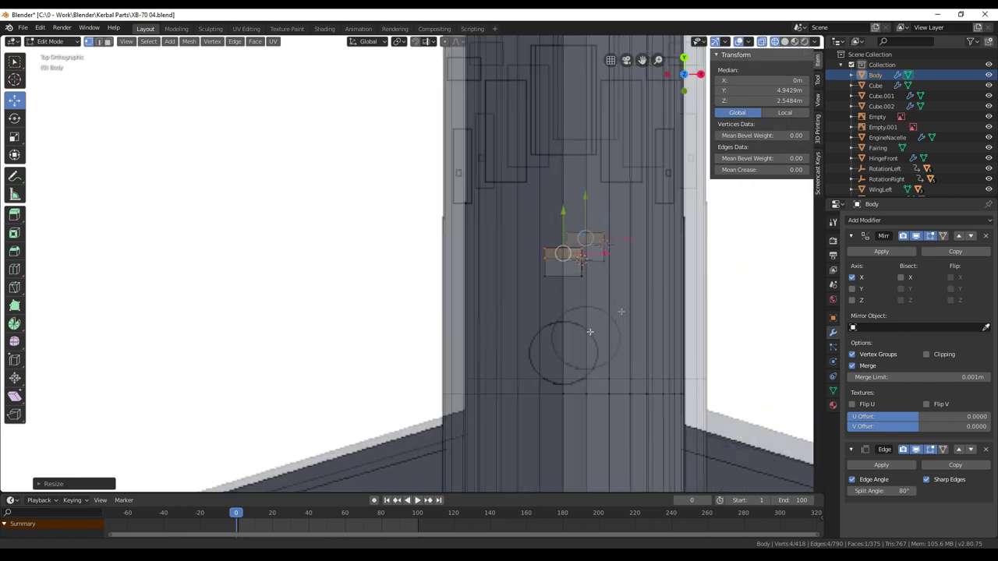
pyautogui.scroll(1, 555, 352)
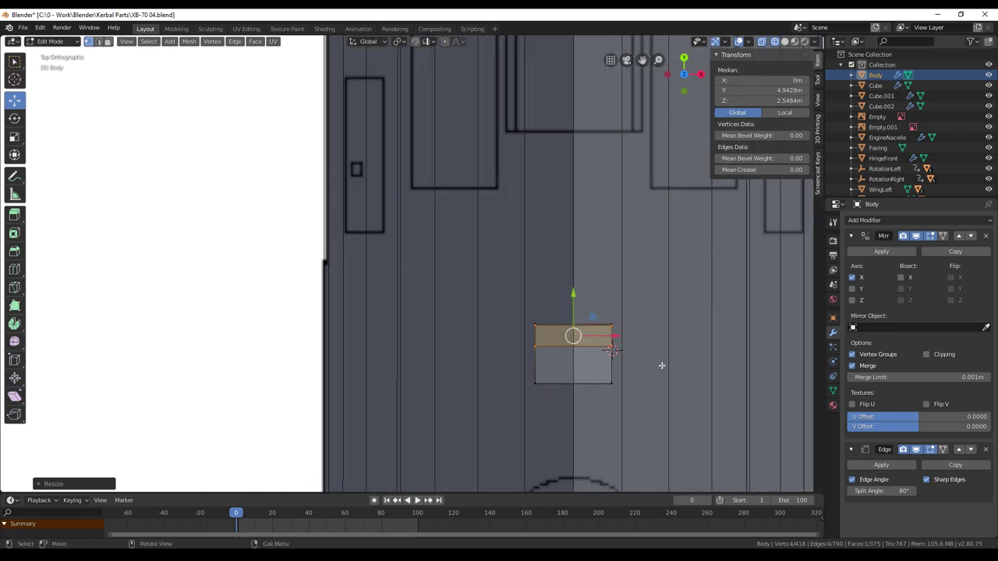
pyautogui.press('s')
pyautogui.press('x')
pyautogui.rightClick(619, 365)
# Step: Select only the whole antenna block and scale it down along X into a thin blade
pyautogui.press('a')
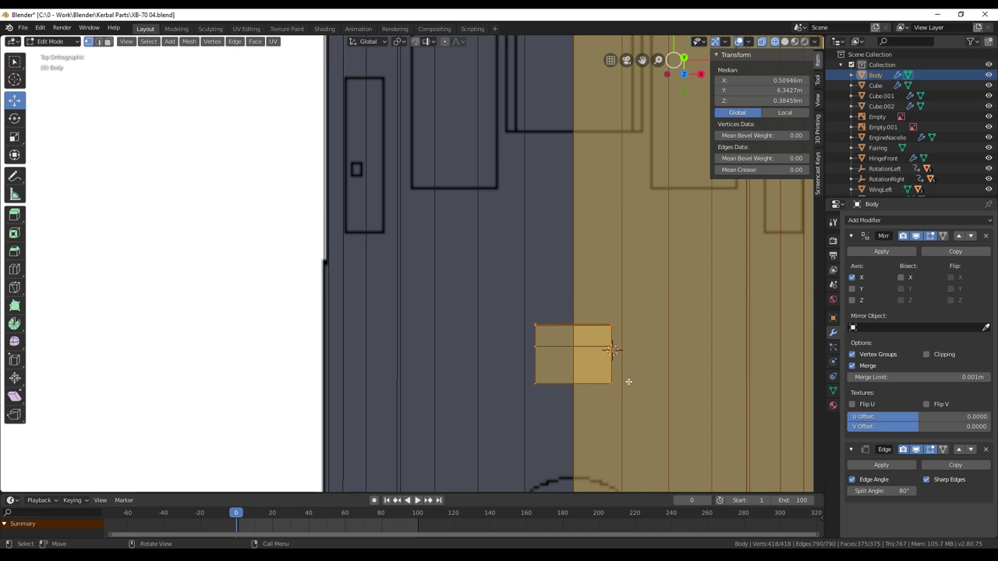
pyautogui.hotkey('alt', 'a')
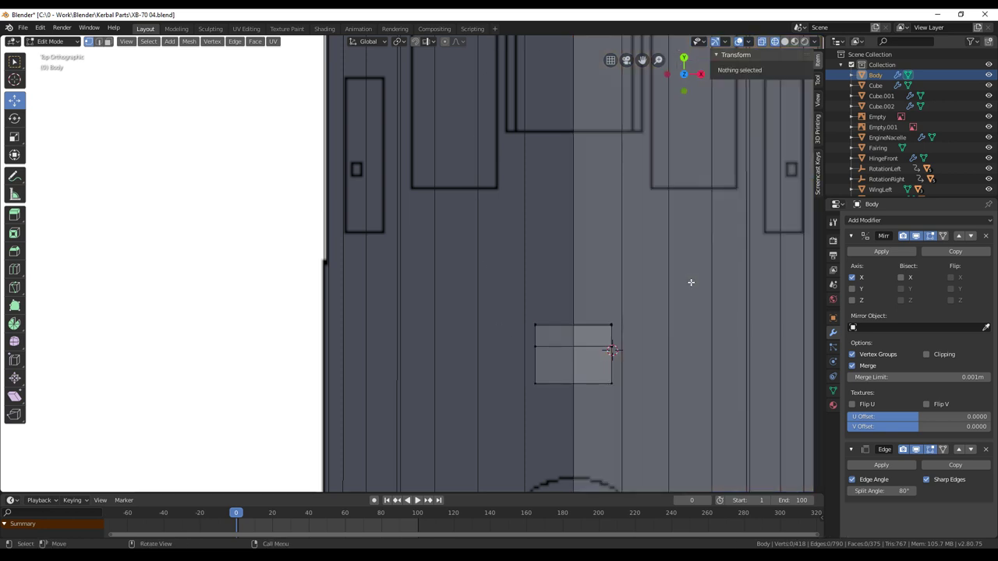
pyautogui.press('c')
pyautogui.moveTo(601, 392)
pyautogui.mouseDown()
pyautogui.moveTo(613, 345)
pyautogui.moveTo(528, 395)
pyautogui.mouseUp()
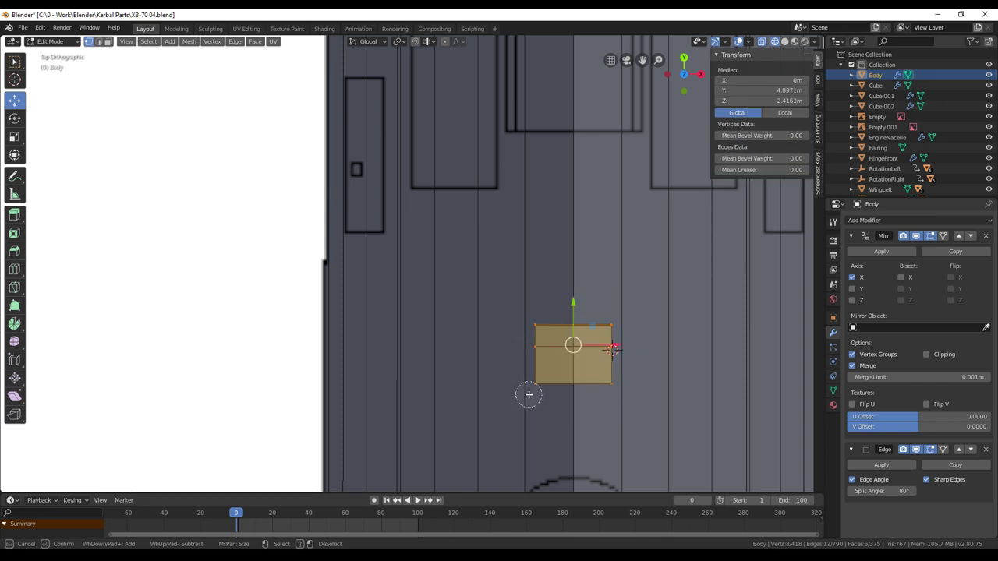
pyautogui.rightClick(652, 366)
pyautogui.press('s')
pyautogui.press('x')
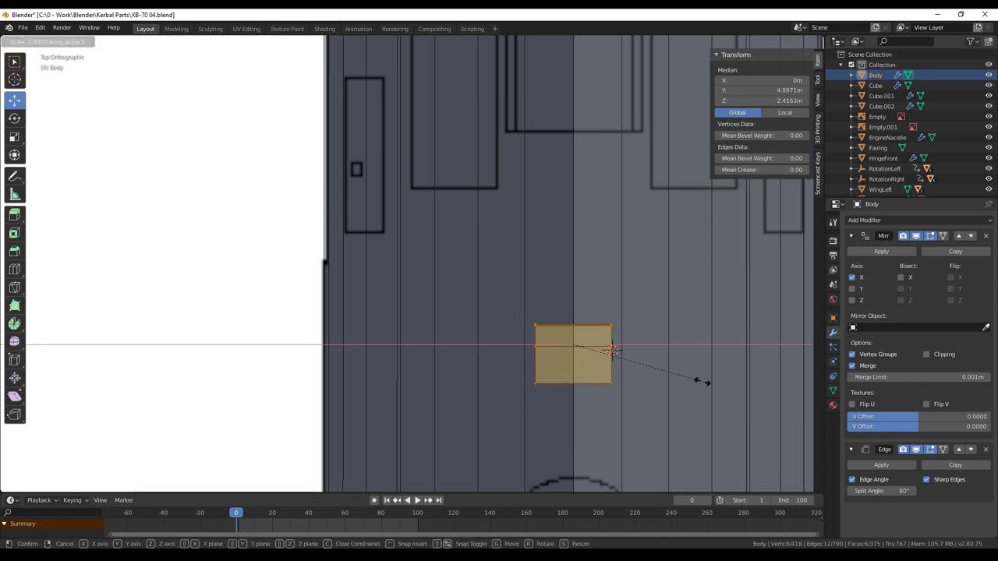
pyautogui.click(580, 355)
# Step: Add a loop cut running from top to base through the middle of the antenna blade
pyautogui.moveTo(630, 385); pyautogui.dragTo(569, 269, button='middle')
pyautogui.scroll(1, 586, 274)
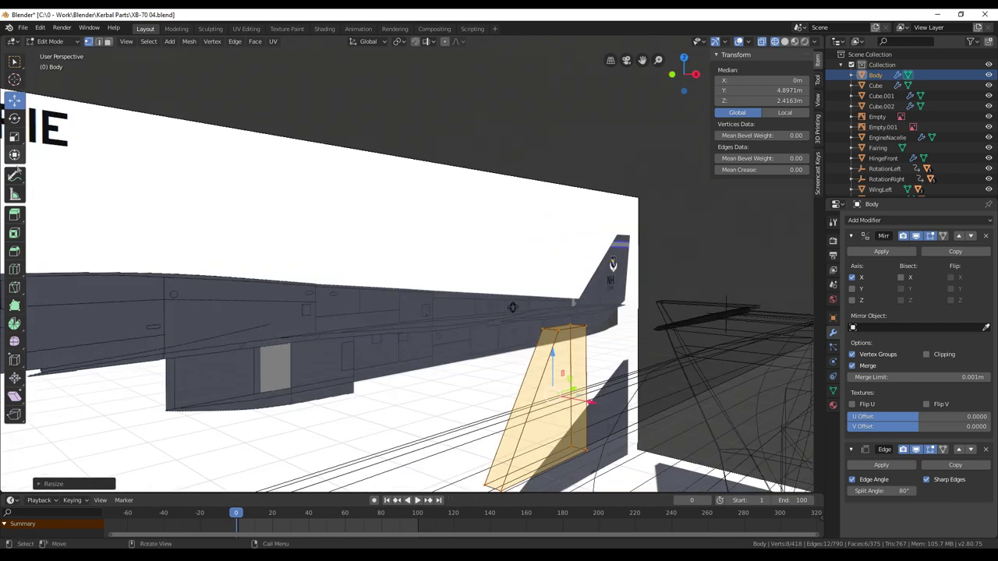
pyautogui.click(14, 269)
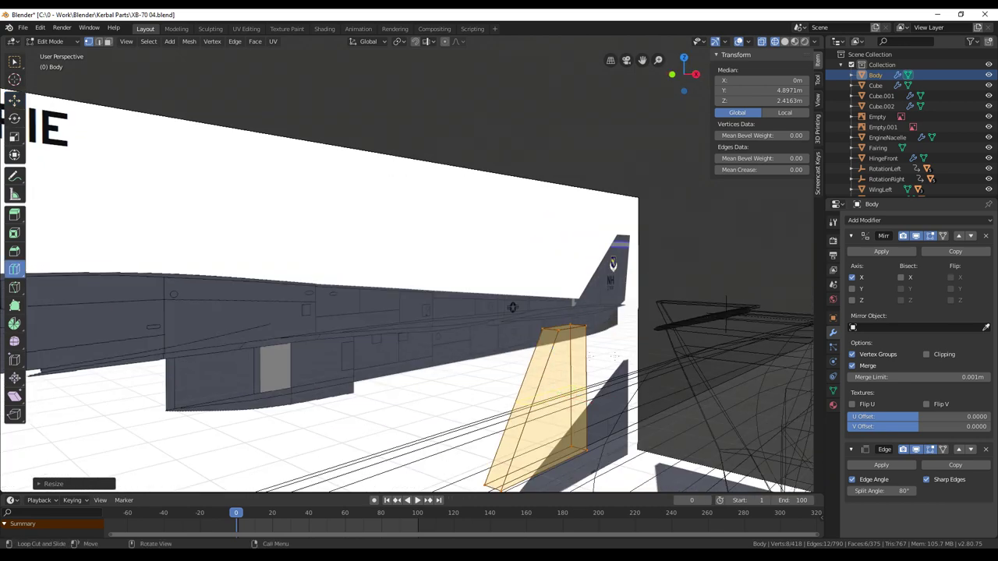
pyautogui.click(558, 314)
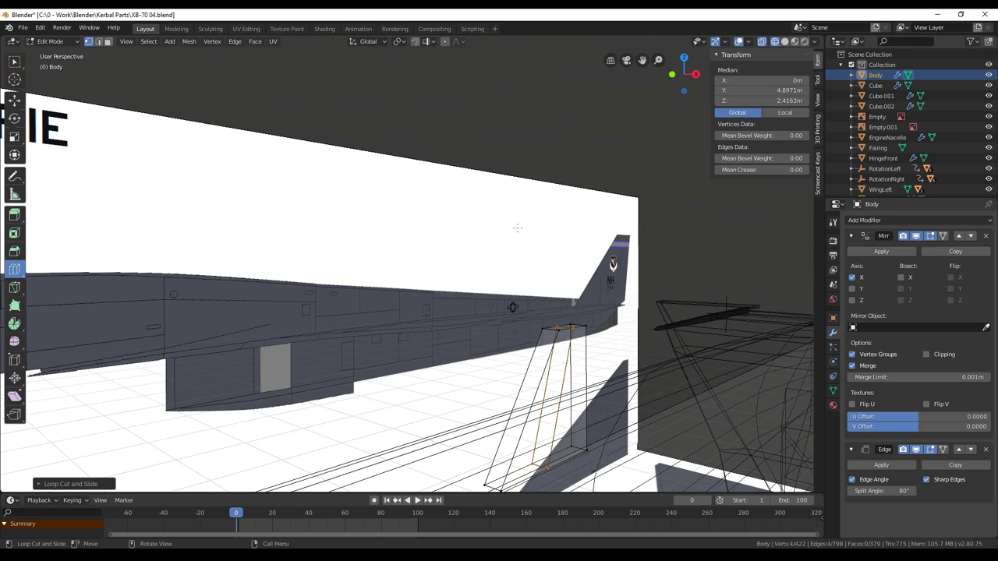
# Step: Taper the antenna blade's leading edge by scaling its narrow front face down along X
pyautogui.moveTo(517, 228); pyautogui.dragTo(503, 223, button='middle')
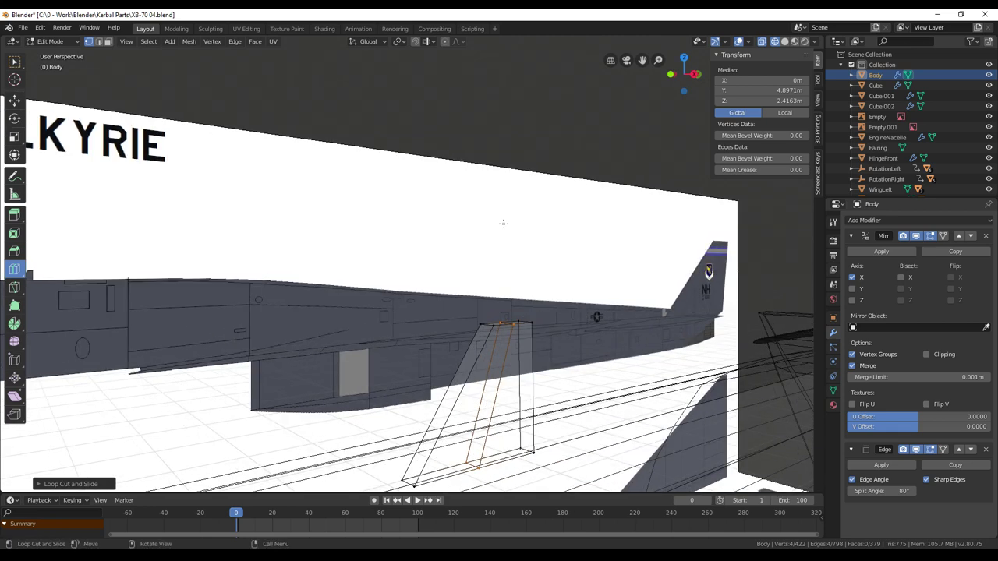
pyautogui.hotkey('alt', 'a')
pyautogui.press('c')
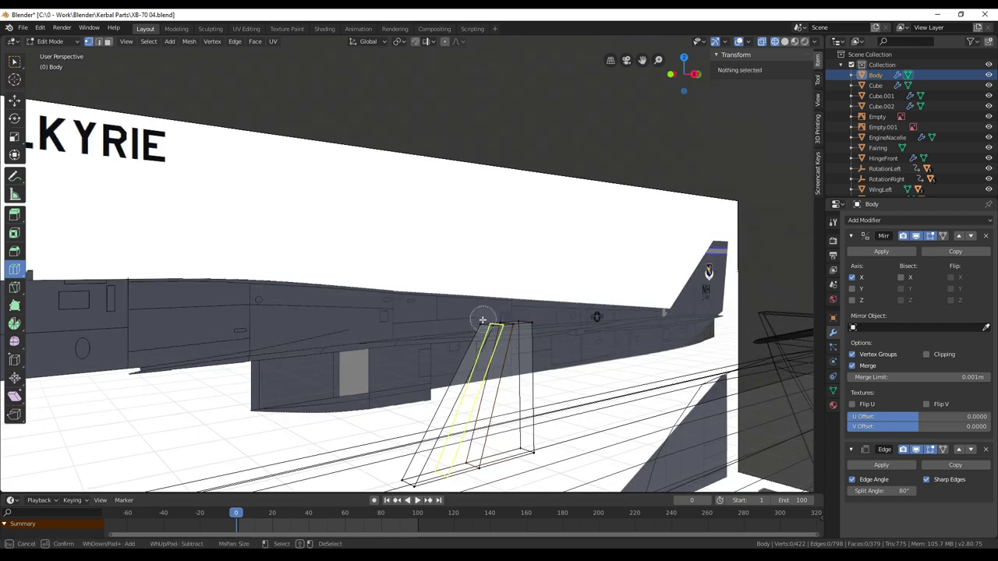
pyautogui.click(482, 321)
pyautogui.rightClick(462, 309)
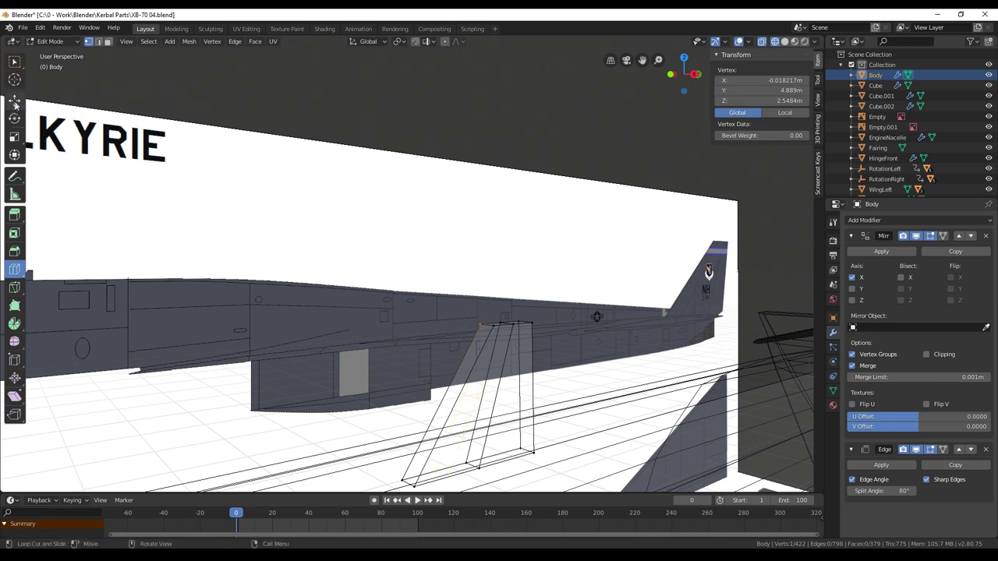
pyautogui.click(14, 101)
pyautogui.hotkey('ctrl', 'z')
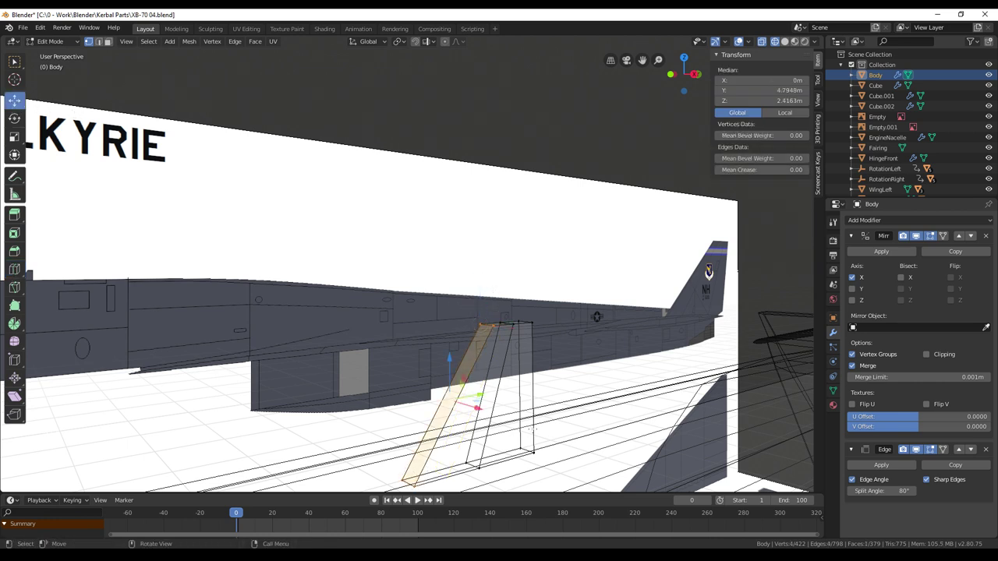
pyautogui.press('s')
pyautogui.press('x')
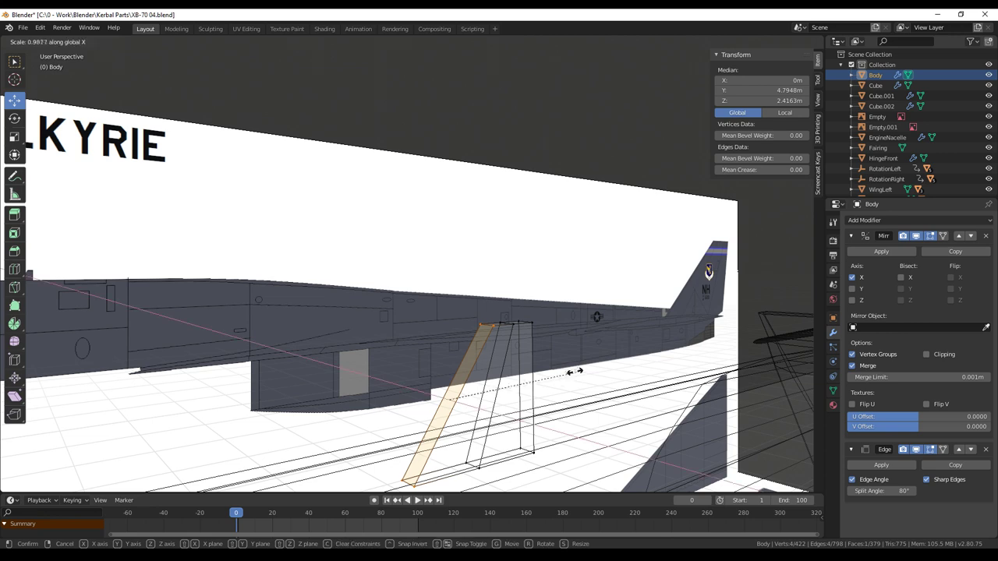
pyautogui.click(470, 355)
# Step: Select the four rear vertices of the antenna blade and scale them down along X to taper the trailing edge
pyautogui.moveTo(560, 342); pyautogui.dragTo(540, 345, button='middle')
pyautogui.hotkey('alt', 'a')
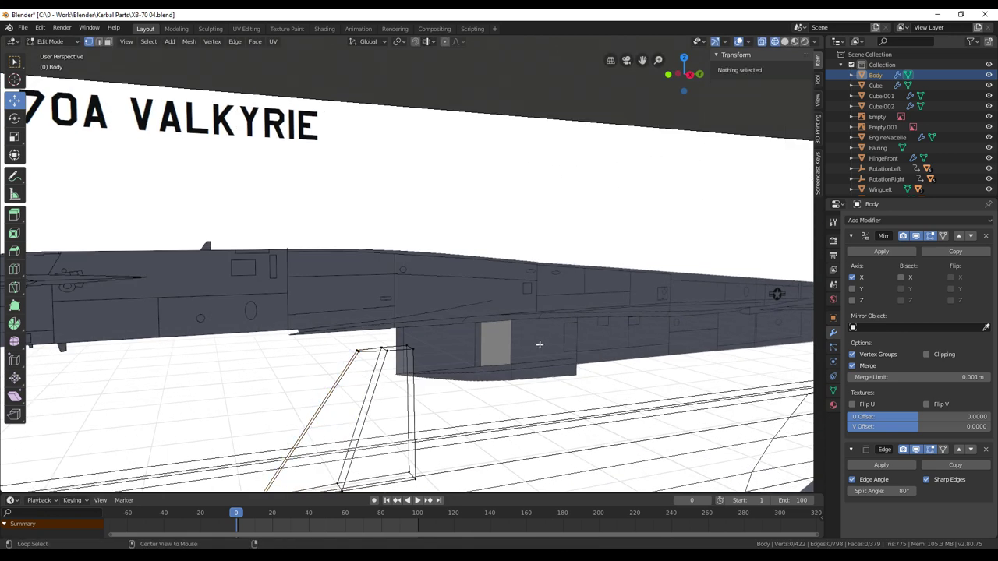
pyautogui.press('c')
pyautogui.click(412, 346)
pyautogui.click(419, 471)
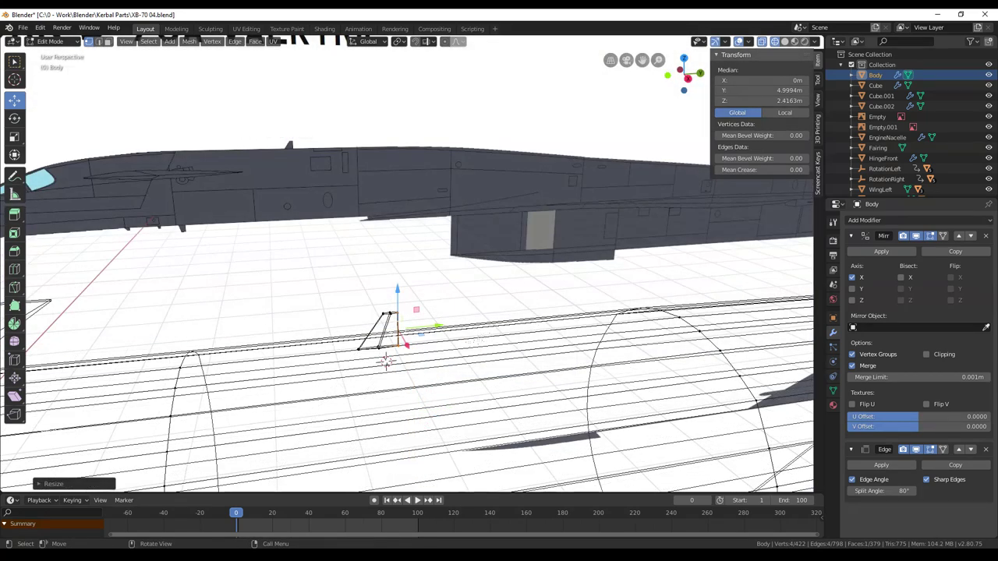
# Step: Try duplicating the whole antenna blade and moving the copy about 0.51 m along X
pyautogui.press('c')
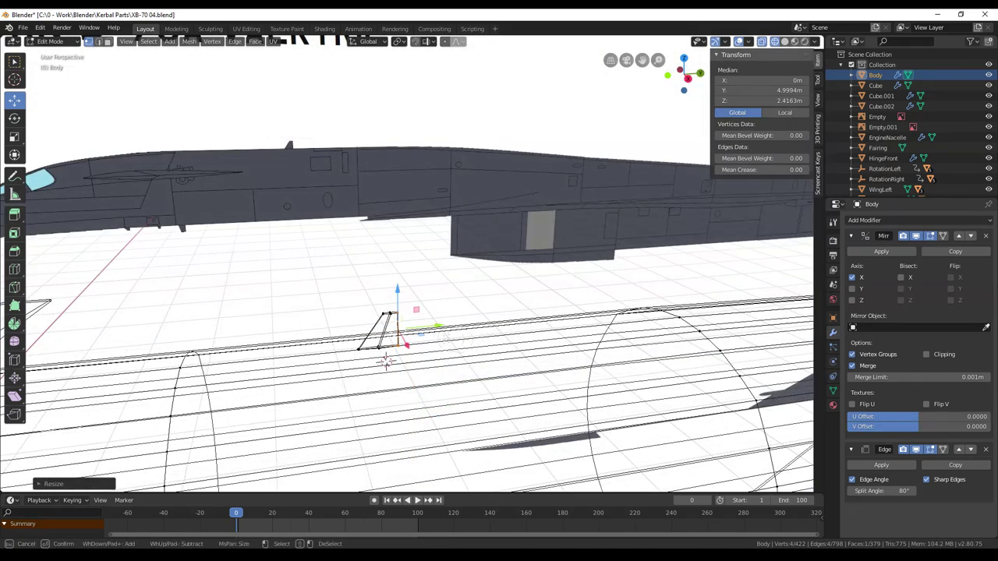
pyautogui.moveTo(371, 354); pyautogui.dragTo(394, 311)
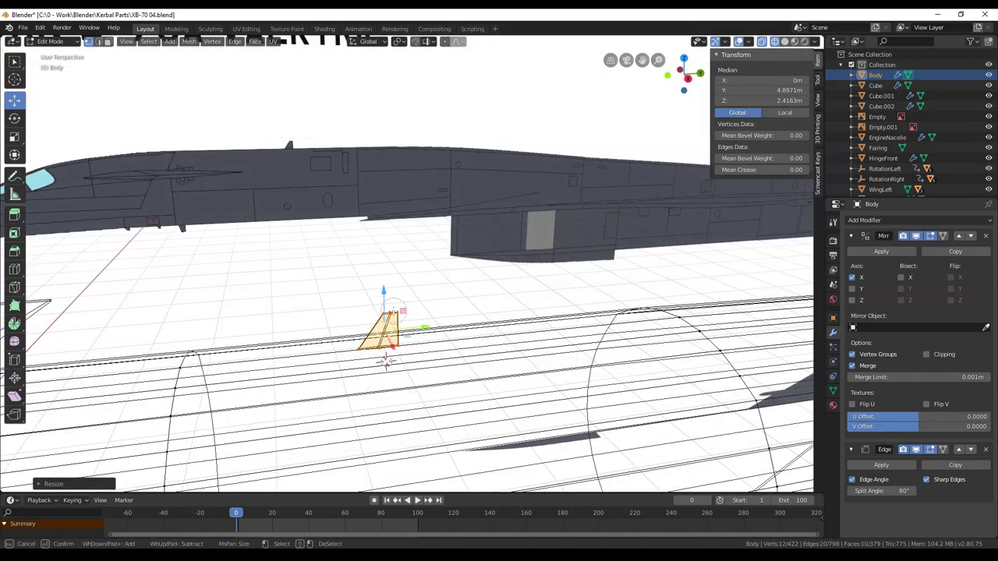
pyautogui.rightClick(442, 272)
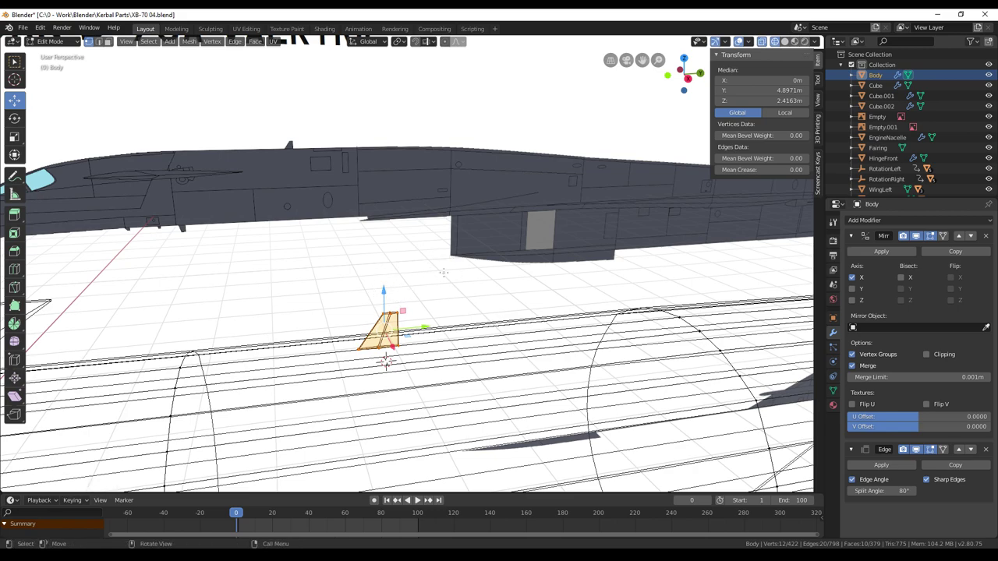
pyautogui.moveTo(446, 272)
pyautogui.mouseDown(button='middle')
pyautogui.moveTo(468, 296)
pyautogui.moveTo(475, 288)
pyautogui.moveTo(453, 265)
pyautogui.mouseUp(button='middle')
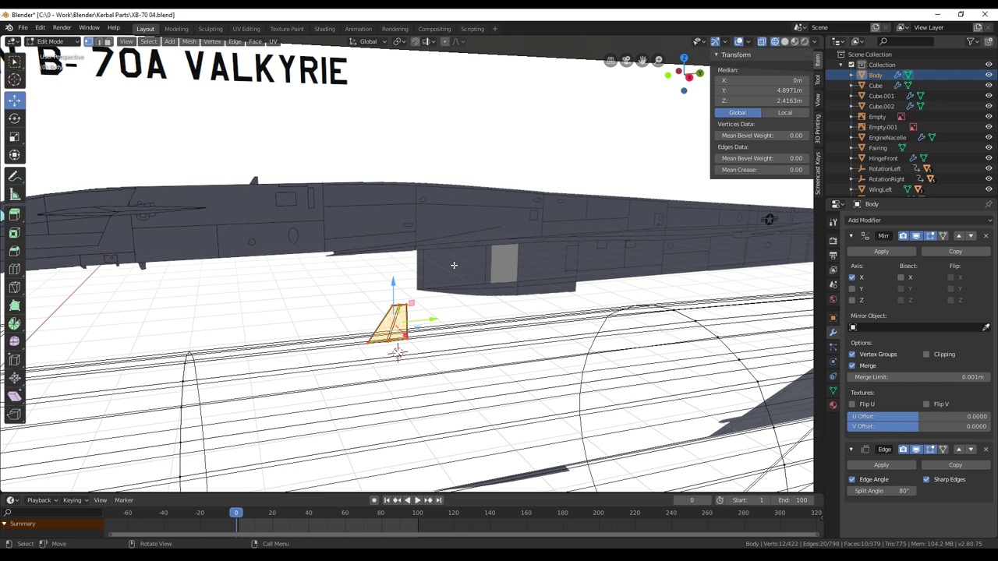
pyautogui.hotkey('shift', 'd')
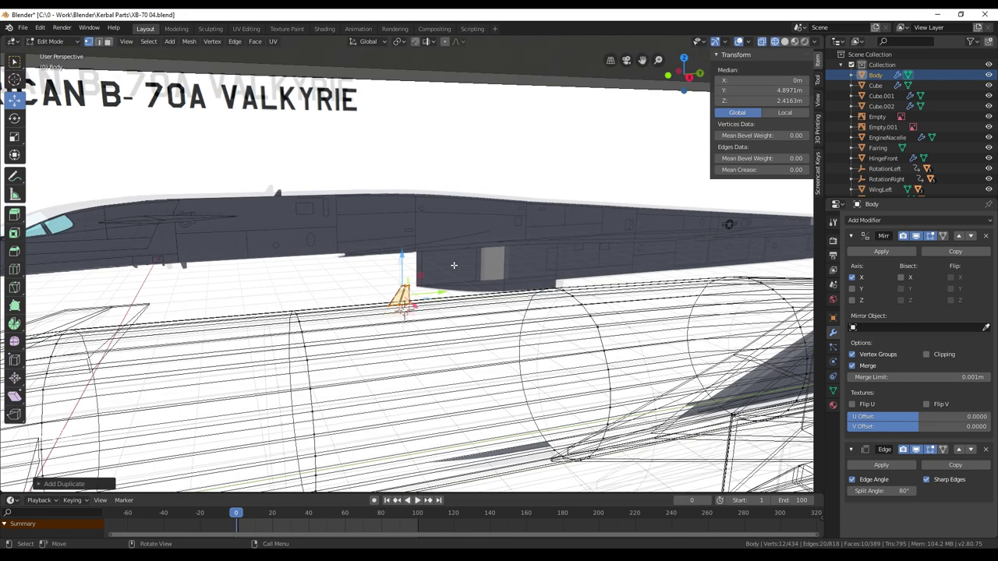
pyautogui.press('x')
pyautogui.click(425, 314)
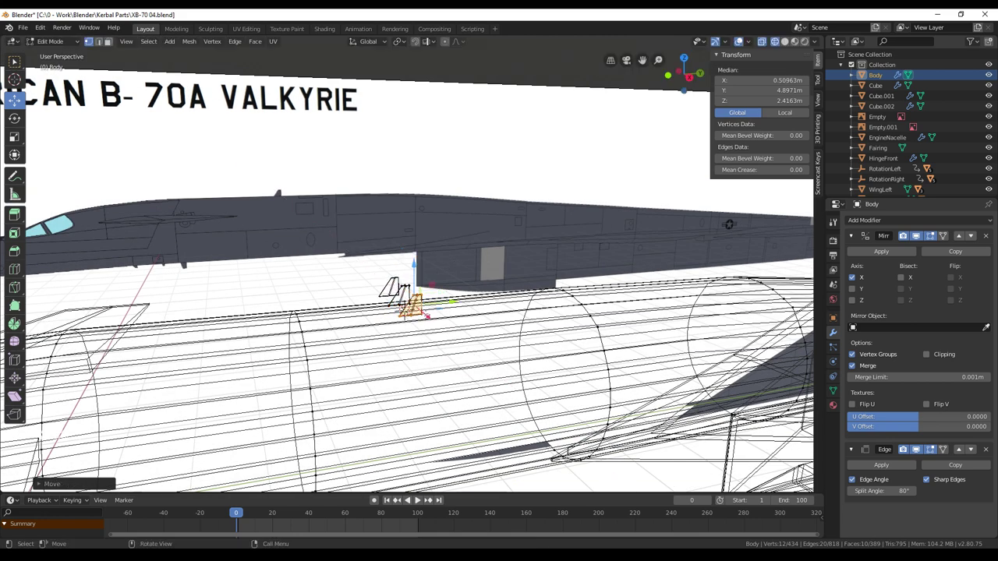
pyautogui.hotkey('ctrl', 'z')
# Step: Discard the antenna blade's duplicate and add a lengthwise loop cut through the original blade along the fuselage centreline
pyautogui.moveTo(404, 311); pyautogui.dragTo(411, 185, button='middle')
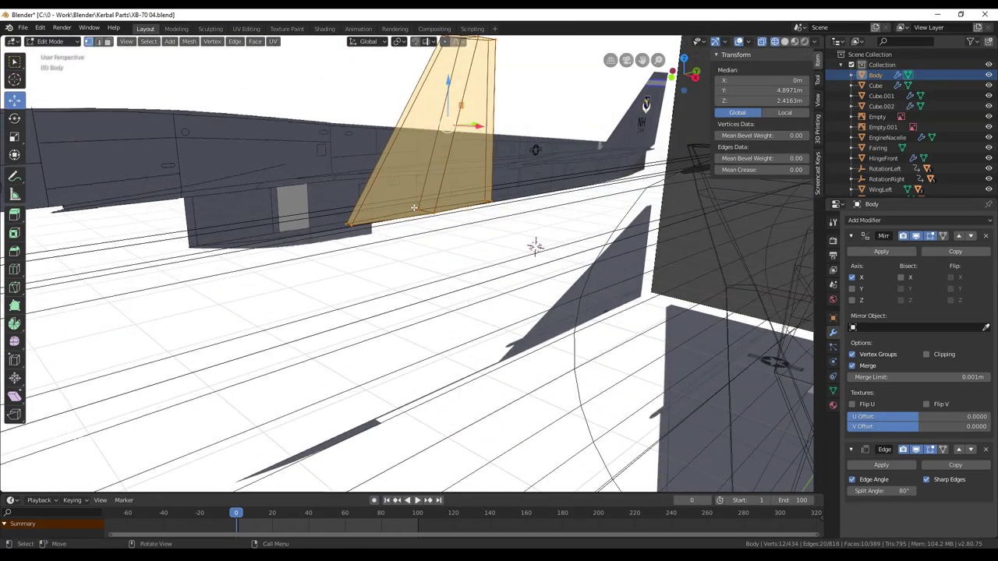
pyautogui.scroll(-2, 414, 207)
pyautogui.moveTo(423, 220); pyautogui.dragTo(437, 234, button='middle')
pyautogui.press('KP_5')
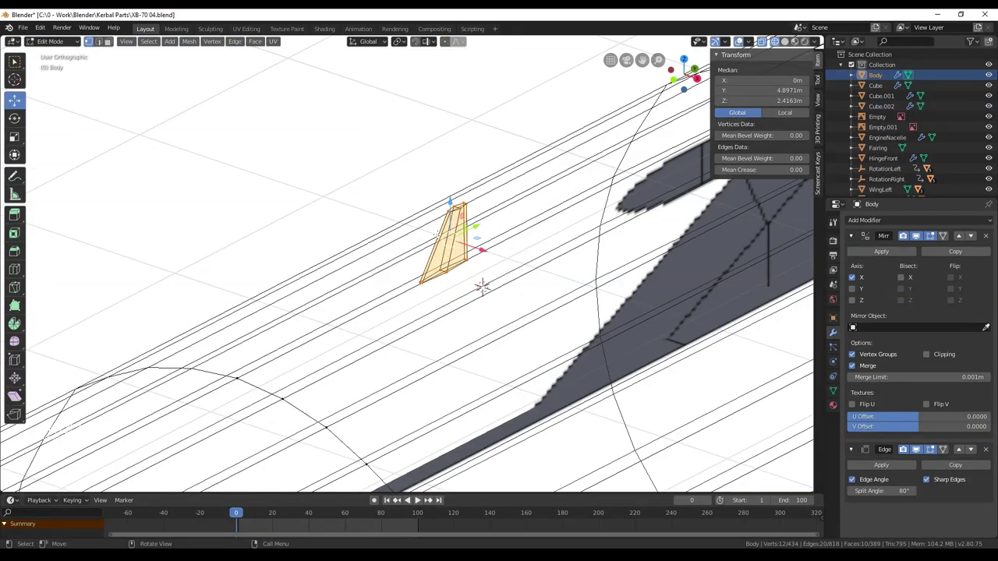
pyautogui.press('KP_5')
pyautogui.press('KP_1')
pyautogui.press('KP_3')
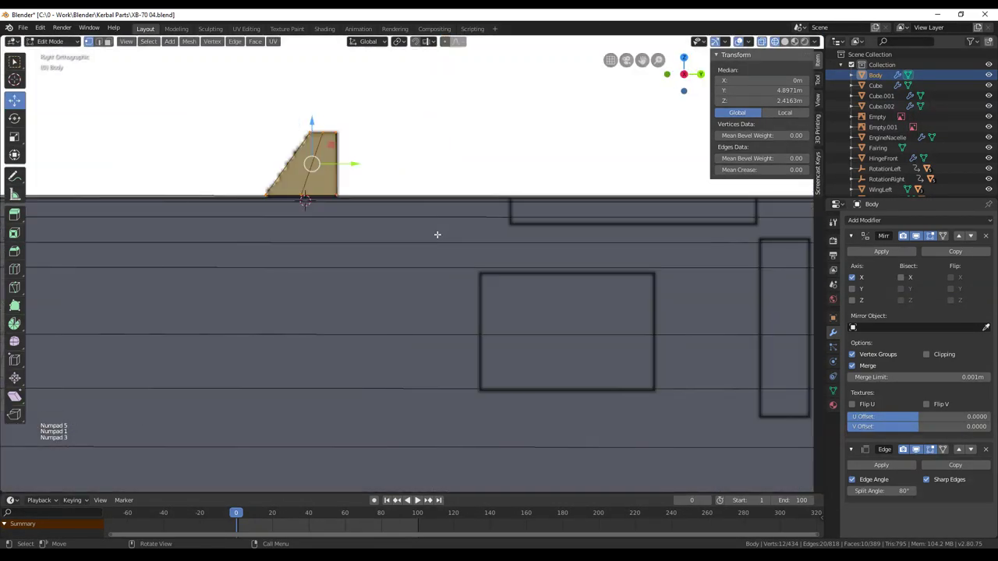
pyautogui.press('KP_7')
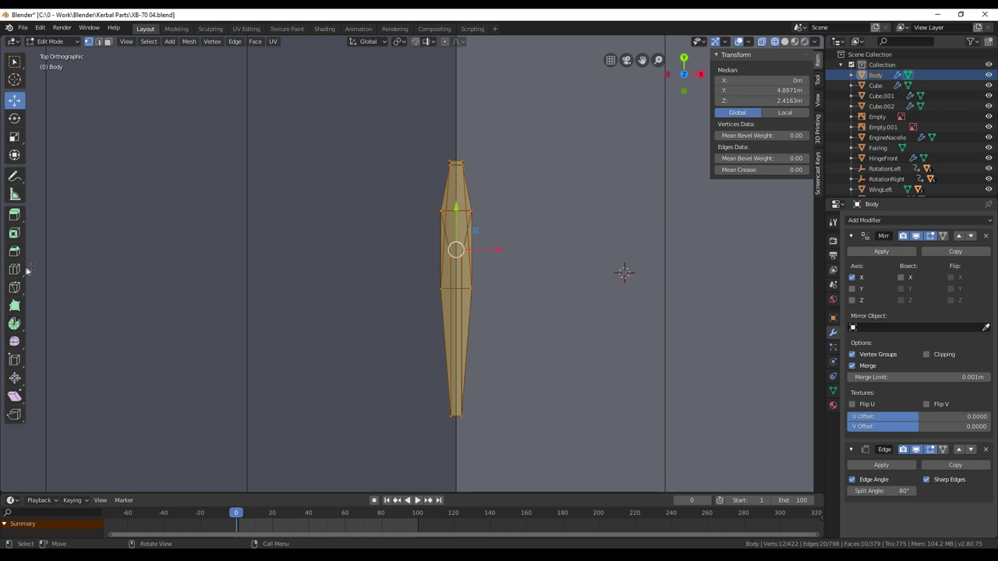
pyautogui.click(14, 269)
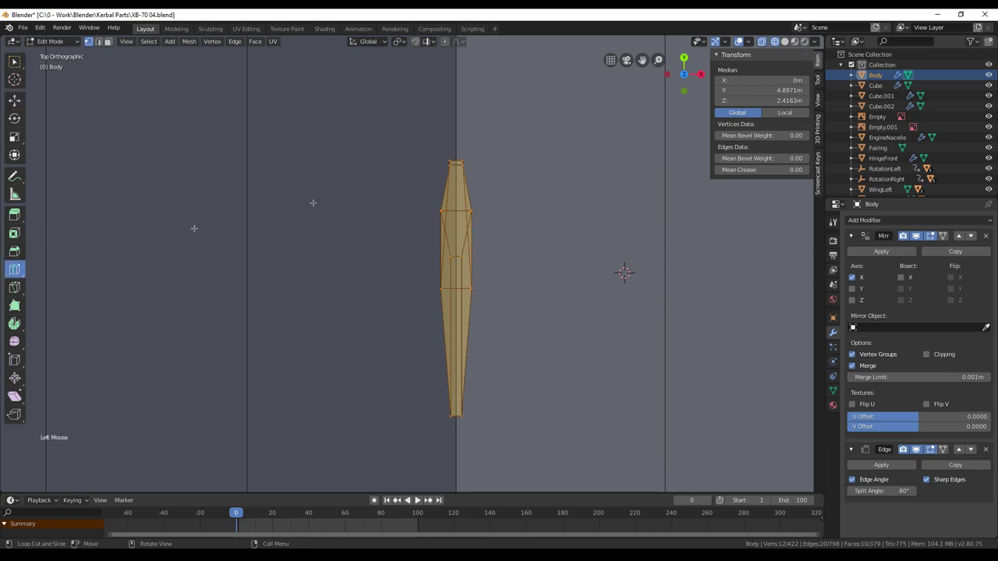
pyautogui.click(457, 165)
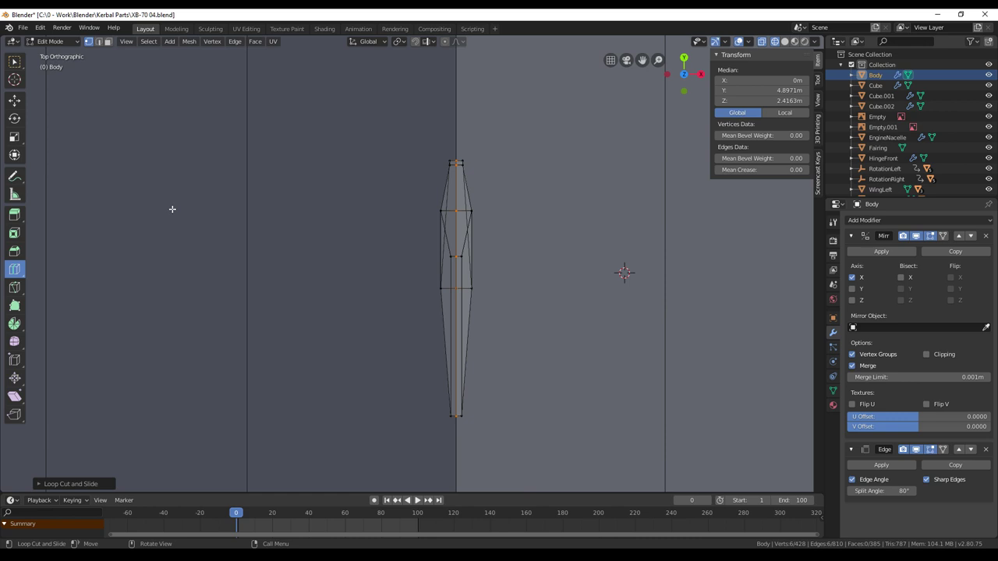
pyautogui.hotkey('alt', 'a')
pyautogui.press('c')
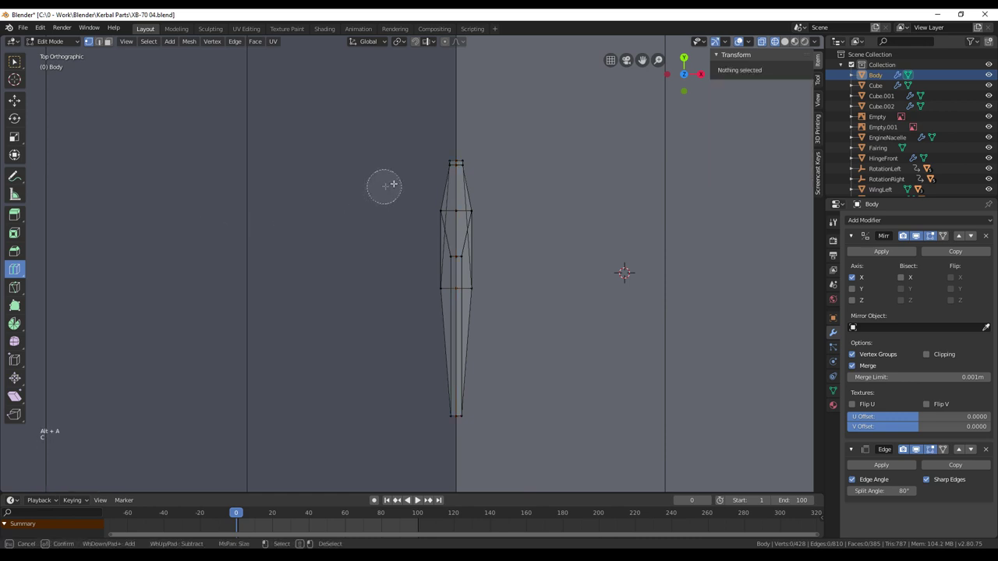
pyautogui.moveTo(436, 160); pyautogui.dragTo(432, 308)
pyautogui.hotkey('alt', 'a')
# Step: Select the antenna blade's outer vertices on the negative X side of the centreline and delete them
pyautogui.scroll(20, 537, 296)
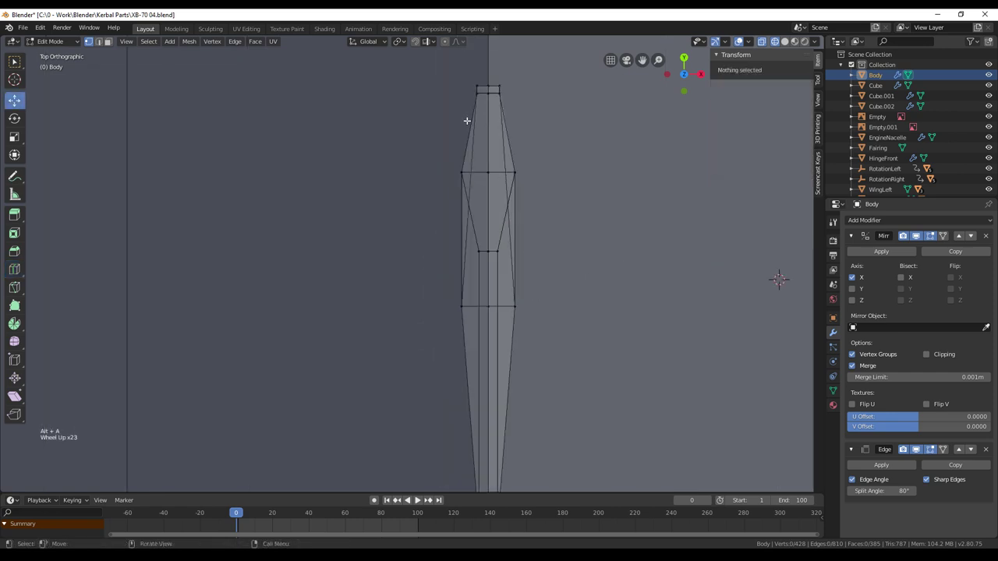
pyautogui.scroll(-2, 467, 120)
pyautogui.press('c')
pyautogui.moveTo(448, 131)
pyautogui.mouseDown()
pyautogui.moveTo(430, 351)
pyautogui.moveTo(445, 441)
pyautogui.mouseUp()
pyautogui.press('Escape')
pyautogui.press('x')
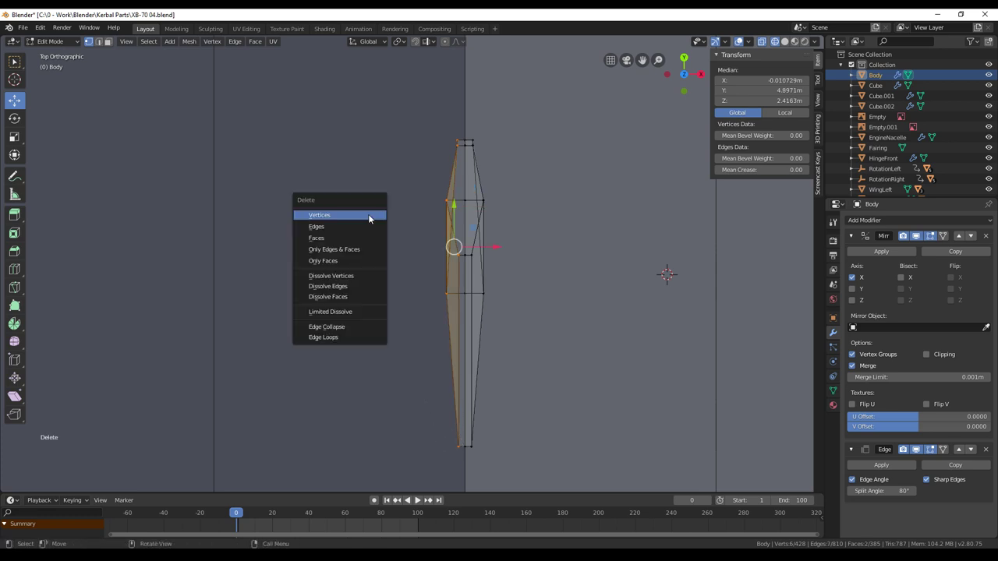
pyautogui.click(369, 214)
# Step: Switch the viewport to solid shading and select the whole remaining half of the antenna blade
pyautogui.press('z')
pyautogui.click(536, 251)
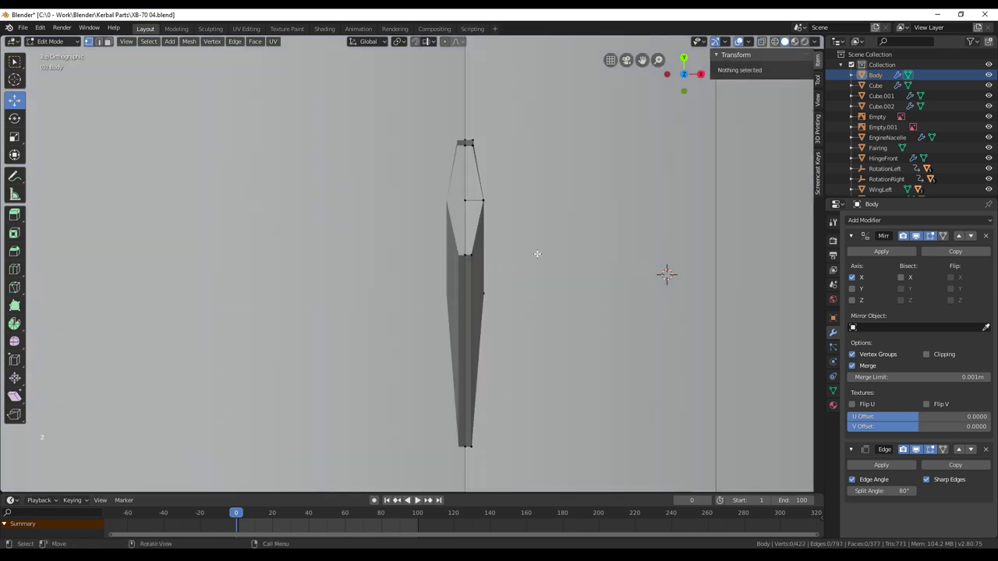
pyautogui.scroll(-3, 557, 272)
pyautogui.moveTo(556, 272)
pyautogui.mouseDown(button='middle')
pyautogui.moveTo(499, 249)
pyautogui.moveTo(445, 268)
pyautogui.mouseUp(button='middle')
pyautogui.scroll(1, 445, 270)
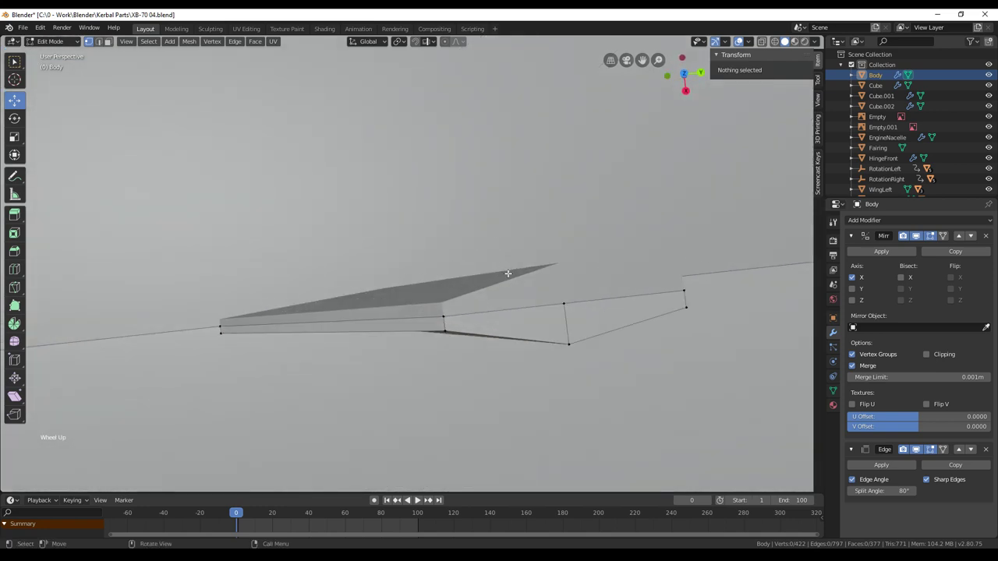
pyautogui.moveTo(507, 274); pyautogui.dragTo(553, 207, button='middle')
pyautogui.scroll(-6, 572, 231)
pyautogui.press('a')
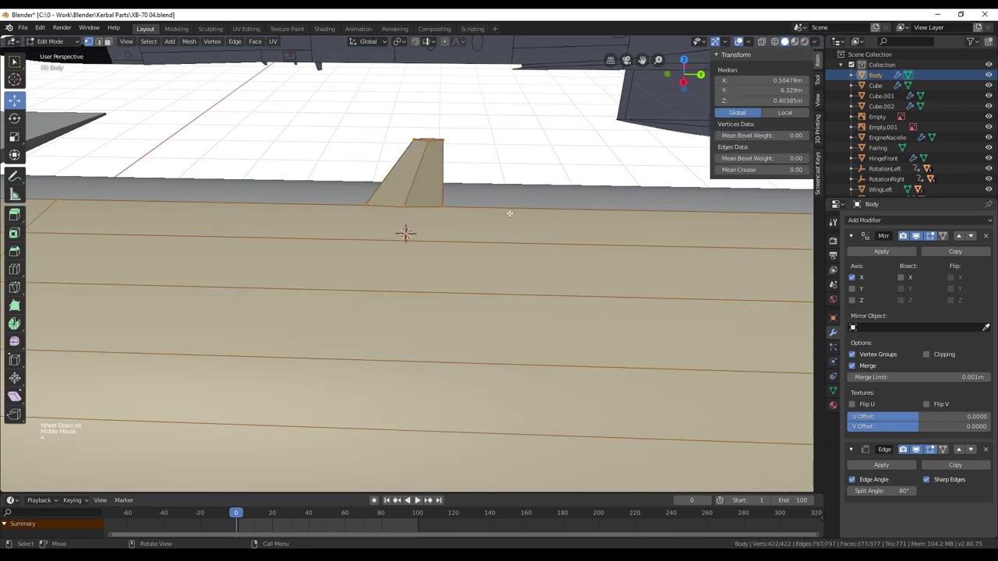
pyautogui.hotkey('alt', 'a')
pyautogui.press('c')
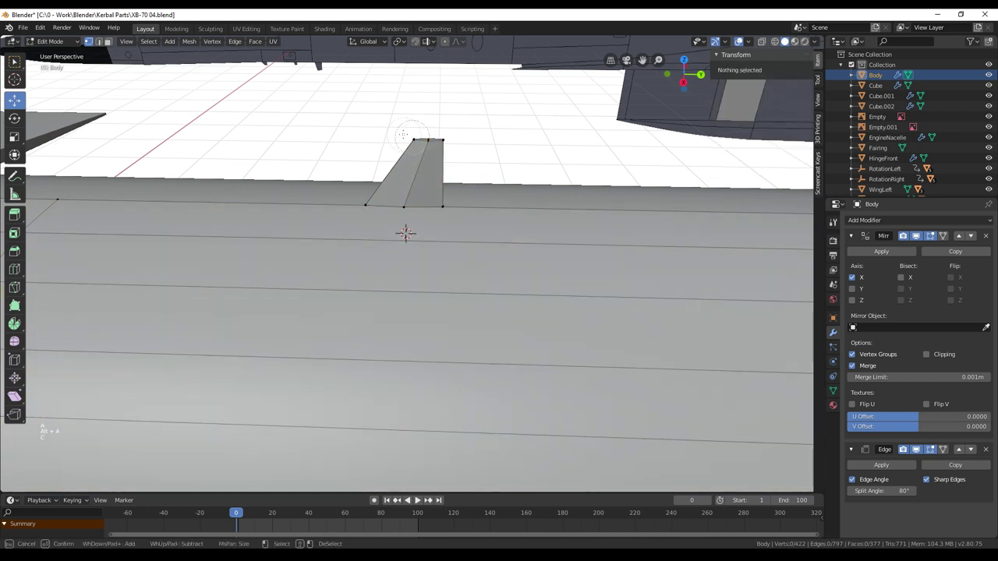
pyautogui.moveTo(412, 134); pyautogui.dragTo(441, 136)
pyautogui.rightClick(419, 179)
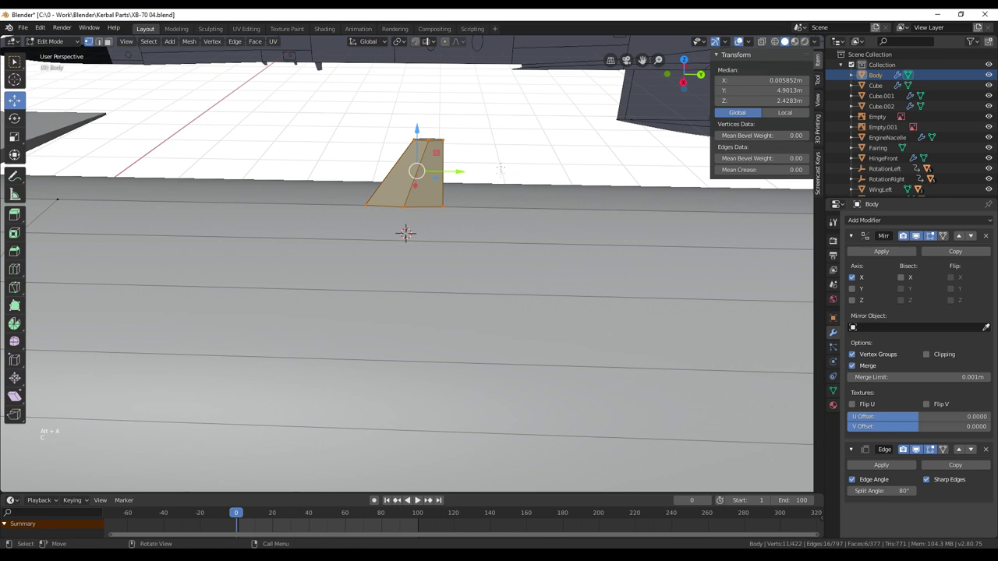
# Step: Duplicate the selected antenna blade half in place, without offsetting the copy
pyautogui.moveTo(419, 179); pyautogui.dragTo(507, 200, button='middle')
pyautogui.scroll(2, 525, 231)
pyautogui.scroll(1, 525, 230)
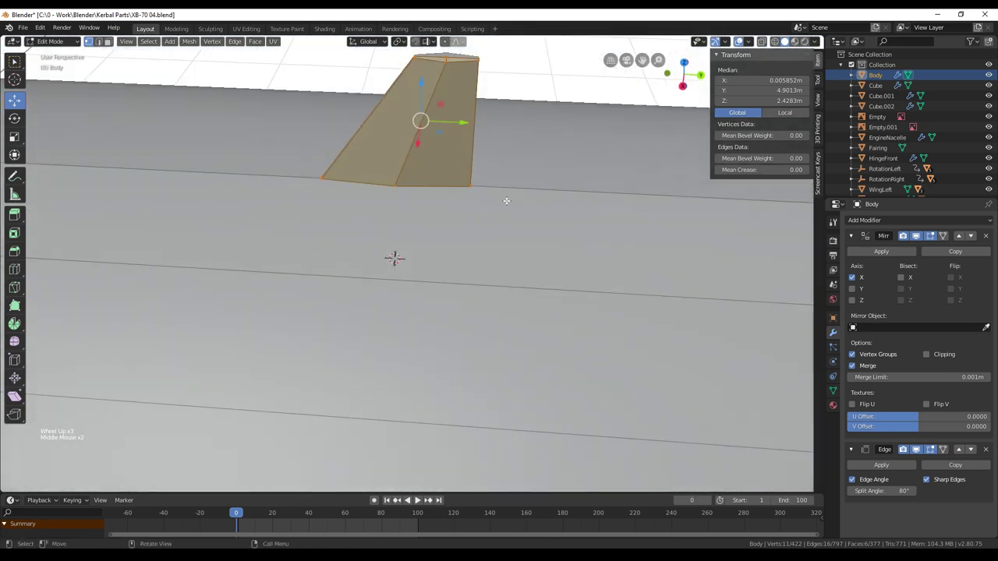
pyautogui.scroll(-5, 494, 205)
pyautogui.hotkey('shift', 'd')
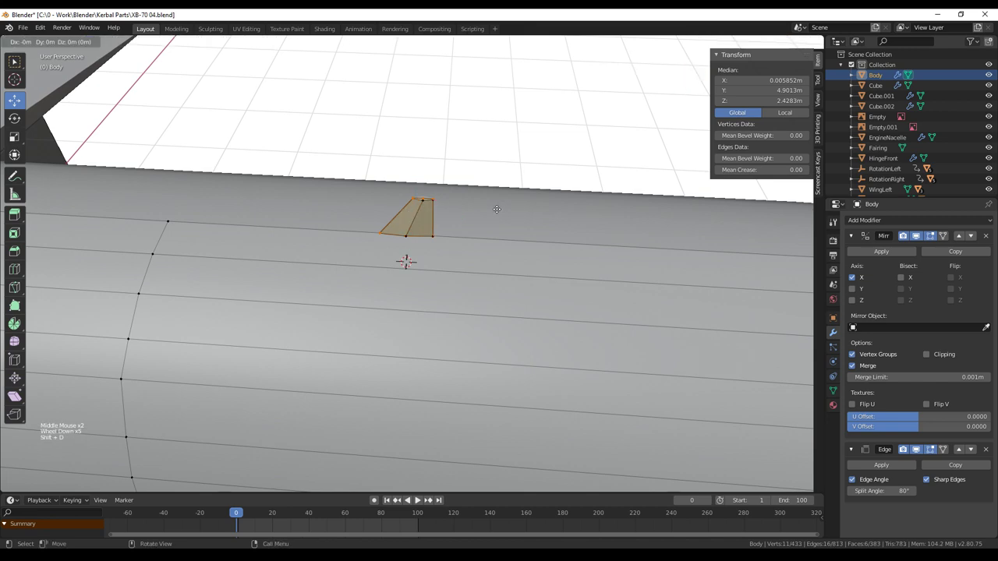
pyautogui.rightClick(496, 209)
# Step: Activate the Rotate tool for the duplicated antenna blade and view the fuselage from the front
pyautogui.moveTo(472, 234); pyautogui.dragTo(483, 238, button='middle')
pyautogui.scroll(-10, 483, 238)
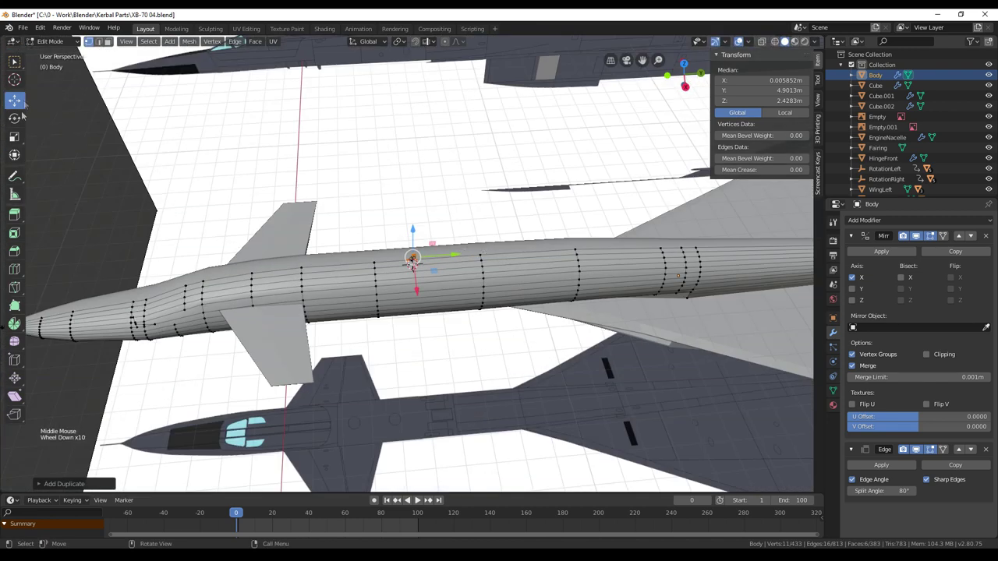
pyautogui.click(14, 118)
pyautogui.moveTo(468, 226); pyautogui.dragTo(514, 190, button='middle')
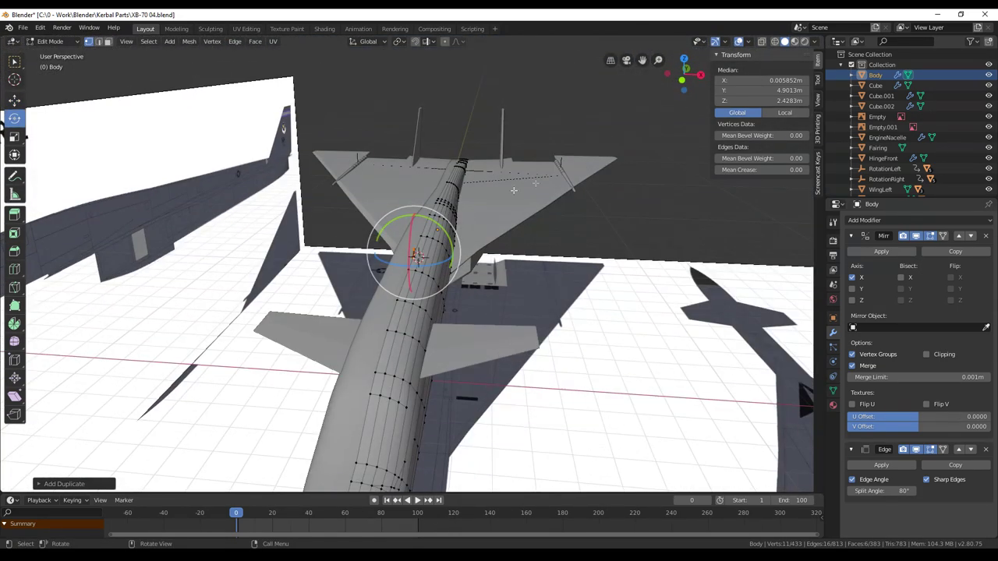
# Step: Rotate the duplicated blade antenna on top of the fuselage 180° about the global Y axis
pyautogui.moveTo(425, 233); pyautogui.dragTo(473, 264)
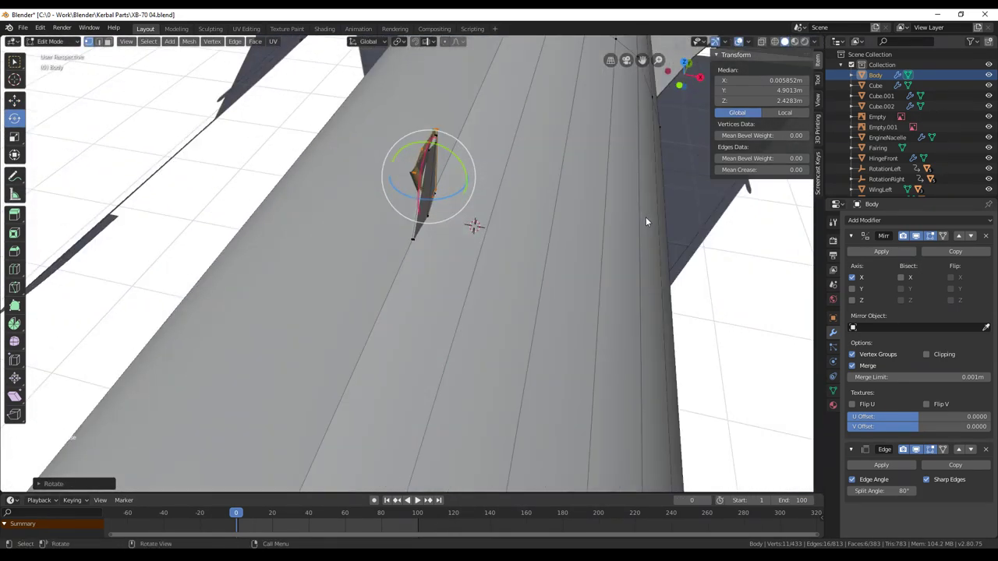
pyautogui.moveTo(645, 216); pyautogui.dragTo(638, 215, button='middle')
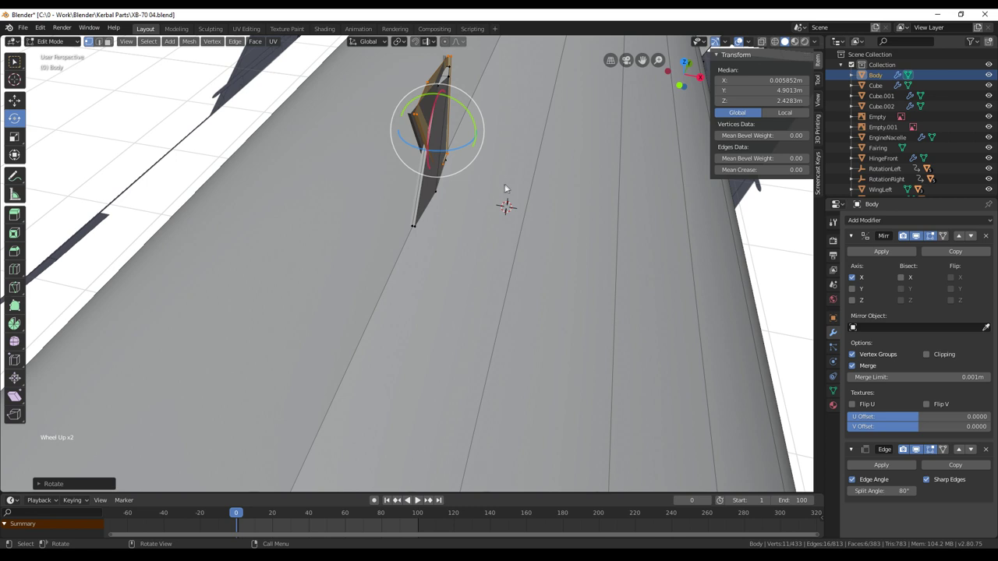
pyautogui.keyDown('shift'); pyautogui.moveTo(505, 188); pyautogui.dragTo(512, 243, button='middle'); pyautogui.keyUp('shift')
pyautogui.click(67, 483)
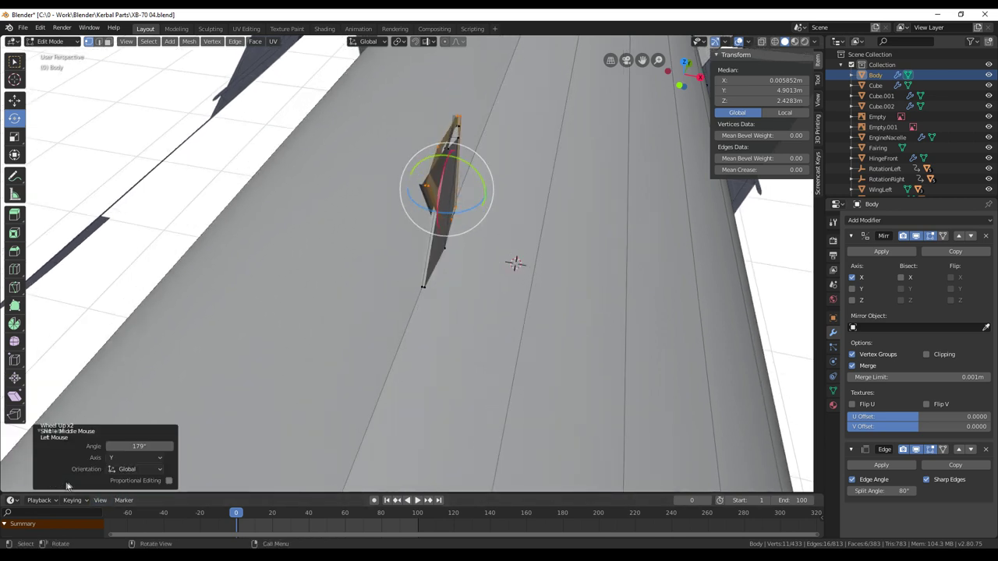
pyautogui.doubleClick(135, 446)
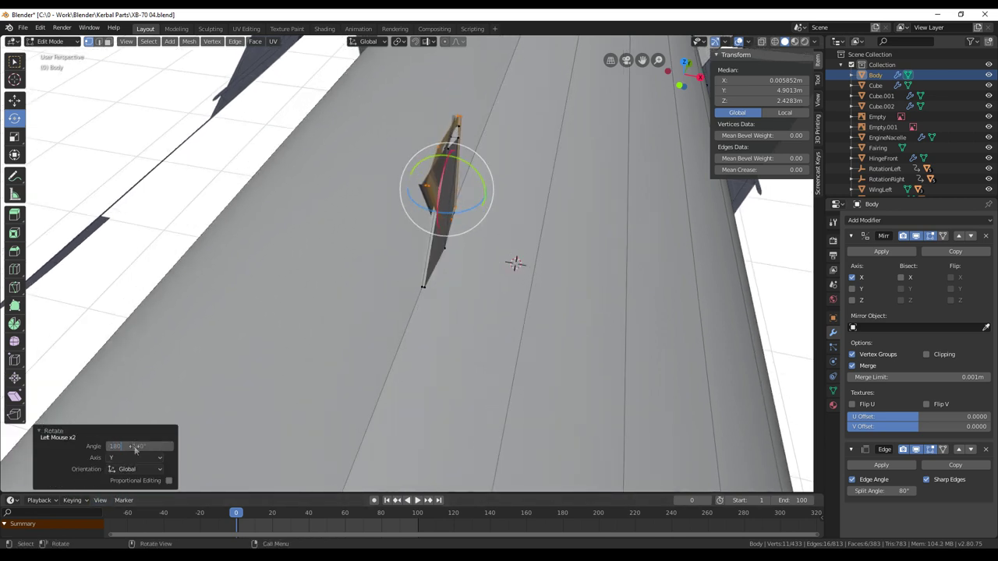
pyautogui.press('Return')
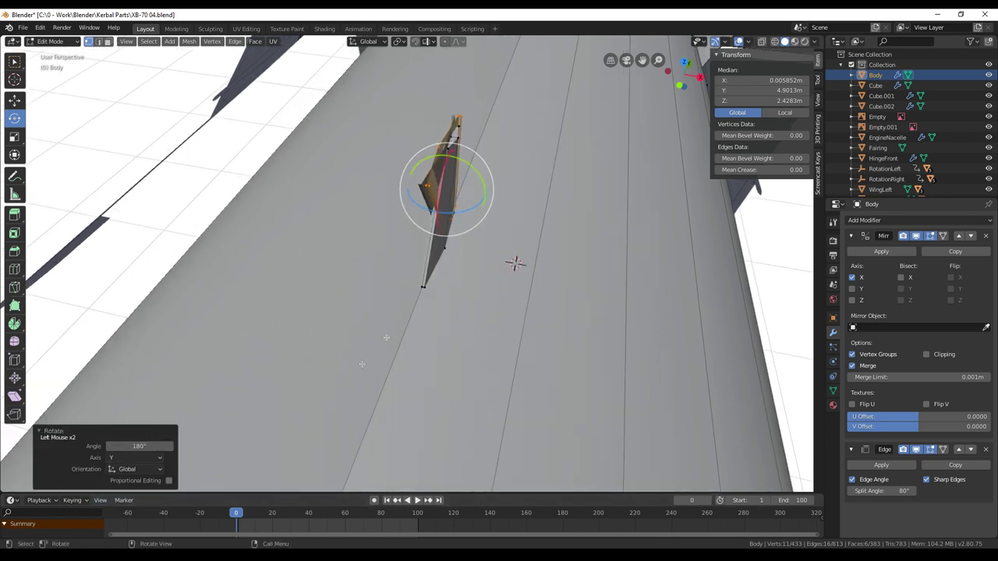
# Step: Shift the rotated antenna duplicate about 0.0115 m in the negative X direction to line it up with the original
pyautogui.click(14, 100)
pyautogui.moveTo(473, 193); pyautogui.dragTo(484, 198)
pyautogui.moveTo(484, 198); pyautogui.dragTo(451, 287, button='middle')
pyautogui.scroll(2, 504, 209)
pyautogui.scroll(2, 451, 288)
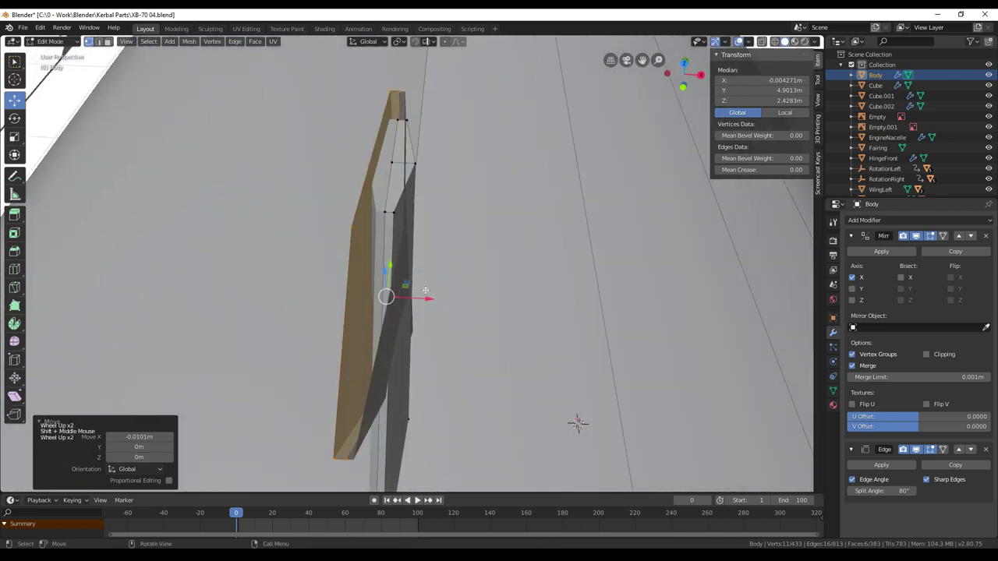
pyautogui.moveTo(425, 296); pyautogui.dragTo(427, 297)
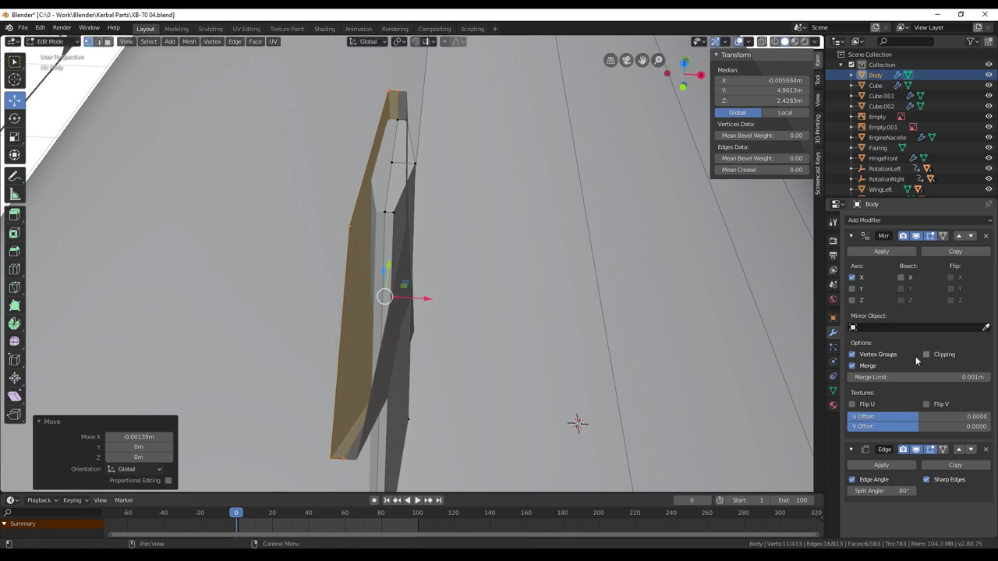
# Step: Move the antenna duplicate about 3.43 m straight down so it sits below the fuselage
pyautogui.moveTo(585, 334); pyautogui.dragTo(49, 343, button='middle')
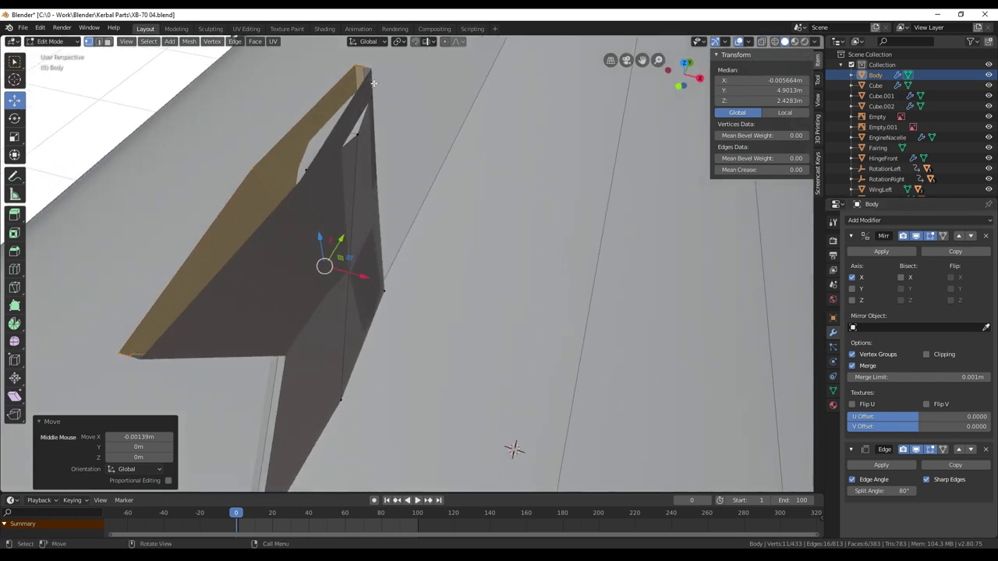
pyautogui.scroll(-4, 377, 79)
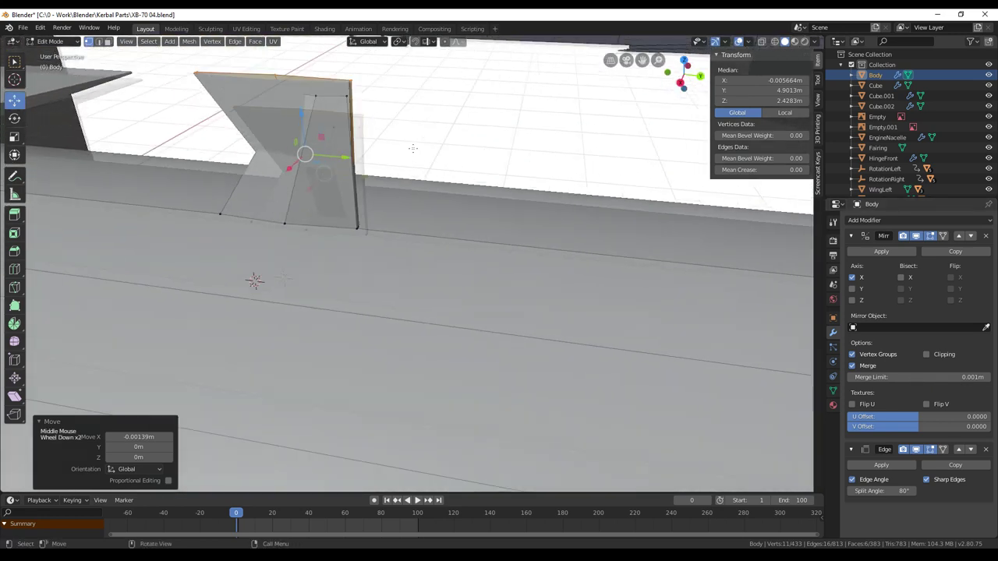
pyautogui.keyDown('shift'); pyautogui.moveTo(403, 169); pyautogui.dragTo(412, 130, button='middle'); pyautogui.keyUp('shift')
pyautogui.scroll(-4, 412, 130)
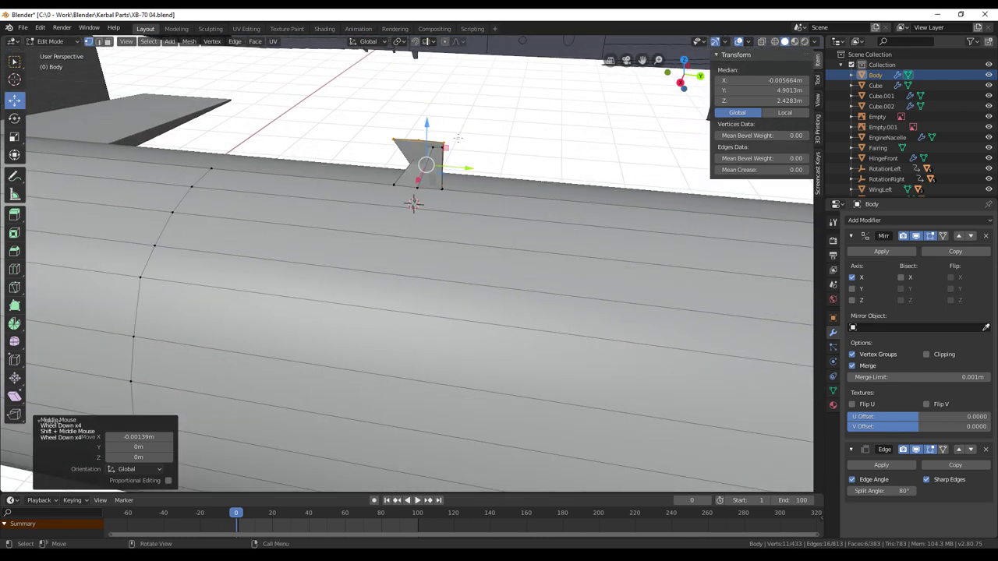
pyautogui.moveTo(430, 125); pyautogui.dragTo(398, 487)
# Step: Position the duplicate over the large ventral blade in the side-view reference and scale its lower end by about 1.289 along Y
pyautogui.scroll(-6, 438, 366)
pyautogui.moveTo(438, 367); pyautogui.dragTo(521, 241, button='middle')
pyautogui.press('KP_5')
pyautogui.press('KP_3')
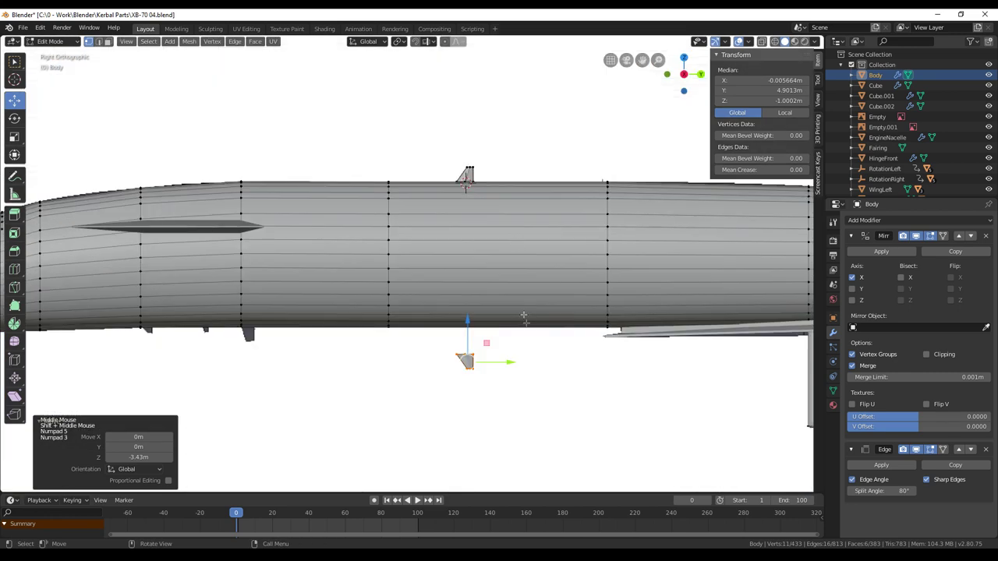
pyautogui.moveTo(508, 362); pyautogui.dragTo(294, 351)
pyautogui.moveTo(248, 321); pyautogui.dragTo(250, 310)
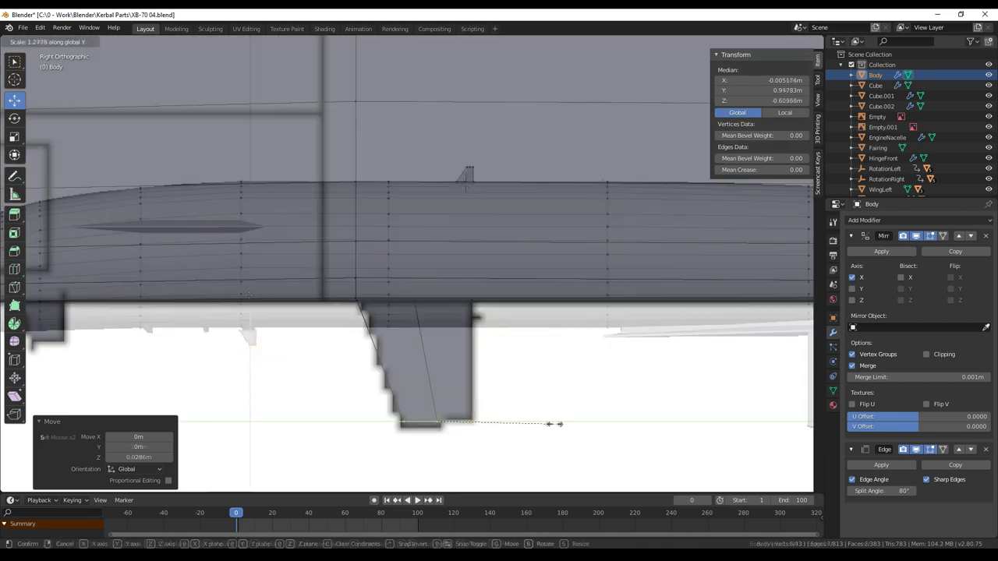
pyautogui.click(555, 423)
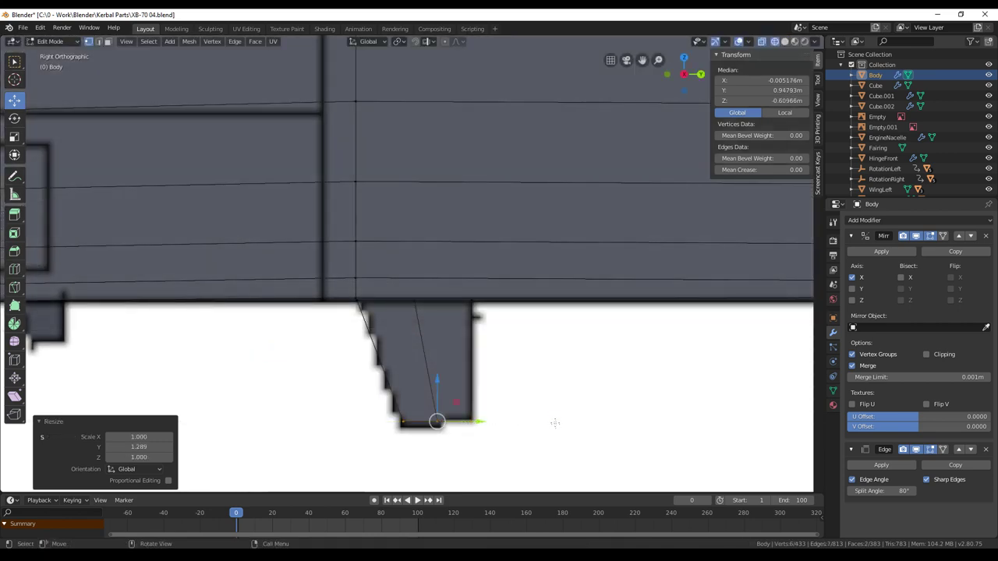
pyautogui.scroll(1, 553, 367)
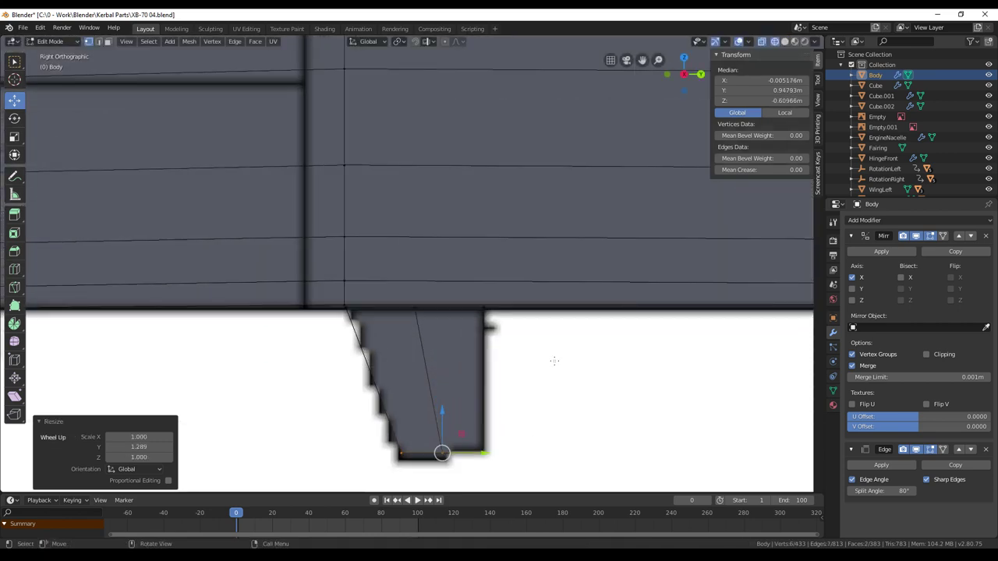
# Step: Examine the blade antennas under the forward fuselage against the side-view reference drawing
pyautogui.scroll(-4, 553, 361)
pyautogui.scroll(-9, 549, 354)
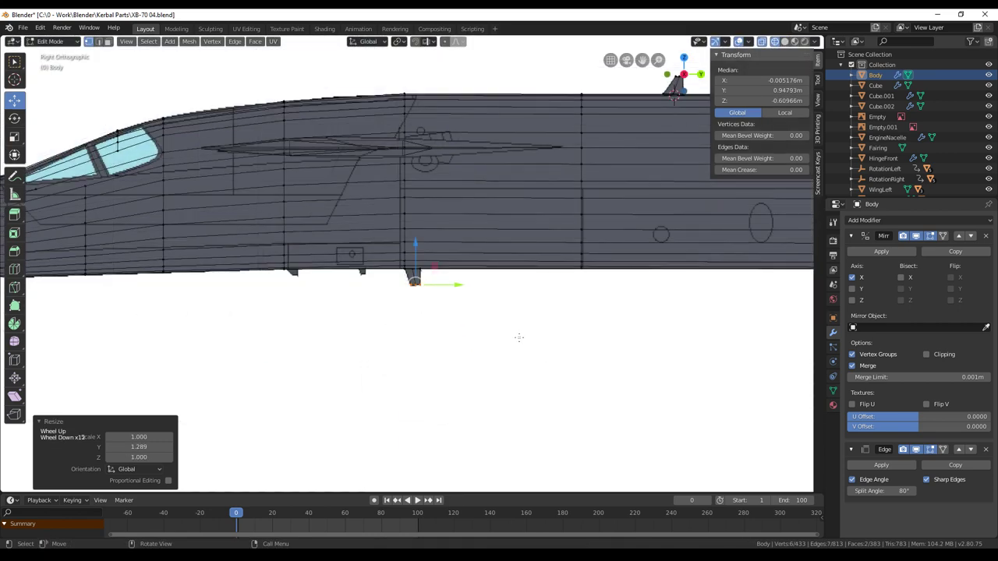
pyautogui.scroll(11, 511, 342)
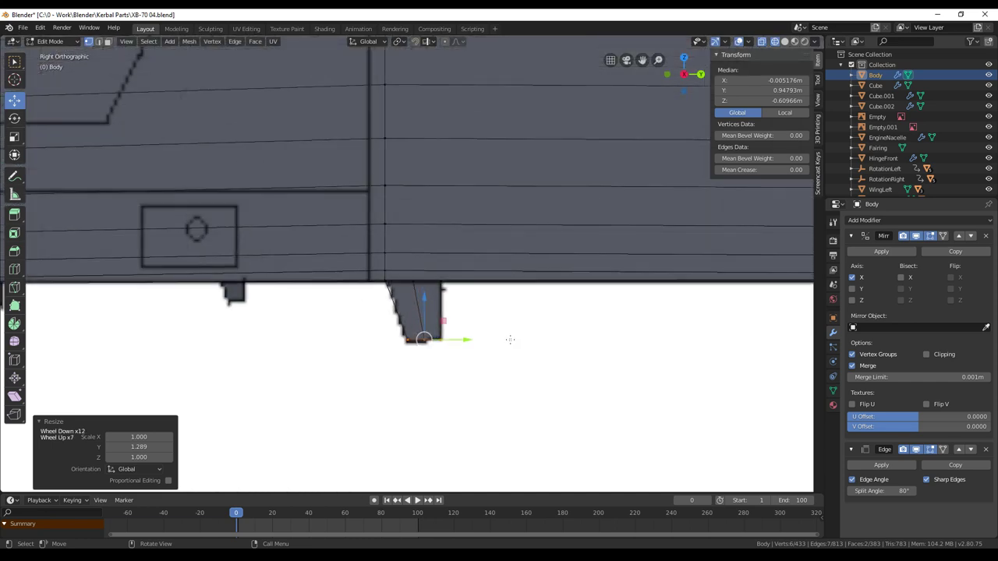
pyautogui.keyDown('shift'); pyautogui.moveTo(515, 348); pyautogui.dragTo(513, 323, button='middle'); pyautogui.keyUp('shift')
pyautogui.scroll(4, 515, 301)
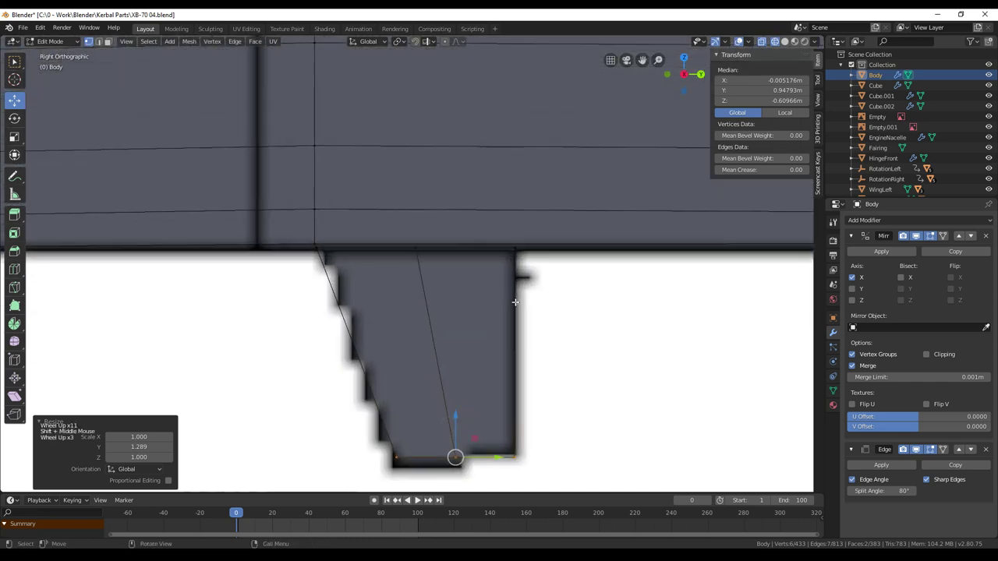
pyautogui.scroll(-1, 514, 301)
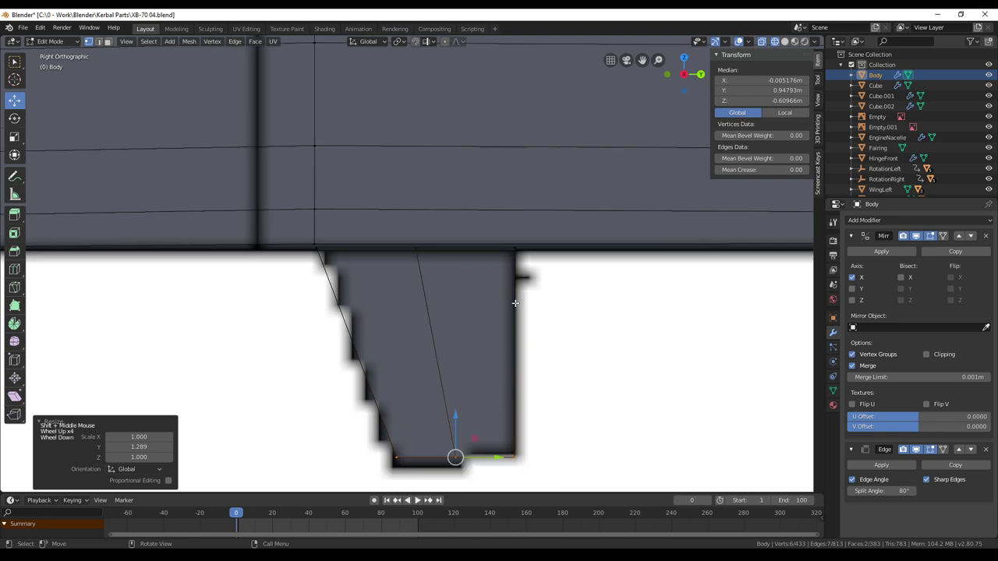
pyautogui.scroll(-6, 515, 302)
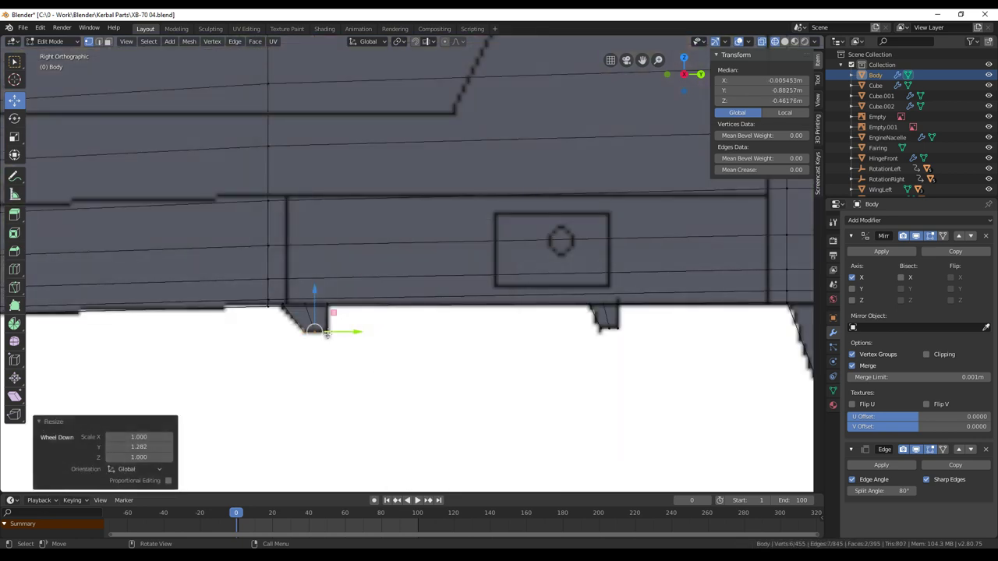
pyautogui.keyDown('shift'); pyautogui.moveTo(585, 333); pyautogui.dragTo(402, 321, button='middle'); pyautogui.keyUp('shift')
pyautogui.scroll(2, 402, 320)
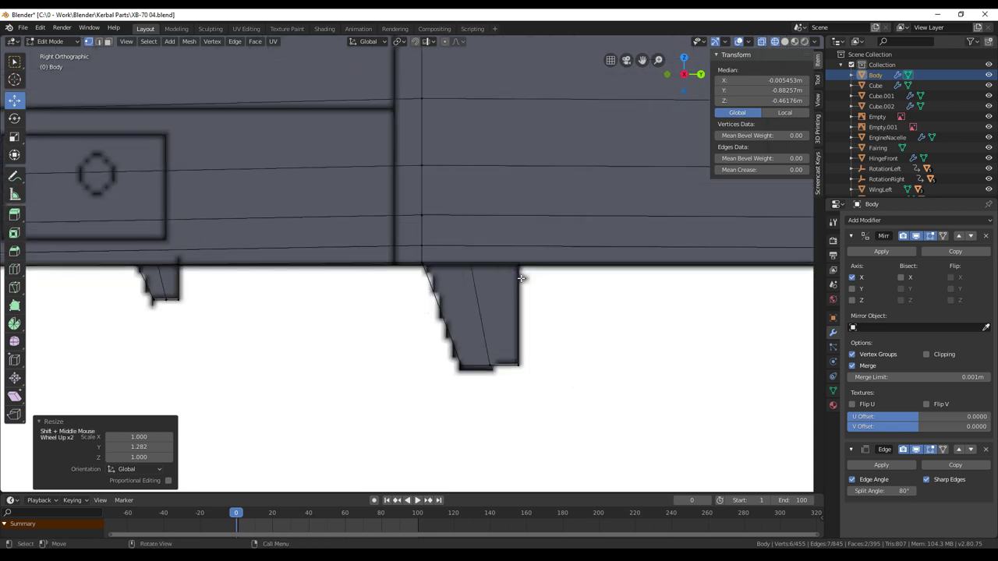
pyautogui.scroll(-4, 548, 318)
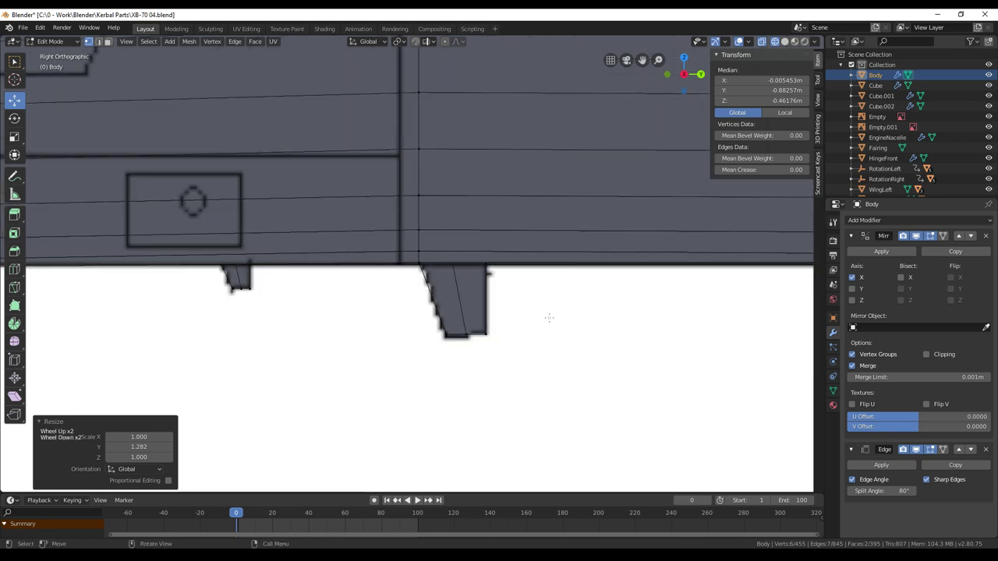
pyautogui.scroll(-3, 548, 318)
pyautogui.press('KP_5')
pyautogui.press('KP_3')
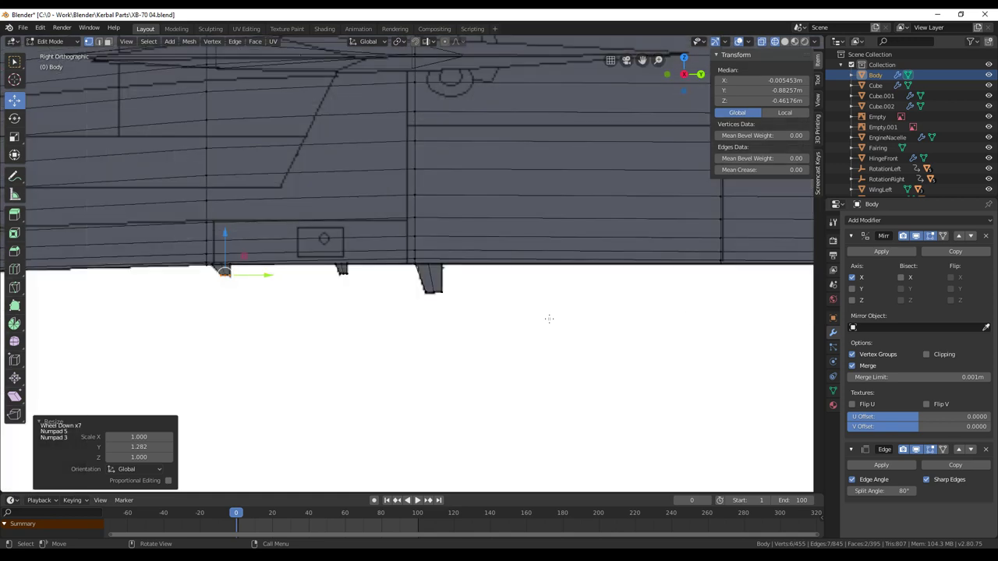
# Step: Switch to solid shading and inspect the antennas on the fuselage underside from several angles
pyautogui.press('z')
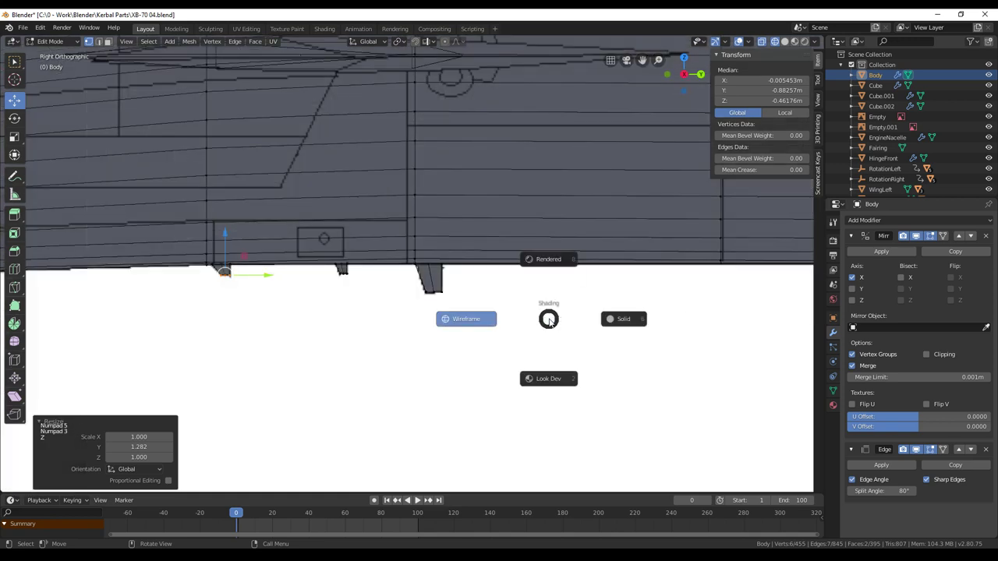
pyautogui.scroll(-2, 474, 315)
pyautogui.moveTo(474, 315); pyautogui.dragTo(577, 274, button='middle')
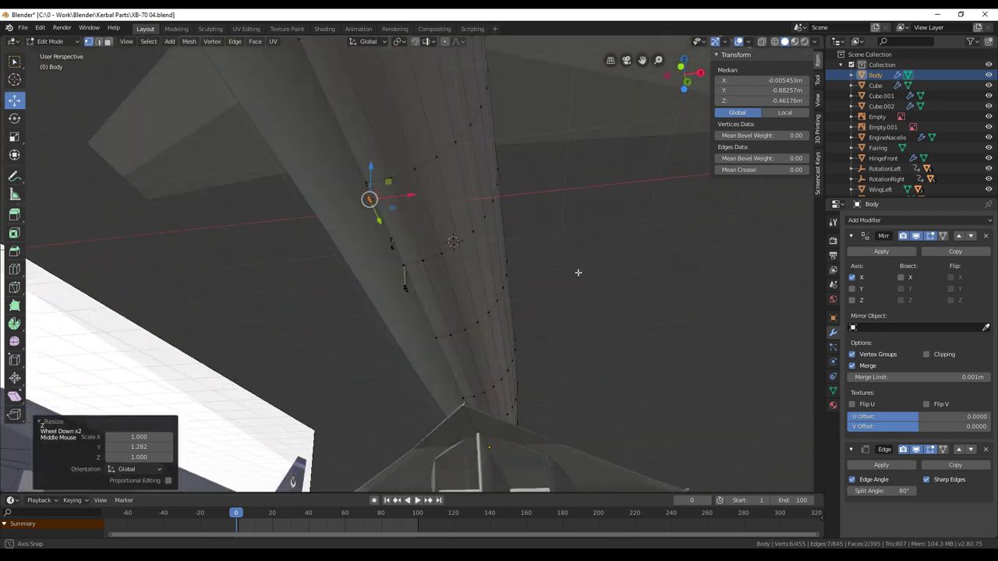
pyautogui.scroll(4, 592, 233)
pyautogui.scroll(4, 594, 230)
pyautogui.moveTo(594, 230); pyautogui.dragTo(579, 271, button='middle')
pyautogui.scroll(-7, 562, 230)
pyautogui.scroll(-5, 509, 308)
pyautogui.scroll(-3, 579, 270)
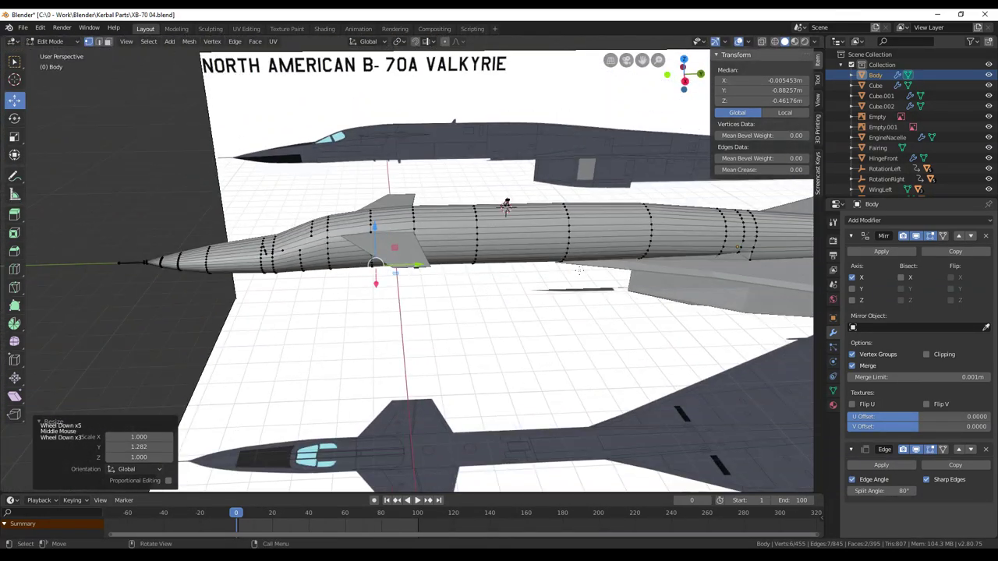
# Step: Inspect the upper fuselage and nose section where the cockpit area lies
pyautogui.moveTo(506, 205); pyautogui.dragTo(537, 307, button='middle')
pyautogui.scroll(3, 538, 306)
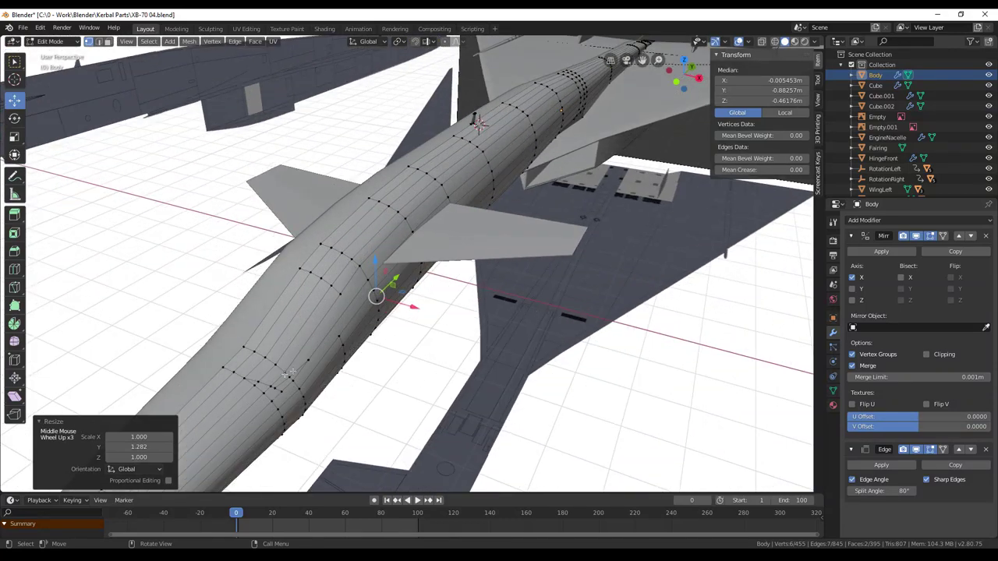
pyautogui.scroll(3, 332, 341)
pyautogui.moveTo(332, 341); pyautogui.dragTo(421, 206, button='middle')
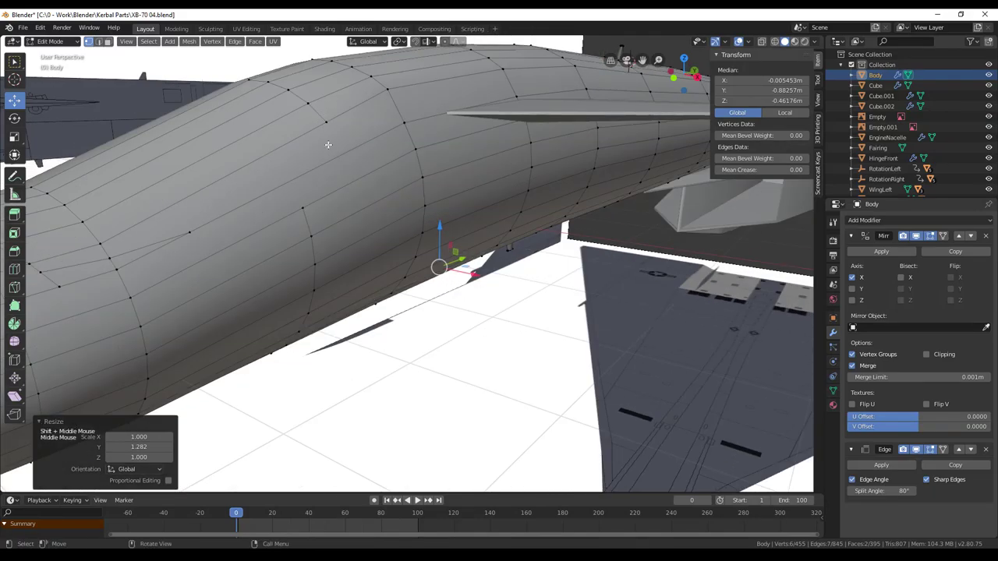
pyautogui.scroll(-4, 330, 159)
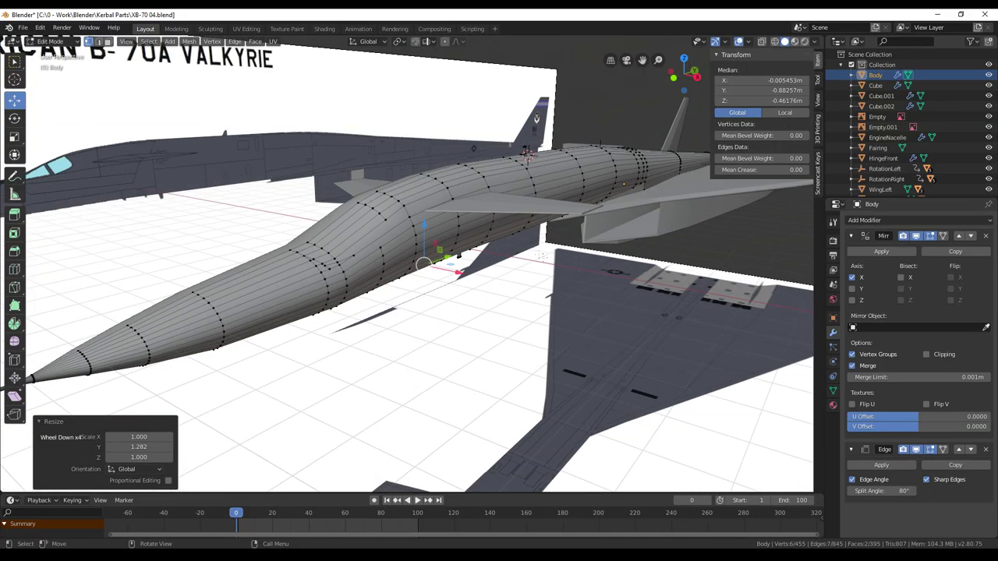
pyautogui.moveTo(330, 159); pyautogui.dragTo(557, 273, button='middle')
pyautogui.scroll(-2, 558, 274)
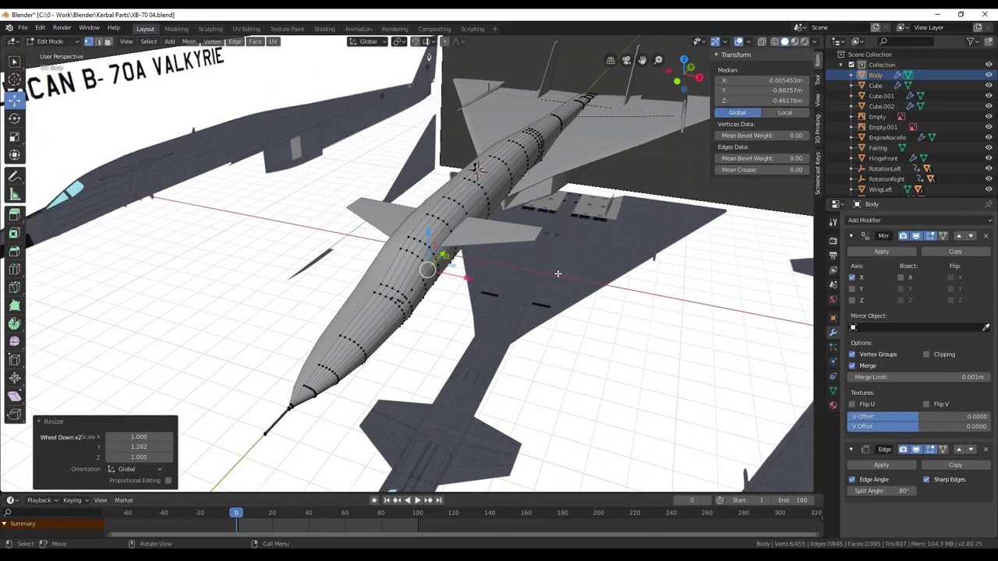
# Step: In wireframe top view, knife-cut the outline of the rear cockpit side window on the positive X side, following the reference
pyautogui.press('z')
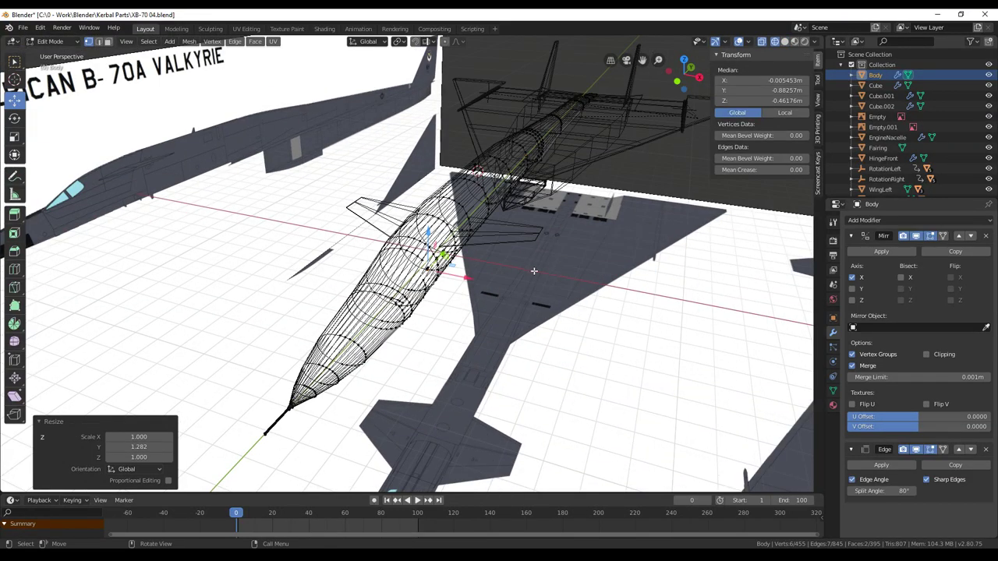
pyautogui.press('KP_5')
pyautogui.press('KP_3')
pyautogui.press('KP_7')
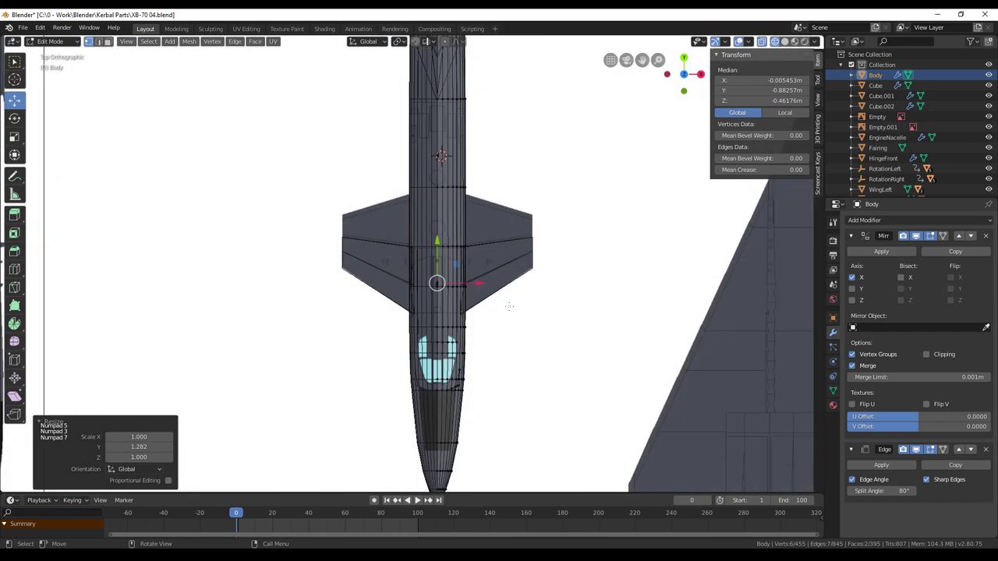
pyautogui.scroll(8, 499, 364)
pyautogui.click(14, 287)
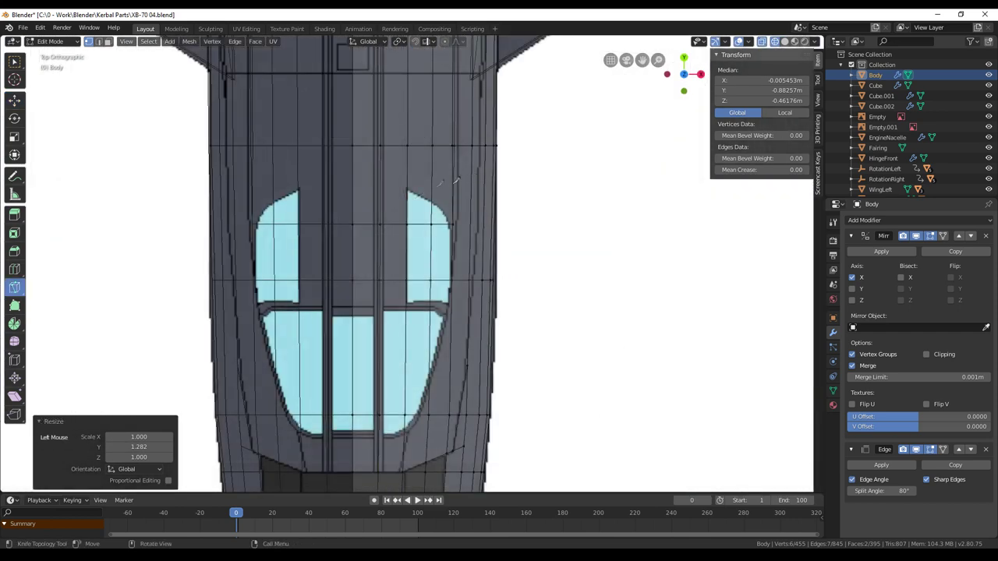
pyautogui.click(407, 187)
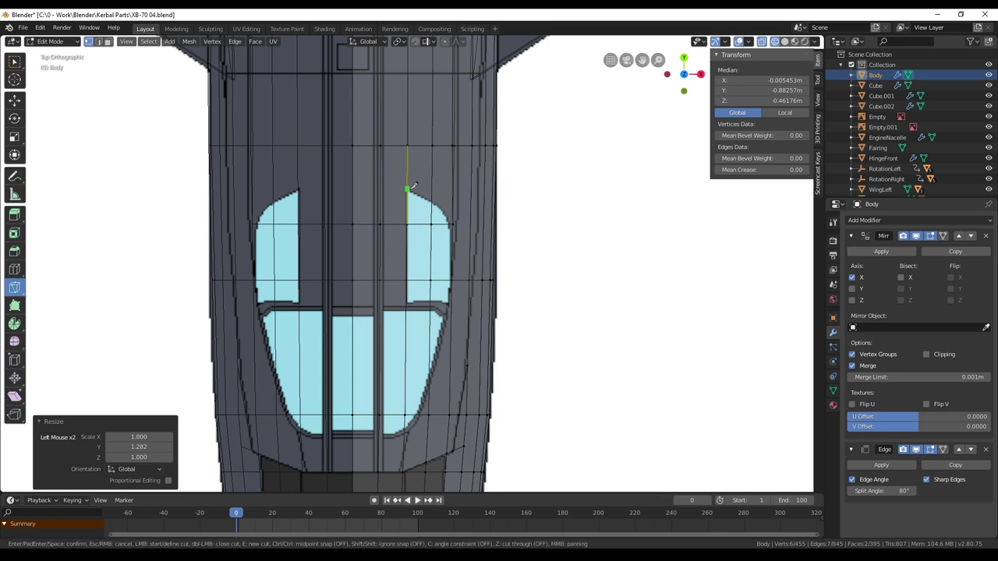
pyautogui.click(452, 209)
pyautogui.scroll(5, 453, 209)
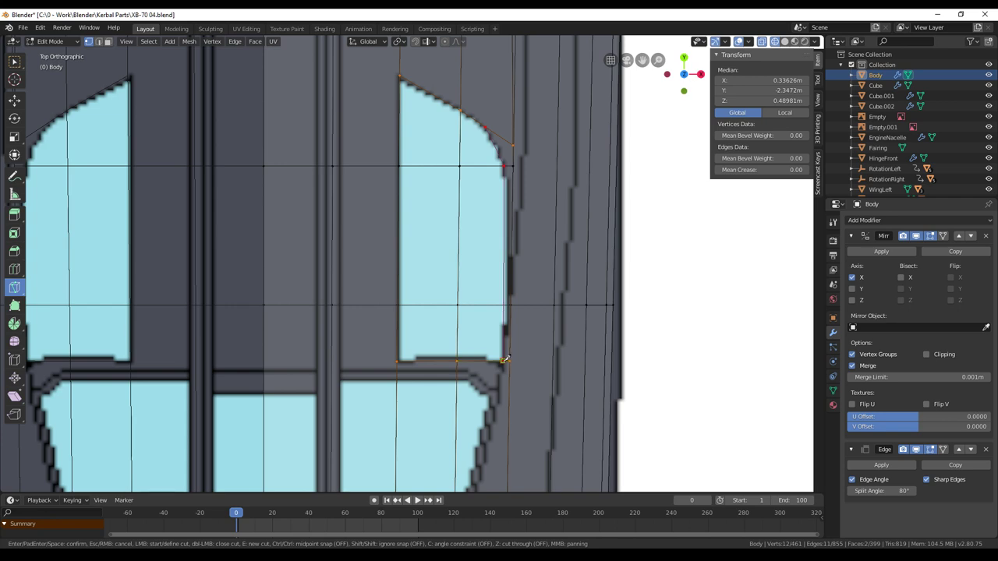
pyautogui.press('Return')
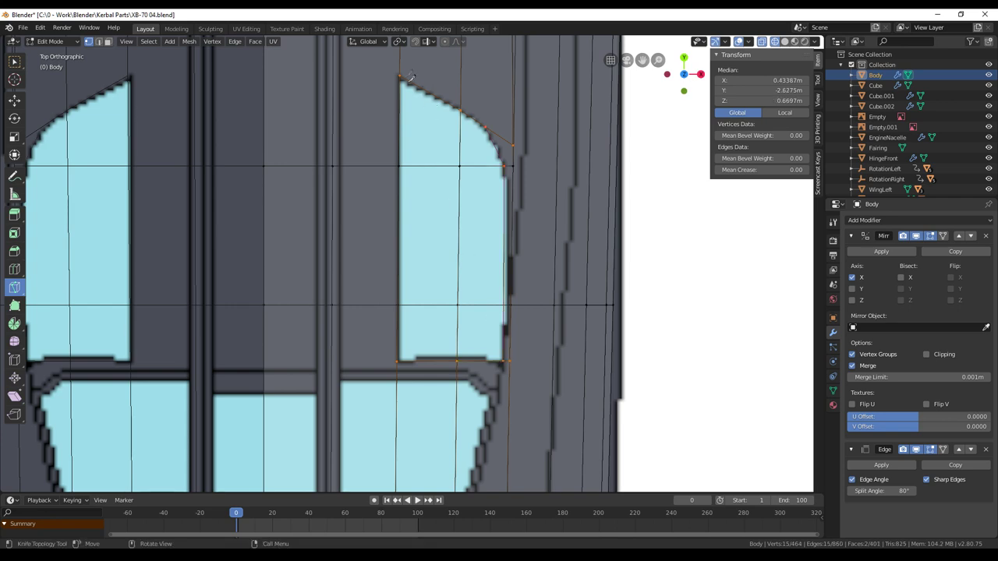
# Step: Try a knife cut along the windshield's outer side edge on the positive X side, from the rear window corner forward
pyautogui.keyDown('shift'); pyautogui.moveTo(425, 363); pyautogui.dragTo(552, 191, button='middle'); pyautogui.keyUp('shift')
pyautogui.click(548, 199)
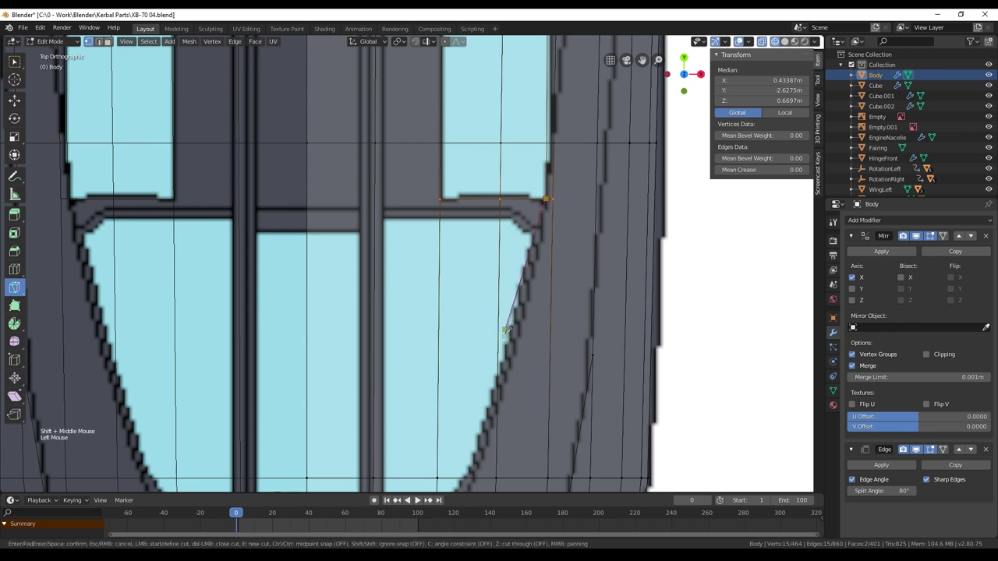
pyautogui.click(468, 477)
pyautogui.press('Return')
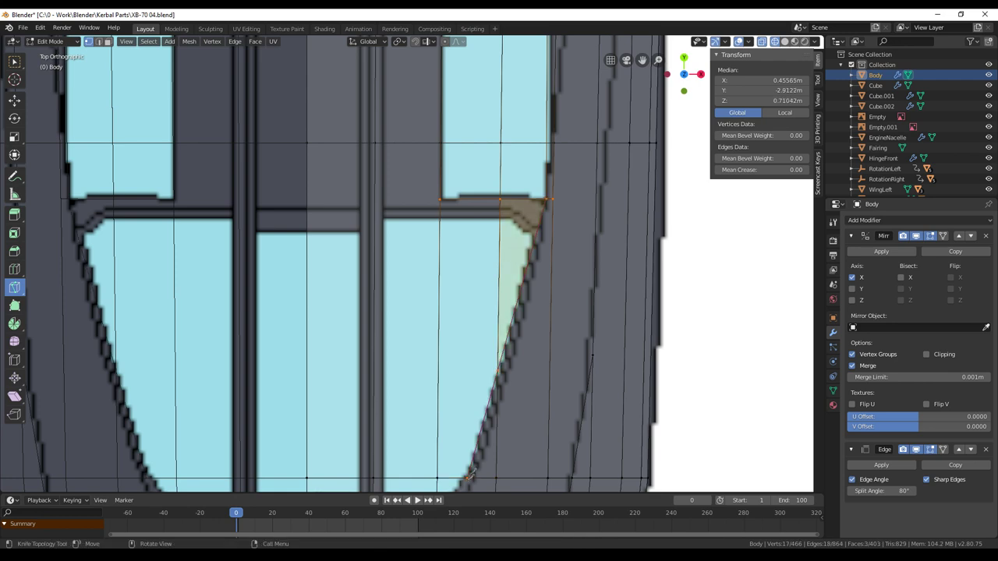
# Step: Try a knife cut around the windshield's curved front corner, ending at the window post near the centerline
pyautogui.keyDown('shift'); pyautogui.moveTo(530, 365); pyautogui.dragTo(614, 178, button='middle'); pyautogui.keyUp('shift')
pyautogui.keyDown('shift'); pyautogui.moveTo(568, 318); pyautogui.dragTo(583, 293, button='middle'); pyautogui.keyUp('shift')
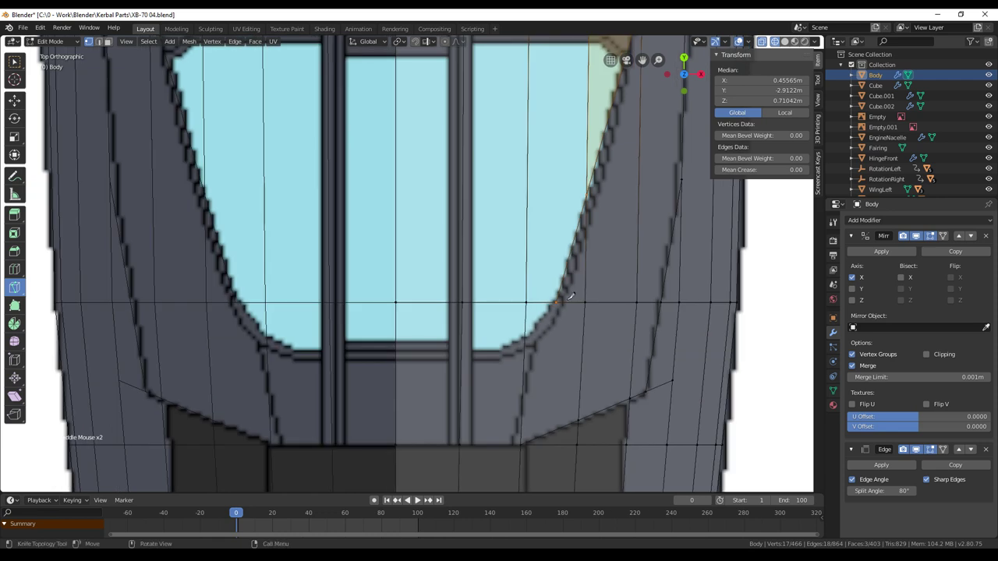
pyautogui.click(556, 302)
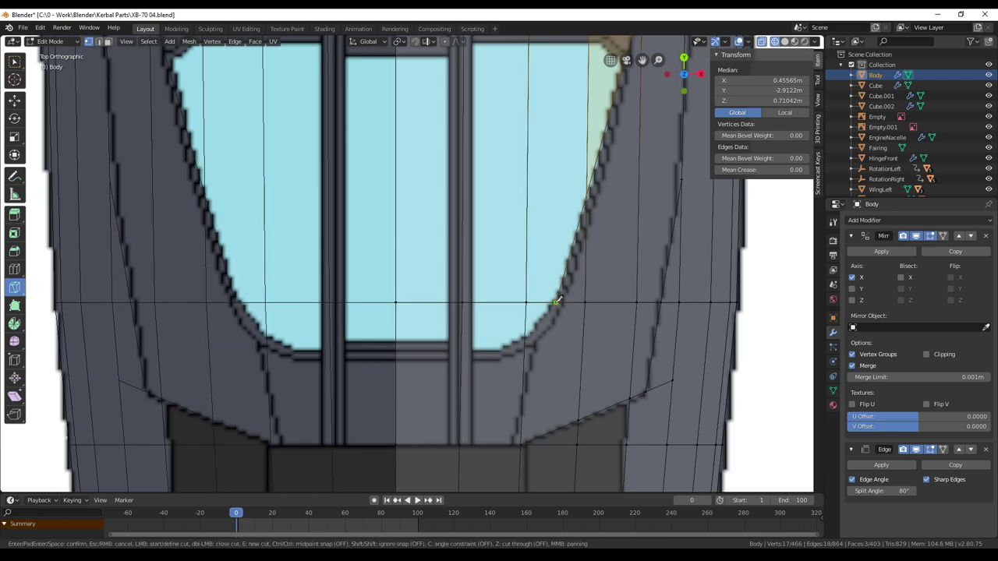
pyautogui.click(526, 335)
pyautogui.click(501, 349)
pyautogui.click(461, 348)
pyautogui.press('Return')
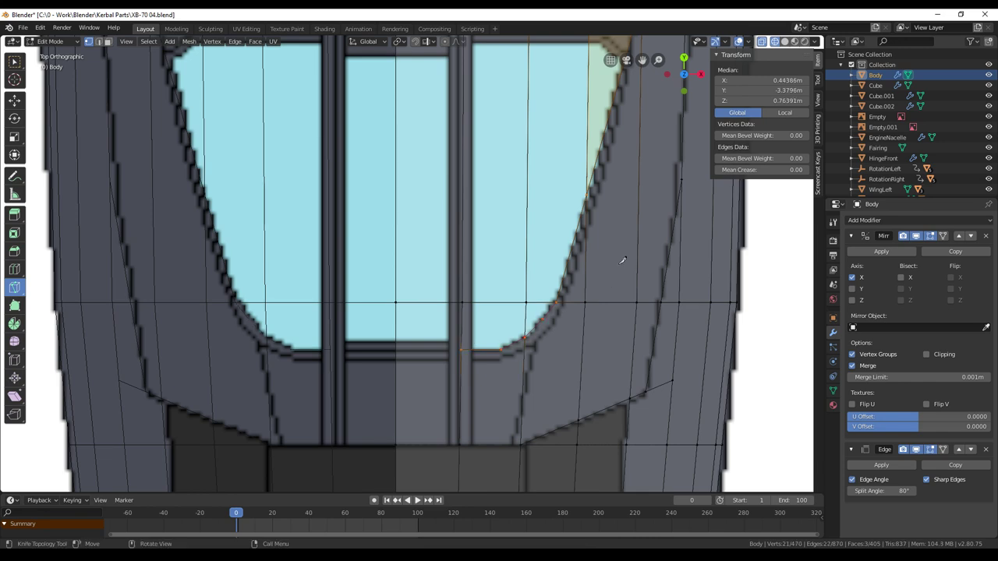
# Step: Undo the last two knife cuts along the windshield's side and front corner
pyautogui.keyDown('shift'); pyautogui.moveTo(622, 261); pyautogui.dragTo(561, 368, button='middle'); pyautogui.keyUp('shift')
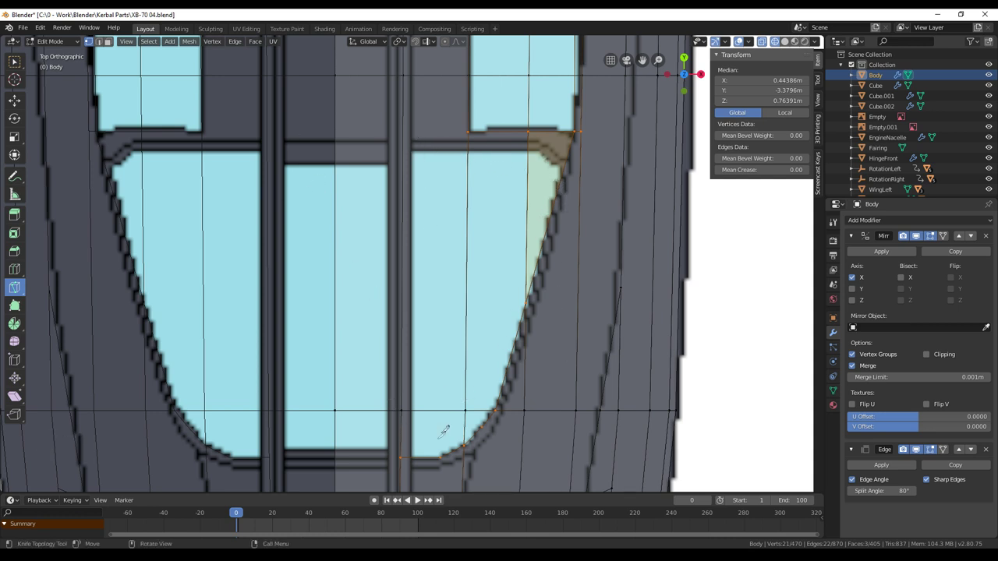
pyautogui.hotkey('ctrl', 'z')
pyautogui.hotkey('ctrl', 'z')
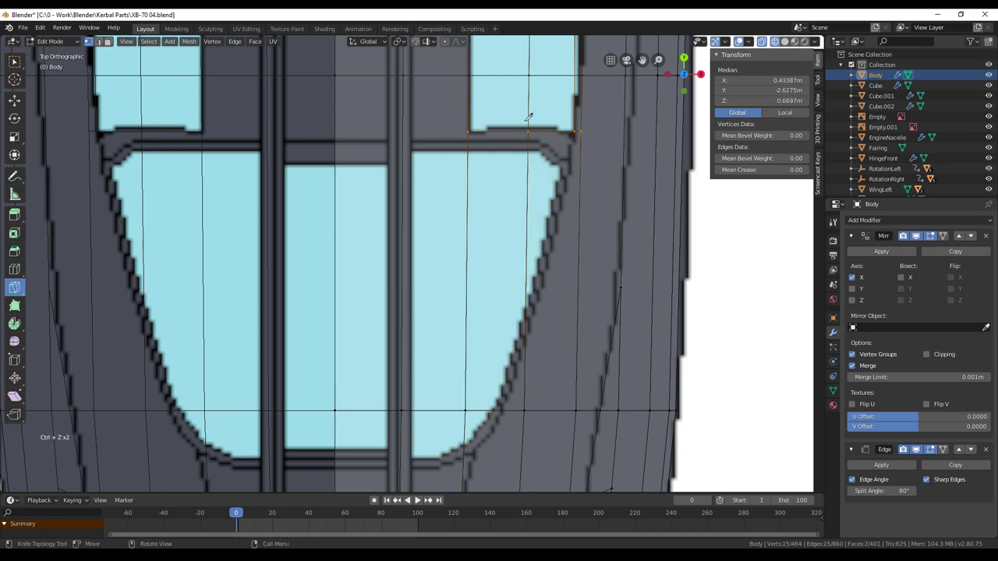
# Step: Knife-cut the windshield's rear edge and its angled outer corner just ahead of the rear side window, following the reference
pyautogui.click(468, 138)
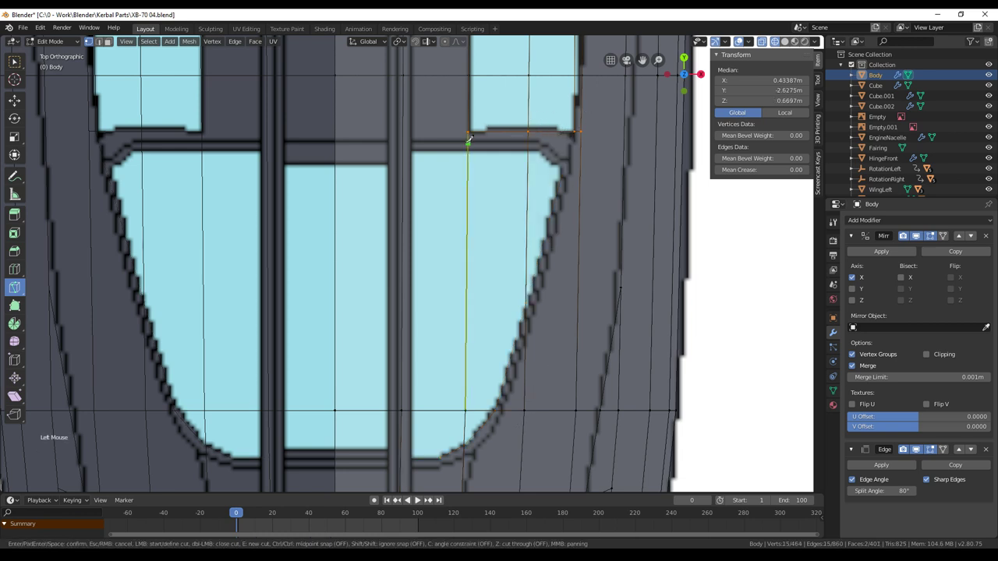
pyautogui.click(535, 144)
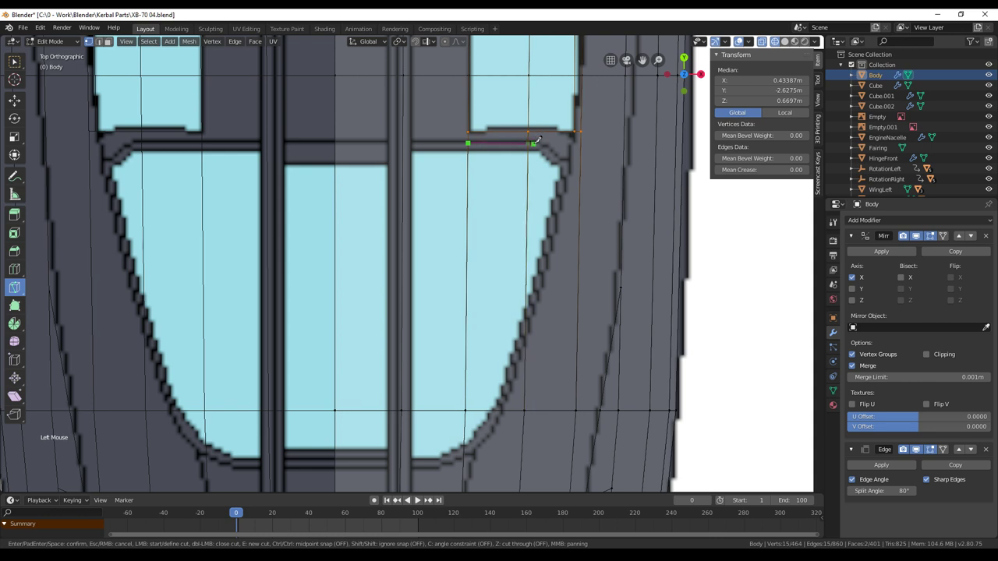
pyautogui.click(580, 165)
pyautogui.press('Return')
# Step: Knife-cut the windshield's outer side and curved front edge from the side window's corner to the fuselage centerline
pyautogui.click(574, 131)
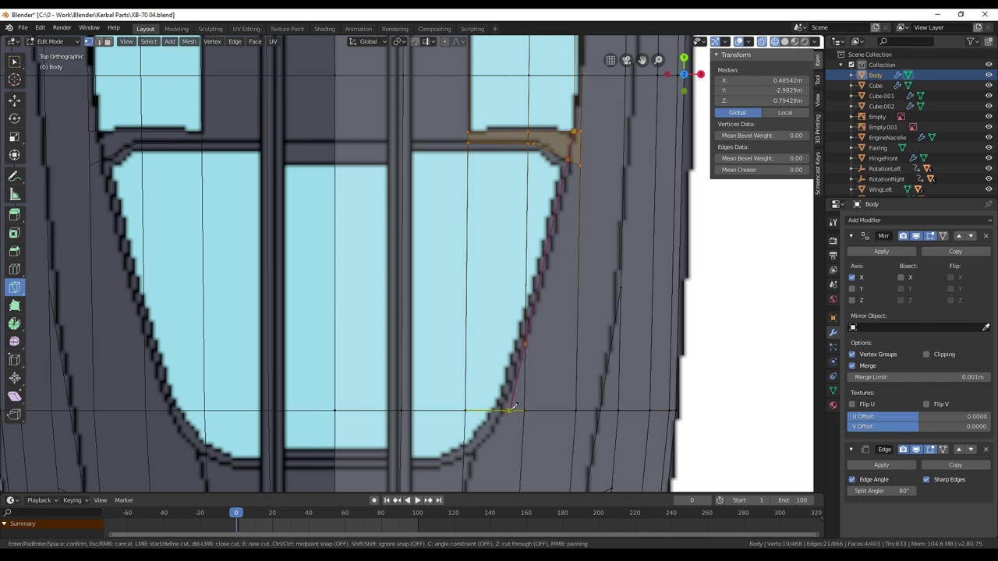
pyautogui.click(527, 341)
pyautogui.press('Return')
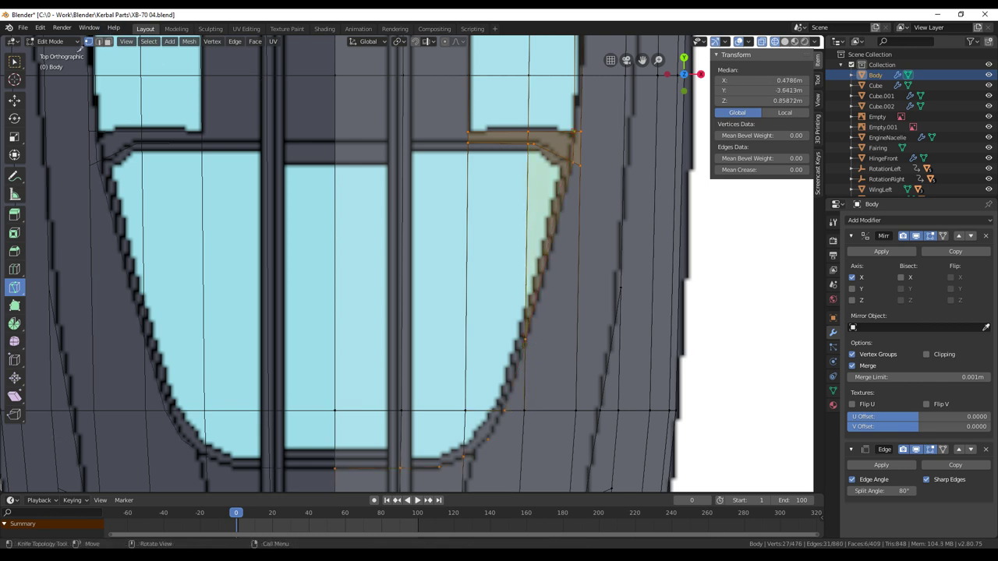
# Step: Select the vertices along the window post on the positive X side and move them slightly toward the centerline
pyautogui.click(89, 43)
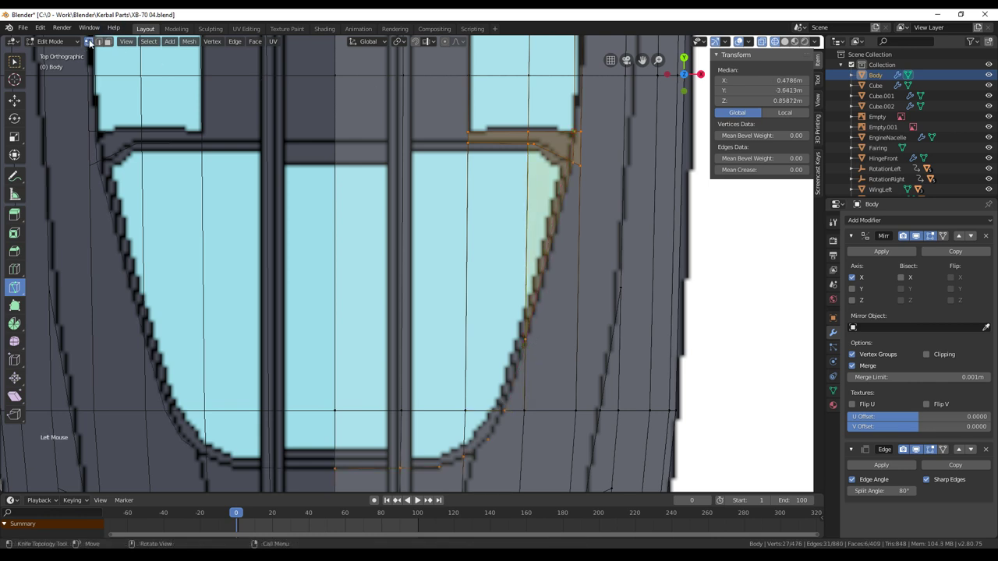
pyautogui.click(14, 99)
pyautogui.click(402, 75)
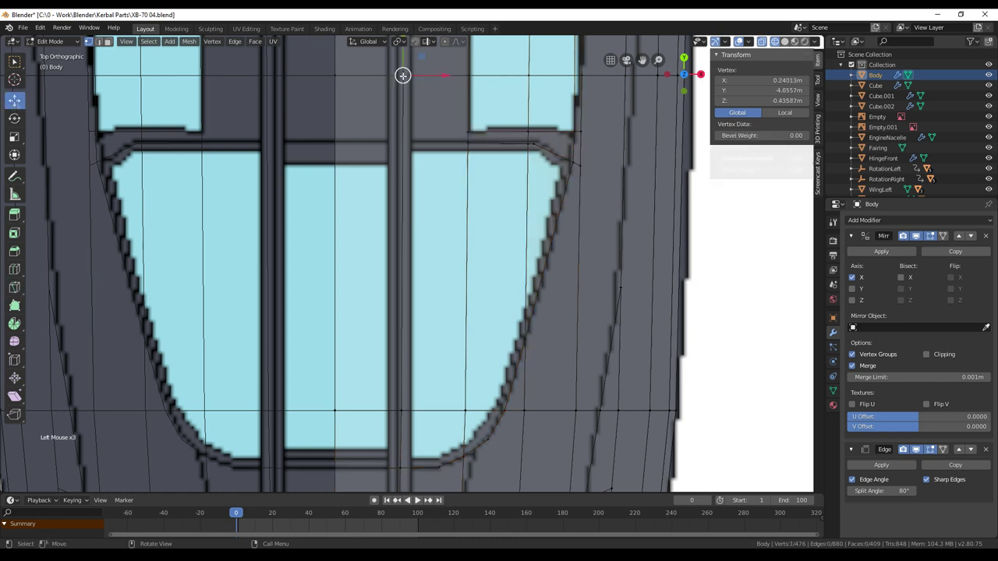
pyautogui.keyDown('shift'); pyautogui.moveTo(390, 187); pyautogui.dragTo(394, 372, button='middle'); pyautogui.keyUp('shift')
pyautogui.keyDown('shift'); pyautogui.moveTo(456, 185); pyautogui.dragTo(456, 356, button='middle'); pyautogui.keyUp('shift')
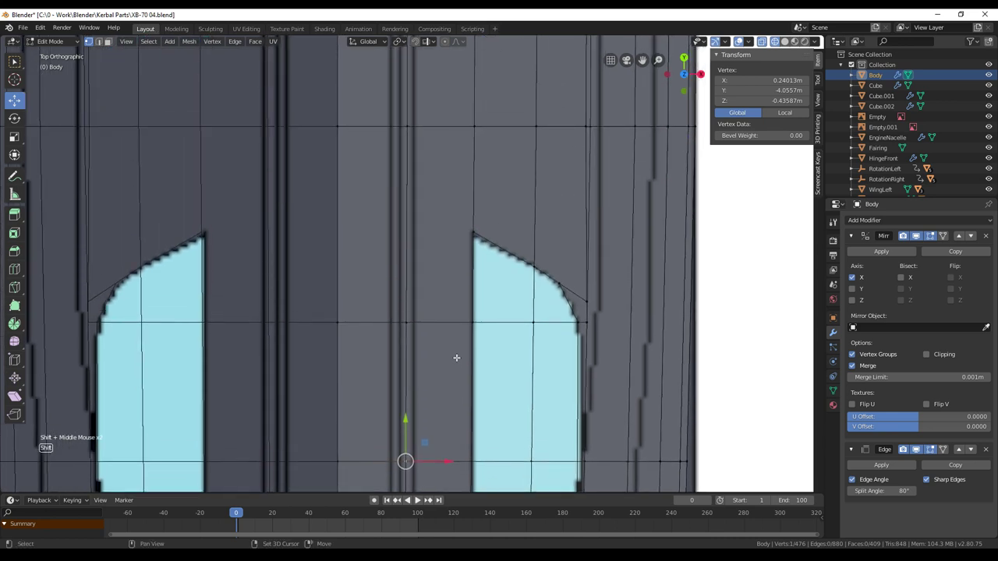
pyautogui.scroll(-4, 460, 315)
pyautogui.scroll(1, 459, 314)
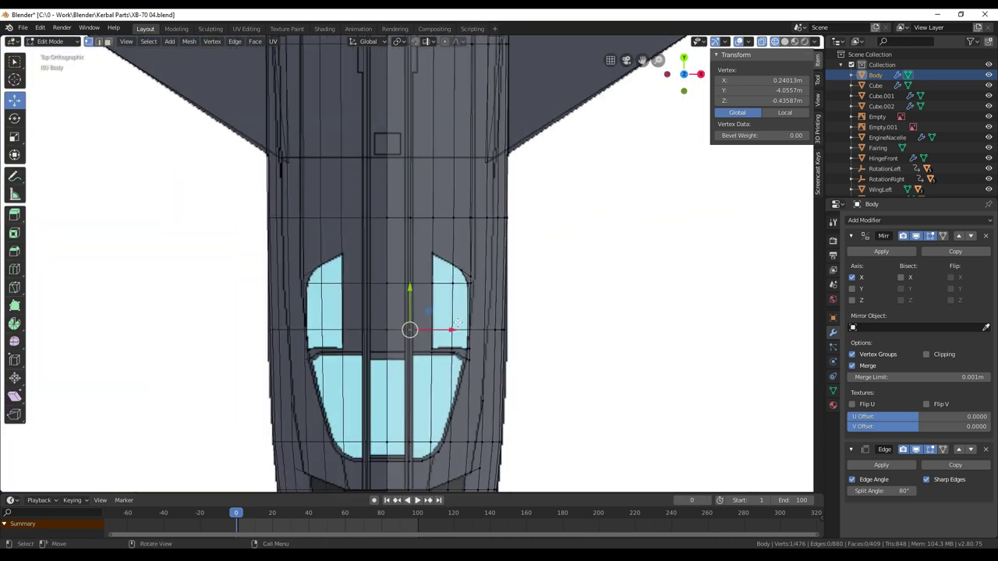
pyautogui.keyDown('shift'); pyautogui.moveTo(467, 398); pyautogui.dragTo(471, 230, button='middle'); pyautogui.keyUp('shift')
pyautogui.scroll(2, 471, 230)
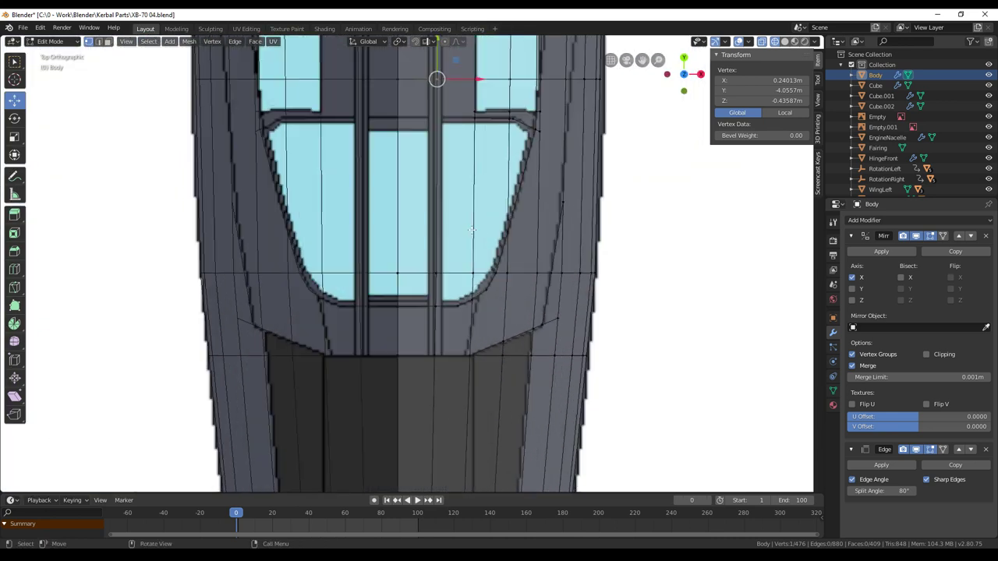
pyautogui.keyDown('shift'); pyautogui.click(436, 272); pyautogui.keyUp('shift')
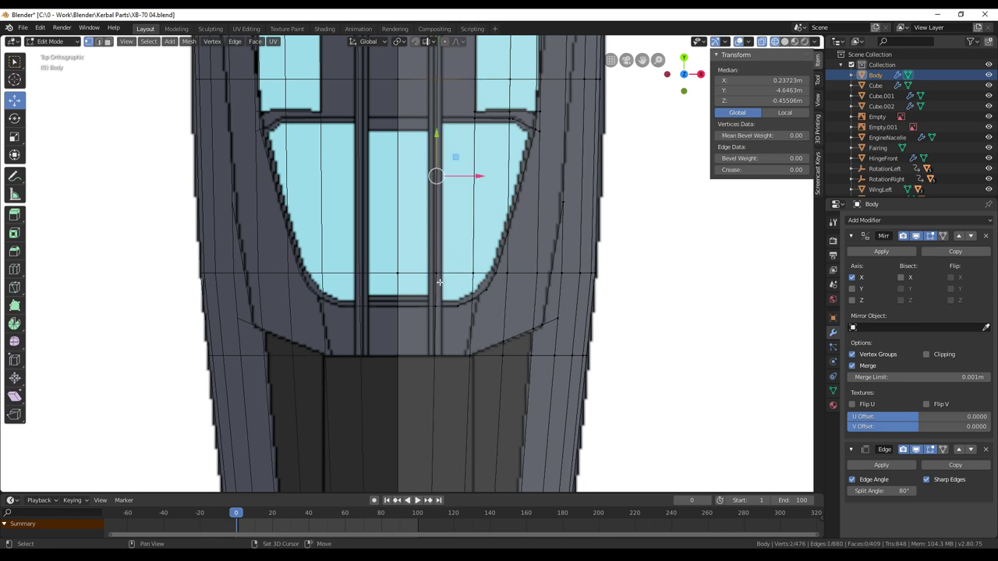
pyautogui.keyDown('shift'); pyautogui.click(436, 272); pyautogui.keyUp('shift')
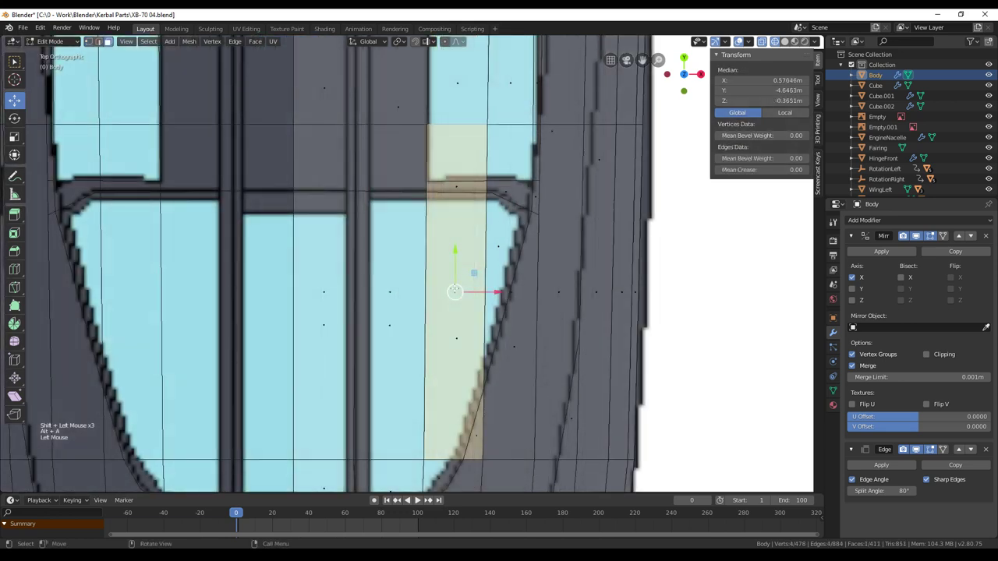
# Step: Select the five faces that make up the windshield pane on the positive X side
pyautogui.click(457, 341)
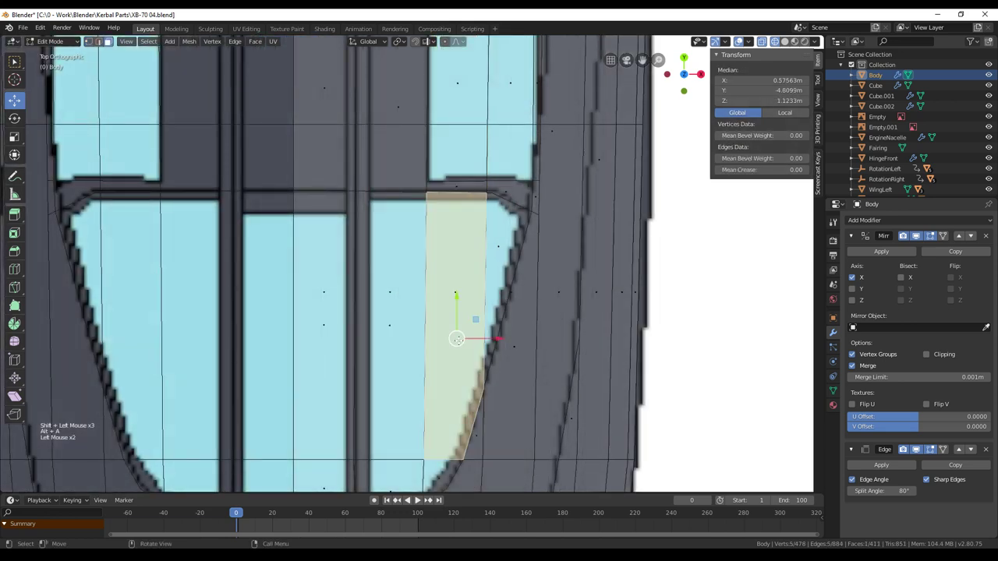
pyautogui.keyDown('shift'); pyautogui.click(391, 324); pyautogui.keyUp('shift')
pyautogui.keyDown('shift'); pyautogui.click(501, 245); pyautogui.keyUp('shift')
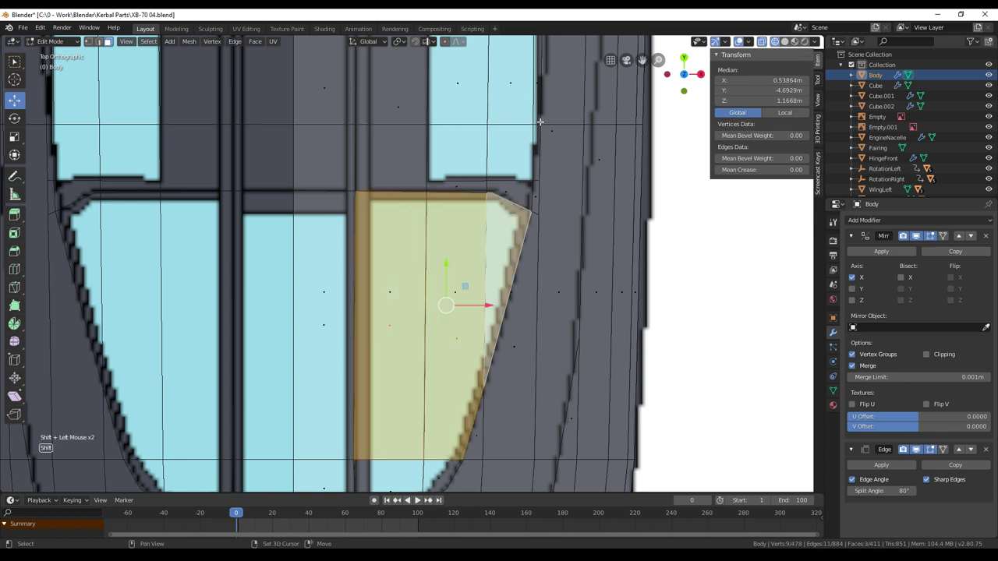
pyautogui.keyDown('shift'); pyautogui.moveTo(575, 206); pyautogui.dragTo(591, 152, button='middle'); pyautogui.keyUp('shift')
pyautogui.keyDown('shift'); pyautogui.click(477, 360); pyautogui.keyUp('shift')
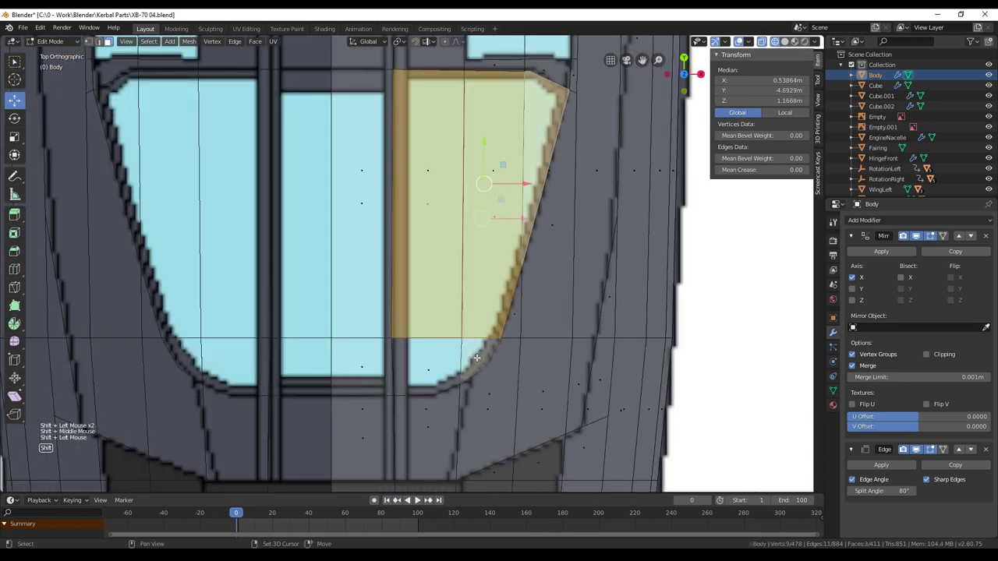
pyautogui.keyDown('shift'); pyautogui.click(438, 357); pyautogui.keyUp('shift')
pyautogui.scroll(-2, 438, 357)
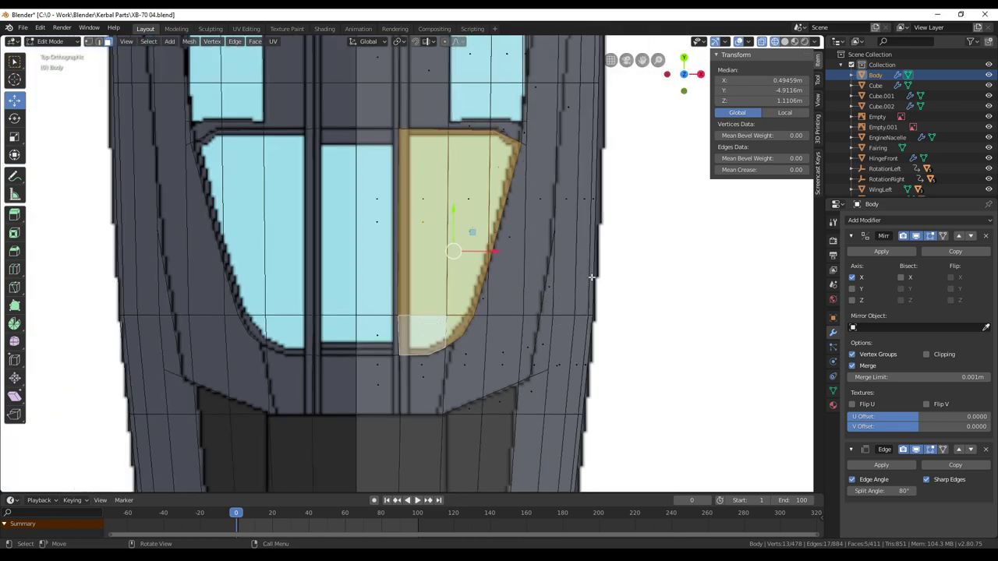
# Step: Try insetting the selected windshield faces by about 0.0072 m
pyautogui.press('i')
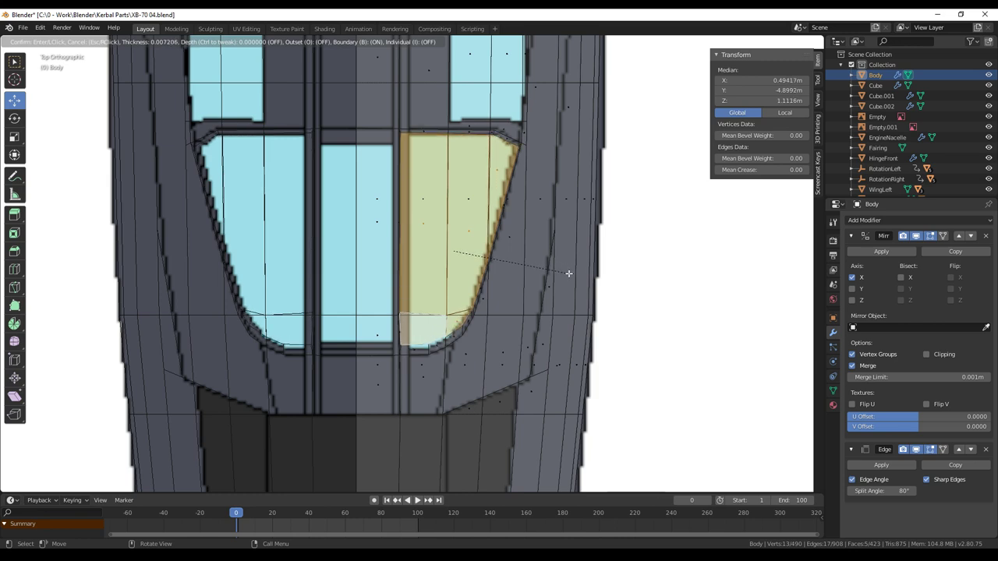
pyautogui.click(568, 273)
pyautogui.scroll(2, 568, 274)
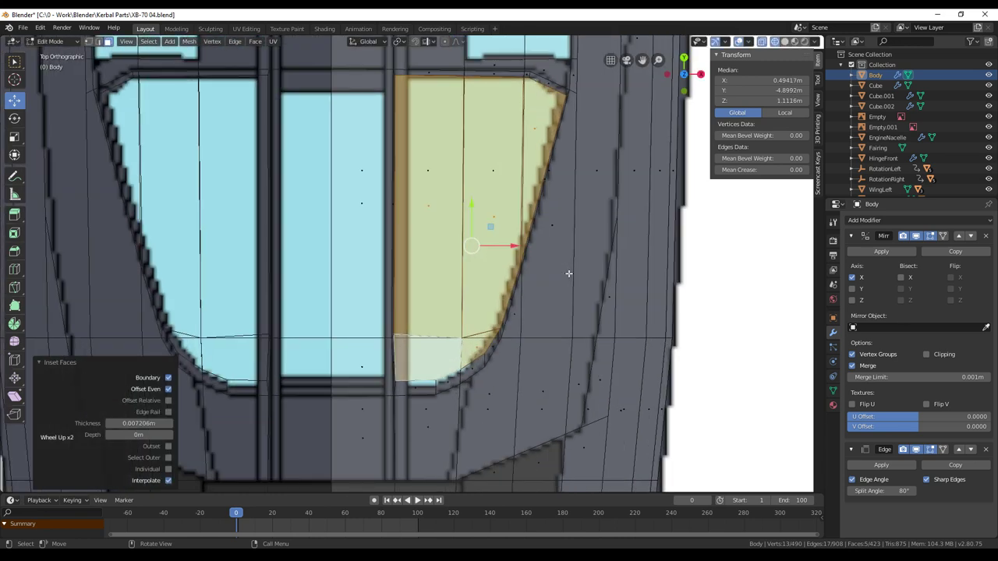
pyautogui.hotkey('ctrl', 'z')
# Step: Set the pivot point to Bounding Box Center and inset the selected windshield faces to form the frame
pyautogui.click(369, 41)
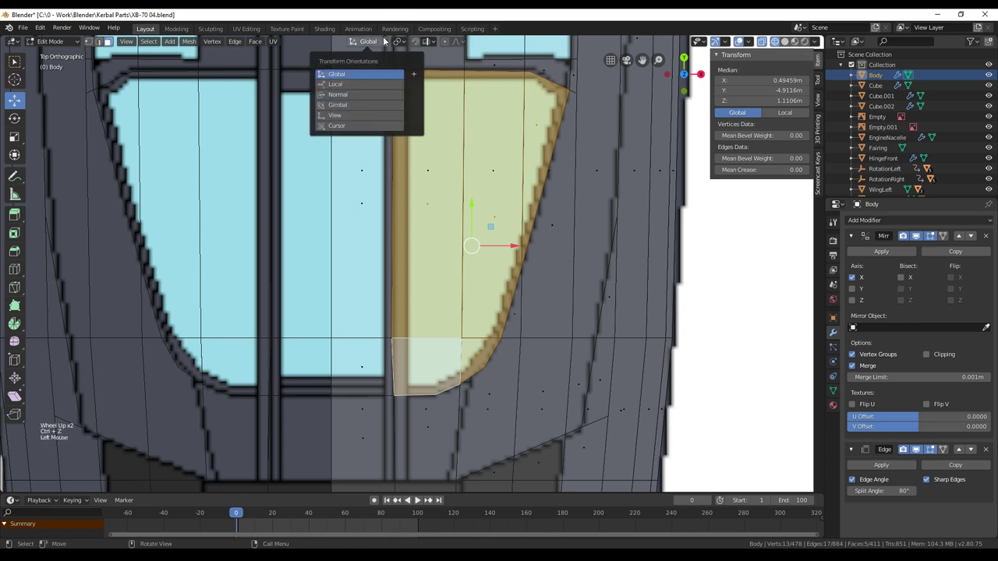
pyautogui.click(388, 41)
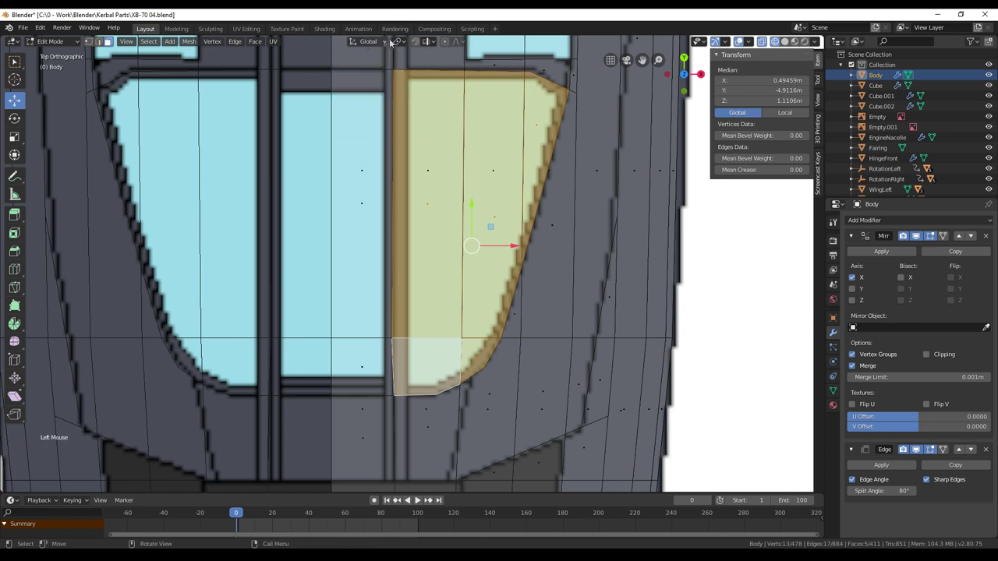
pyautogui.click(399, 42)
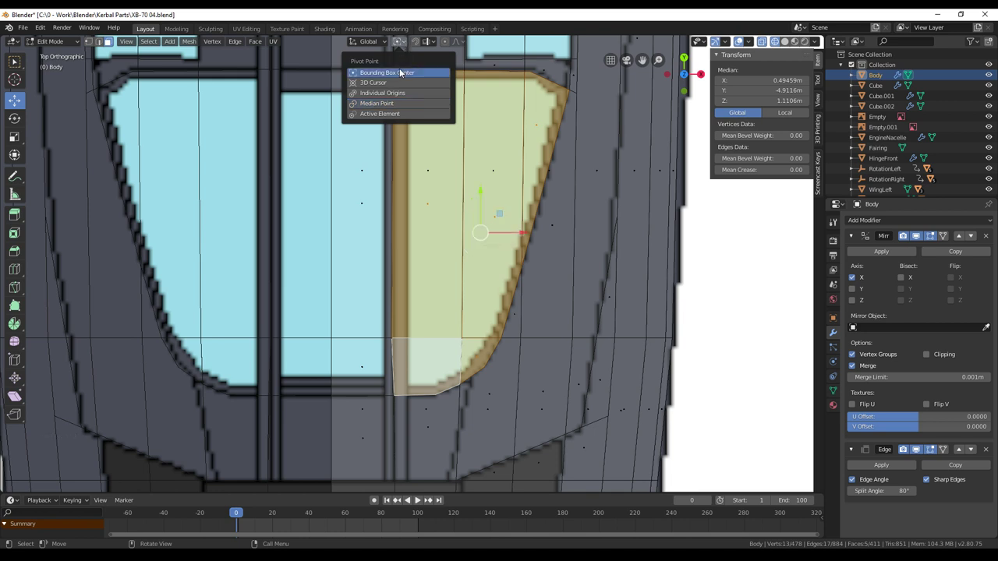
pyautogui.click(390, 73)
pyautogui.press('i')
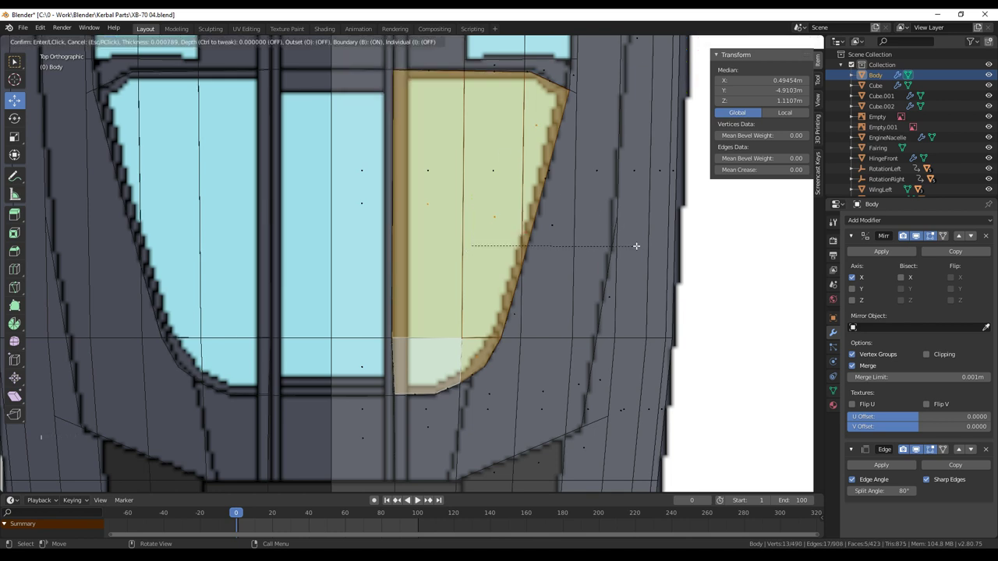
pyautogui.click(583, 226)
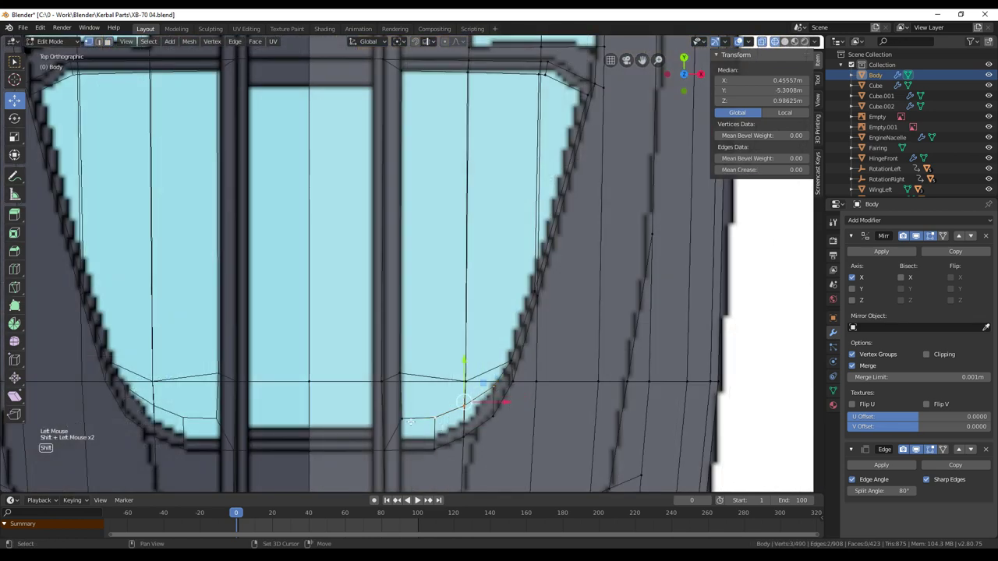
# Step: Move the inset's front-edge vertices forward and its rear corner vertex 0.011 m along Y, matching the reference frame
pyautogui.keyDown('shift'); pyautogui.click(402, 419); pyautogui.keyUp('shift')
pyautogui.moveTo(448, 360); pyautogui.dragTo(448, 374)
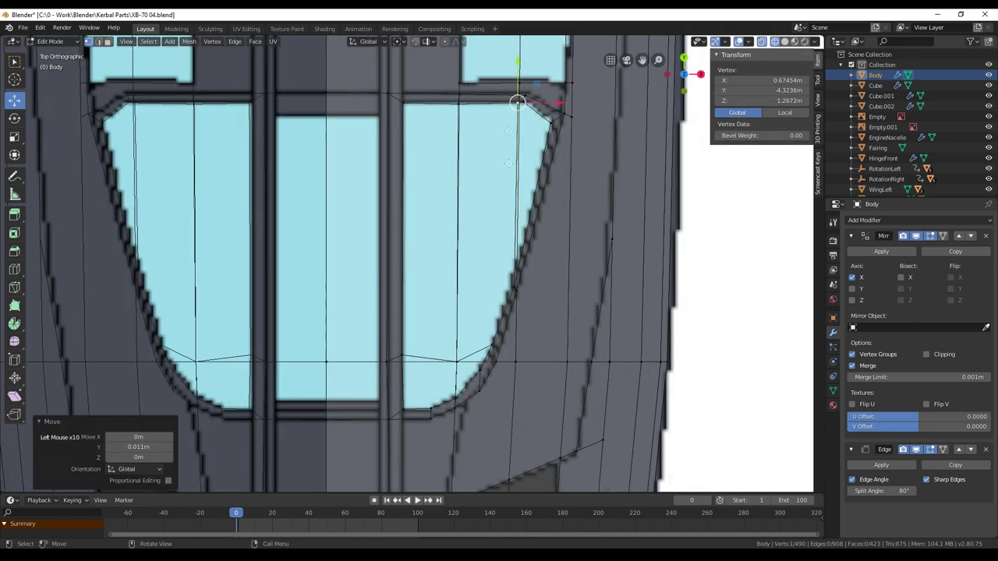
# Step: Switch to solid shading and move the inset's vertex beside the window post -0.0268 m along Y, straightening the cross edge
pyautogui.scroll(-1, 510, 191)
pyautogui.press('z')
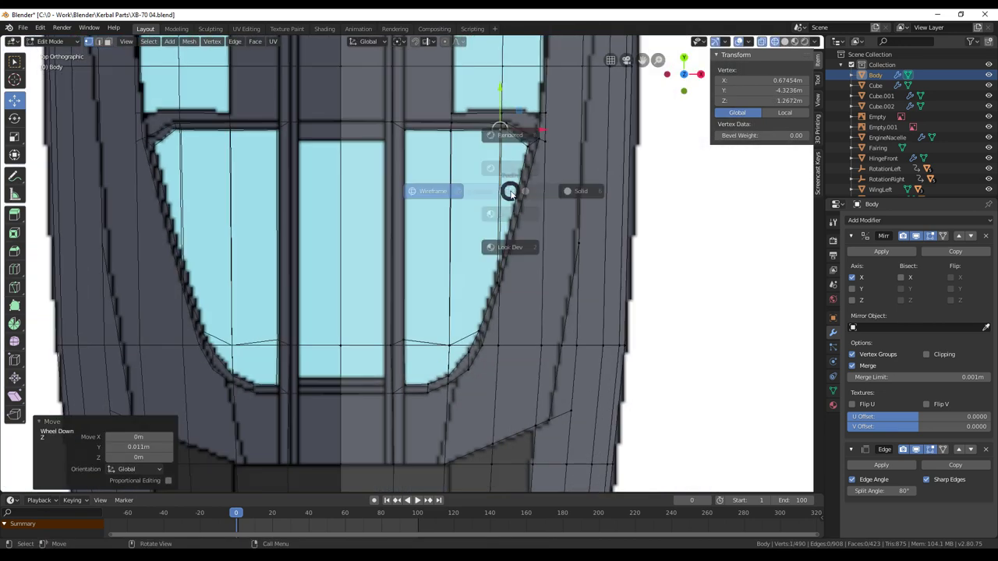
pyautogui.moveTo(537, 291); pyautogui.dragTo(422, 335, button='middle')
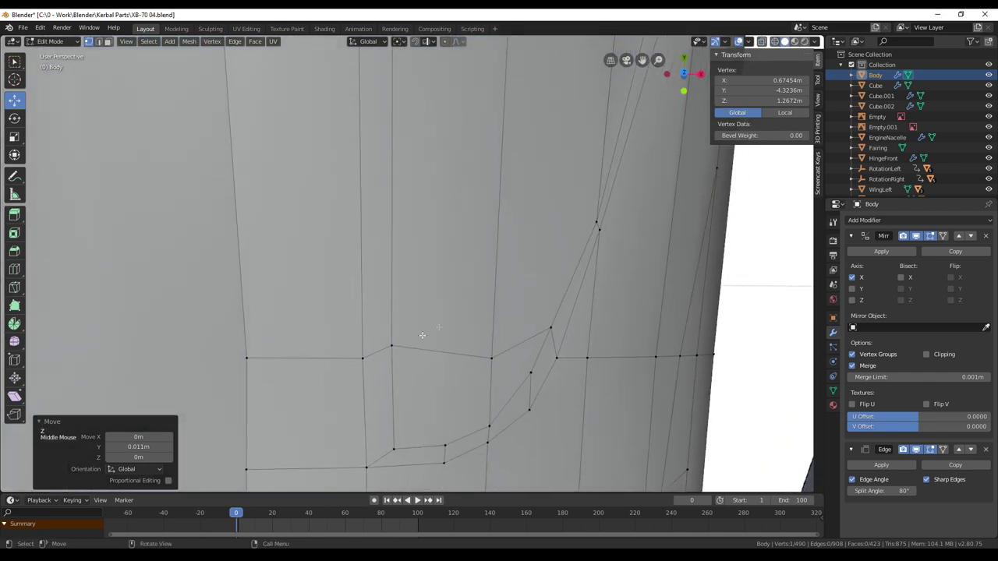
pyautogui.click(394, 345)
pyautogui.moveTo(395, 307); pyautogui.dragTo(400, 322)
pyautogui.scroll(-3, 483, 316)
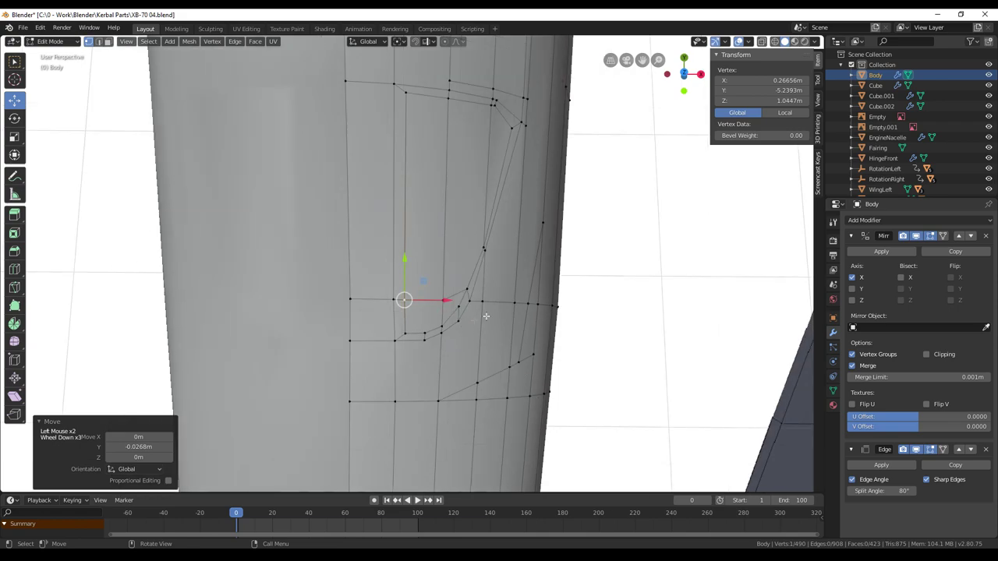
pyautogui.moveTo(556, 307); pyautogui.dragTo(489, 204, button='middle')
pyautogui.scroll(-2, 491, 247)
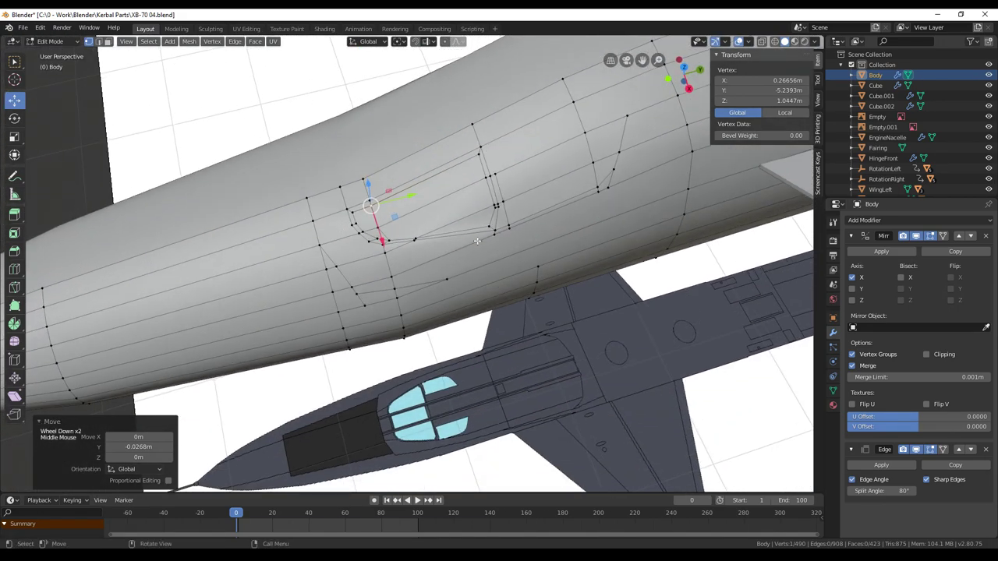
pyautogui.moveTo(454, 251); pyautogui.dragTo(530, 274, button='middle')
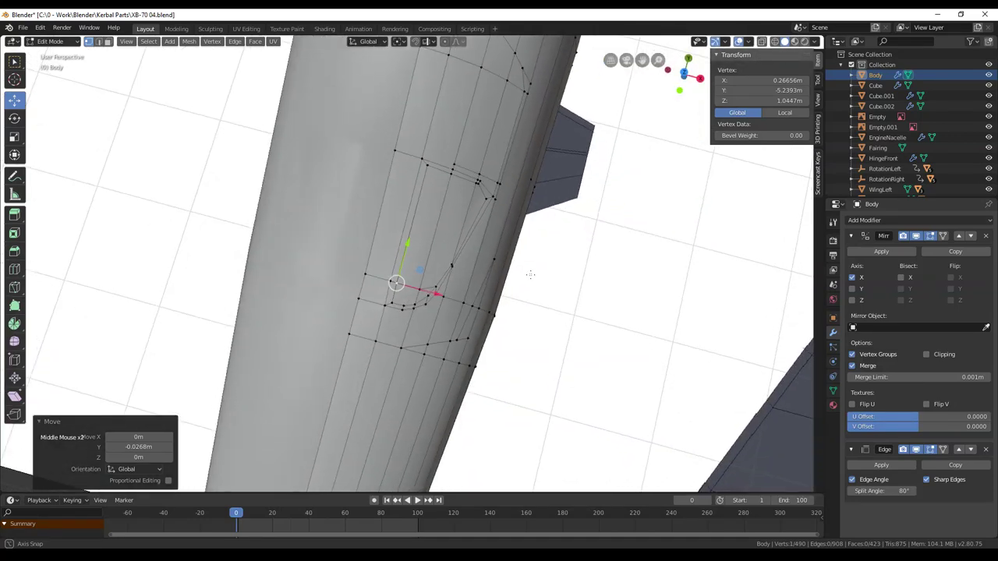
# Step: Show the windshield in top orthographic wireframe over the reference drawing and clear the vertex selection
pyautogui.press('KP_5')
pyautogui.press('KP_7')
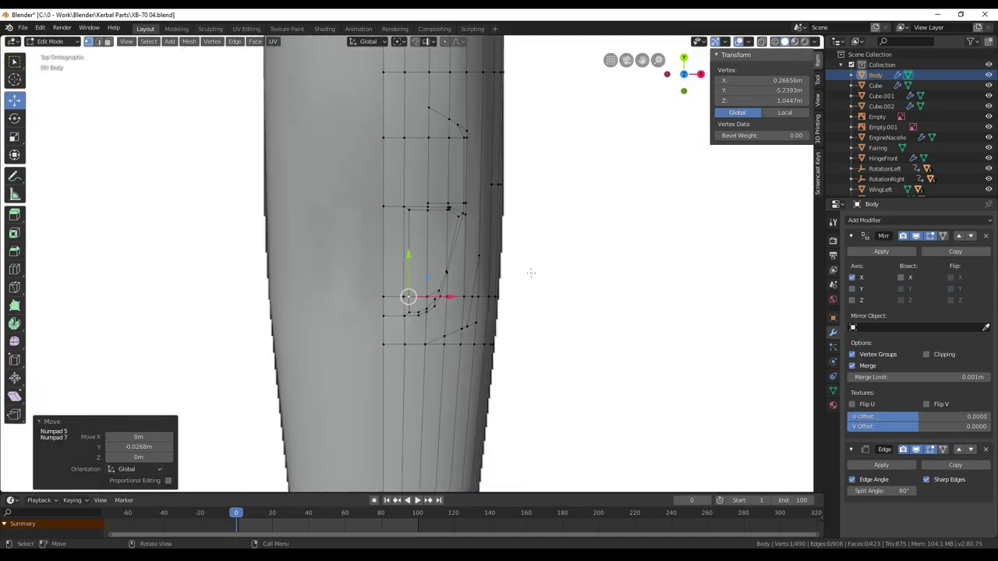
pyautogui.press('KP_3')
pyautogui.press('KP_3')
pyautogui.press('KP_7')
pyautogui.press('z')
pyautogui.scroll(4, 531, 252)
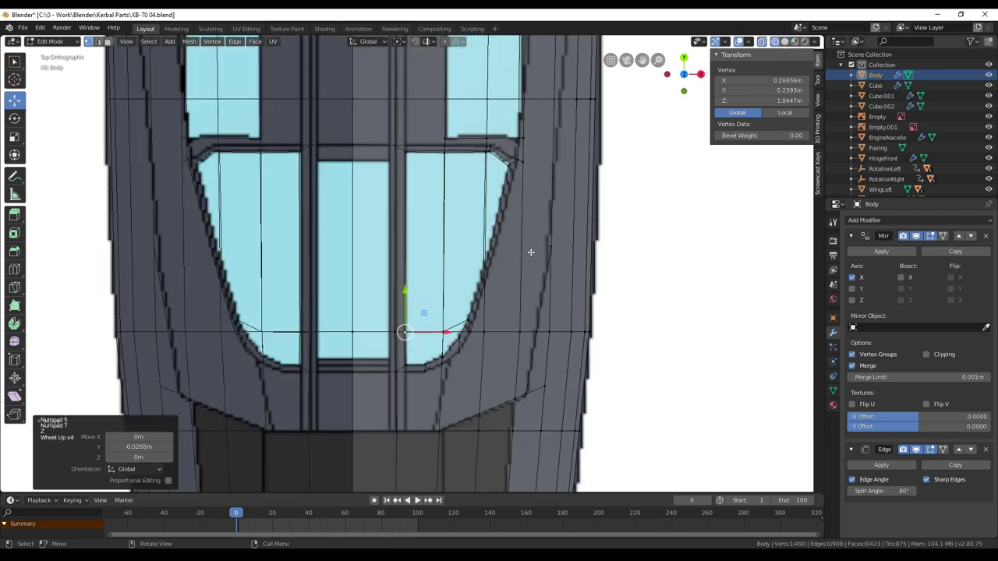
pyautogui.scroll(3, 404, 287)
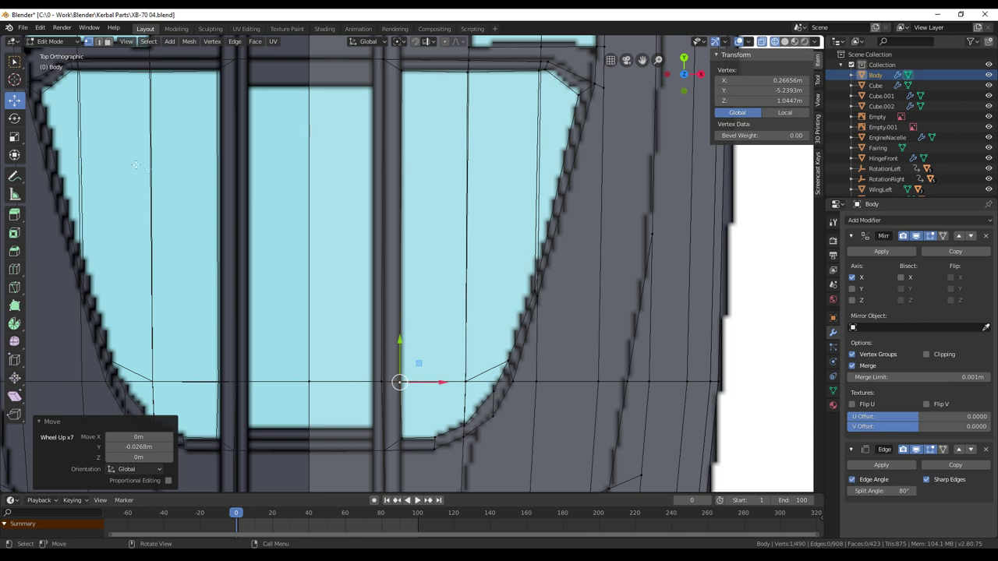
pyautogui.scroll(-1, 174, 155)
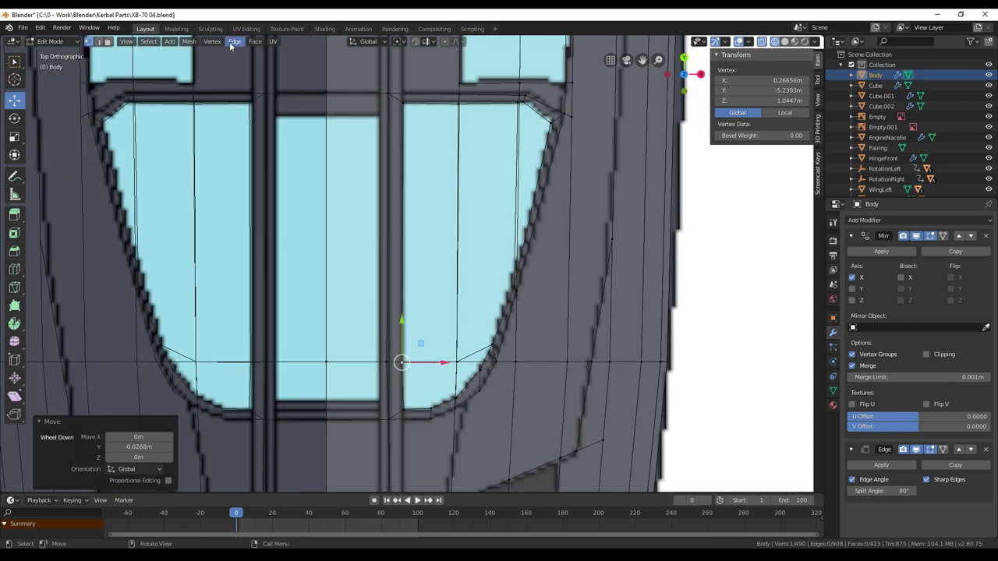
pyautogui.click(404, 182)
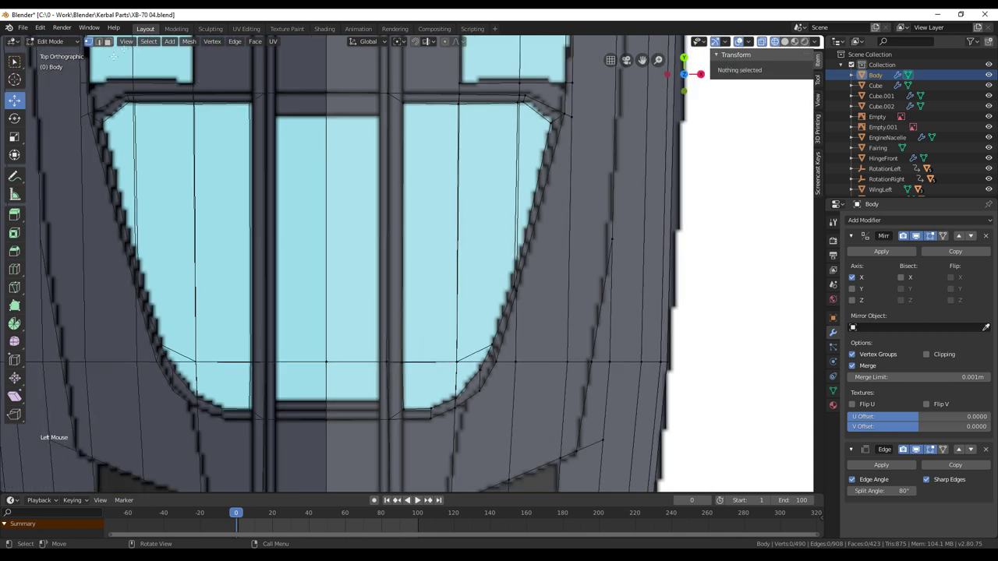
# Step: Select the inner outline edges of the side windshield pane and mark them as a seam
pyautogui.click(98, 41)
pyautogui.click(404, 174)
pyautogui.keyDown('shift'); pyautogui.click(434, 104); pyautogui.keyUp('shift')
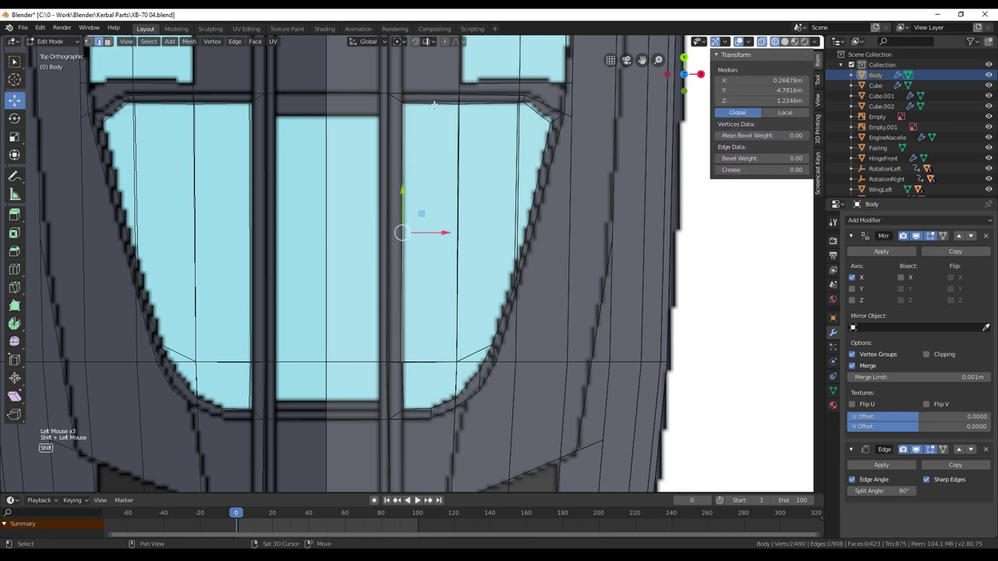
pyautogui.keyDown('shift'); pyautogui.click(520, 102); pyautogui.keyUp('shift')
pyautogui.keyDown('shift'); pyautogui.click(528, 102); pyautogui.keyUp('shift')
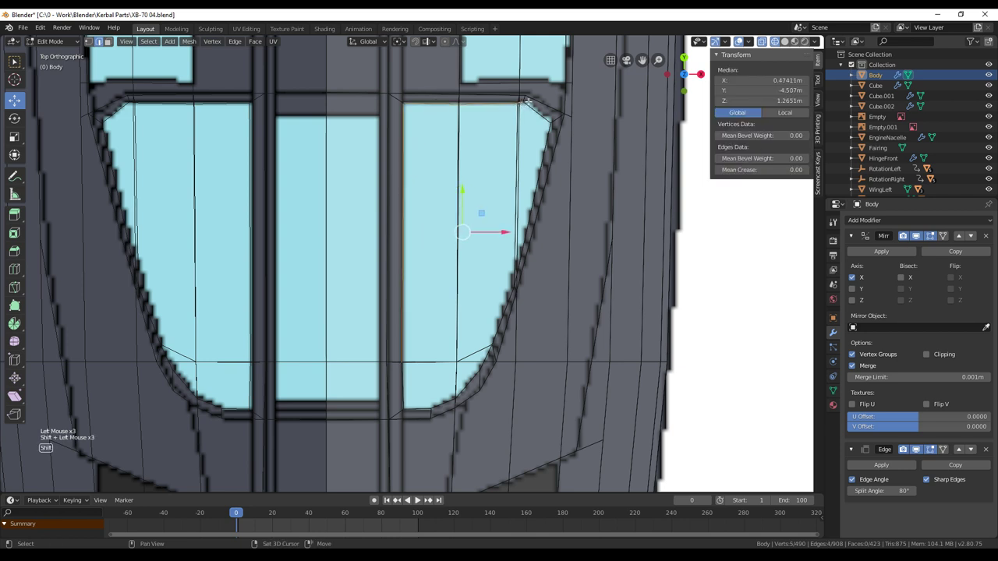
pyautogui.keyDown('shift'); pyautogui.click(535, 111); pyautogui.keyUp('shift')
pyautogui.keyDown('shift'); pyautogui.click(525, 237); pyautogui.keyUp('shift')
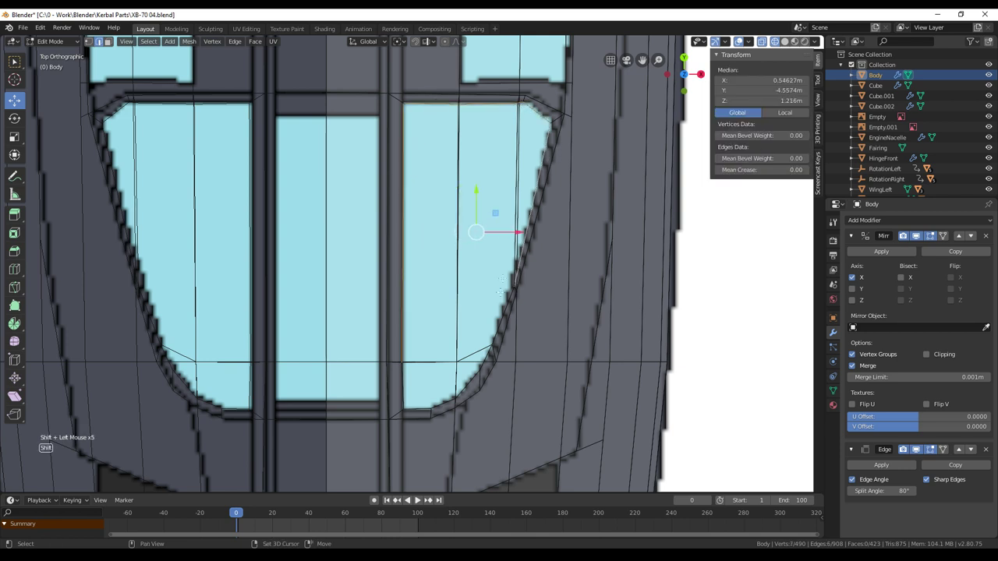
pyautogui.keyDown('shift'); pyautogui.click(492, 340); pyautogui.keyUp('shift')
pyautogui.keyDown('shift'); pyautogui.click(485, 357); pyautogui.keyUp('shift')
pyautogui.keyDown('shift'); pyautogui.click(481, 372); pyautogui.keyUp('shift')
pyautogui.keyDown('shift'); pyautogui.click(441, 404); pyautogui.keyUp('shift')
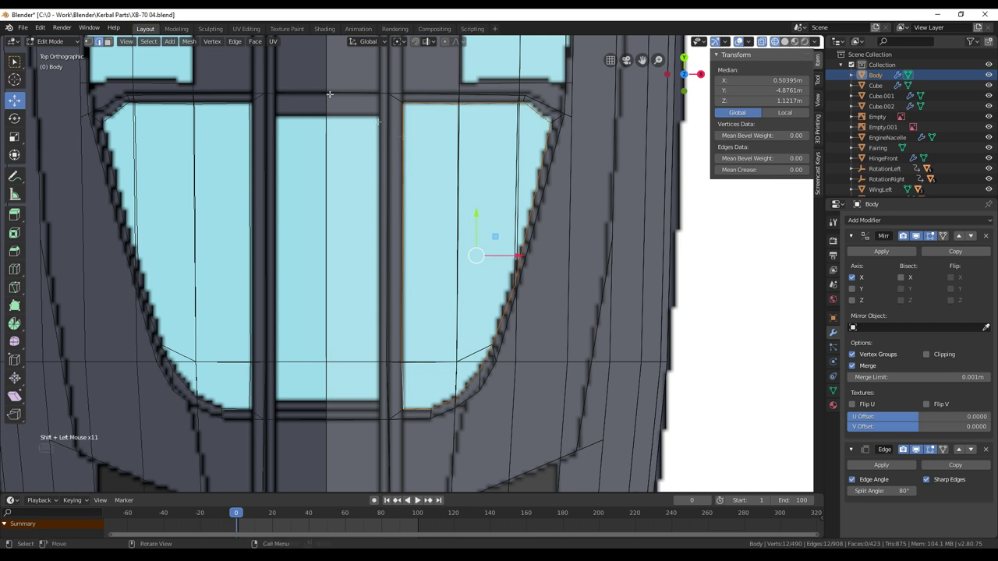
pyautogui.click(234, 41)
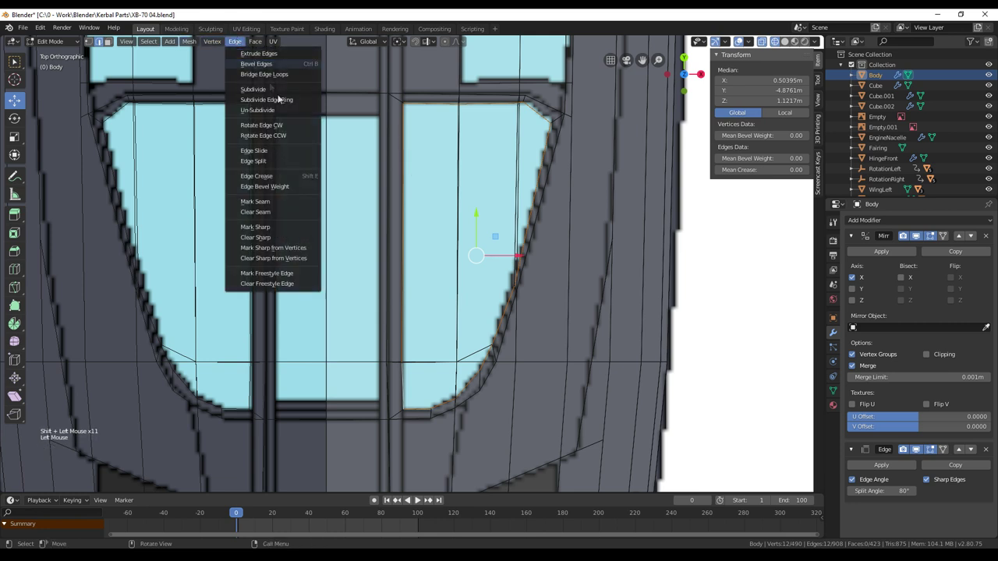
pyautogui.click(270, 202)
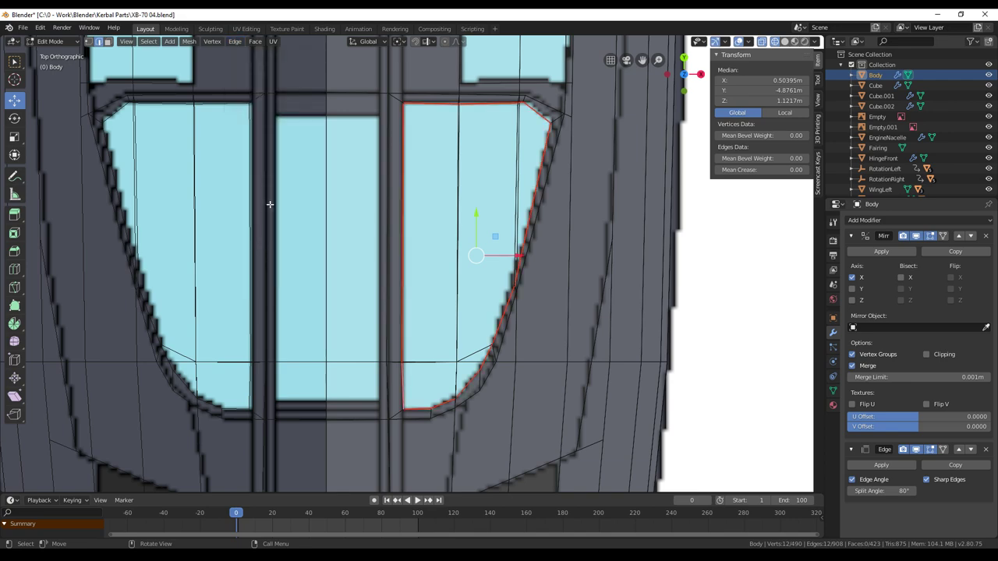
# Step: Select the vertices along the cross edge near the windshield's front and move them 0.0298 m along Z
pyautogui.scroll(-4, 640, 199)
pyautogui.moveTo(640, 199); pyautogui.dragTo(612, 220, button='middle')
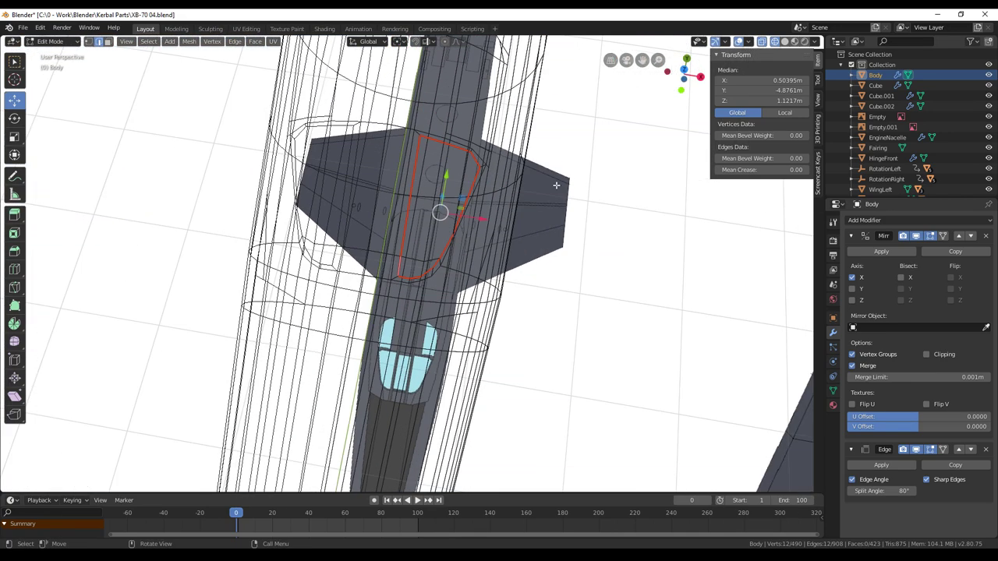
pyautogui.scroll(1, 556, 186)
pyautogui.moveTo(558, 190); pyautogui.dragTo(460, 267, button='middle')
pyautogui.scroll(3, 503, 293)
pyautogui.scroll(2, 503, 292)
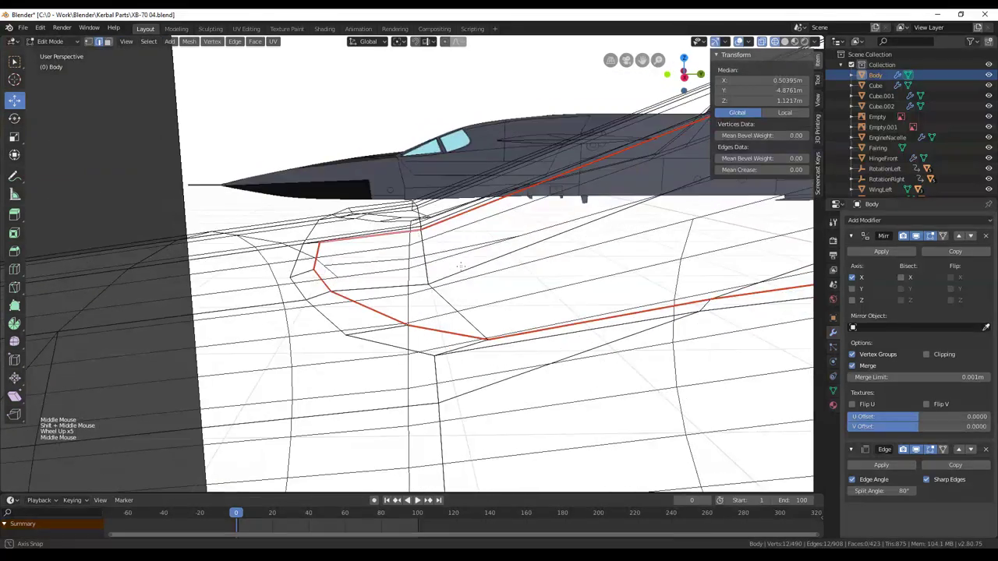
pyautogui.click(87, 41)
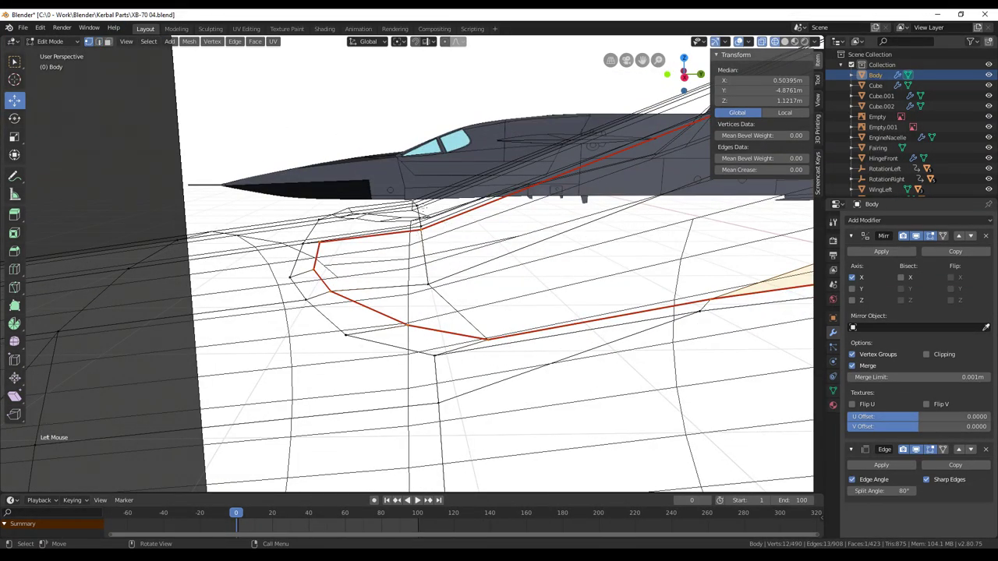
pyautogui.click(428, 285)
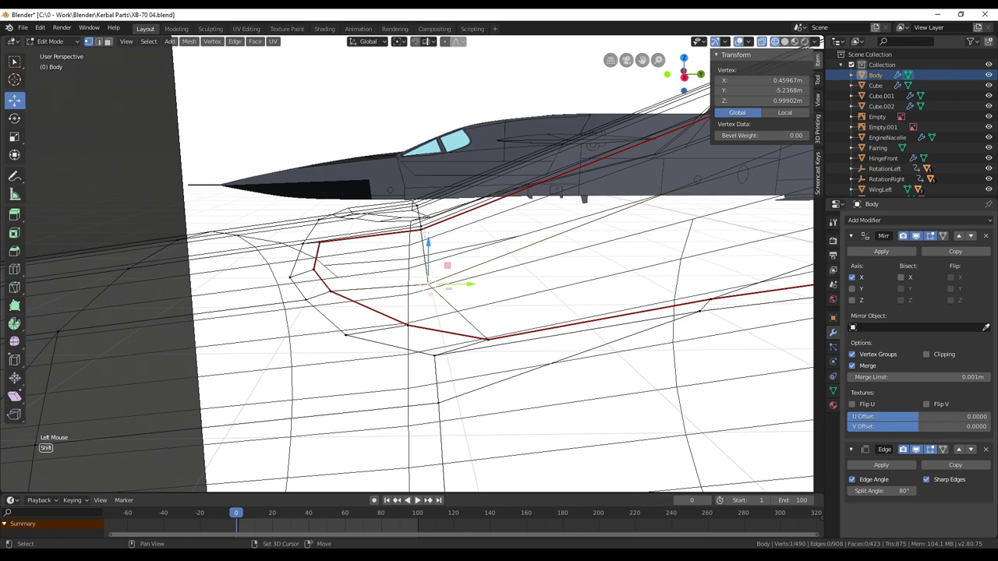
pyautogui.keyDown('shift'); pyautogui.click(419, 226); pyautogui.keyUp('shift')
pyautogui.keyDown('shift'); pyautogui.click(421, 224); pyautogui.keyUp('shift')
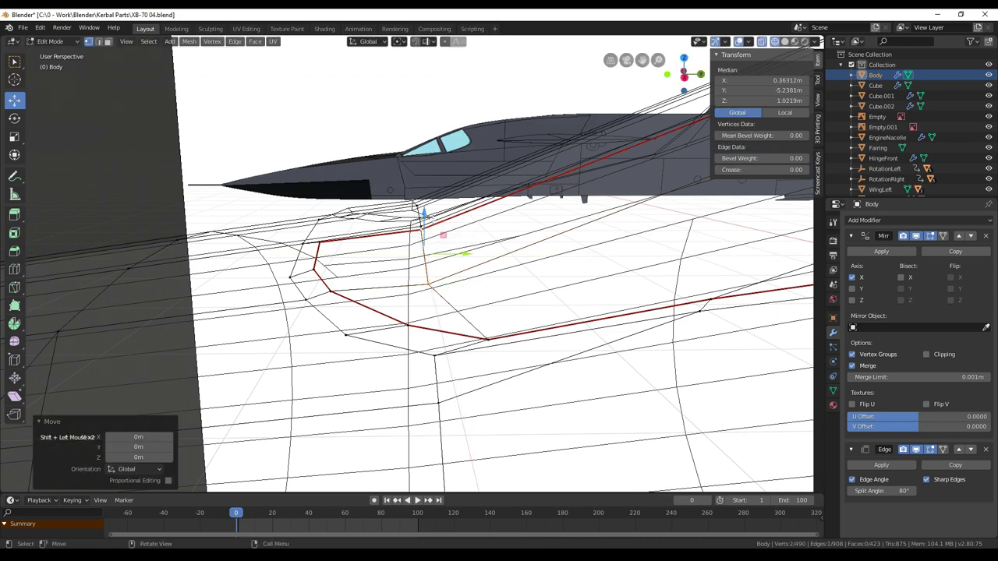
pyautogui.moveTo(421, 224); pyautogui.dragTo(471, 272, button='middle')
pyautogui.keyDown('shift'); pyautogui.click(480, 264); pyautogui.keyUp('shift')
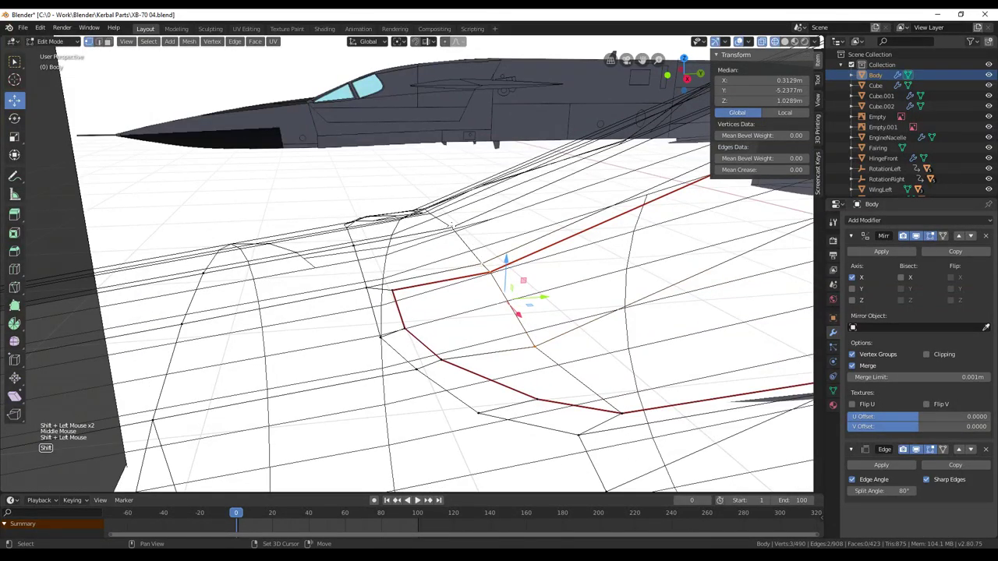
pyautogui.moveTo(435, 212); pyautogui.dragTo(477, 242, button='middle')
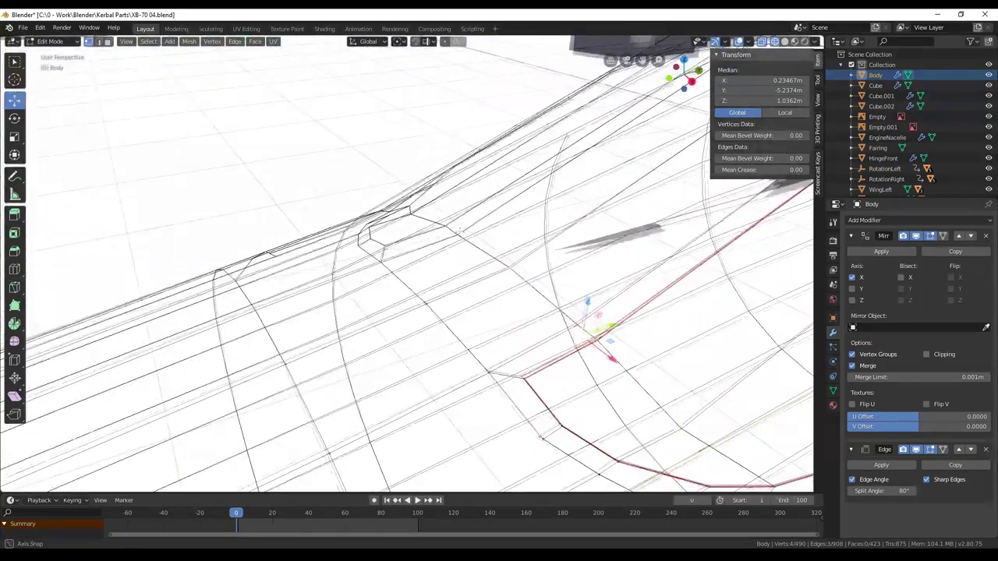
pyautogui.moveTo(518, 229); pyautogui.dragTo(464, 343, button='middle')
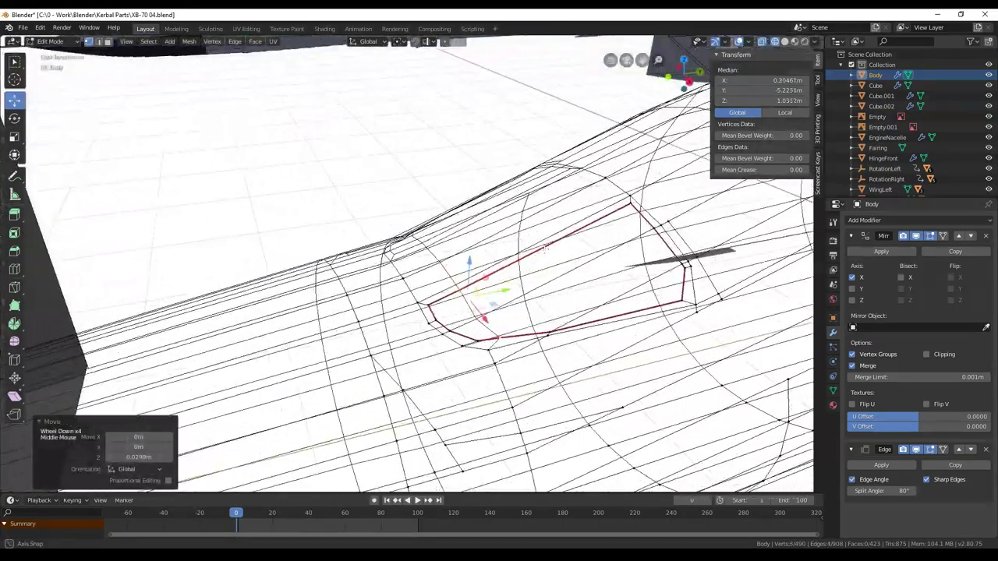
# Step: Outline the centre windshield pane inside its frame and mark that outline as a seam
pyautogui.press('KP_5')
pyautogui.press('KP_7')
pyautogui.scroll(4, 544, 319)
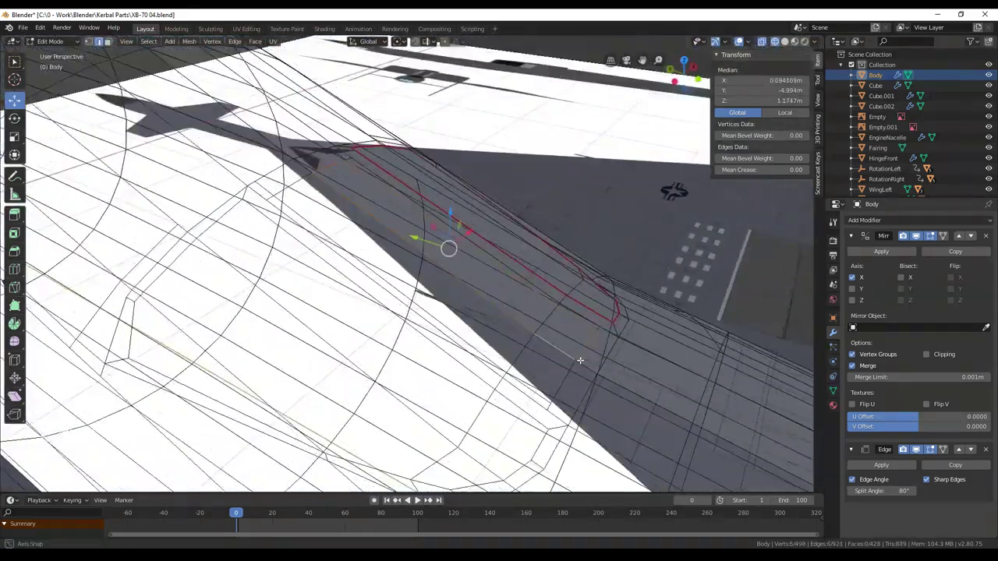
pyautogui.moveTo(579, 357); pyautogui.dragTo(505, 353, button='middle')
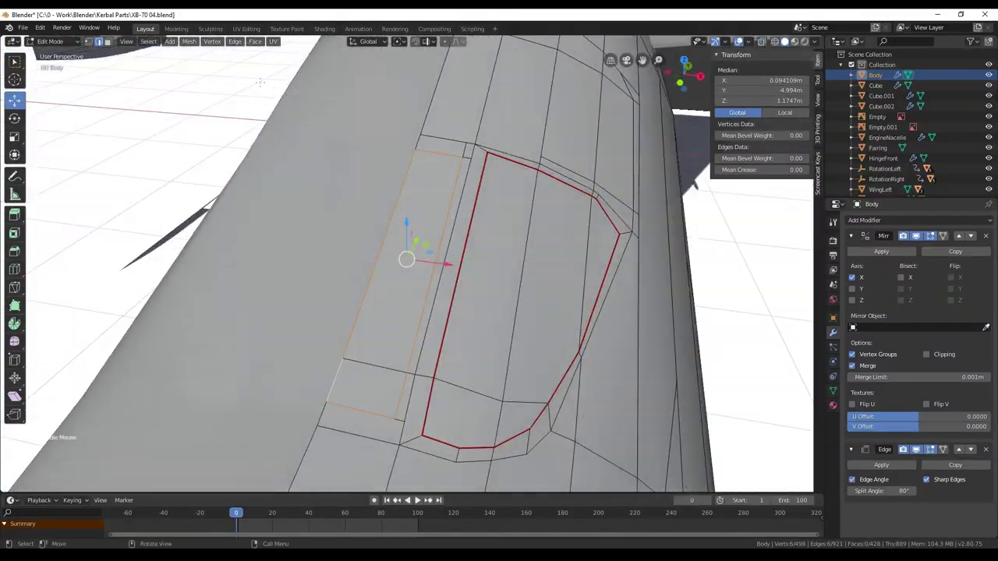
pyautogui.click(235, 41)
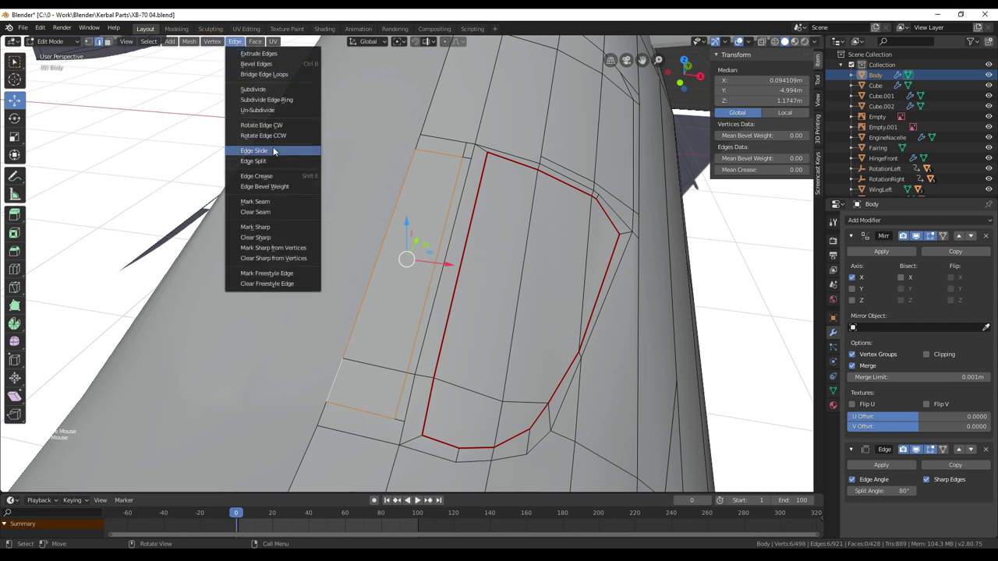
pyautogui.click(271, 203)
# Step: Move the vertex on the post between the centre and side windshield panes 0.00256 m along Z
pyautogui.moveTo(524, 241); pyautogui.dragTo(527, 282, button='middle')
pyautogui.press('KP_7')
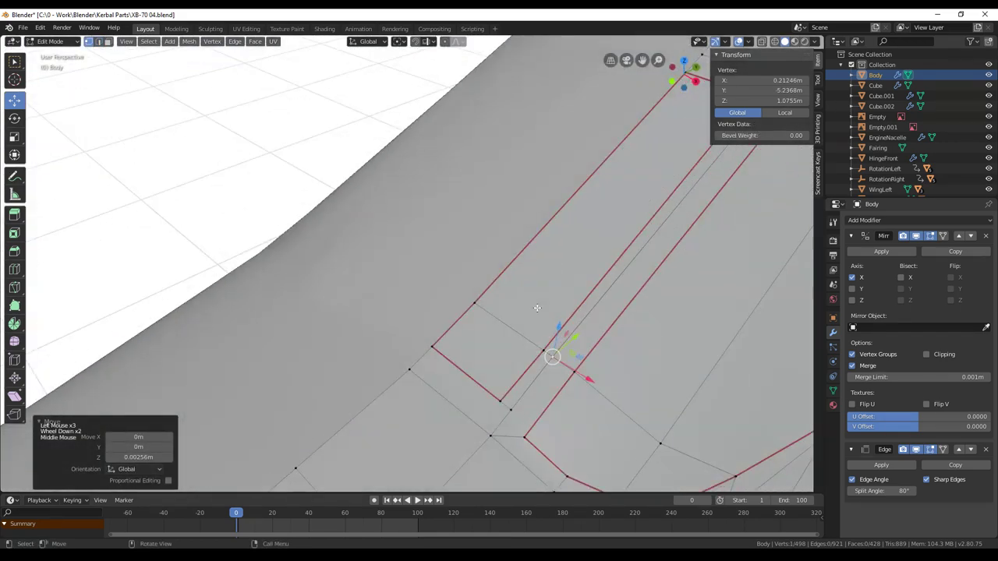
pyautogui.scroll(-4, 537, 304)
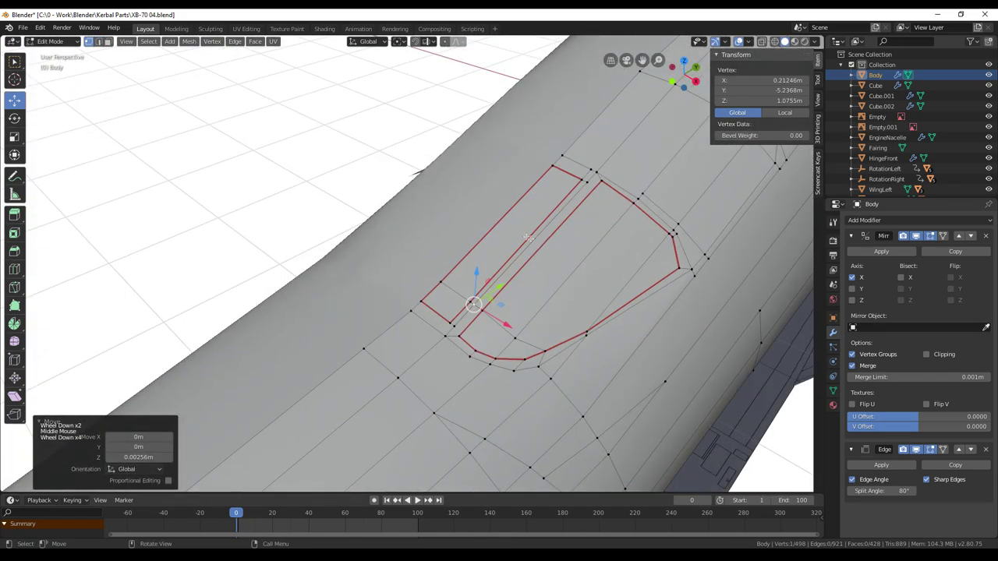
pyautogui.moveTo(528, 238); pyautogui.dragTo(610, 226, button='middle')
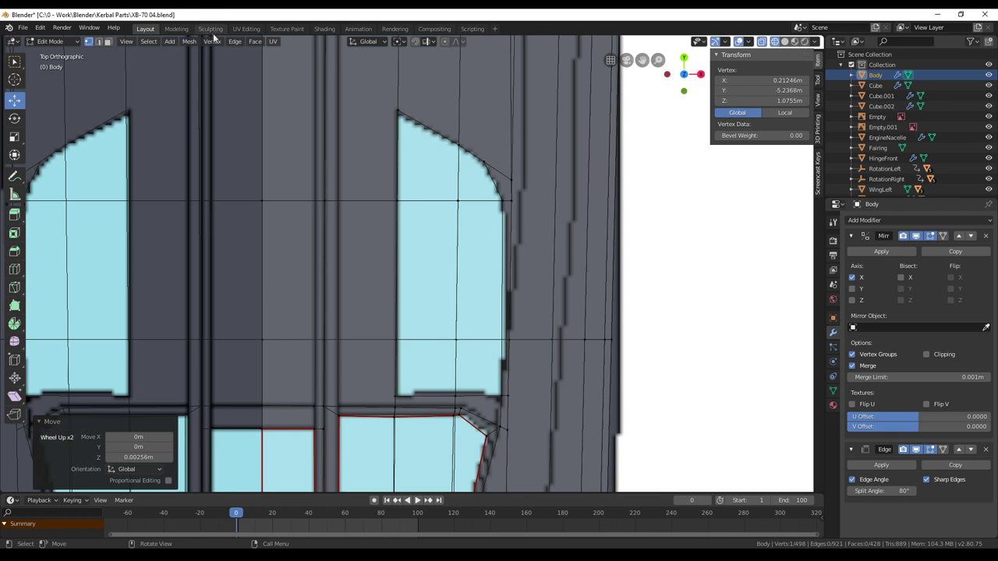
# Step: Select the outline edges of the side window behind the windshield in wireframe top view and mark them as a seam
pyautogui.click(235, 41)
pyautogui.click(434, 131)
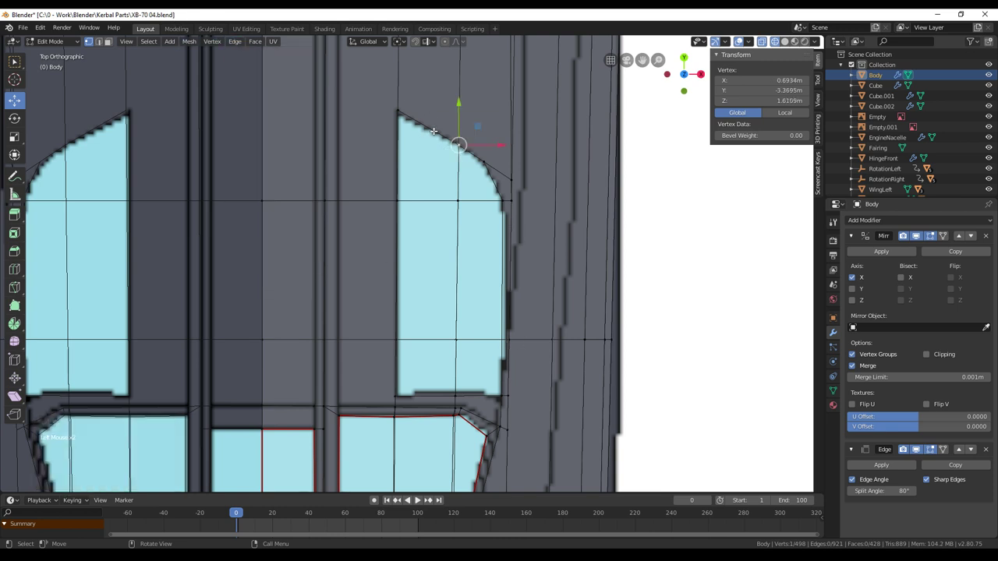
pyautogui.click(99, 41)
pyautogui.click(424, 127)
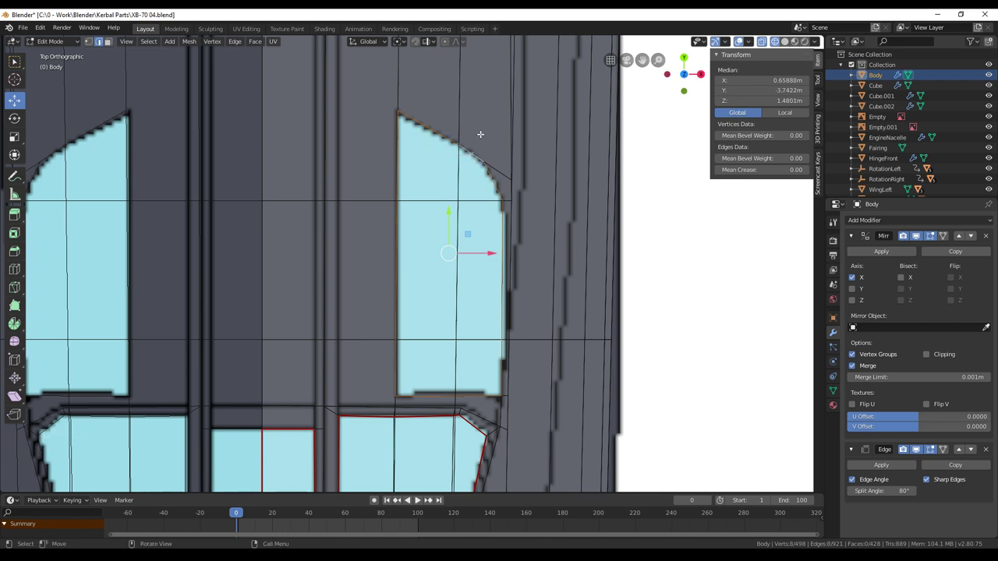
pyautogui.moveTo(465, 86); pyautogui.dragTo(557, 218, button='middle')
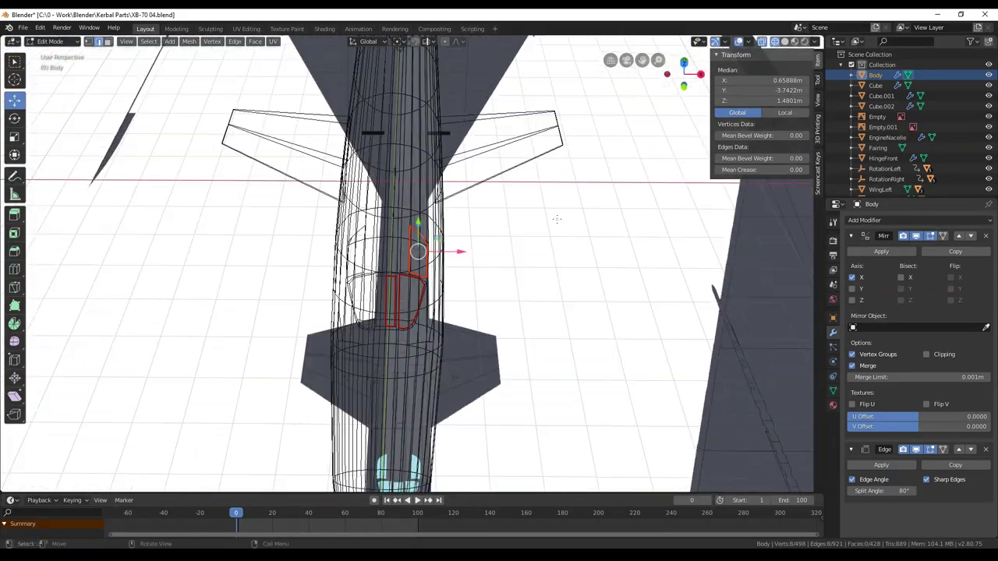
# Step: Examine the marked window outlines and the forward fuselage against the top and side reference drawings from several angles
pyautogui.scroll(-4, 457, 203)
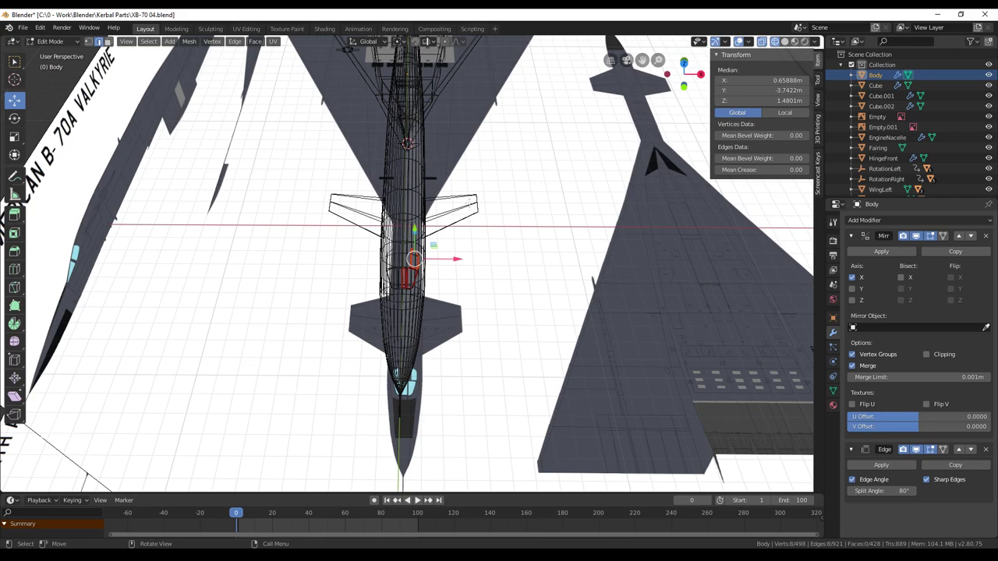
pyautogui.moveTo(460, 204); pyautogui.dragTo(471, 275, button='middle')
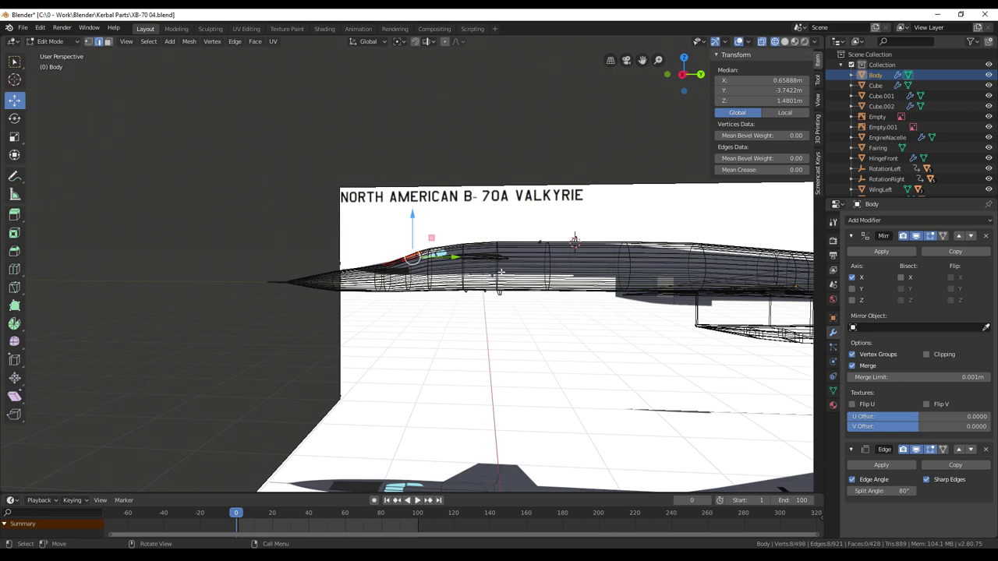
pyautogui.moveTo(498, 274); pyautogui.dragTo(330, 266, button='middle')
pyautogui.moveTo(522, 292); pyautogui.dragTo(491, 306, button='middle')
pyautogui.scroll(3, 546, 300)
pyautogui.scroll(-2, 507, 287)
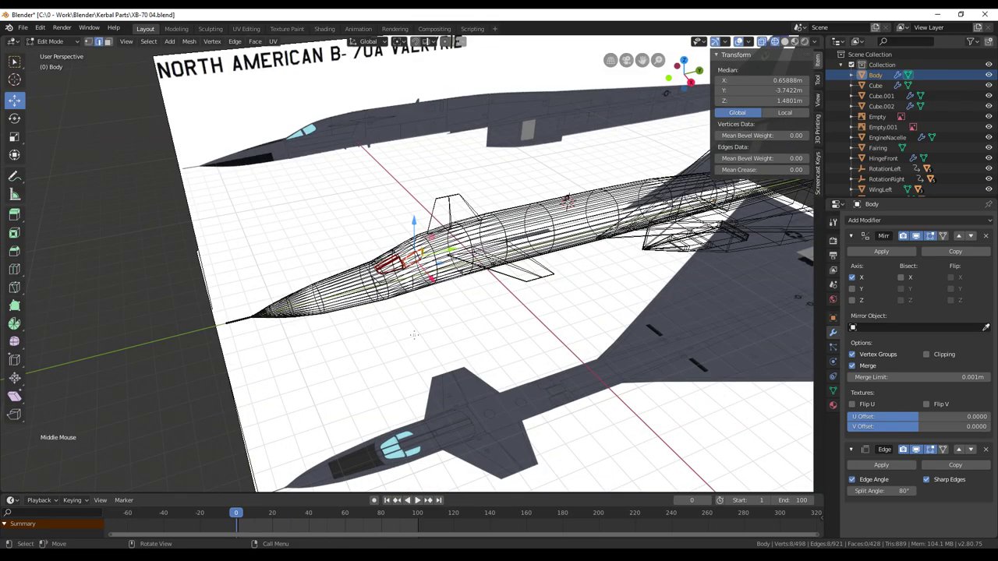
pyautogui.moveTo(414, 335); pyautogui.dragTo(566, 293, button='middle')
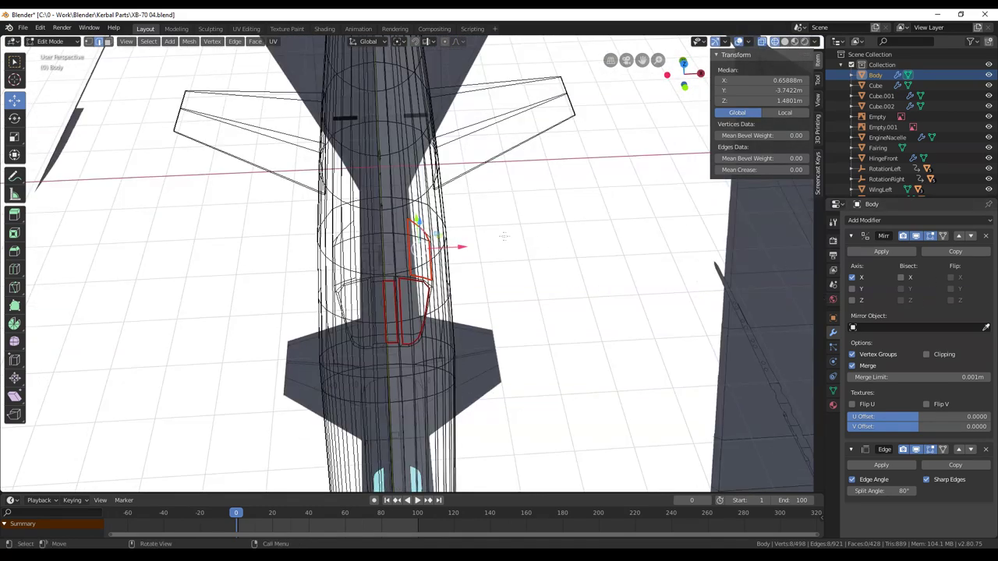
pyautogui.moveTo(469, 223); pyautogui.dragTo(538, 295, button='middle')
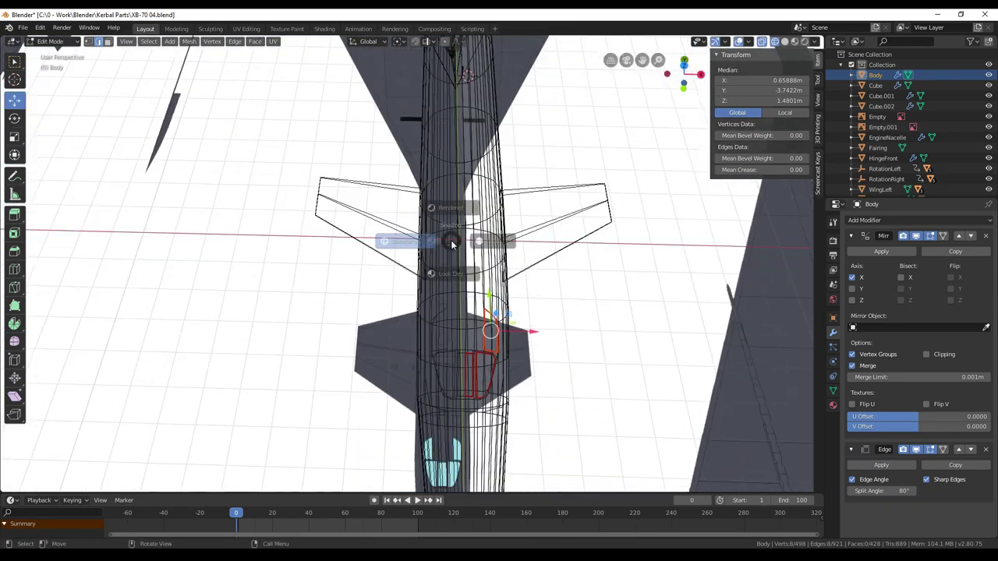
# Step: Return to solid shading, select the edges along the top centreline of the body and mark them as a seam
pyautogui.hotkey('alt', 'z')
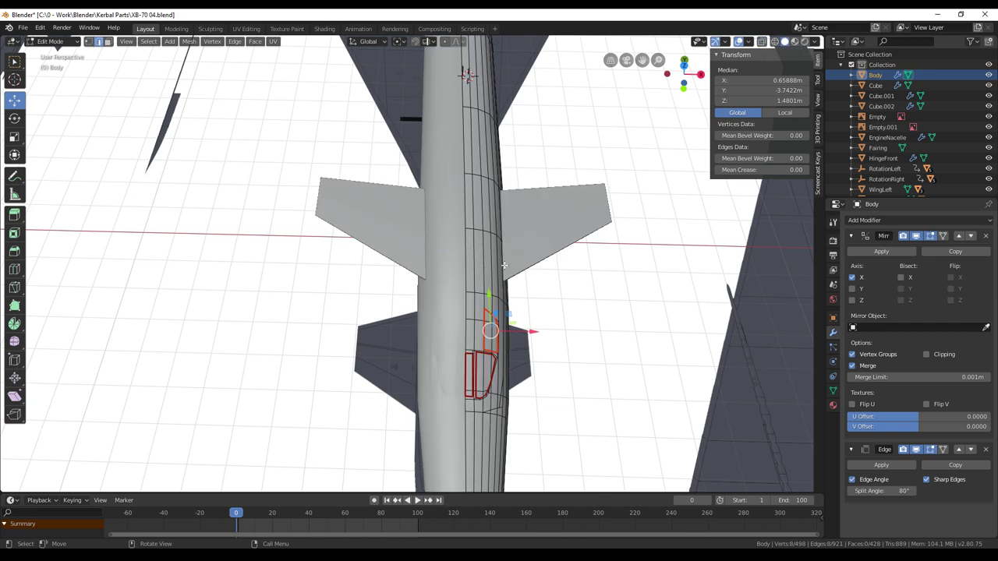
pyautogui.moveTo(462, 285); pyautogui.dragTo(543, 283, button='middle')
pyautogui.scroll(-6, 543, 283)
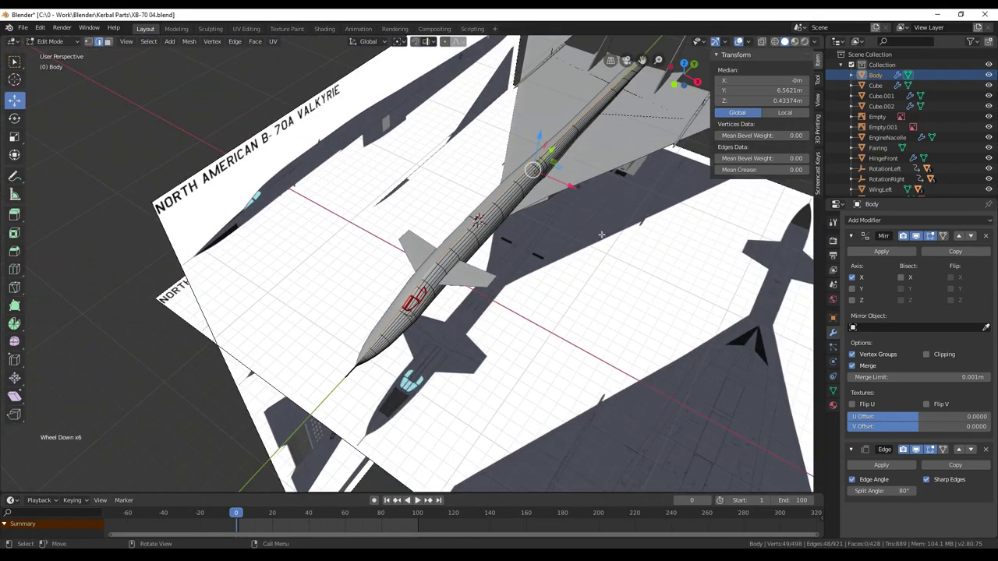
pyautogui.scroll(8, 601, 234)
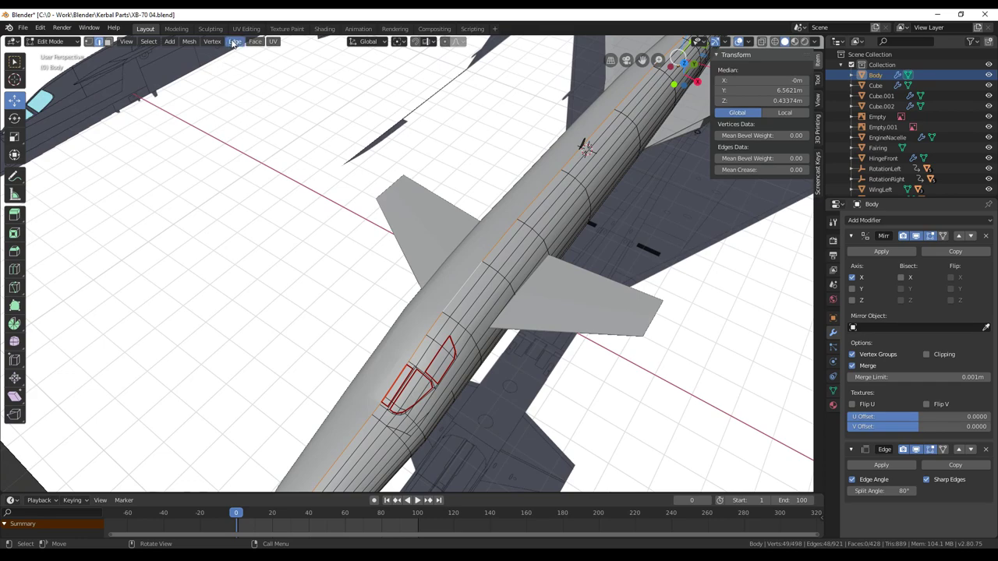
pyautogui.click(233, 42)
pyautogui.click(257, 212)
pyautogui.scroll(-2, 598, 297)
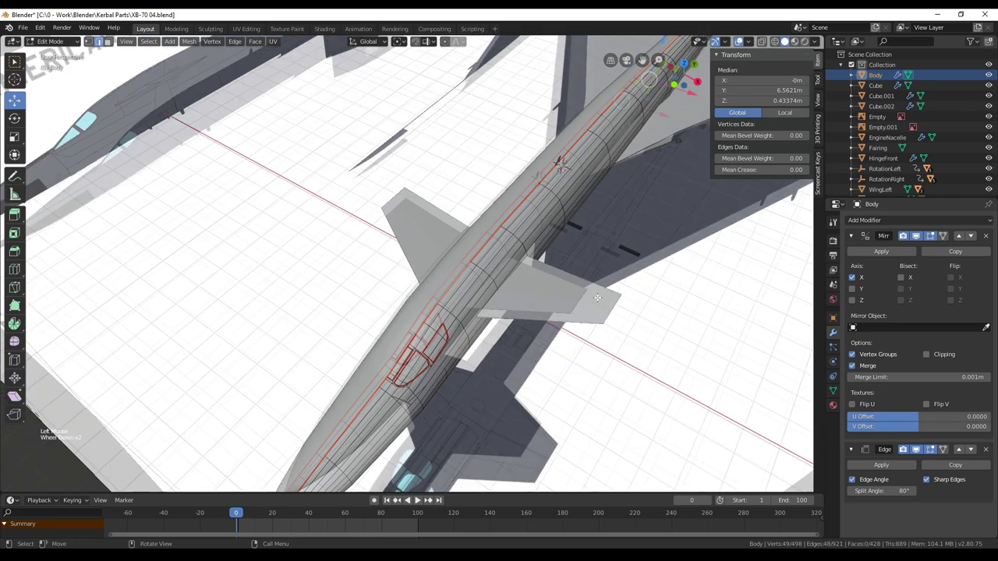
# Step: Examine the marked seams and the whole fuselage from above, the side and below against the reference drawings
pyautogui.scroll(-5, 597, 299)
pyautogui.moveTo(457, 276); pyautogui.dragTo(434, 363, button='middle')
pyautogui.scroll(5, 434, 361)
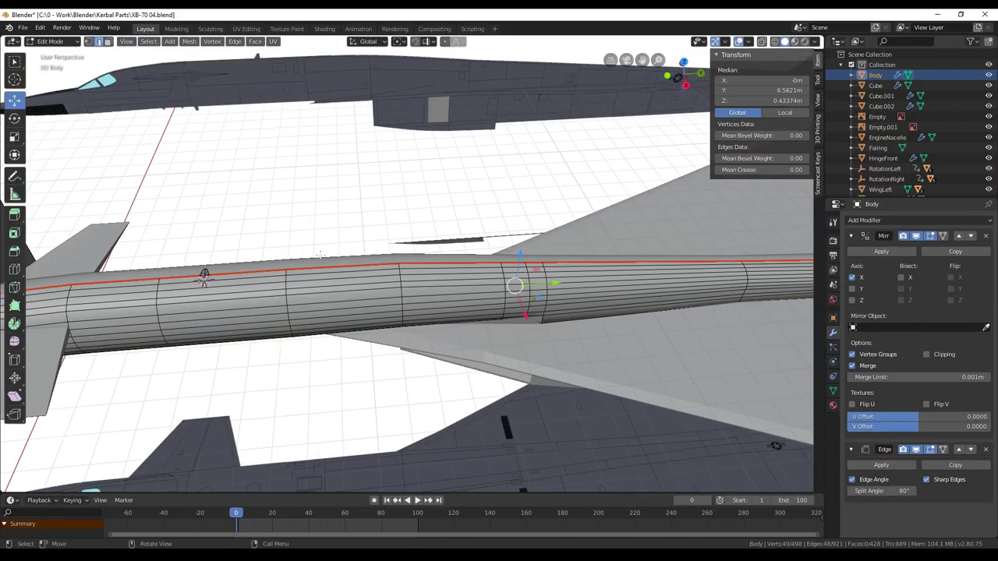
pyautogui.moveTo(321, 244); pyautogui.dragTo(554, 231, button='middle')
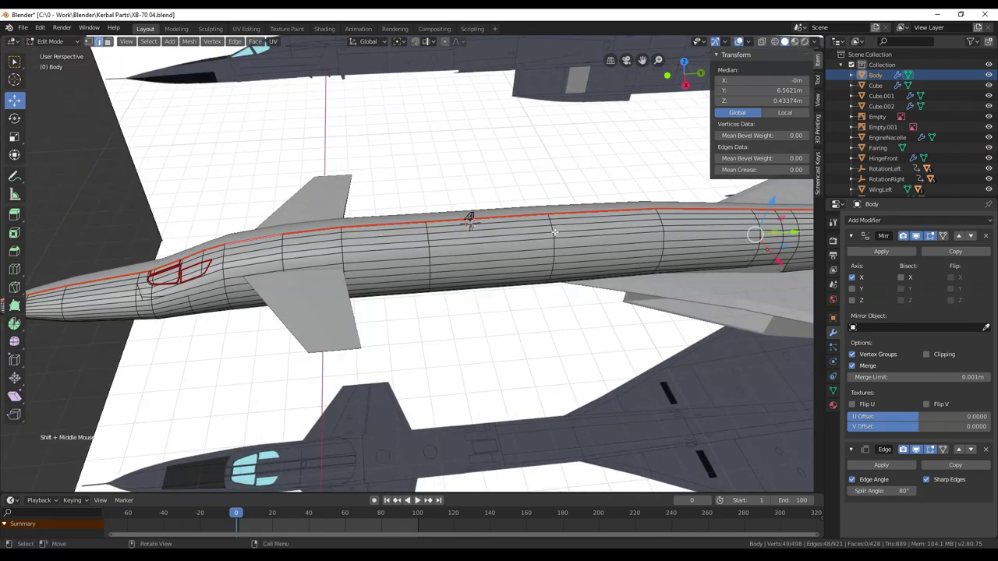
pyautogui.scroll(-3, 553, 232)
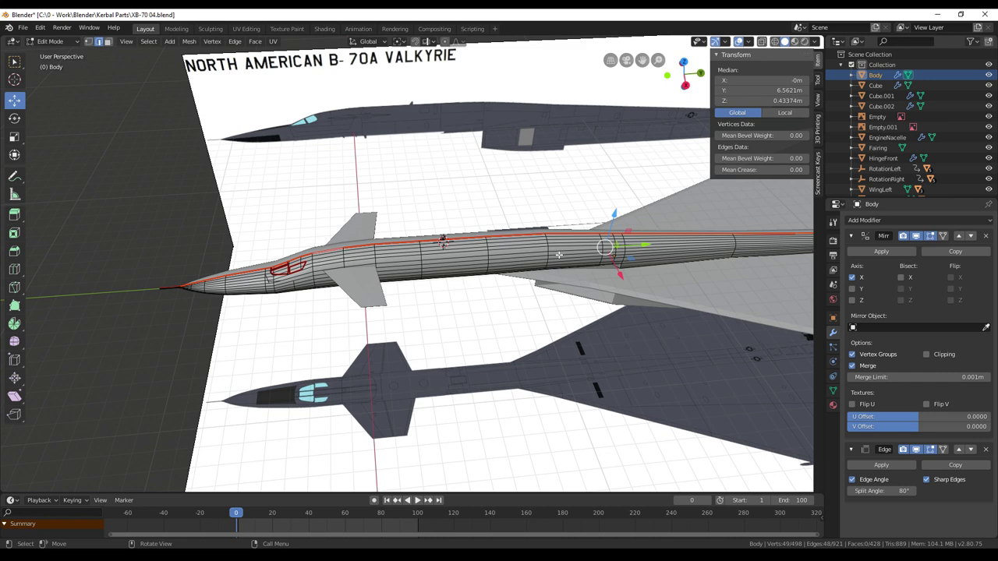
pyautogui.moveTo(562, 271); pyautogui.dragTo(610, 276, button='middle')
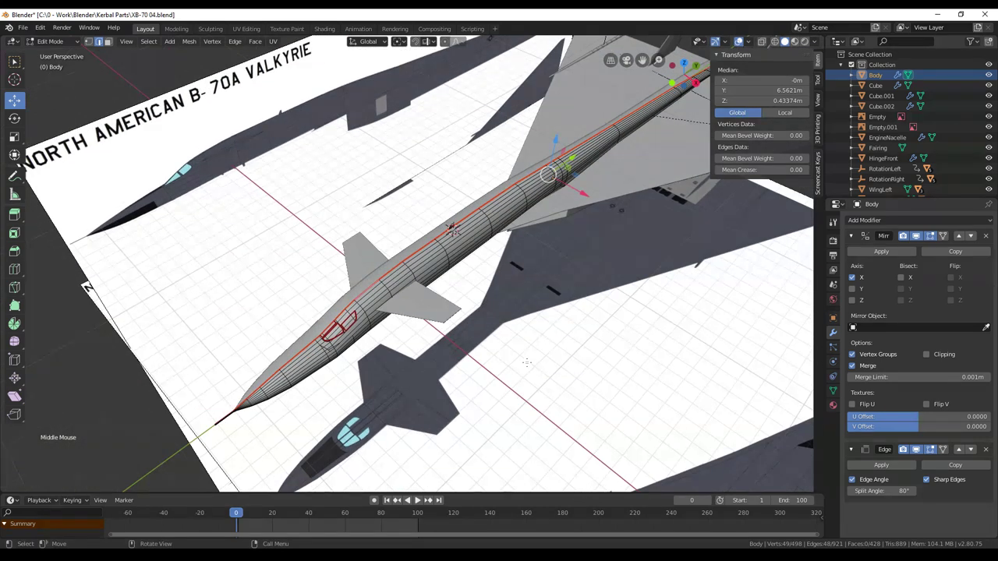
pyautogui.keyDown('shift'); pyautogui.moveTo(517, 365); pyautogui.dragTo(545, 318, button='middle'); pyautogui.keyUp('shift')
pyautogui.scroll(1, 593, 335)
pyautogui.scroll(1, 594, 334)
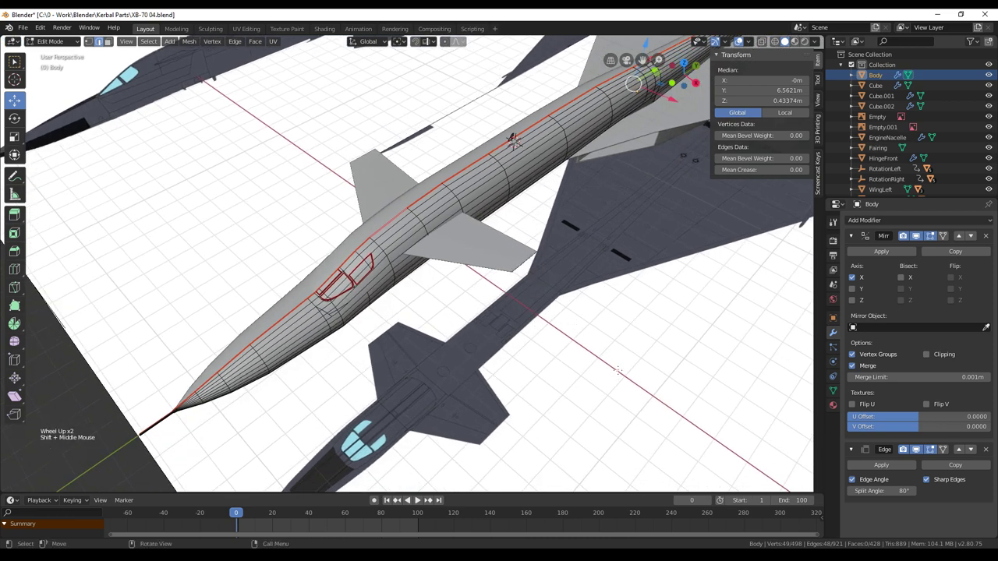
pyautogui.moveTo(535, 301); pyautogui.dragTo(495, 314, button='middle')
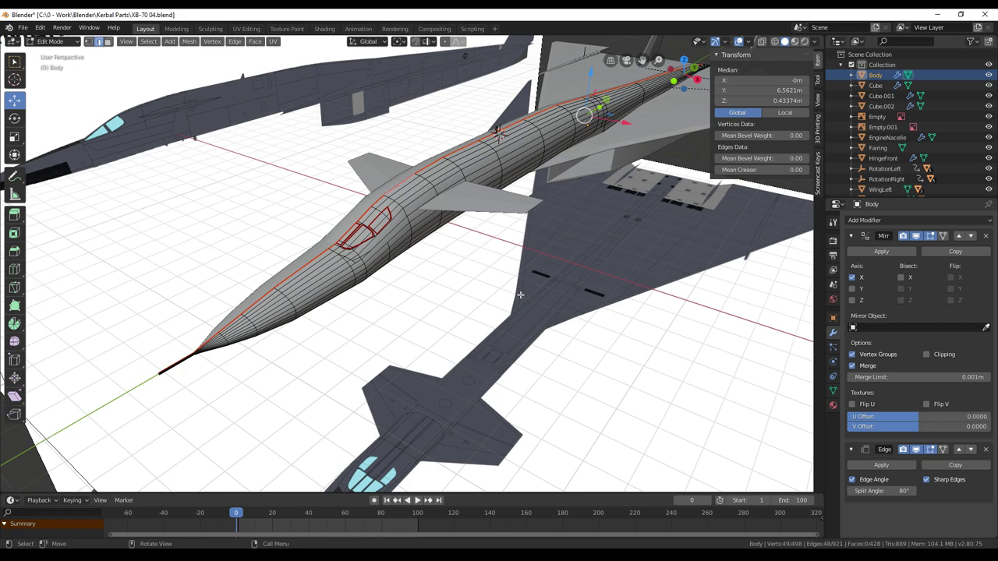
pyautogui.moveTo(520, 295); pyautogui.dragTo(612, 244, button='middle')
pyautogui.scroll(-1, 500, 343)
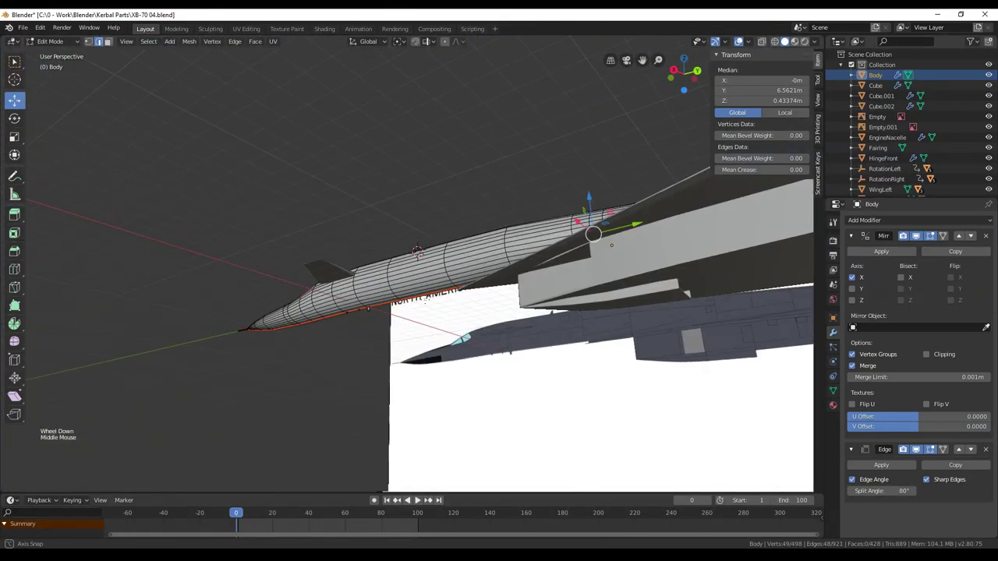
pyautogui.scroll(3, 427, 300)
pyautogui.moveTo(432, 300); pyautogui.dragTo(538, 288, button='middle')
pyautogui.scroll(-2, 516, 299)
pyautogui.scroll(-2, 537, 287)
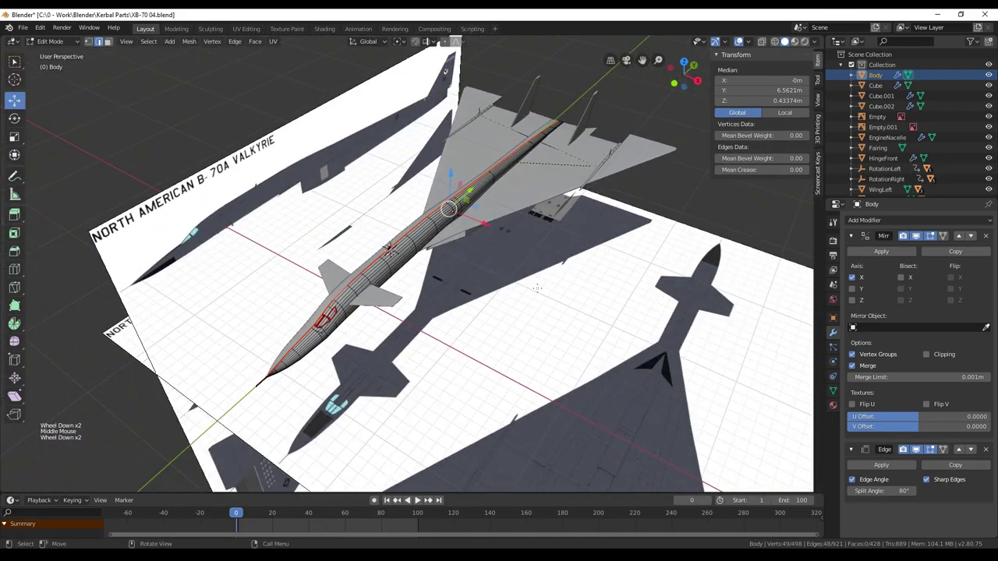
pyautogui.moveTo(537, 288); pyautogui.dragTo(507, 145, button='middle')
pyautogui.scroll(3, 446, 265)
pyautogui.scroll(2, 501, 155)
pyautogui.moveTo(457, 170); pyautogui.dragTo(535, 333, button='middle')
pyautogui.scroll(-5, 467, 237)
pyautogui.scroll(2, 482, 311)
pyautogui.scroll(1, 482, 311)
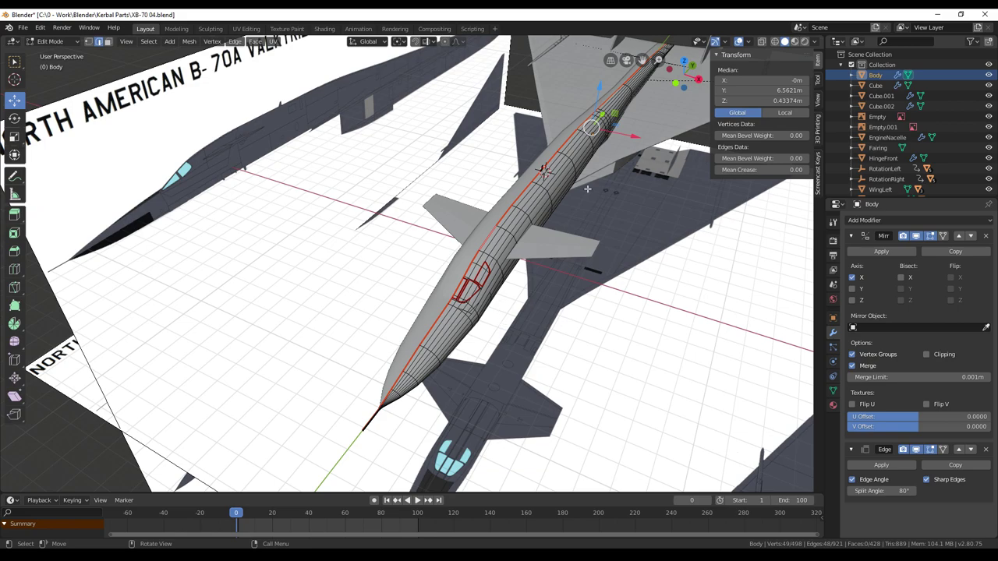
pyautogui.moveTo(602, 269); pyautogui.dragTo(595, 291, button='middle')
pyautogui.scroll(-4, 581, 267)
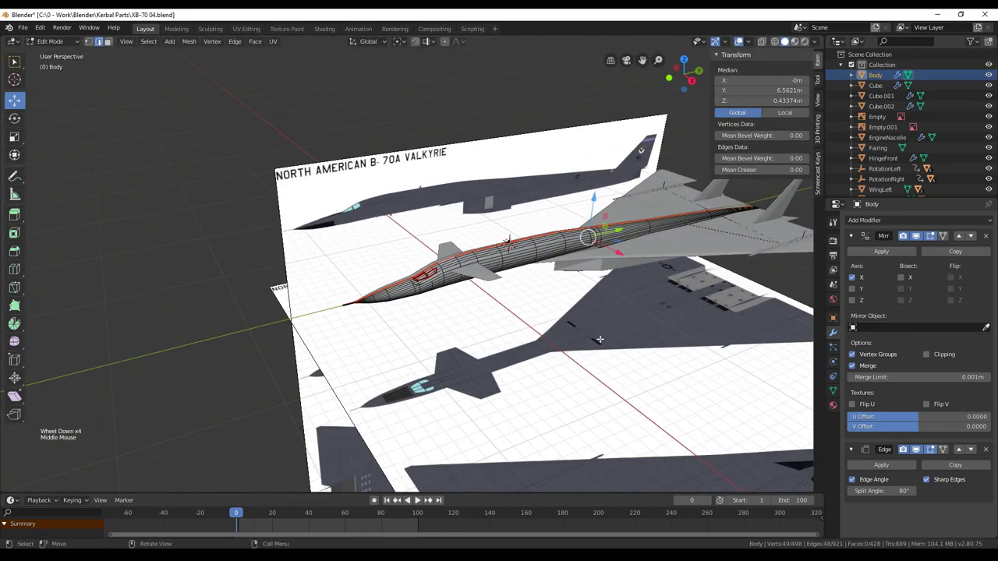
pyautogui.moveTo(599, 339); pyautogui.dragTo(564, 324, button='middle')
pyautogui.scroll(3, 584, 334)
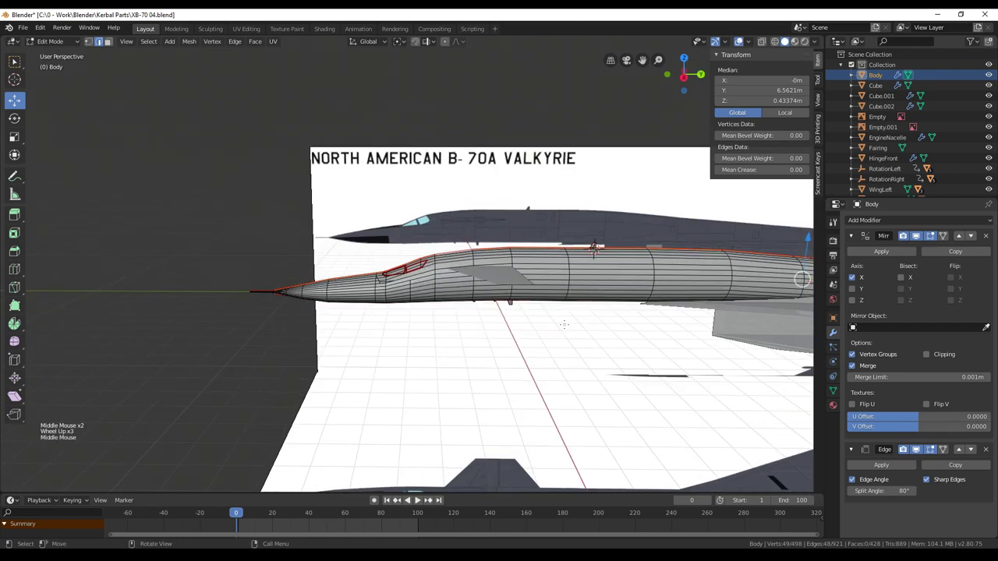
# Step: Leave mesh editing and rename the three Cube objects as GearFairing, HorizontalStab and VerticalStabilizer
pyautogui.press('Tab')
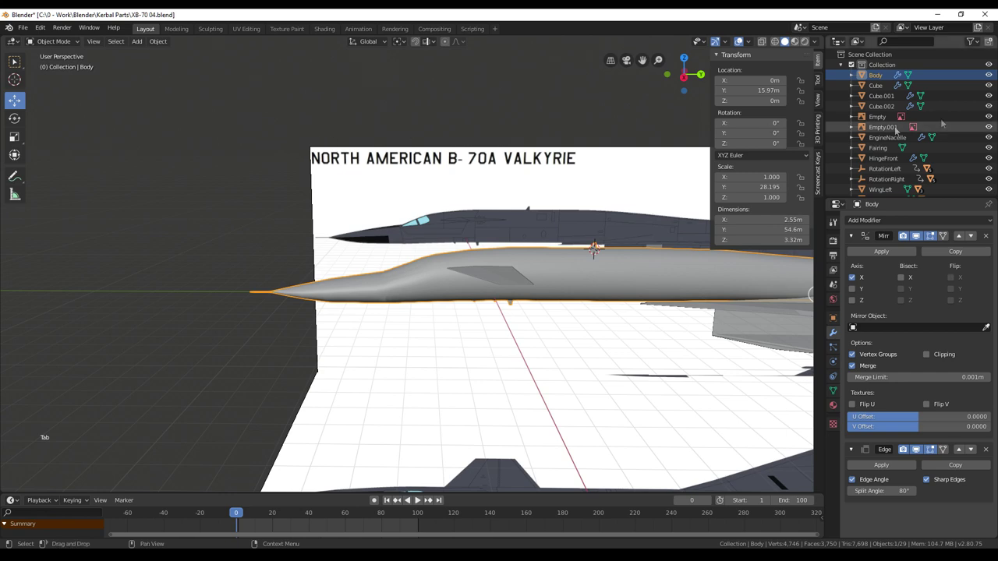
pyautogui.click(882, 96)
pyautogui.moveTo(538, 374); pyautogui.dragTo(460, 374, button='middle')
pyautogui.rightClick(882, 96)
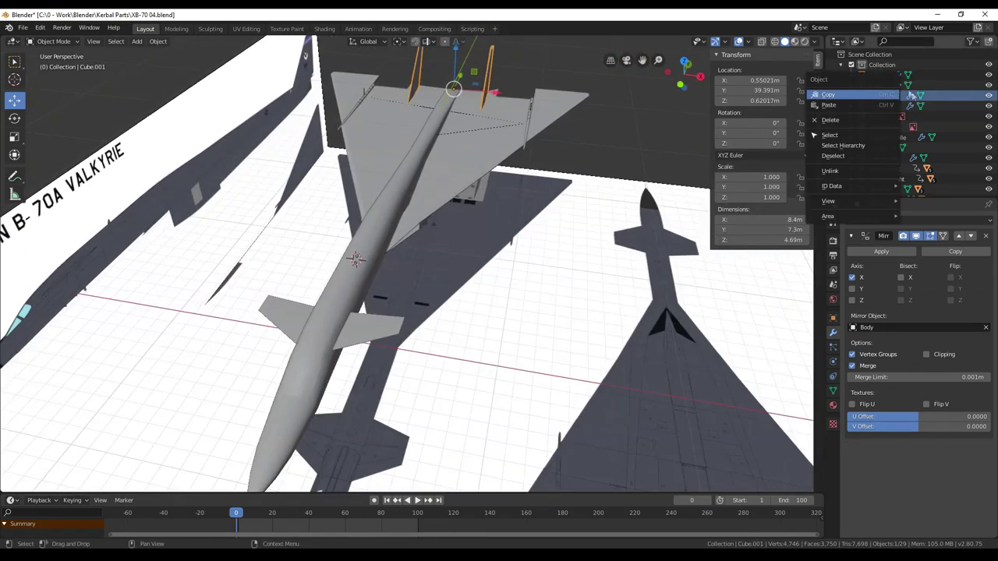
pyautogui.click(828, 95)
pyautogui.doubleClick(873, 96)
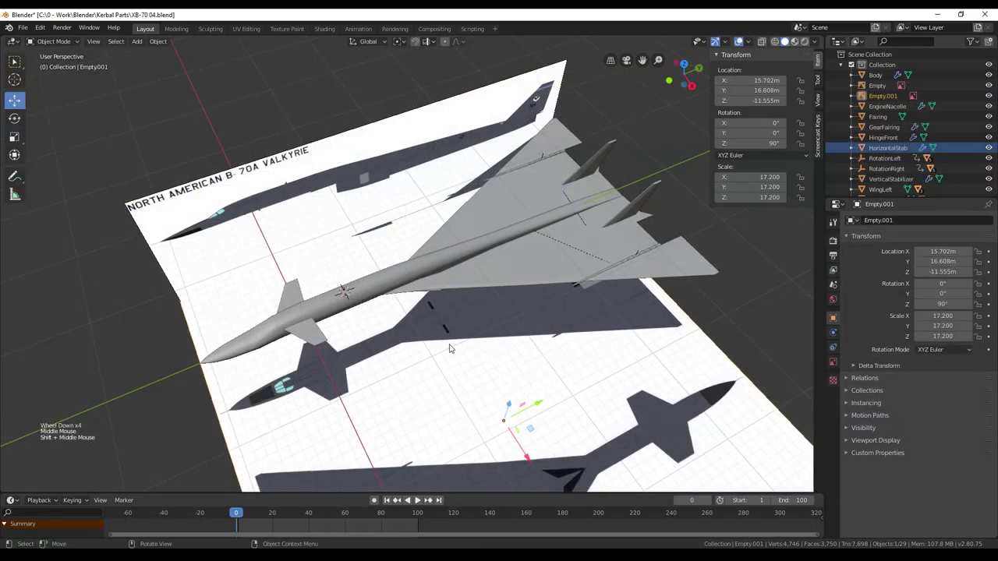
# Step: Add a cylinder mesh with 32 vertices, 1 m radius and 2 m depth near the top of the fuselage
pyautogui.moveTo(452, 349); pyautogui.dragTo(494, 248, button='middle')
pyautogui.scroll(3, 501, 289)
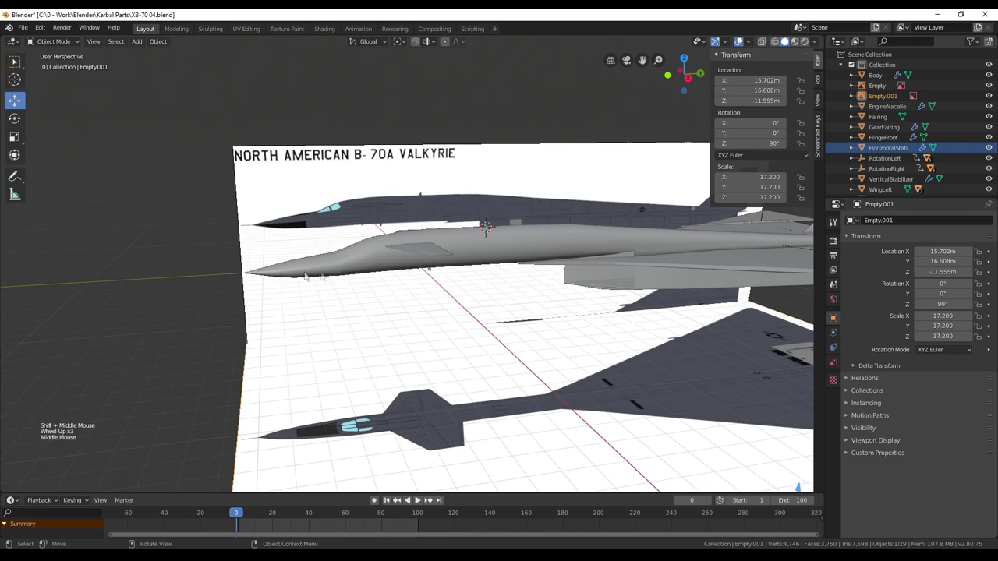
pyautogui.click(138, 41)
pyautogui.moveTo(149, 53)
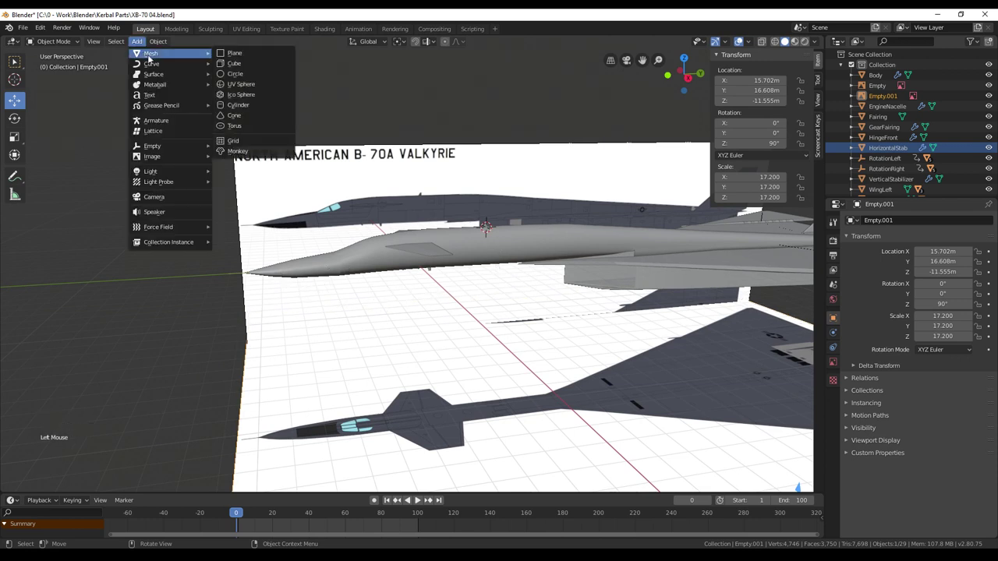
pyautogui.click(251, 105)
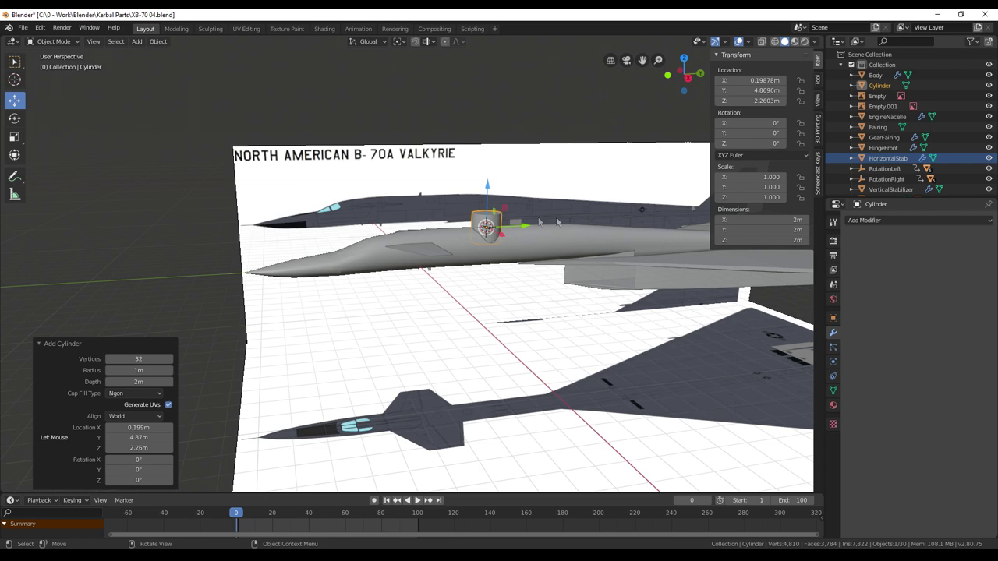
pyautogui.scroll(4, 428, 248)
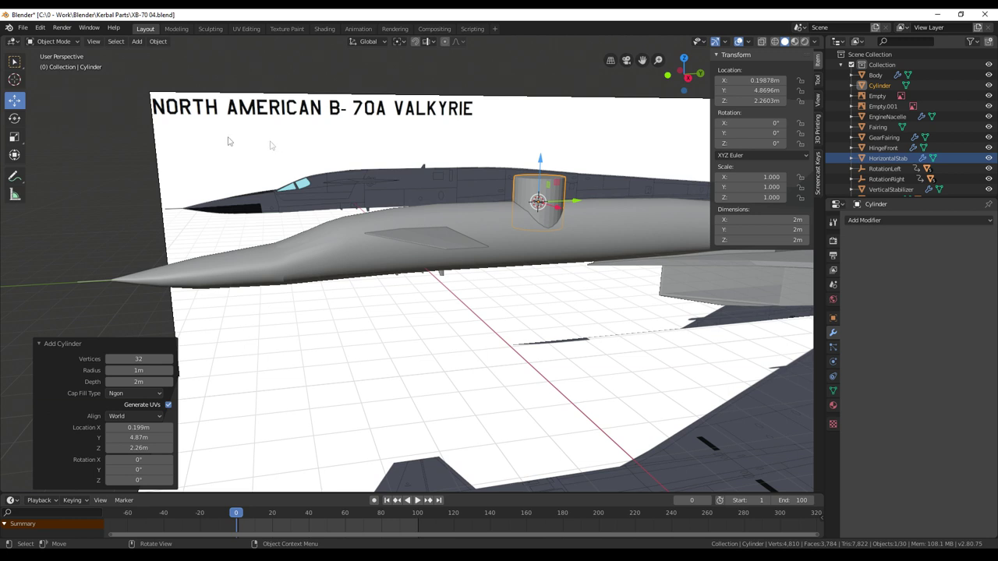
# Step: Rotate the cylinder to exactly 90° about X so that it lies along the fuselage
pyautogui.click(14, 118)
pyautogui.moveTo(556, 181); pyautogui.dragTo(474, 206)
pyautogui.click(765, 123)
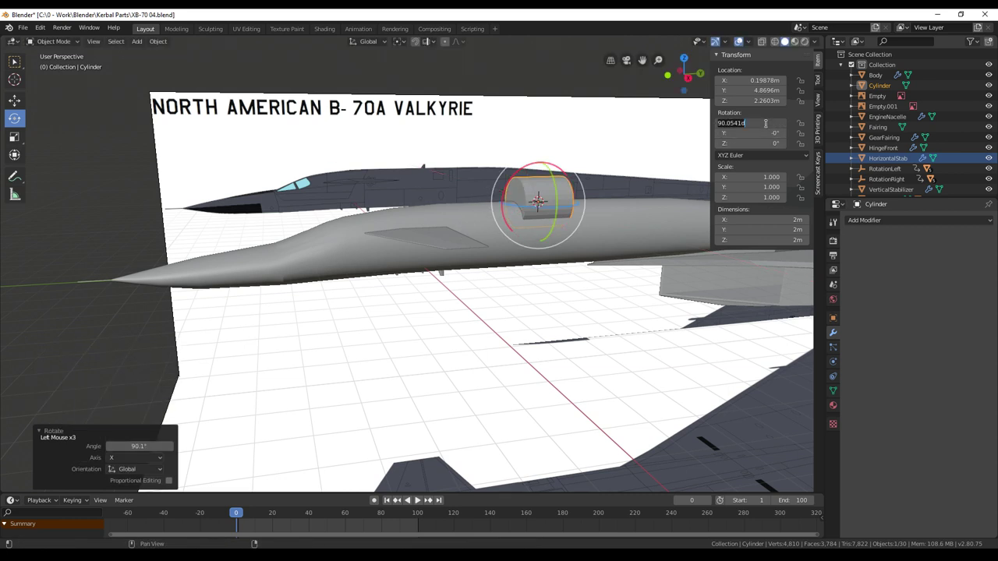
pyautogui.write('90')
pyautogui.press('Return')
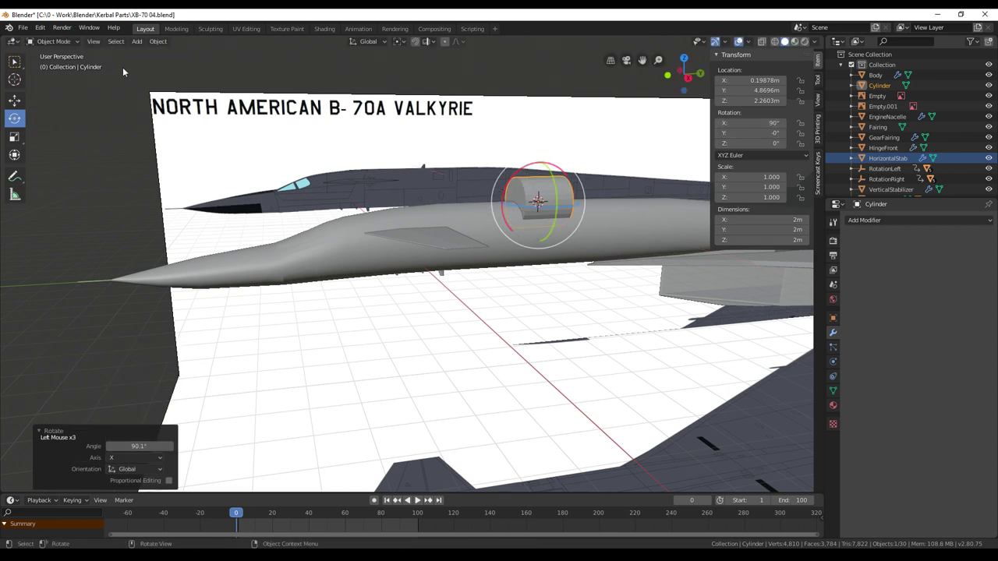
# Step: Move the cylinder into the fuselage behind the canards at X 0 m, about Y 3.465 m and Z 1.008 m
pyautogui.click(17, 100)
pyautogui.moveTo(589, 201); pyautogui.dragTo(554, 201)
pyautogui.moveTo(504, 161); pyautogui.dragTo(503, 200)
pyautogui.moveTo(504, 200)
pyautogui.mouseDown(button='middle')
pyautogui.moveTo(561, 233)
pyautogui.moveTo(488, 200)
pyautogui.mouseUp(button='middle')
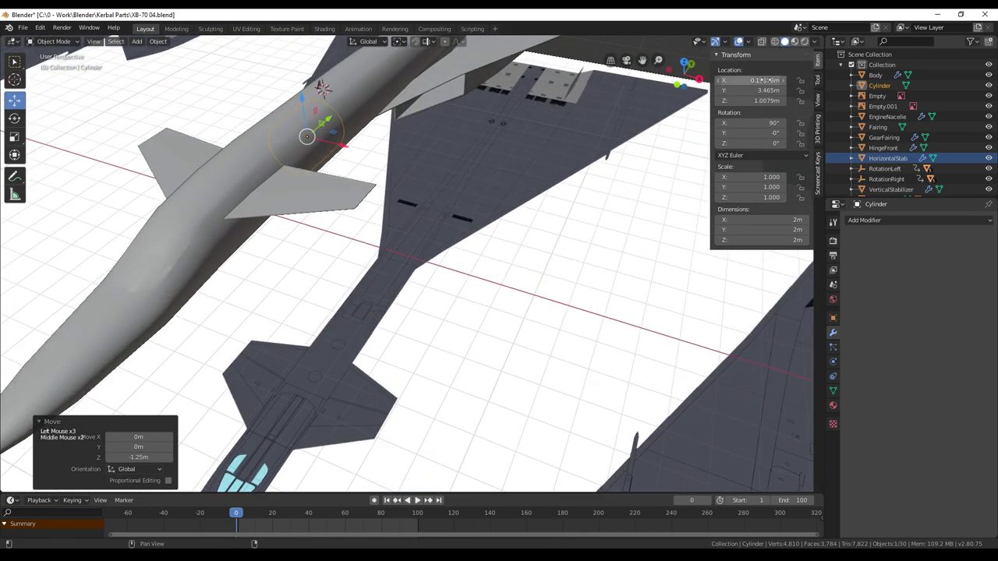
pyautogui.click(772, 80)
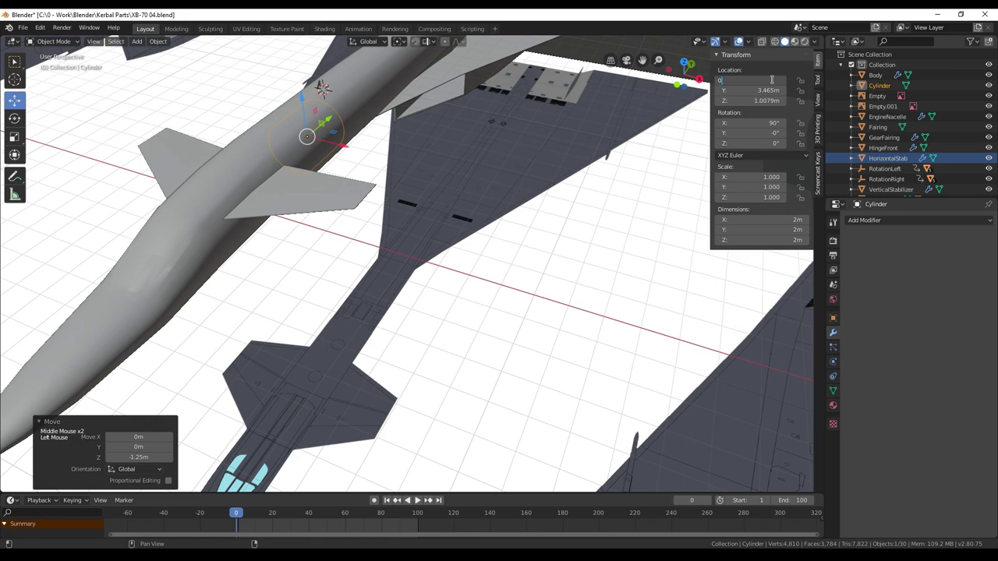
pyautogui.write('0')
pyautogui.press('Return')
pyautogui.moveTo(321, 100); pyautogui.dragTo(251, 98, button='middle')
pyautogui.scroll(-2, 410, 180)
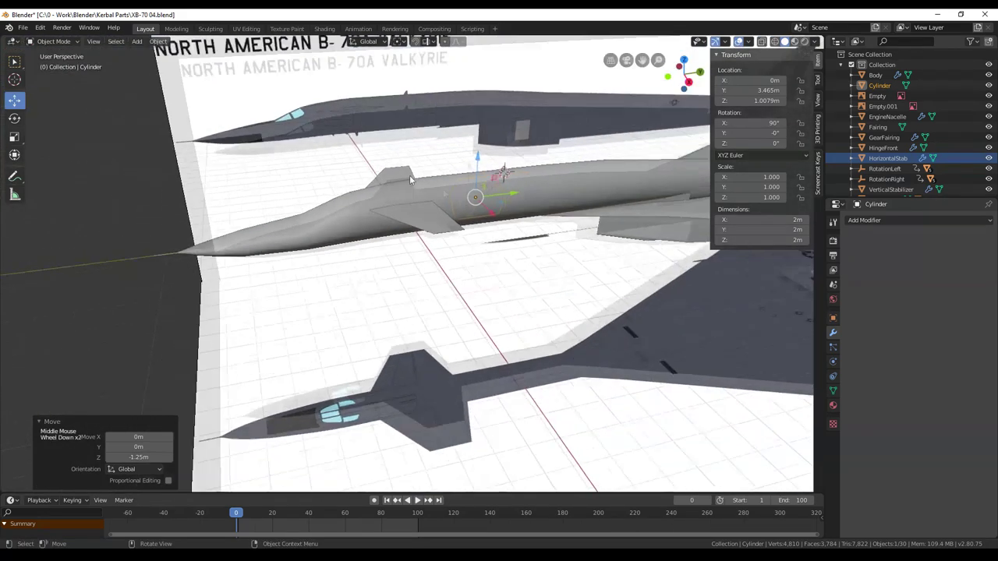
# Step: Scale the cylinder uniformly to about 1.288 and lower it to about Z 0.966 m to match the fuselage's cross-section
pyautogui.scroll(-2, 409, 174)
pyautogui.moveTo(409, 175); pyautogui.dragTo(566, 208, button='middle')
pyautogui.press('s')
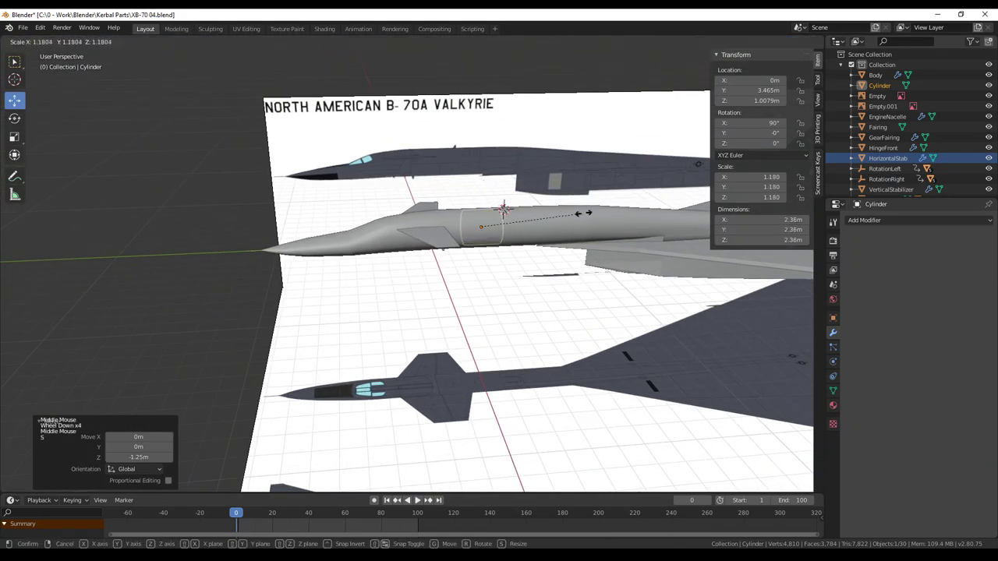
pyautogui.click(593, 218)
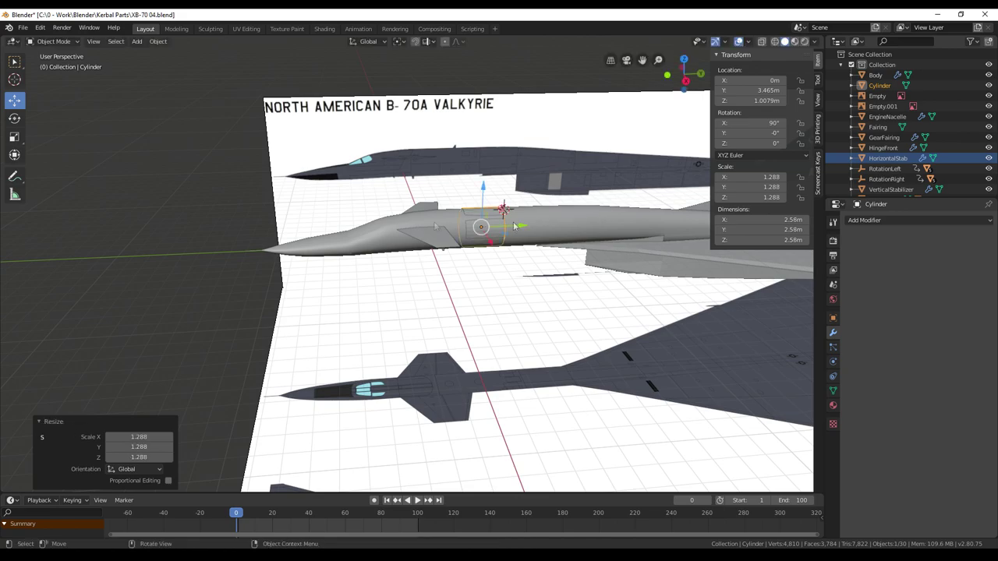
pyautogui.moveTo(335, 195); pyautogui.dragTo(344, 123, button='middle')
pyautogui.scroll(3, 423, 176)
pyautogui.moveTo(517, 191); pyautogui.dragTo(518, 195)
pyautogui.scroll(-2, 538, 207)
pyautogui.moveTo(538, 207); pyautogui.dragTo(539, 266, button='middle')
pyautogui.scroll(-3, 538, 244)
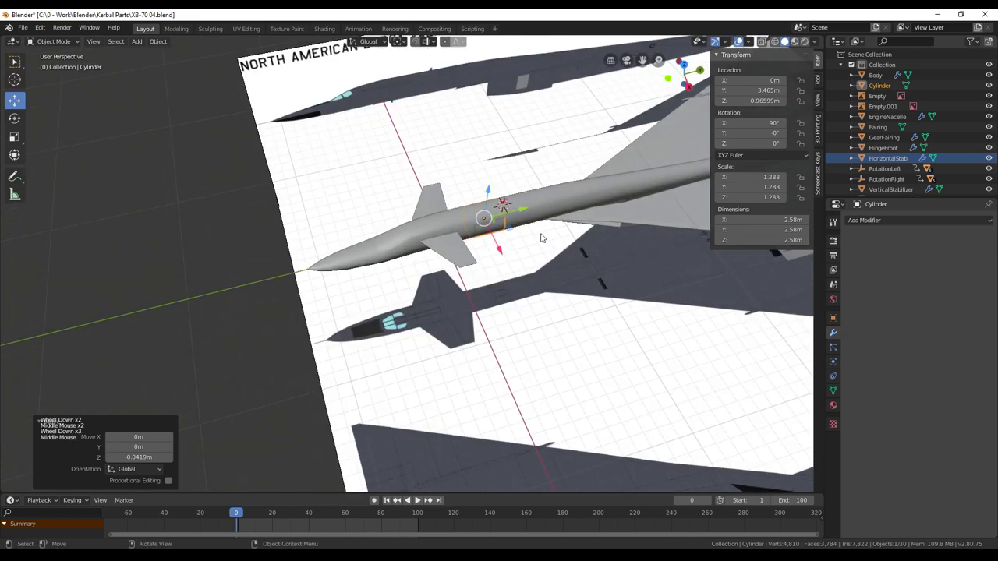
# Step: Stretch the cylinder lengthwise so its front face reaches about Y -2.75 m, and enter mesh editing
pyautogui.press('s')
pyautogui.press('Escape')
pyautogui.keyDown('shift'); pyautogui.moveTo(596, 232); pyautogui.dragTo(362, 310, button='middle'); pyautogui.keyUp('shift')
pyautogui.press('s')
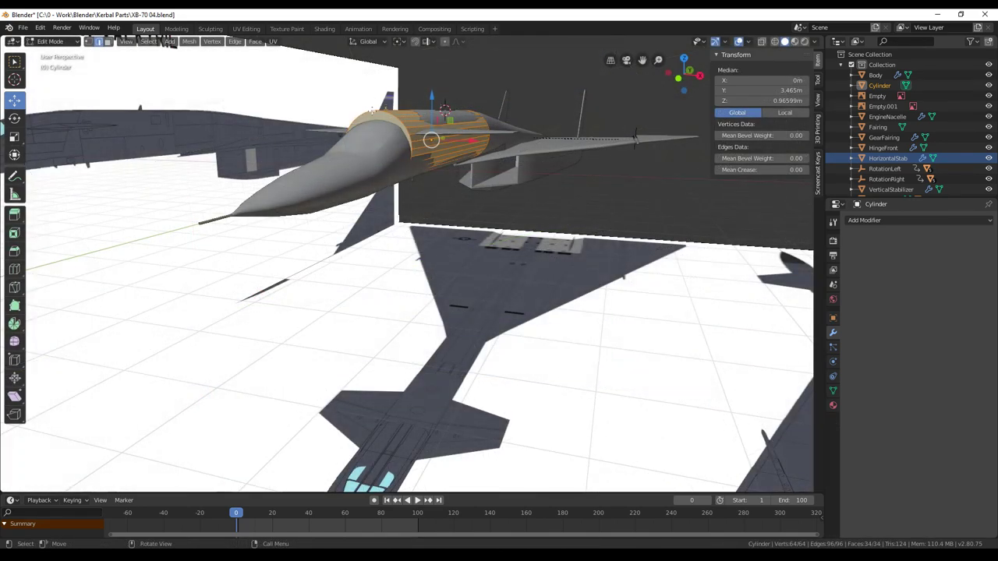
# Step: Extrude the cylinder's front end face about 7.92 m forward along the fuselage toward the nose tip
pyautogui.click(373, 116)
pyautogui.click(107, 41)
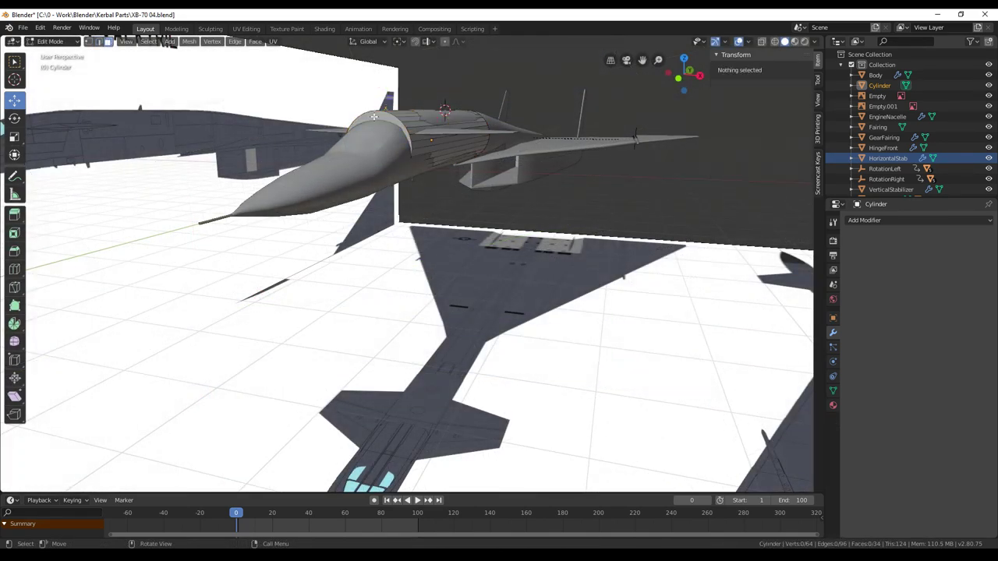
pyautogui.click(374, 114)
pyautogui.moveTo(532, 215); pyautogui.dragTo(449, 218, button='middle')
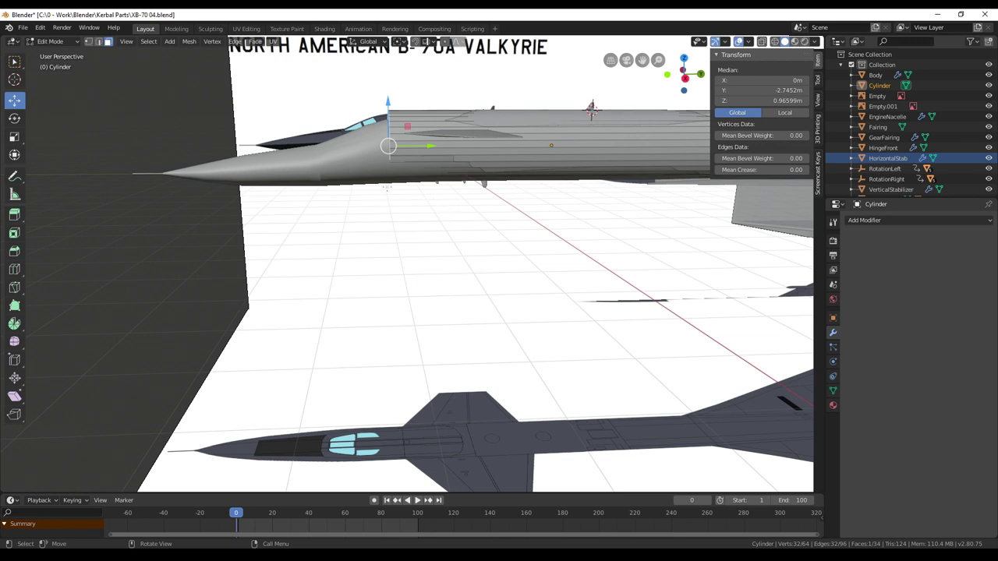
pyautogui.press('e')
pyautogui.click(205, 101)
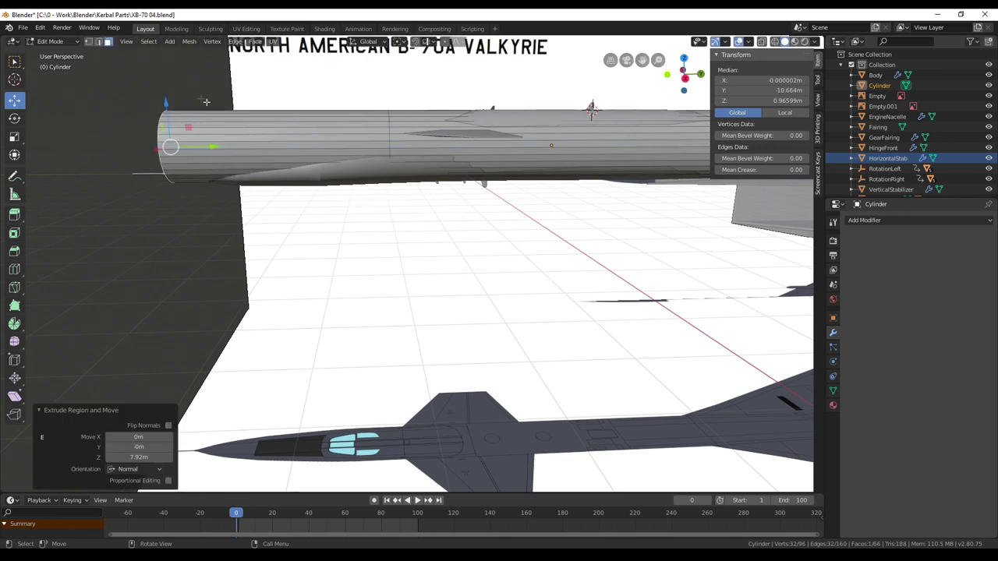
# Step: Scale the extruded end face to about 0.094 and lower it about 1.04 m to taper the cylinder toward the nose
pyautogui.press('s')
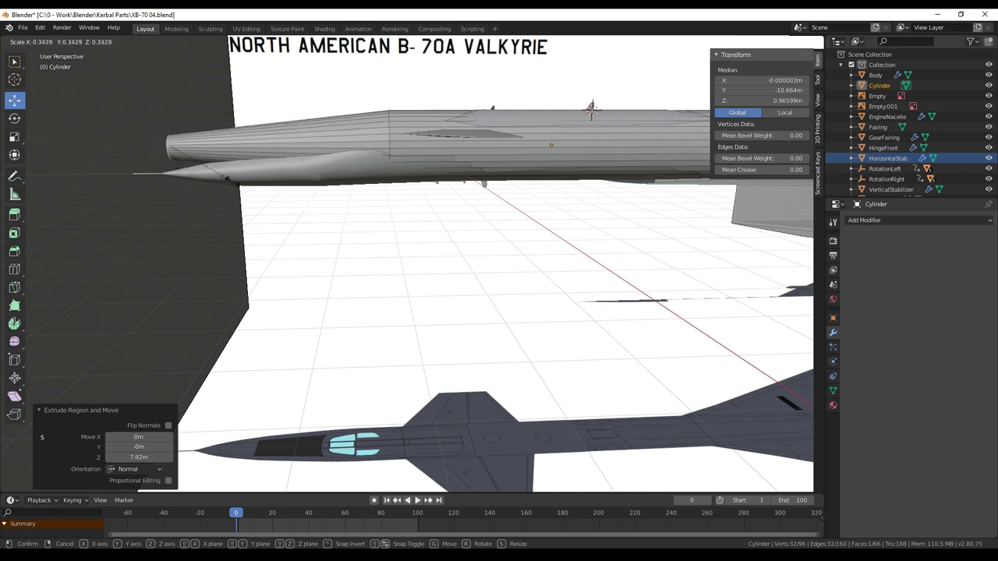
pyautogui.click(185, 160)
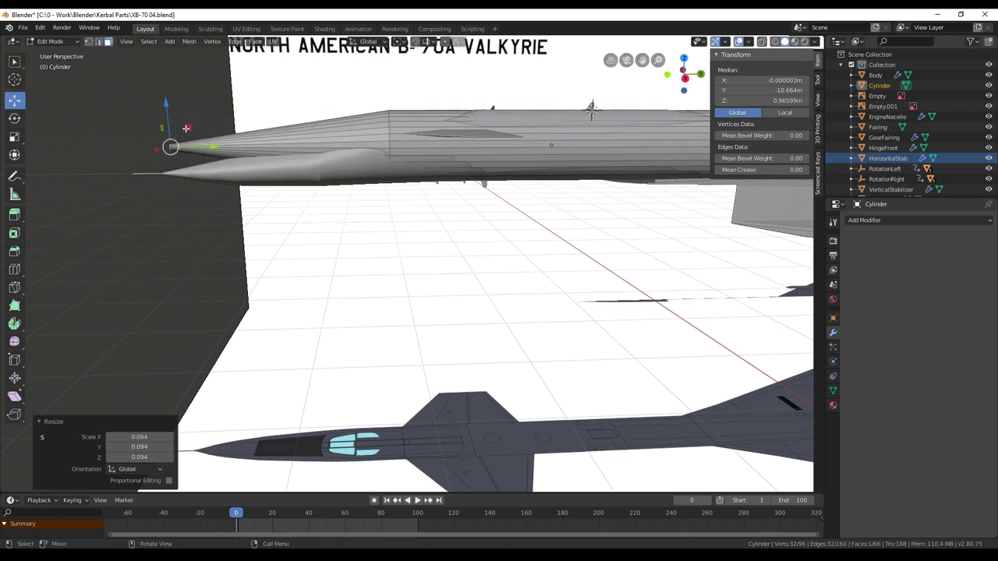
pyautogui.moveTo(166, 103); pyautogui.dragTo(168, 132)
pyautogui.moveTo(362, 222); pyautogui.dragTo(493, 237, button='middle')
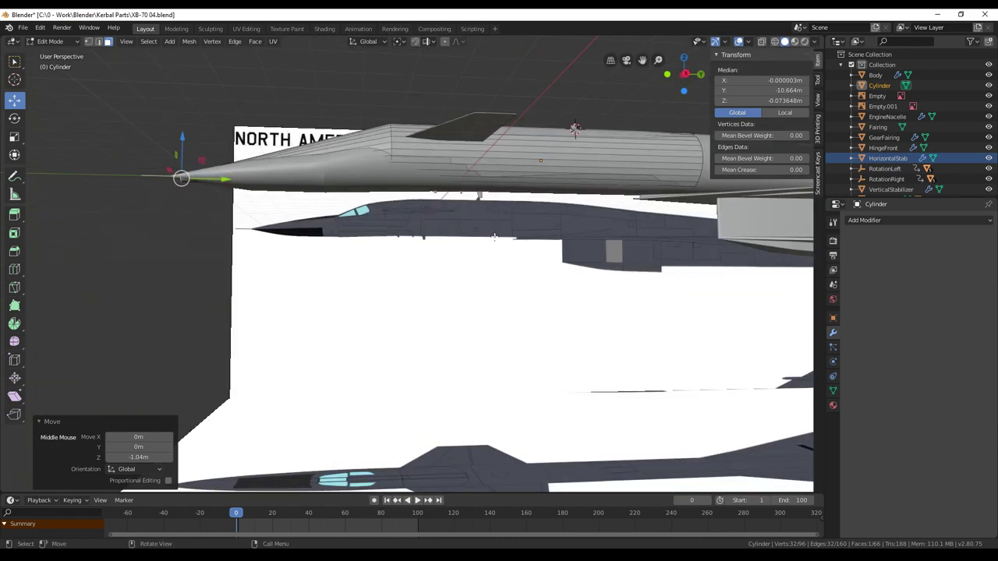
# Step: Shrink the tapered tip face by a further 0.454 and place it at about Y -10.983 m and Z 0.001 m, using wireframe display
pyautogui.click(989, 75)
pyautogui.keyDown('shift'); pyautogui.moveTo(546, 312); pyautogui.dragTo(536, 371, button='middle'); pyautogui.keyUp('shift')
pyautogui.scroll(4, 567, 377)
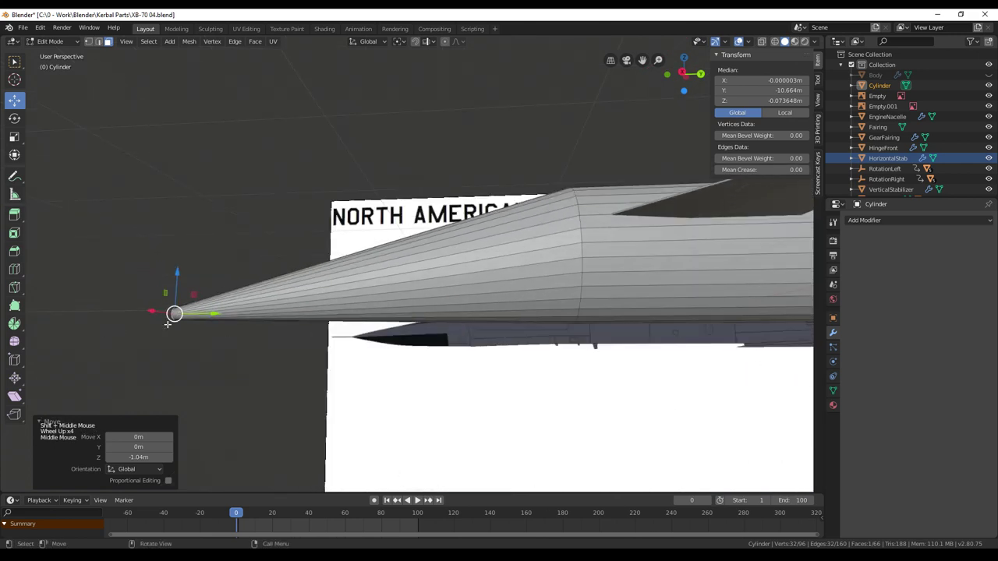
pyautogui.scroll(-2, 575, 323)
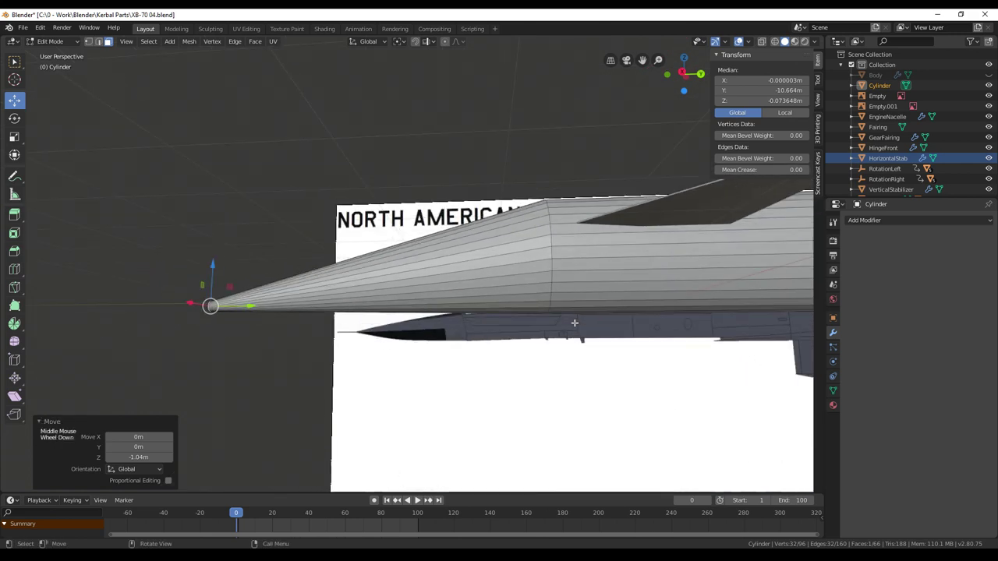
pyautogui.moveTo(545, 312); pyautogui.dragTo(670, 257, button='middle')
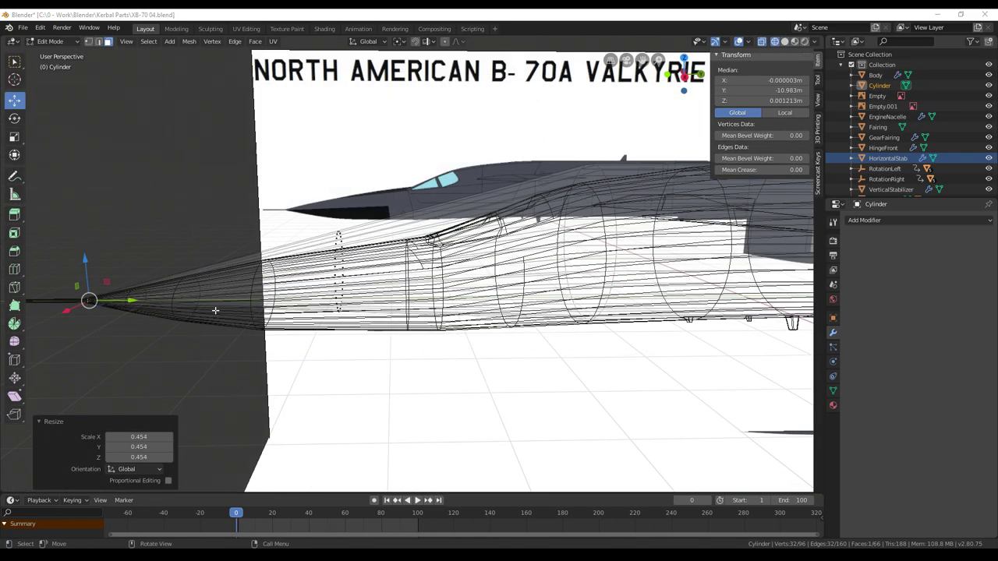
# Step: Add an edge loop around the cylinder's straight section, slid forward of its midpoint to sit beside the canards
pyautogui.moveTo(368, 386); pyautogui.dragTo(371, 367, button='middle')
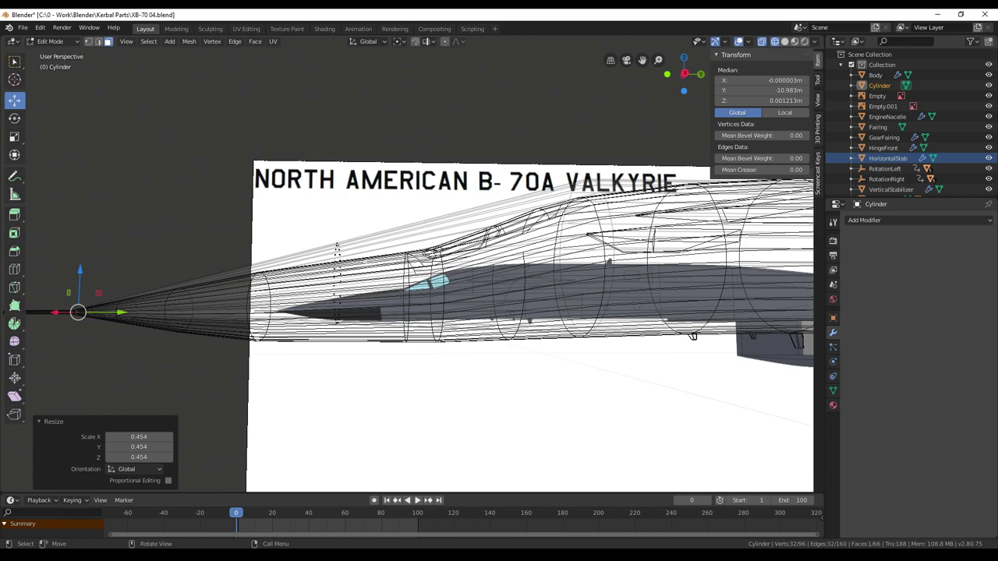
pyautogui.moveTo(510, 285); pyautogui.dragTo(432, 217, button='middle')
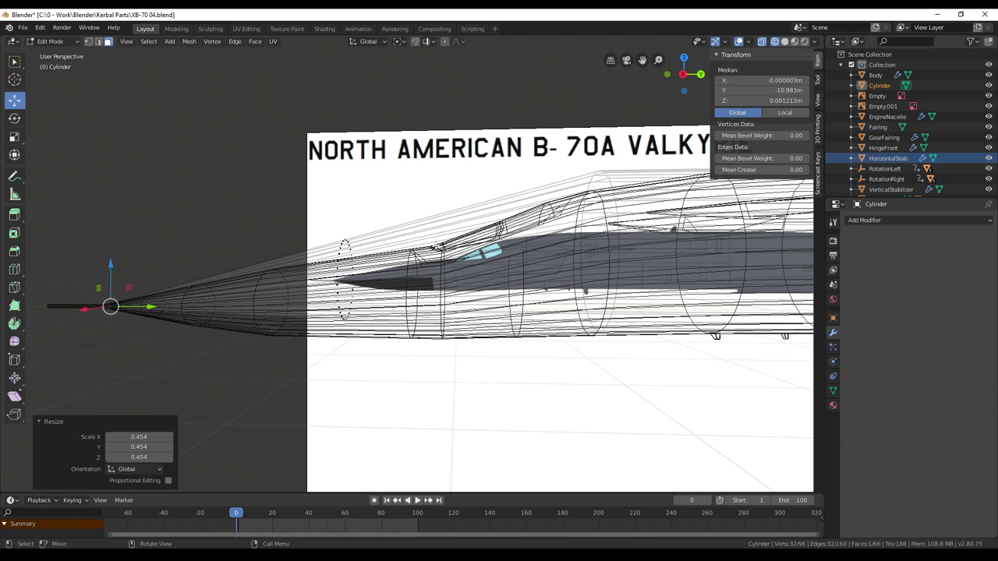
pyautogui.scroll(-3, 463, 269)
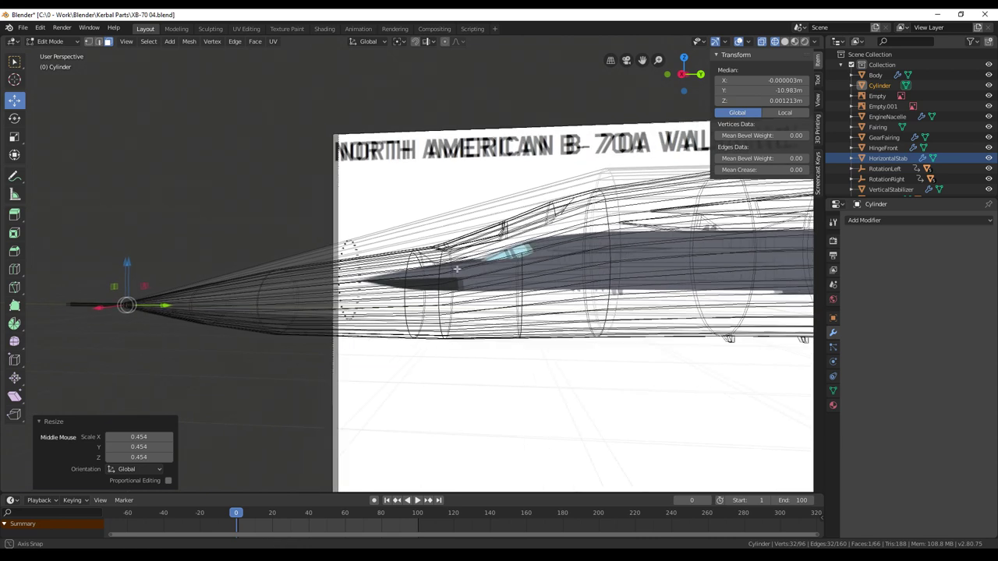
pyautogui.keyDown('shift'); pyautogui.moveTo(570, 248); pyautogui.dragTo(544, 218, button='middle'); pyautogui.keyUp('shift')
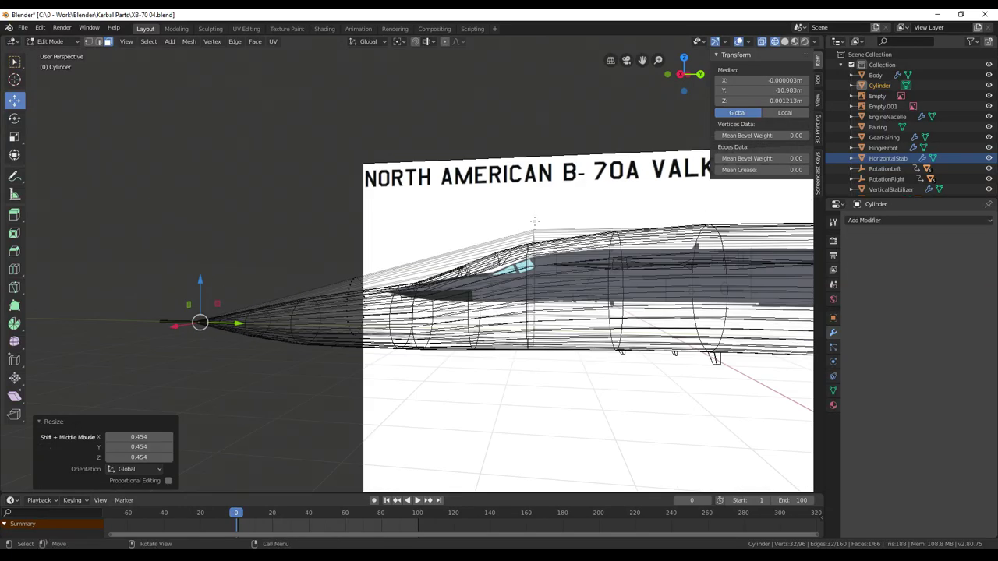
pyautogui.scroll(1, 533, 282)
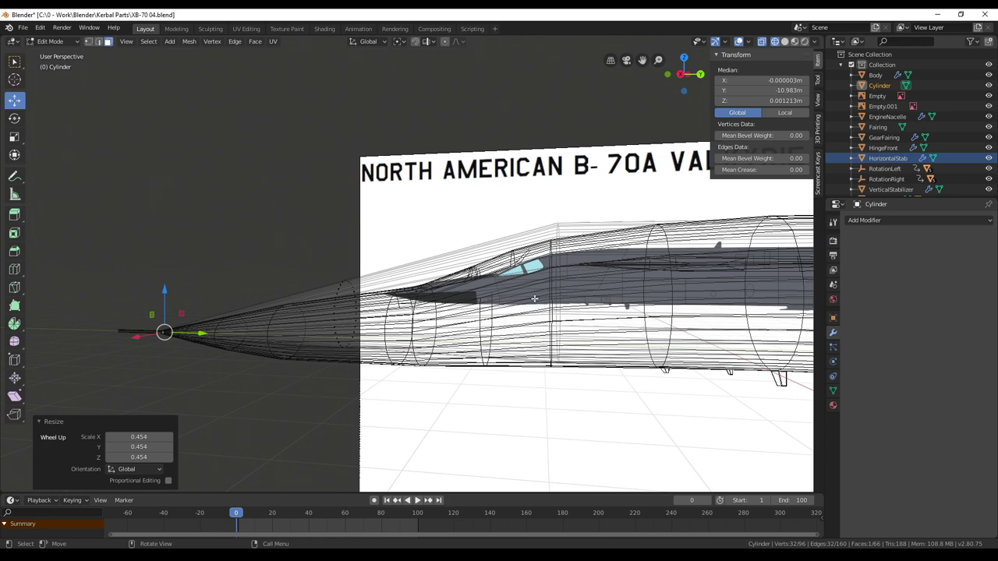
pyautogui.moveTo(522, 280); pyautogui.dragTo(532, 281, button='middle')
pyautogui.hotkey('alt', 'a')
pyautogui.press('c')
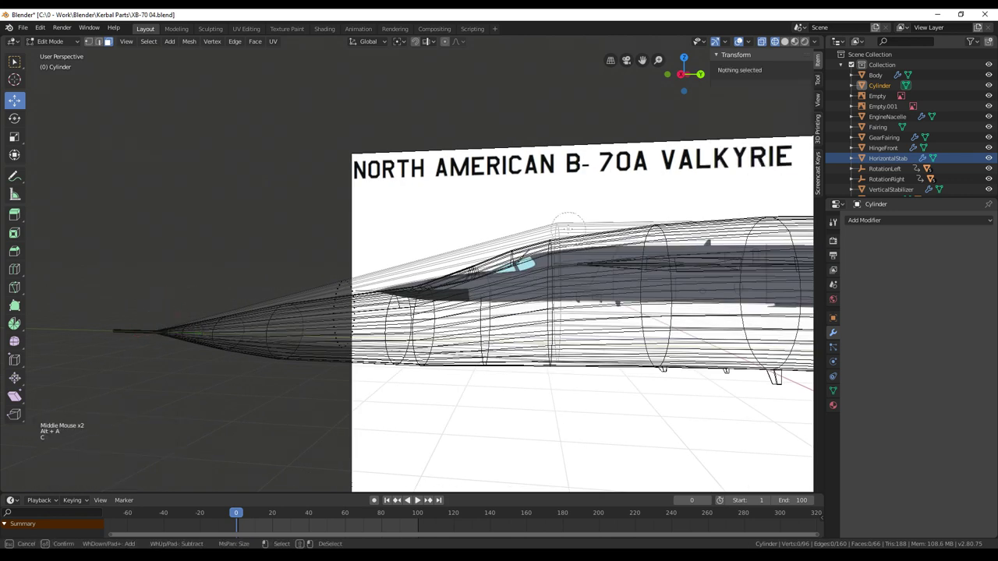
pyautogui.moveTo(578, 275)
pyautogui.keyDown('shift'); pyautogui.mouseDown(button='middle')
pyautogui.moveTo(527, 292)
pyautogui.moveTo(521, 355)
pyautogui.moveTo(529, 318)
pyautogui.mouseUp(button='middle'); pyautogui.keyUp('shift')
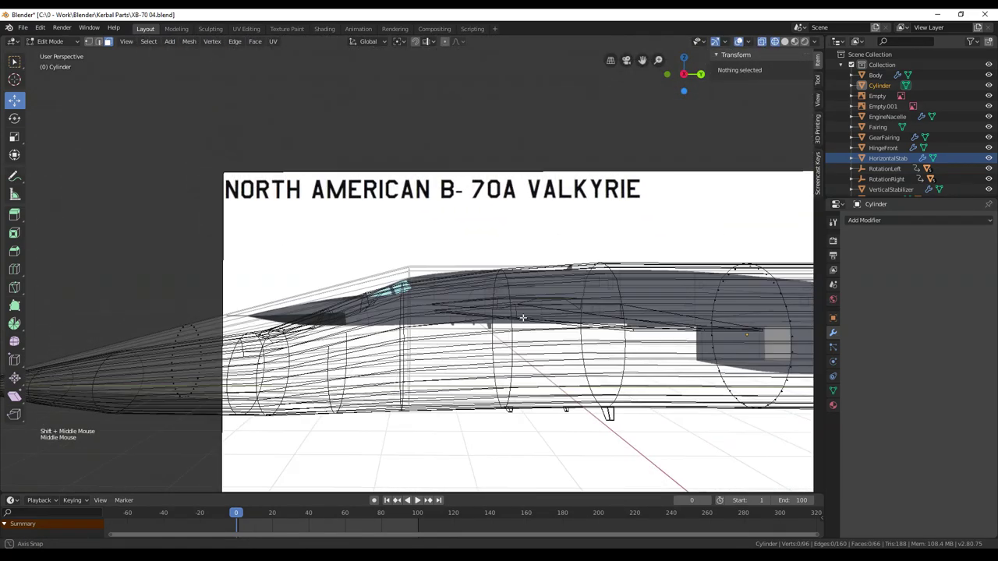
pyautogui.click(14, 269)
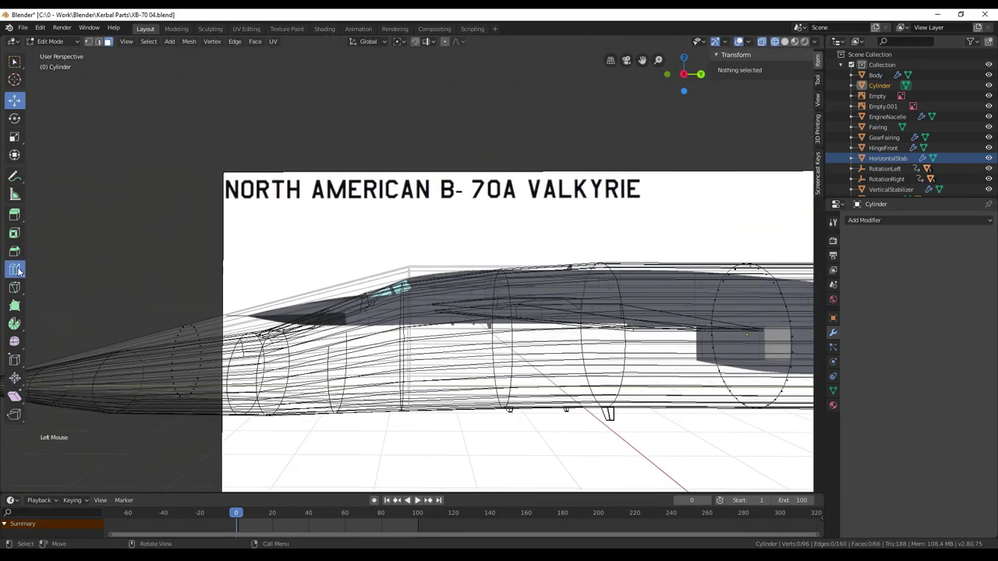
pyautogui.moveTo(598, 269); pyautogui.dragTo(437, 275)
pyautogui.hotkey('alt', 'a')
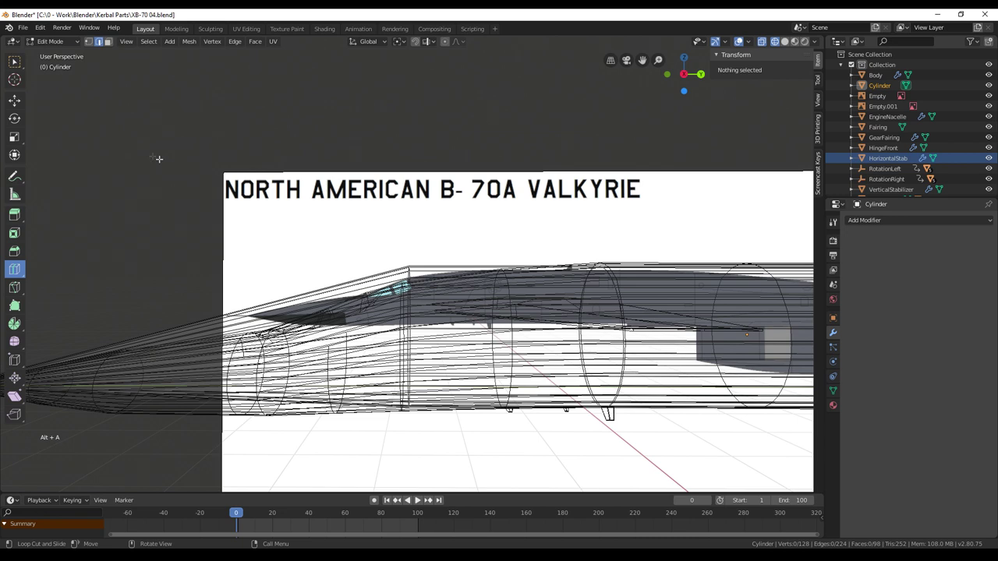
# Step: Scale the edge ring where the taper begins to about 0.954 and lower it about 0.152 m to follow the fuselage
pyautogui.click(14, 103)
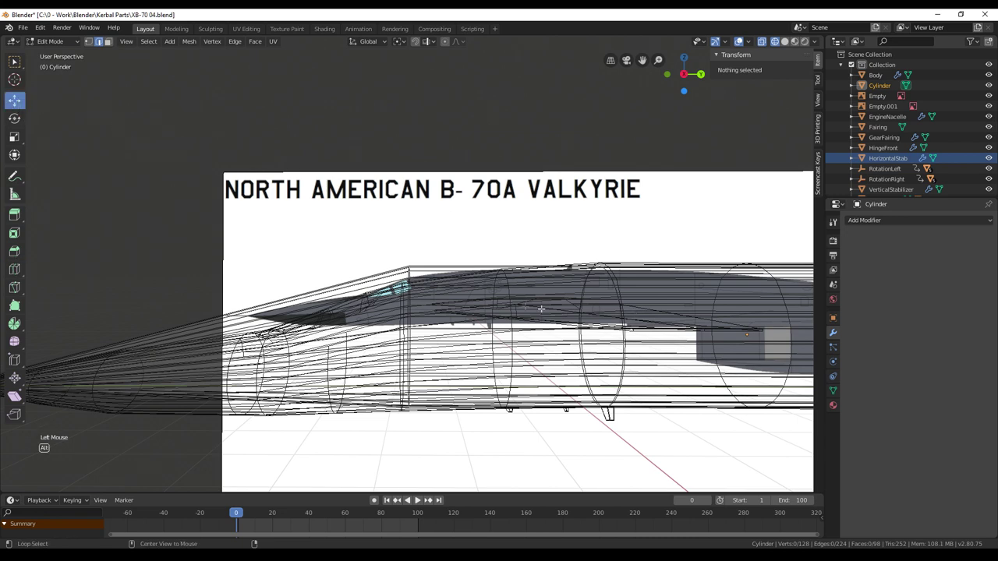
pyautogui.keyDown('alt'); pyautogui.click(407, 309); pyautogui.keyUp('alt')
pyautogui.moveTo(407, 308); pyautogui.dragTo(519, 414, button='middle')
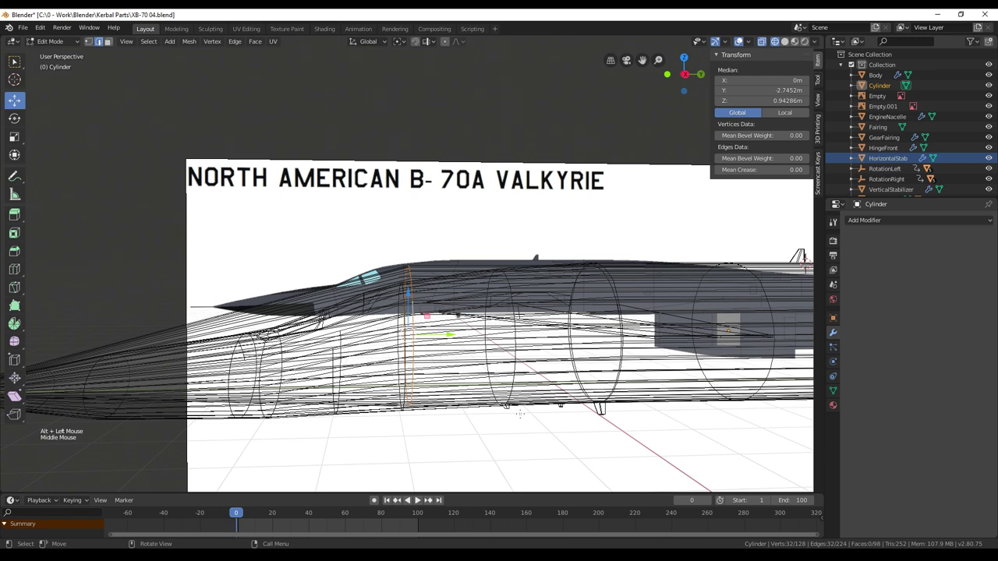
pyautogui.press('s')
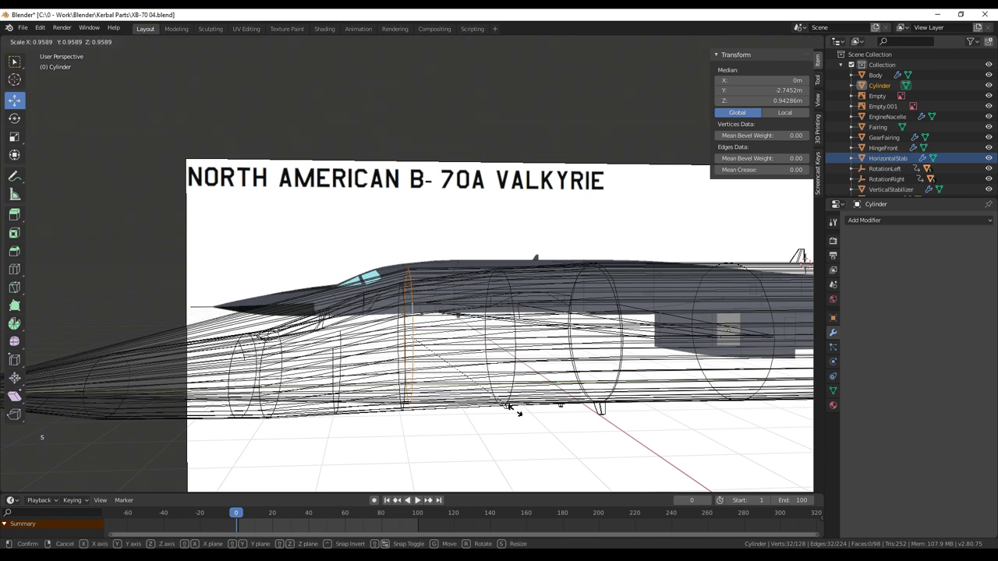
pyautogui.moveTo(515, 410); pyautogui.dragTo(505, 403, button='middle')
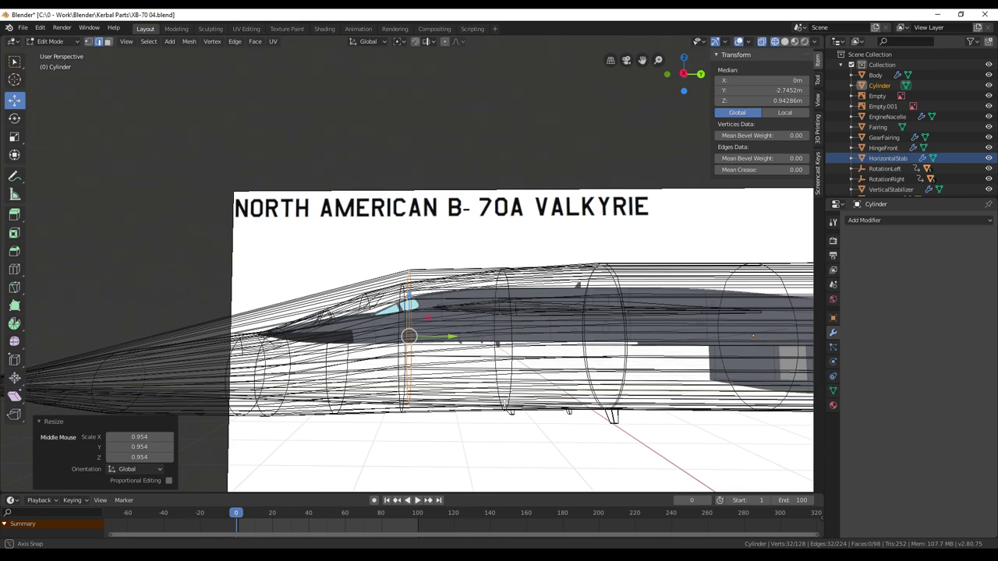
pyautogui.moveTo(407, 294); pyautogui.dragTo(406, 303)
pyautogui.scroll(-2, 468, 304)
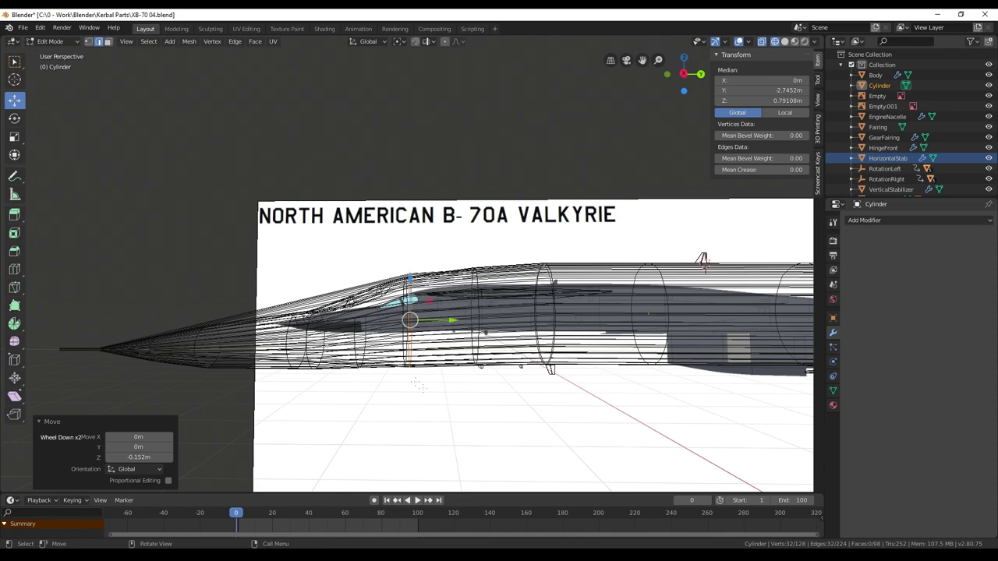
# Step: Hide the Body object and select a single vertex at the underside of the cylinder ring where the taper begins
pyautogui.moveTo(568, 366); pyautogui.dragTo(555, 368, button='middle')
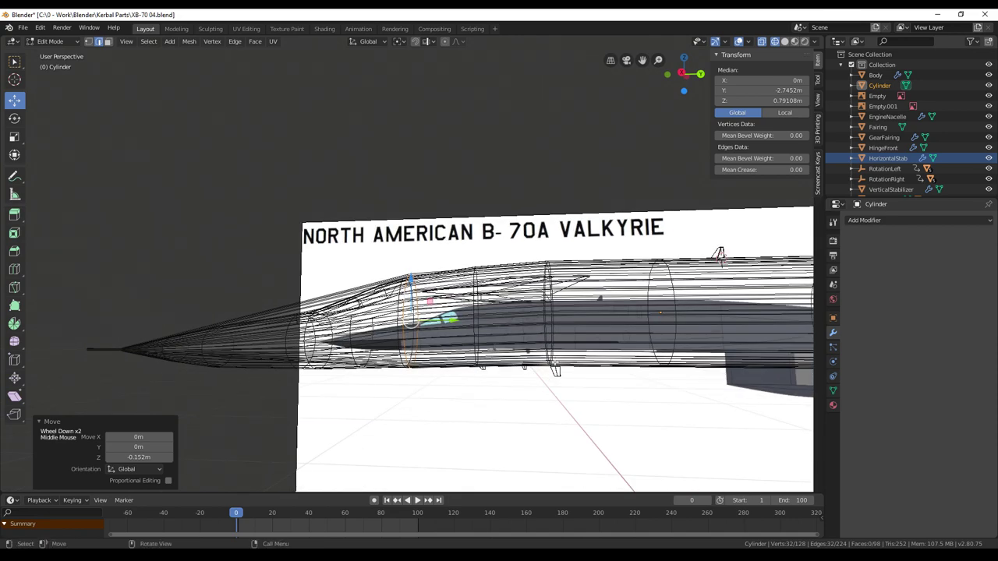
pyautogui.scroll(2, 555, 368)
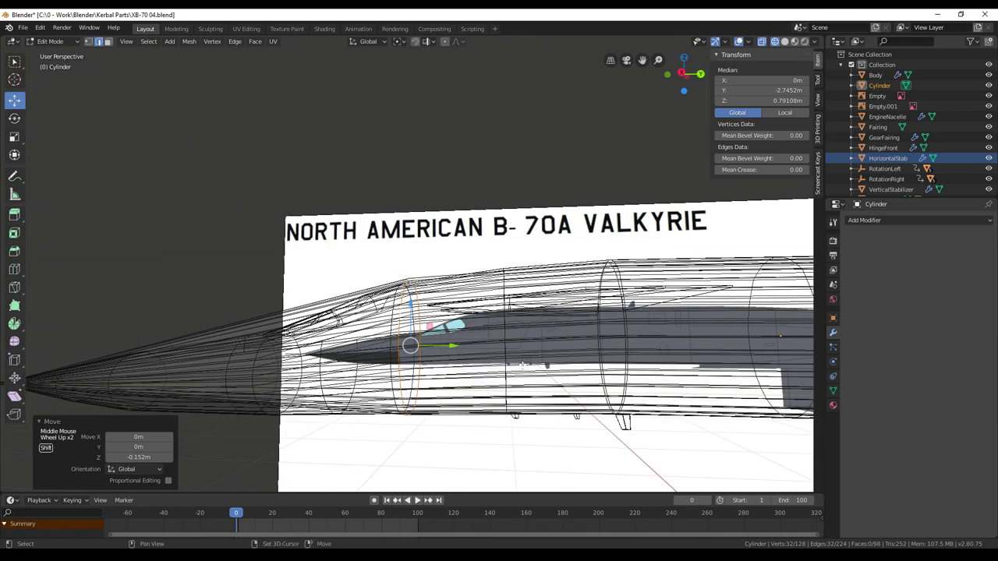
pyautogui.keyDown('shift'); pyautogui.moveTo(555, 368); pyautogui.dragTo(587, 359, button='middle'); pyautogui.keyUp('shift')
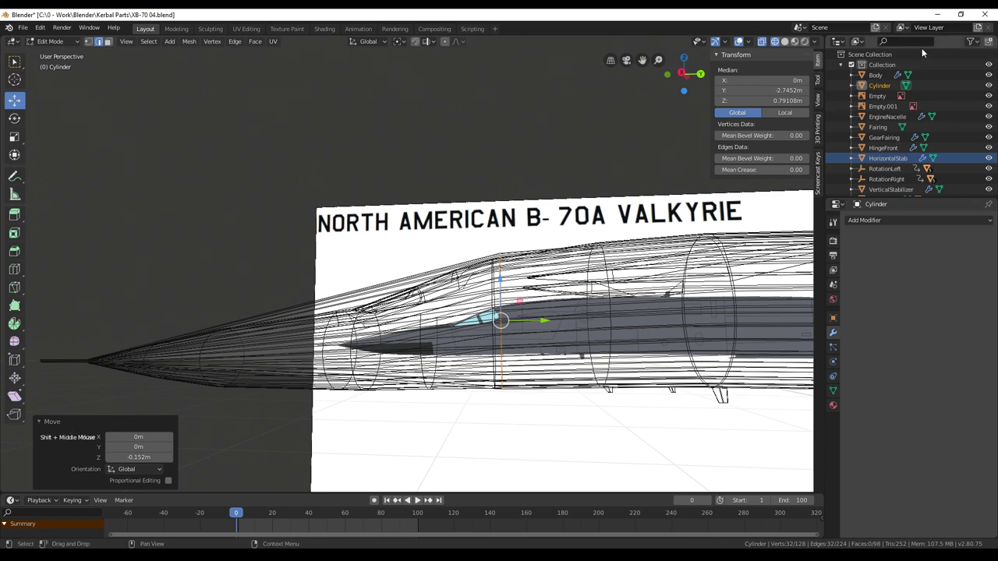
pyautogui.click(988, 75)
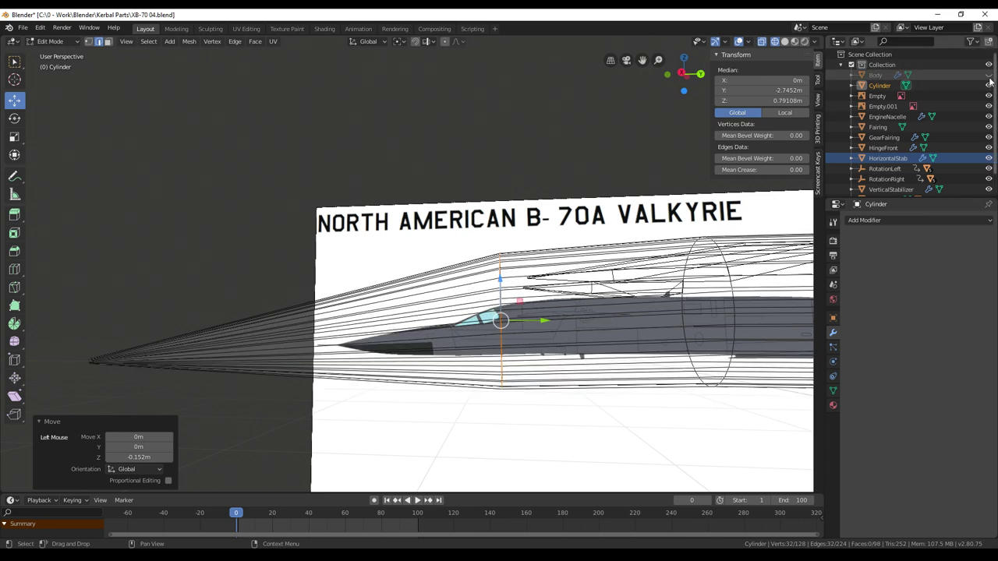
pyautogui.moveTo(633, 382); pyautogui.dragTo(599, 391, button='middle')
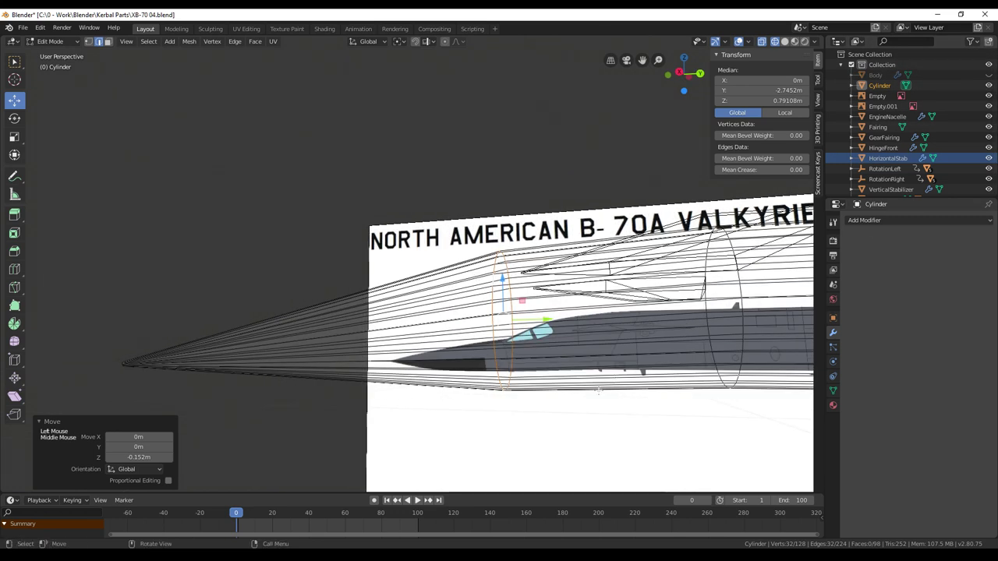
pyautogui.click(89, 42)
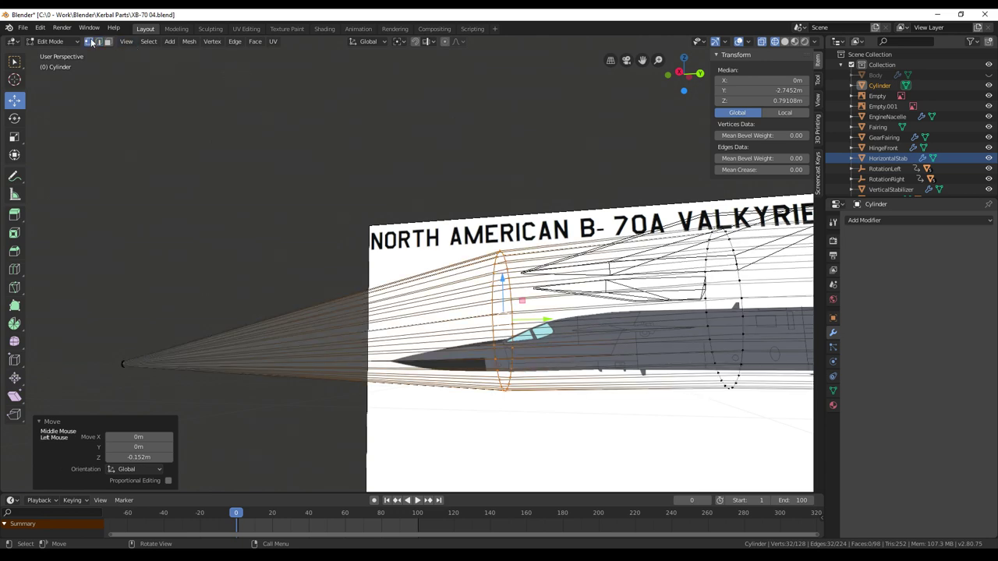
pyautogui.click(503, 389)
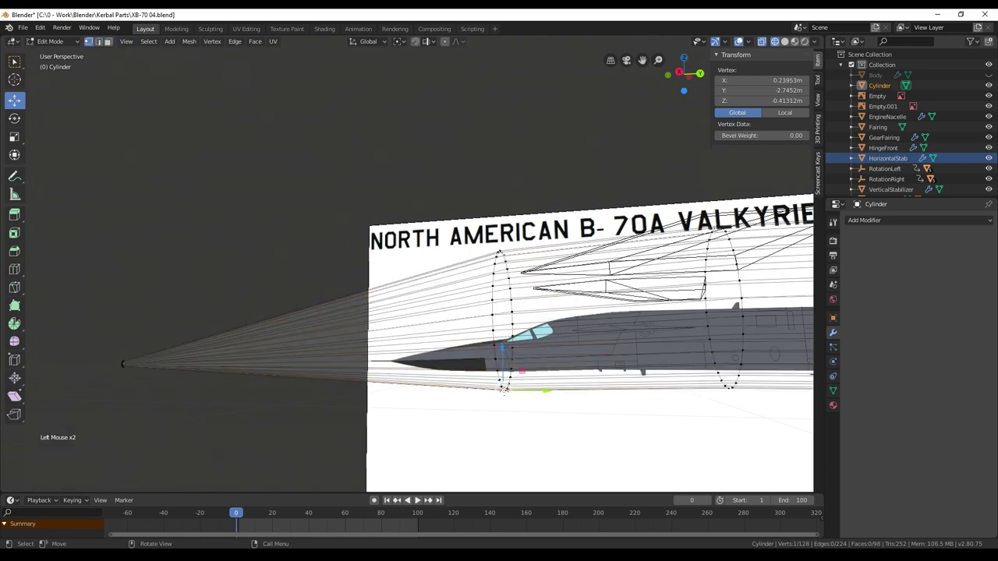
pyautogui.moveTo(667, 201); pyautogui.dragTo(586, 267, button='middle')
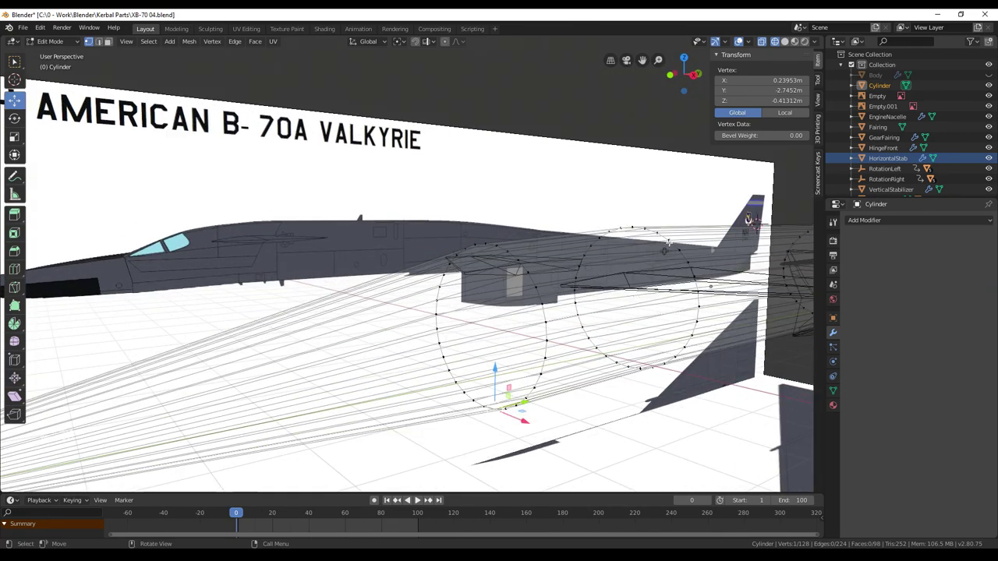
pyautogui.moveTo(669, 242); pyautogui.dragTo(530, 303, button='middle')
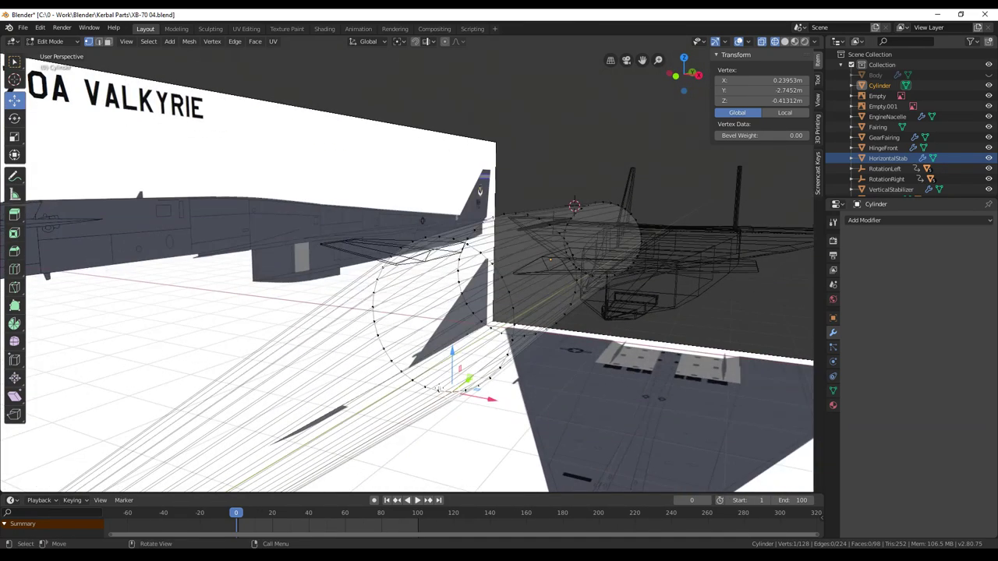
pyautogui.click(438, 388)
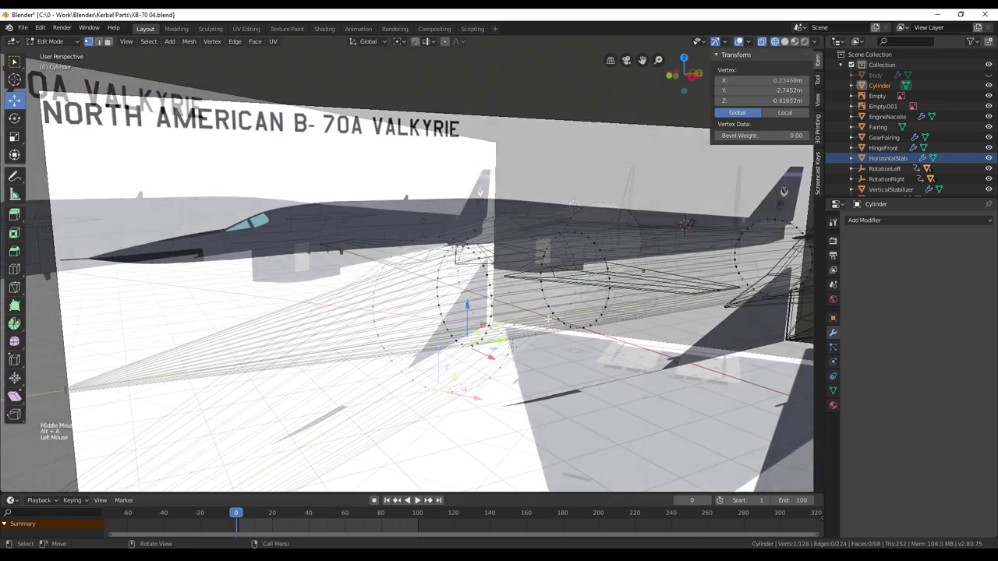
pyautogui.moveTo(436, 296); pyautogui.dragTo(472, 278, button='middle')
pyautogui.moveTo(530, 351); pyautogui.dragTo(569, 345, button='middle')
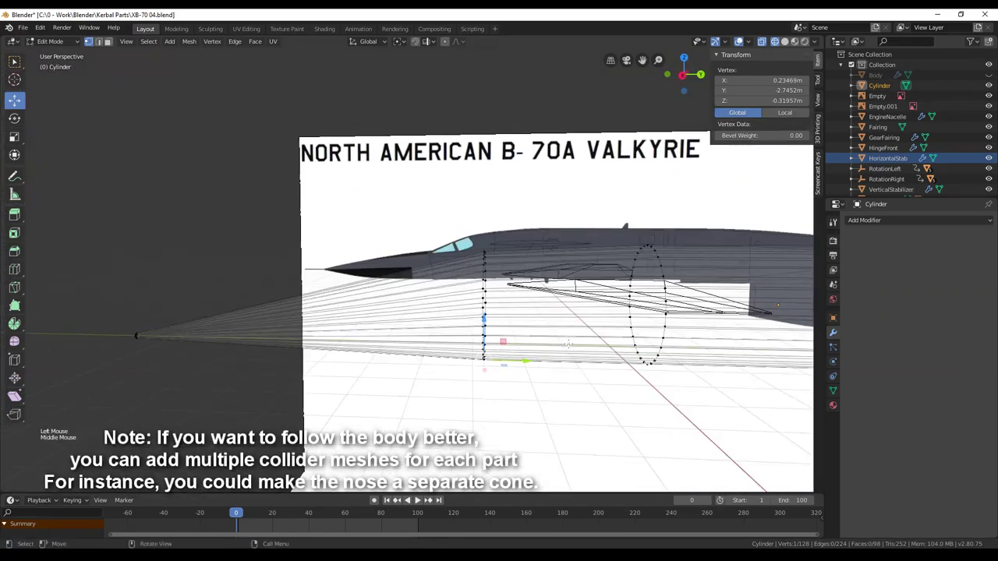
pyautogui.scroll(-2, 569, 345)
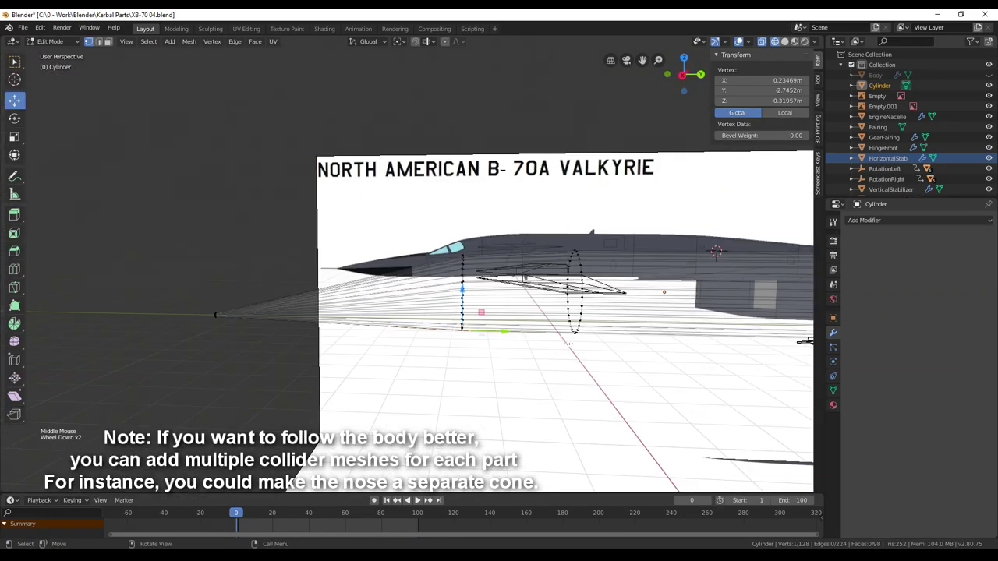
# Step: Unhide the Body object and examine how closely the cylinder follows the nose and fuselage from several angles
pyautogui.click(988, 75)
pyautogui.scroll(6, 499, 234)
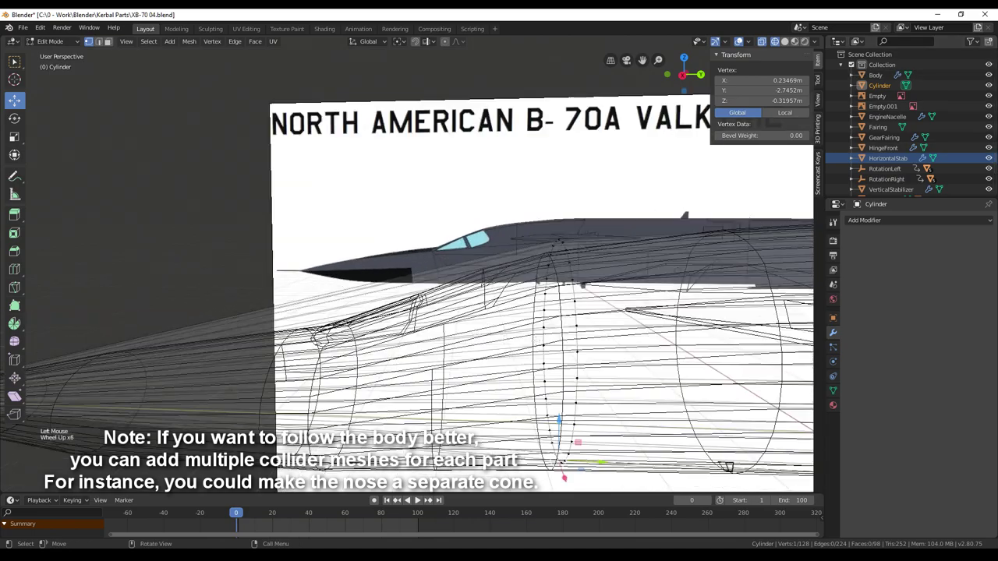
pyautogui.keyDown('shift'); pyautogui.moveTo(495, 223); pyautogui.dragTo(523, 211, button='middle'); pyautogui.keyUp('shift')
pyautogui.moveTo(334, 178); pyautogui.dragTo(377, 193, button='middle')
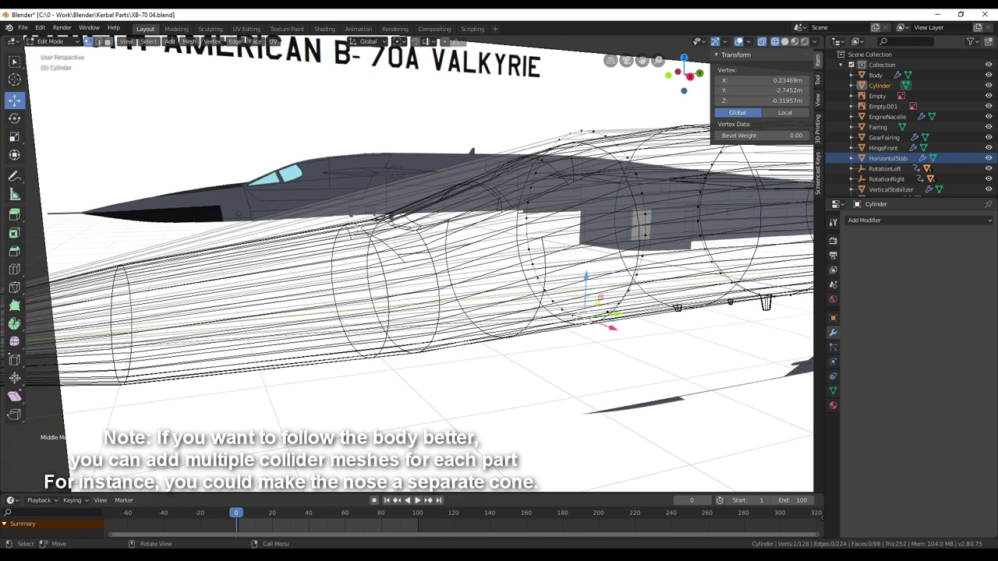
pyautogui.scroll(-3, 378, 204)
pyautogui.moveTo(378, 203); pyautogui.dragTo(428, 222, button='middle')
pyautogui.scroll(-2, 394, 233)
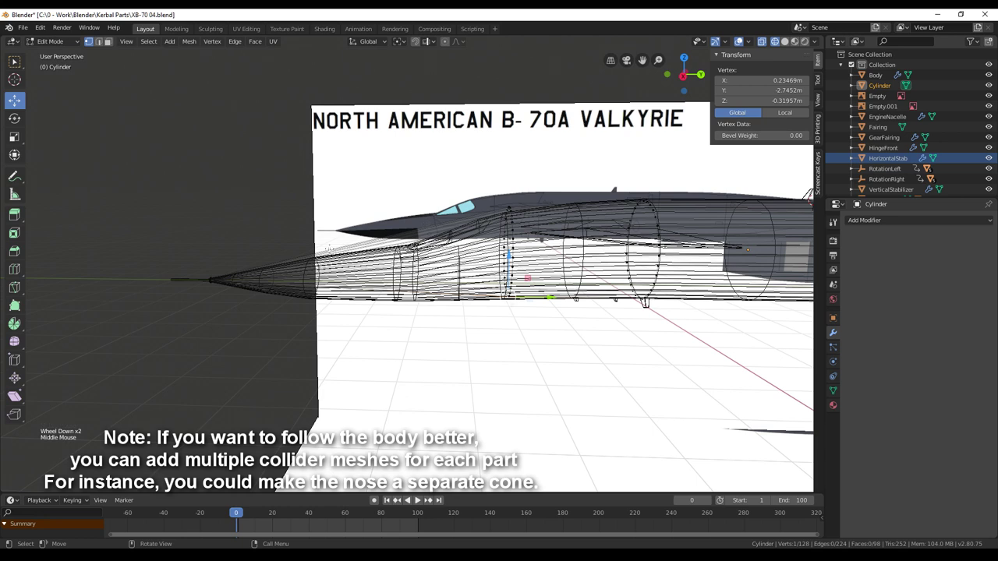
pyautogui.scroll(2, 486, 221)
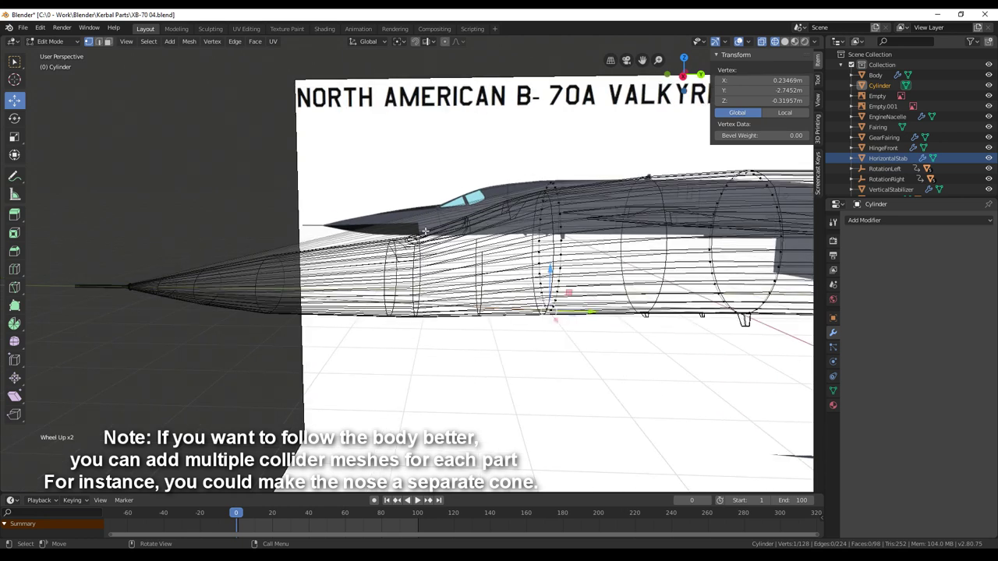
pyautogui.scroll(-1, 424, 231)
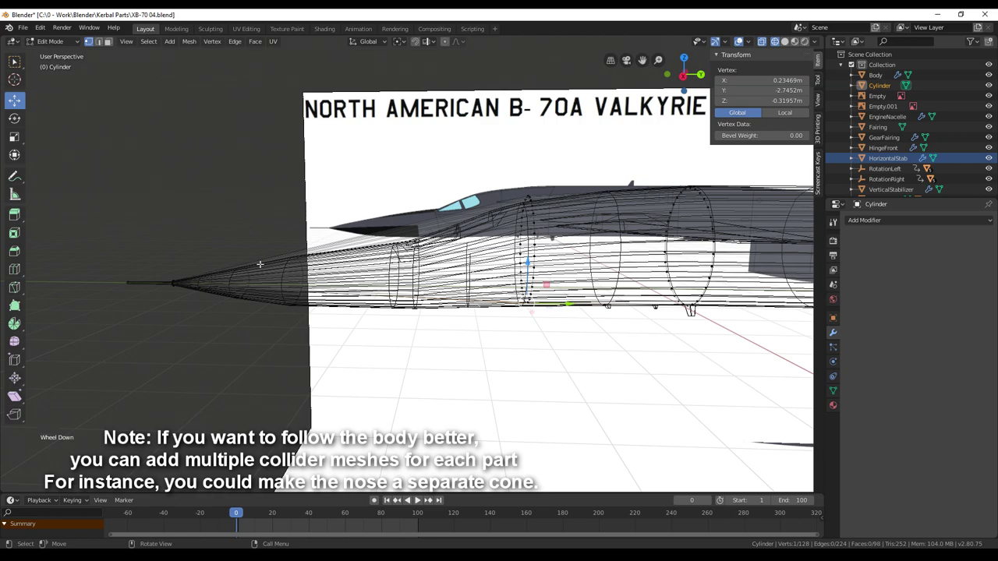
pyautogui.scroll(-3, 475, 212)
pyautogui.moveTo(475, 213); pyautogui.dragTo(200, 327, button='middle')
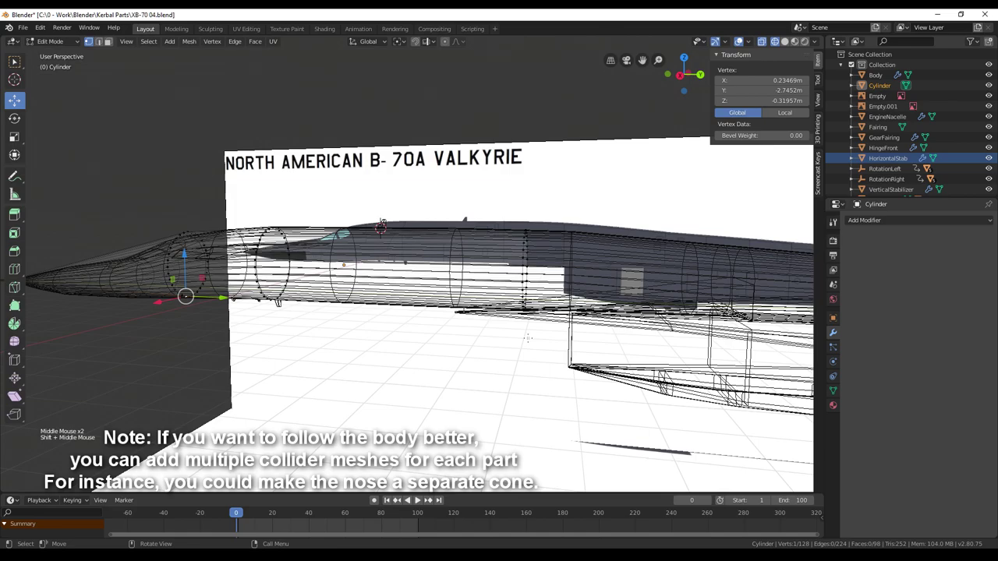
# Step: Select the cylinder's rear end face and extend it backwards along the fuselage to about Y 29.278 m
pyautogui.moveTo(641, 292); pyautogui.dragTo(281, 103, button='middle')
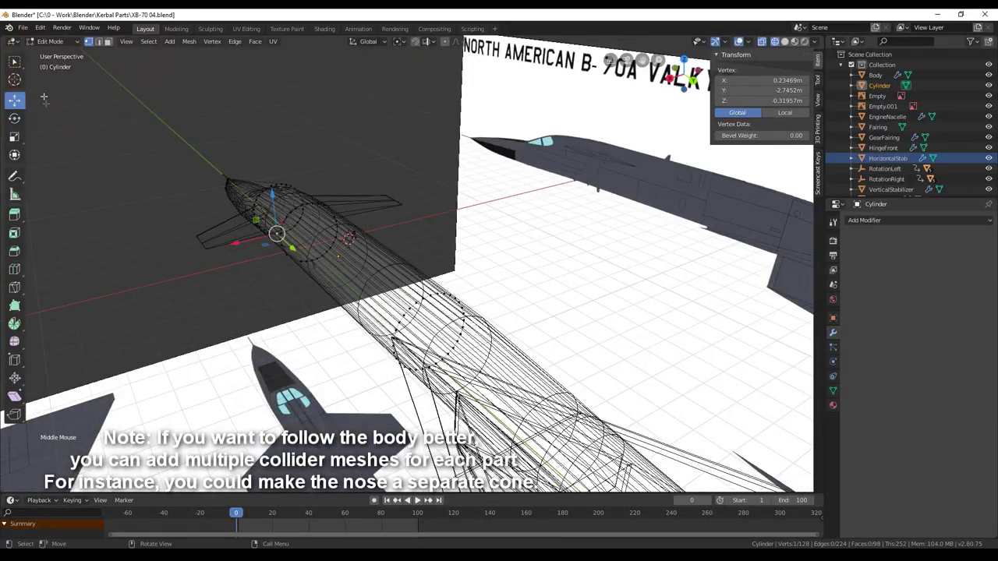
pyautogui.click(107, 41)
pyautogui.click(413, 343)
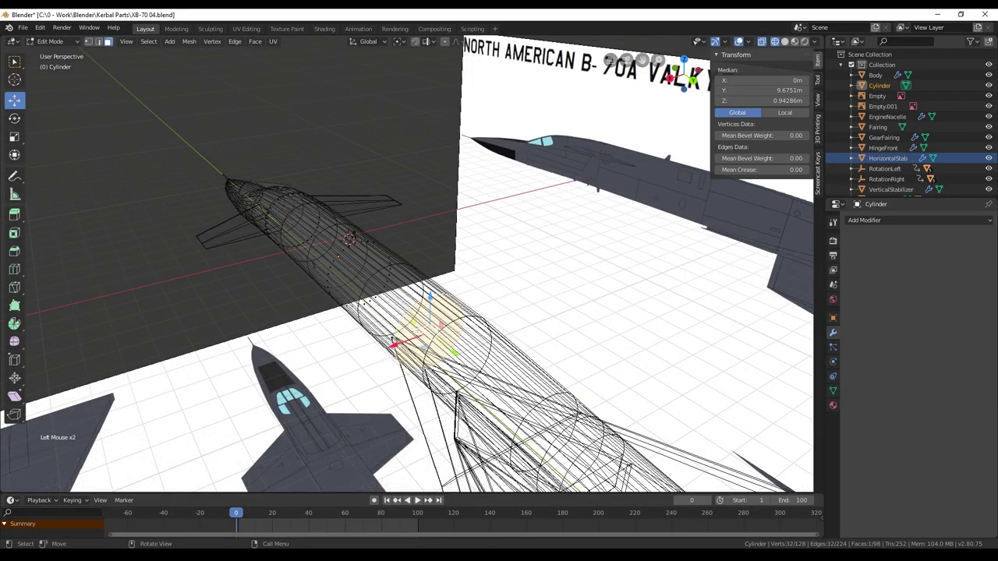
pyautogui.moveTo(413, 343); pyautogui.dragTo(382, 243, button='middle')
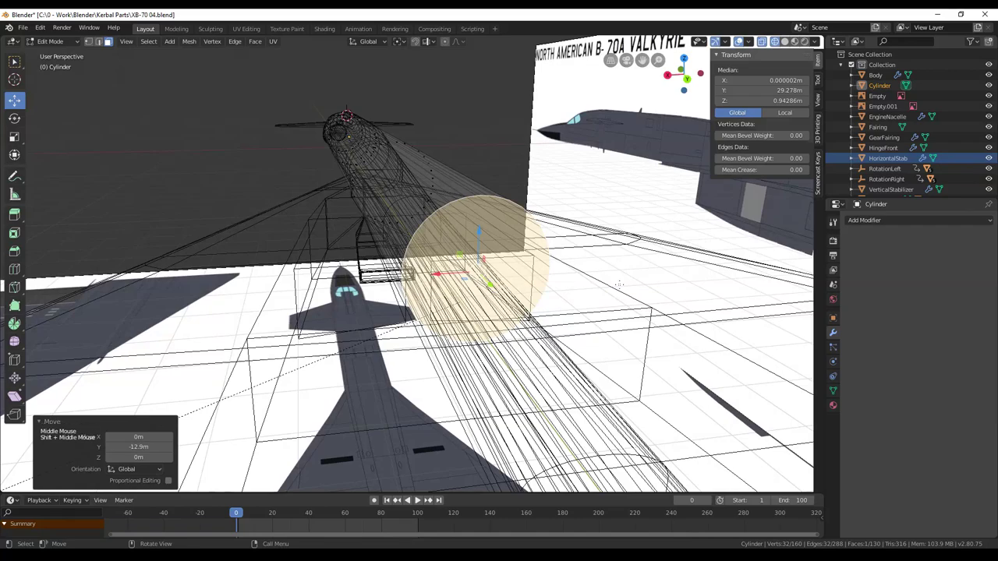
# Step: Flatten the extended rear face along Z, narrow it to 0.829 along X, and lower it to about Z 0.053 m
pyautogui.press('s')
pyautogui.press('z')
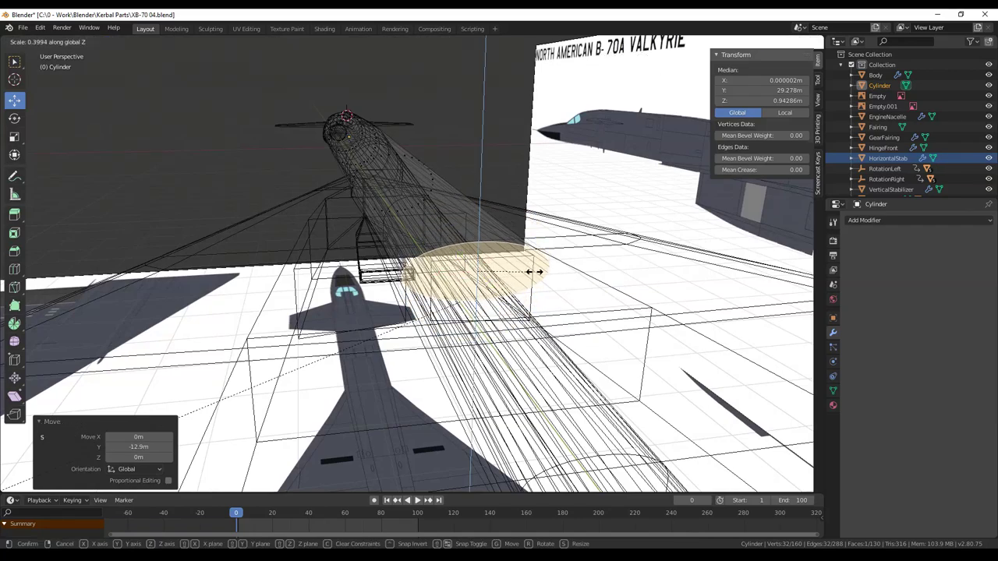
pyautogui.click(519, 270)
pyautogui.moveTo(518, 269); pyautogui.dragTo(505, 282, button='middle')
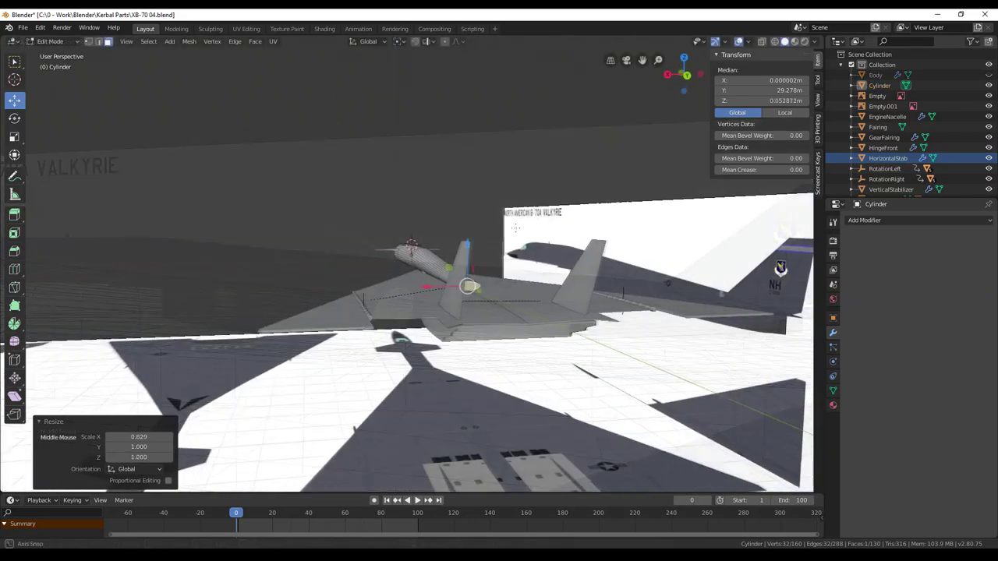
# Step: Move the tapered rear face further back over the wing to about Y 34.033 m and show the Body object again
pyautogui.moveTo(421, 304); pyautogui.dragTo(486, 306, button='middle')
pyautogui.scroll(2, 485, 307)
pyautogui.keyDown('shift'); pyautogui.moveTo(343, 323); pyautogui.dragTo(592, 350, button='middle'); pyautogui.keyUp('shift')
pyautogui.moveTo(510, 354); pyautogui.dragTo(339, 335, button='middle')
pyautogui.moveTo(573, 390); pyautogui.dragTo(296, 263, button='middle')
pyautogui.scroll(7, 359, 257)
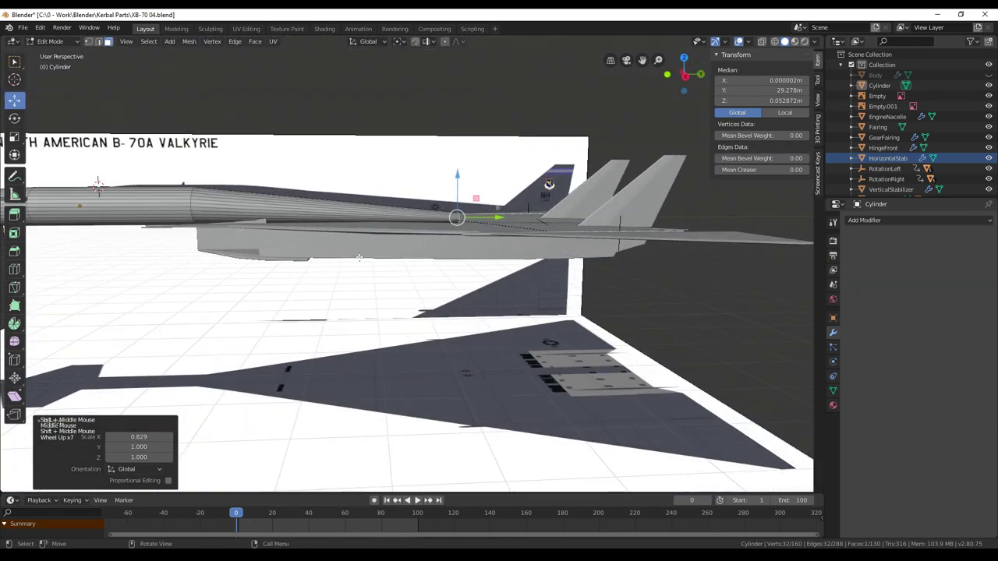
pyautogui.moveTo(562, 260); pyautogui.dragTo(429, 329, button='middle')
pyautogui.keyDown('shift'); pyautogui.moveTo(618, 121); pyautogui.dragTo(333, 279, button='middle'); pyautogui.keyUp('shift')
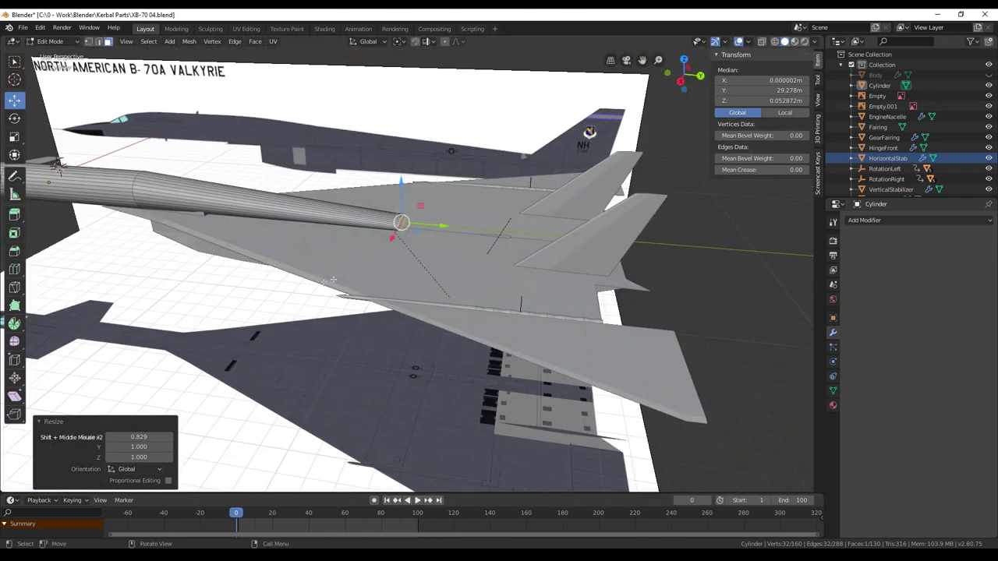
pyautogui.keyDown('shift'); pyautogui.moveTo(432, 211); pyautogui.dragTo(366, 232, button='middle'); pyautogui.keyUp('shift')
pyautogui.scroll(7, 366, 233)
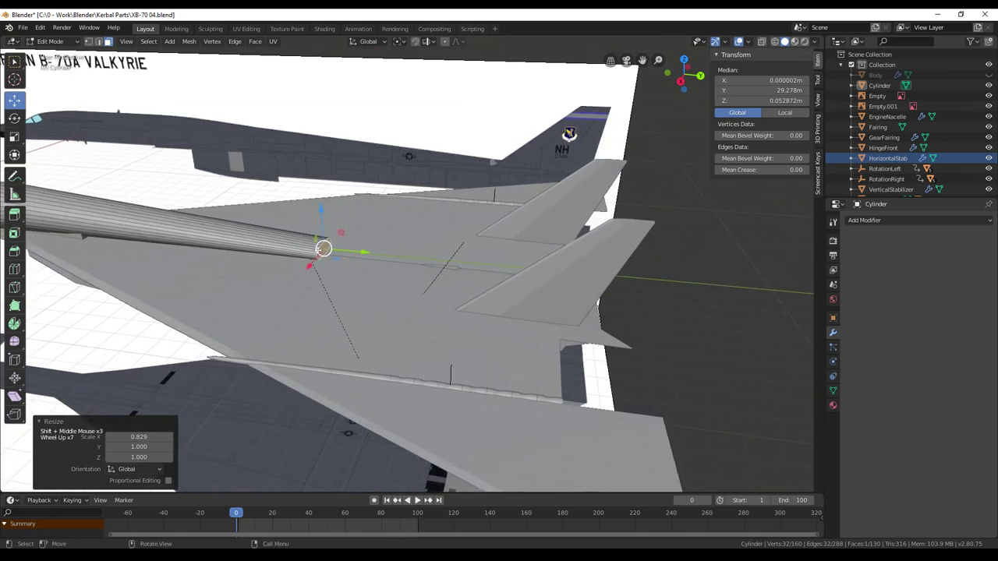
pyautogui.scroll(-2, 387, 276)
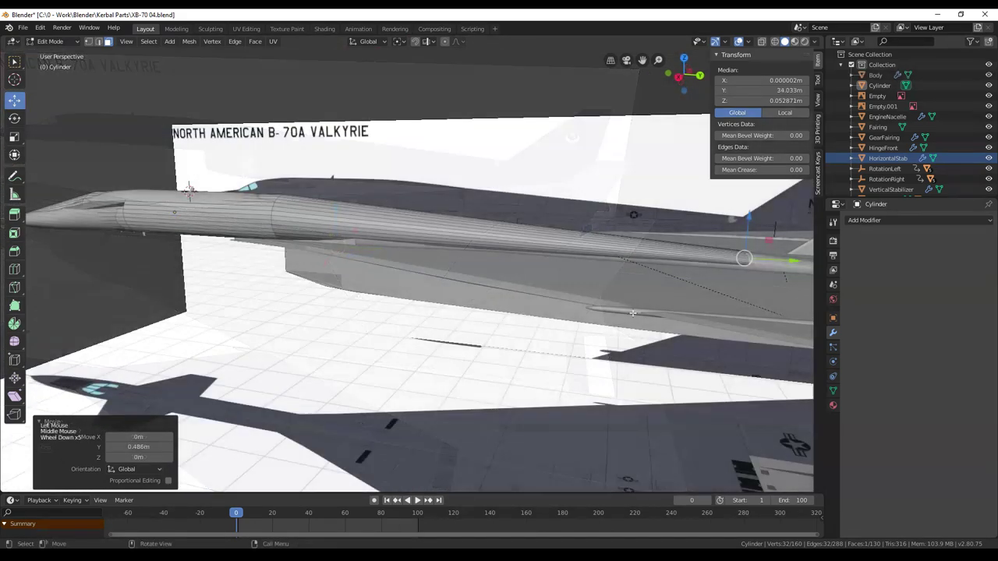
pyautogui.scroll(-5, 634, 315)
pyautogui.scroll(-2, 633, 314)
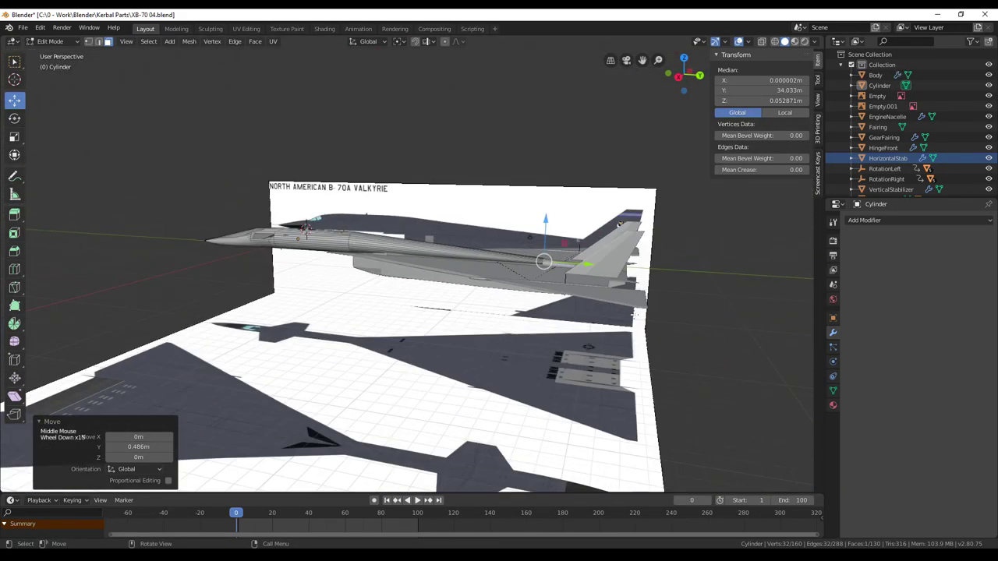
pyautogui.moveTo(633, 314); pyautogui.dragTo(615, 353, button='middle')
# Step: Rename the Cylinder object as ColliderBody1
pyautogui.click(879, 86)
pyautogui.doubleClick(880, 85)
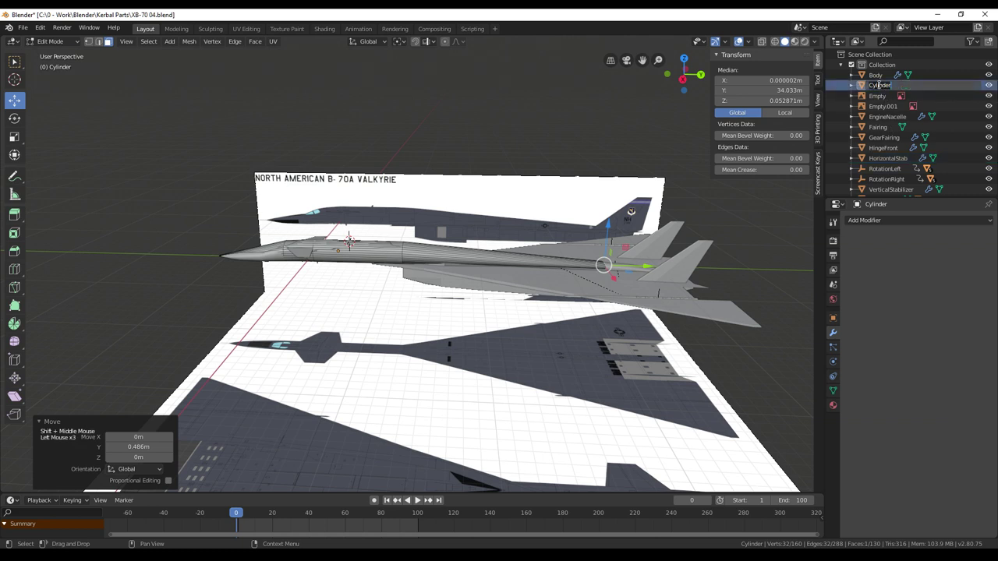
pyautogui.write('Cy')
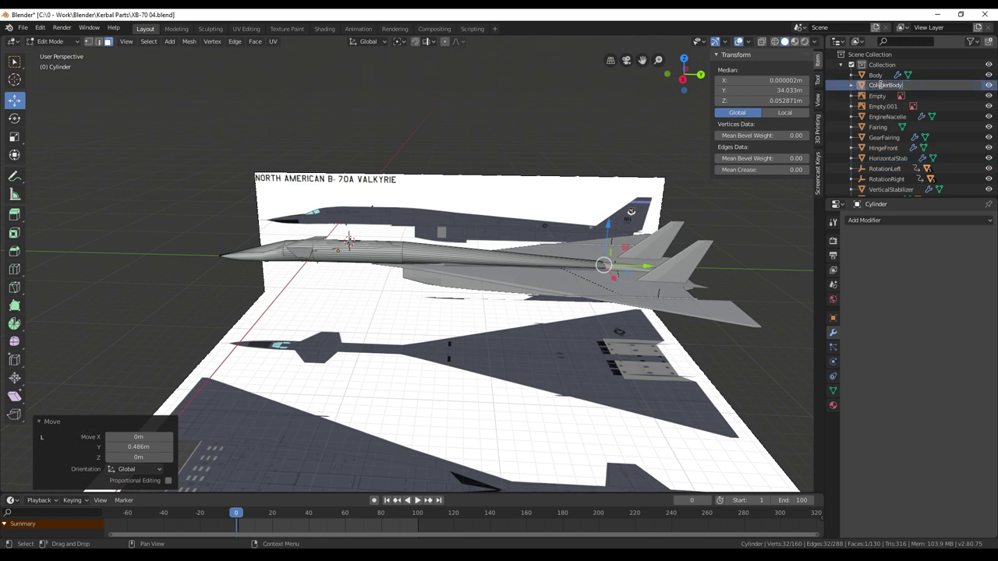
pyautogui.press('Return')
# Step: Try to parent the collider mesh and Body together while still in Edit Mode
pyautogui.click(876, 75)
pyautogui.keyDown('shift'); pyautogui.click(887, 86); pyautogui.keyUp('shift')
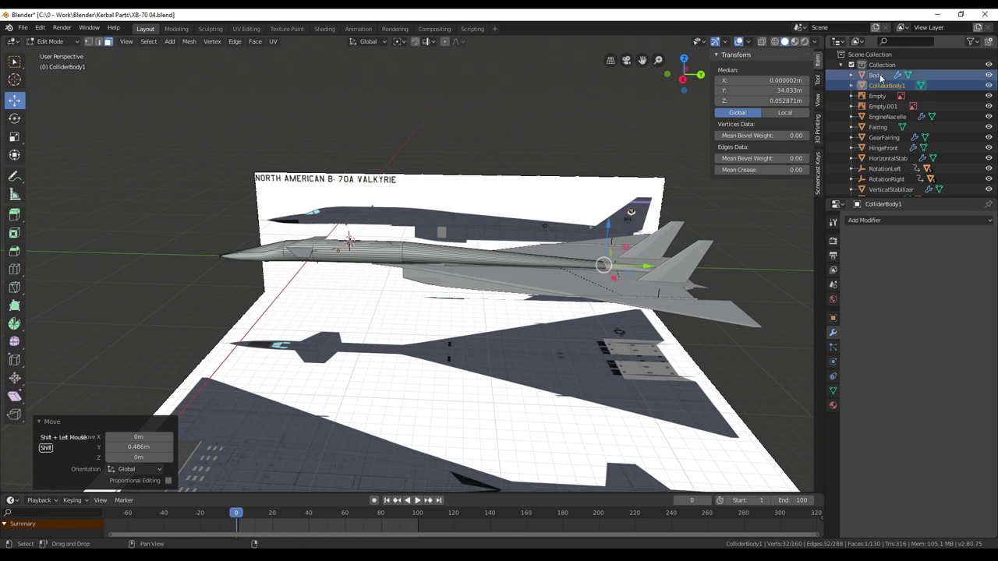
pyautogui.press('ctrl')
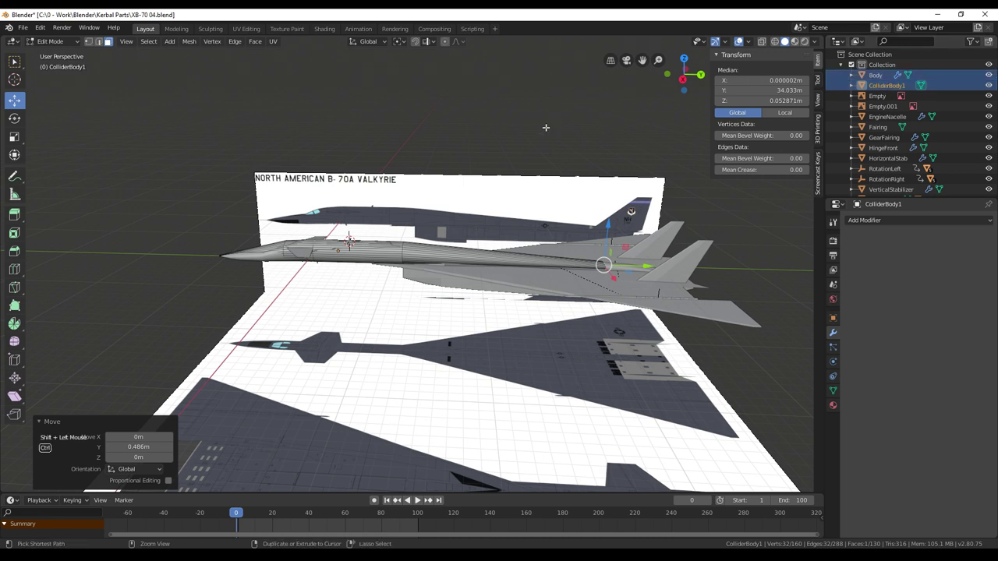
pyautogui.hotkey('ctrl', 'p')
pyautogui.click(548, 130)
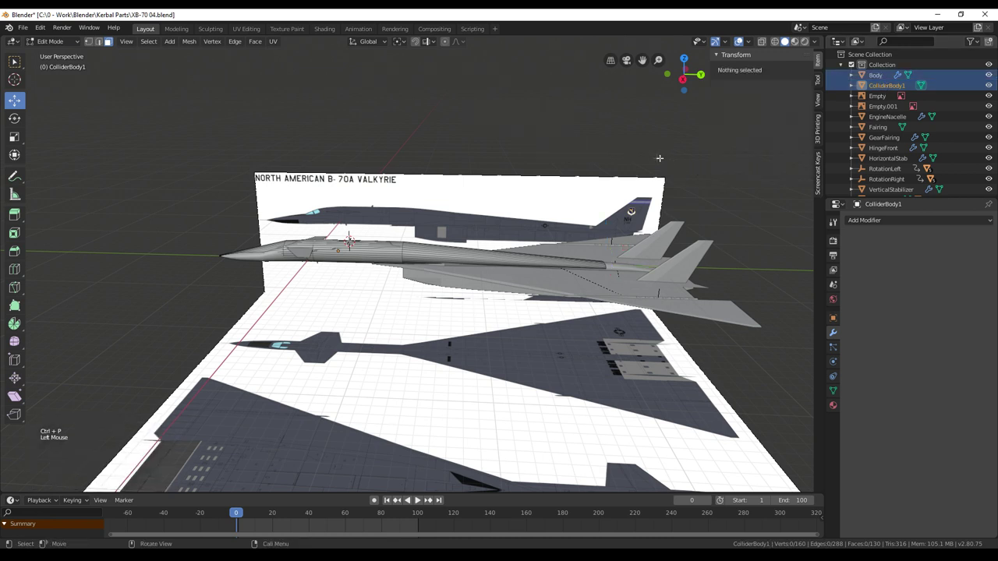
# Step: Return to Object Mode and parent ColliderBody1 to the Body object with Keep Transform
pyautogui.press('Tab')
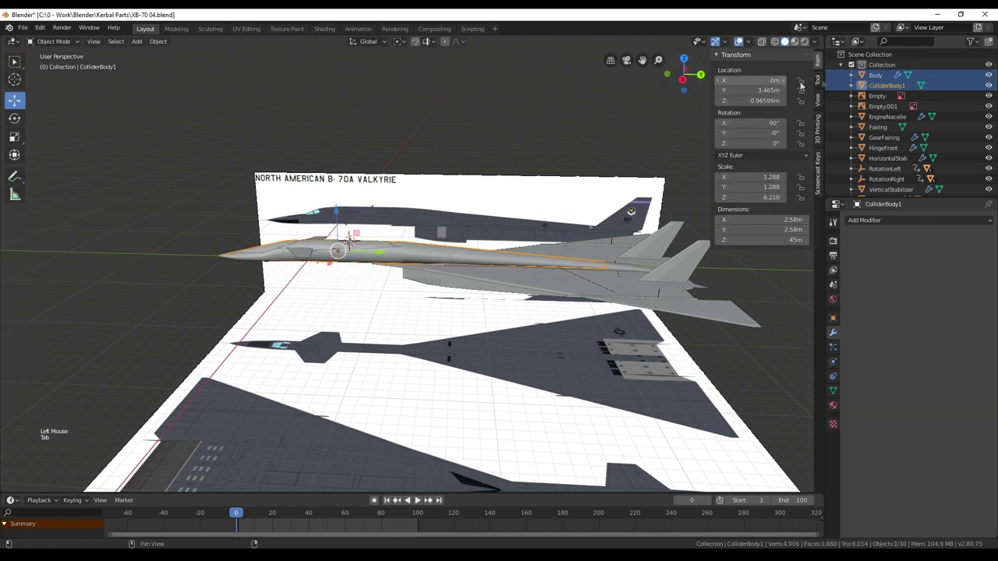
pyautogui.click(887, 85)
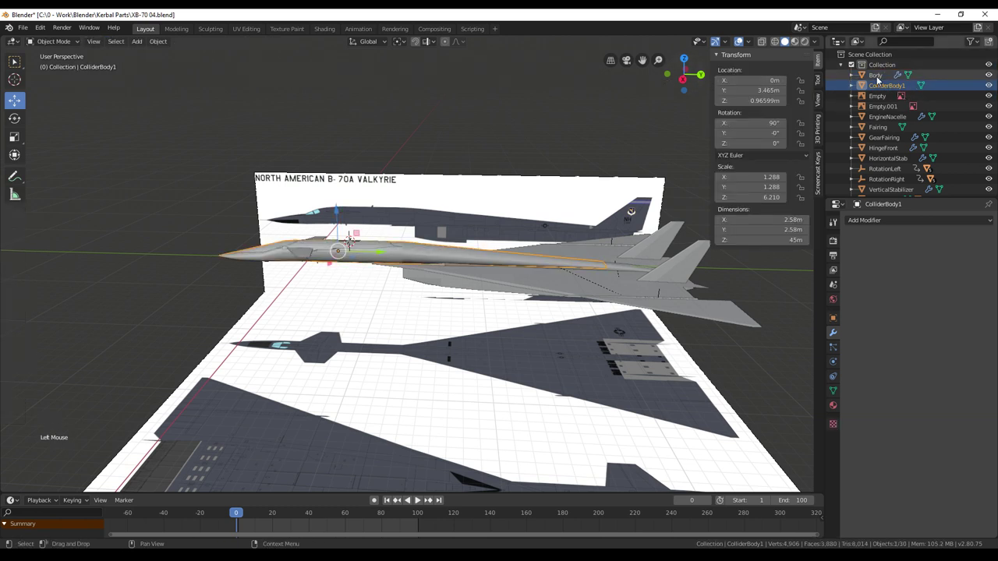
pyautogui.keyDown('shift'); pyautogui.click(876, 75); pyautogui.keyUp('shift')
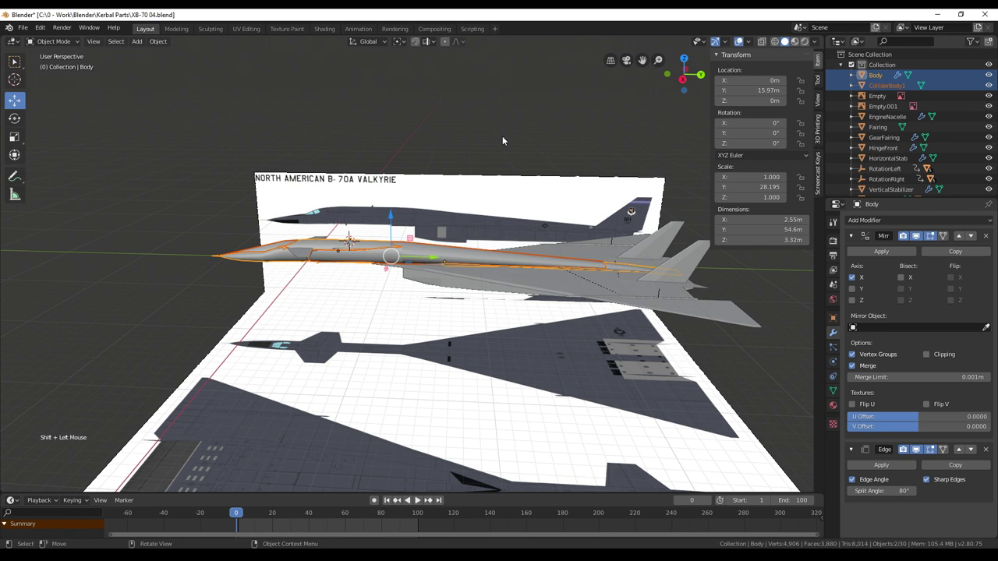
pyautogui.hotkey('ctrl', 'p')
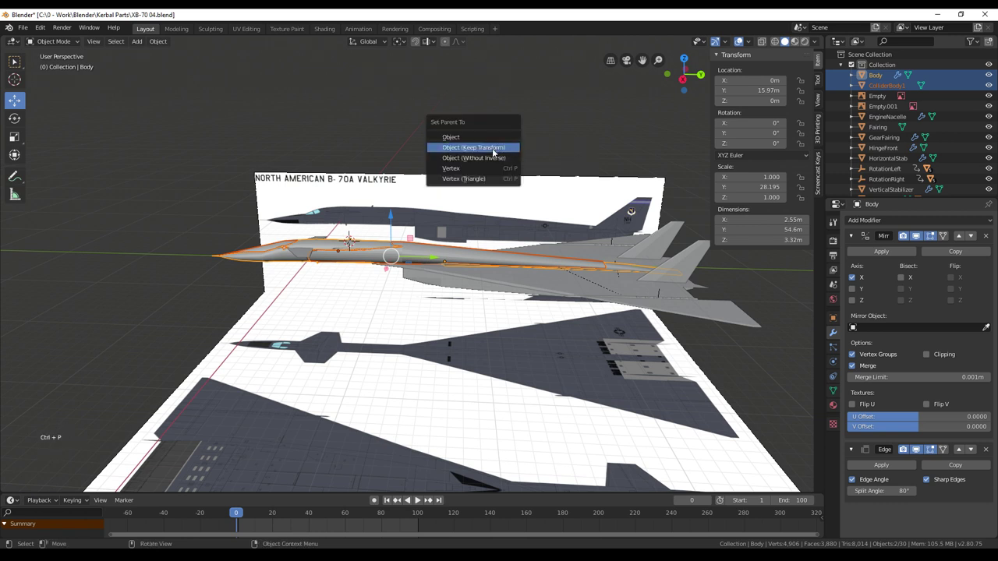
pyautogui.click(493, 148)
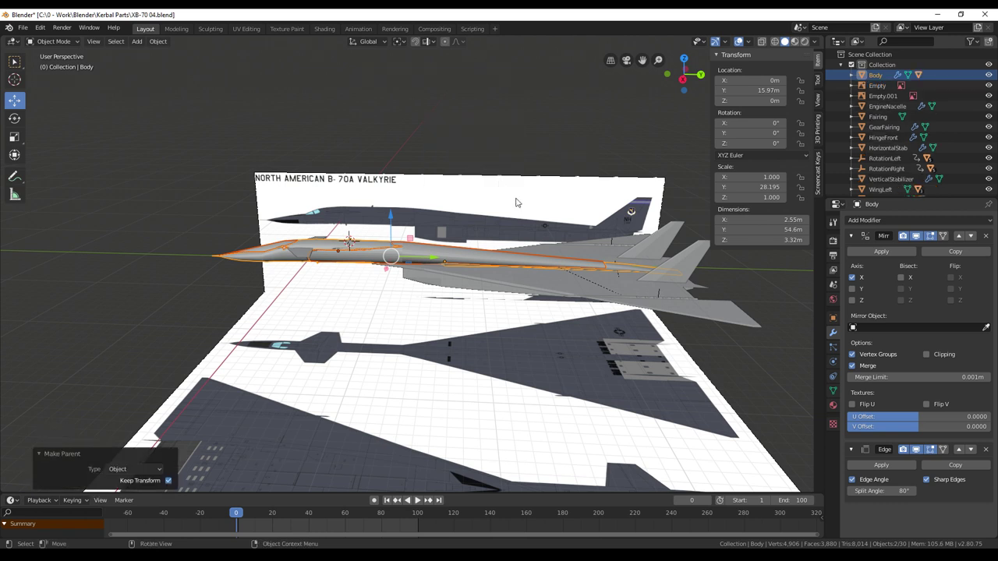
# Step: Apply the scale of the selected Body and ColliderBody1 objects
pyautogui.press('ctrl')
pyautogui.hotkey('ctrl', 'a')
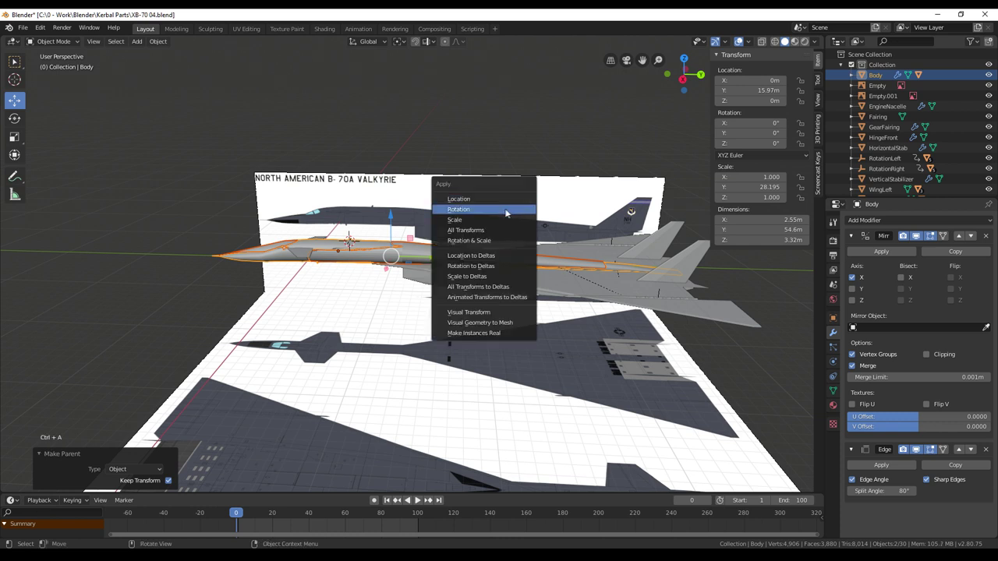
pyautogui.click(498, 216)
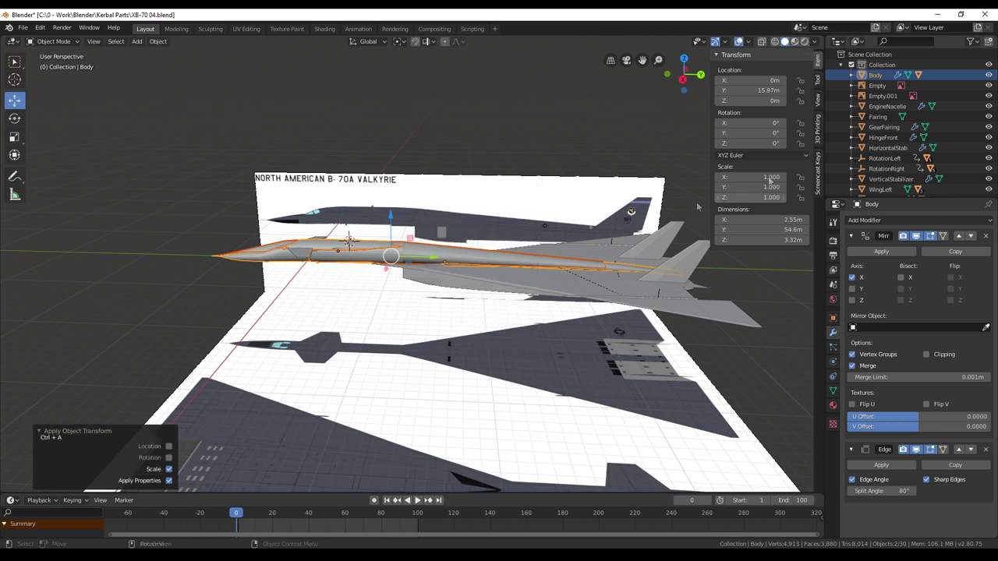
# Step: Expand the Body object's hierarchy and hide its child ColliderBody1
pyautogui.click(851, 75)
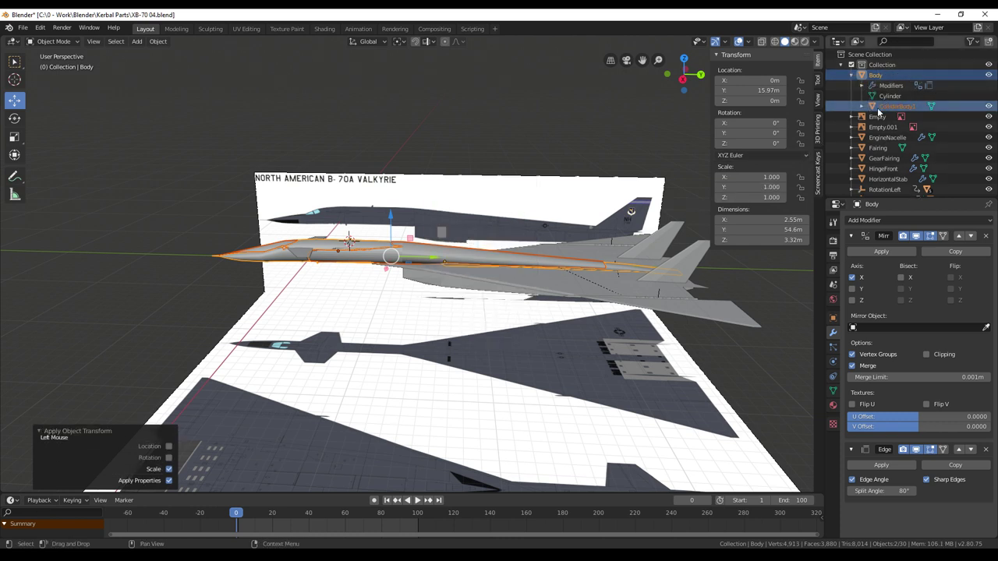
pyautogui.moveTo(460, 226); pyautogui.dragTo(669, 209, button='middle')
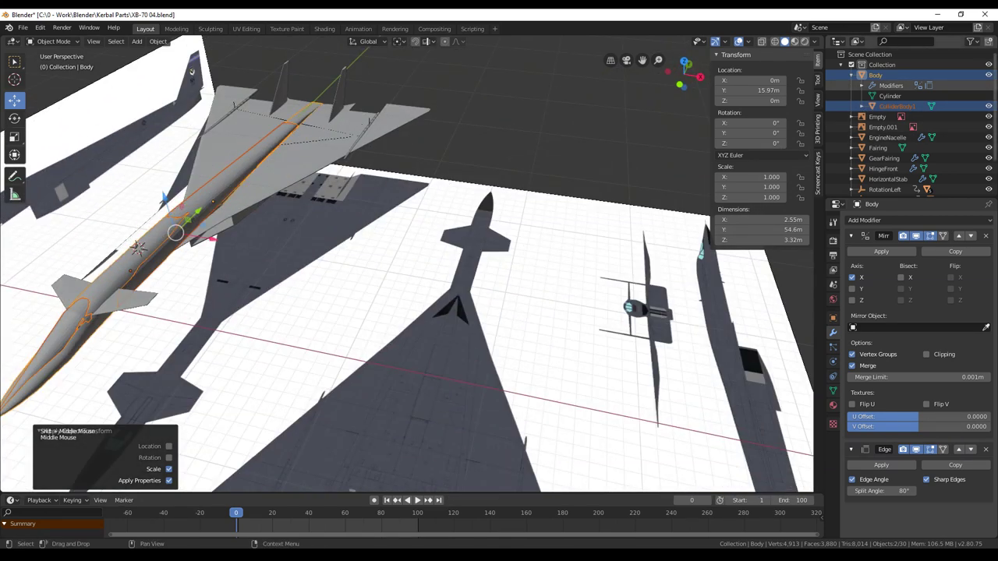
pyautogui.click(988, 106)
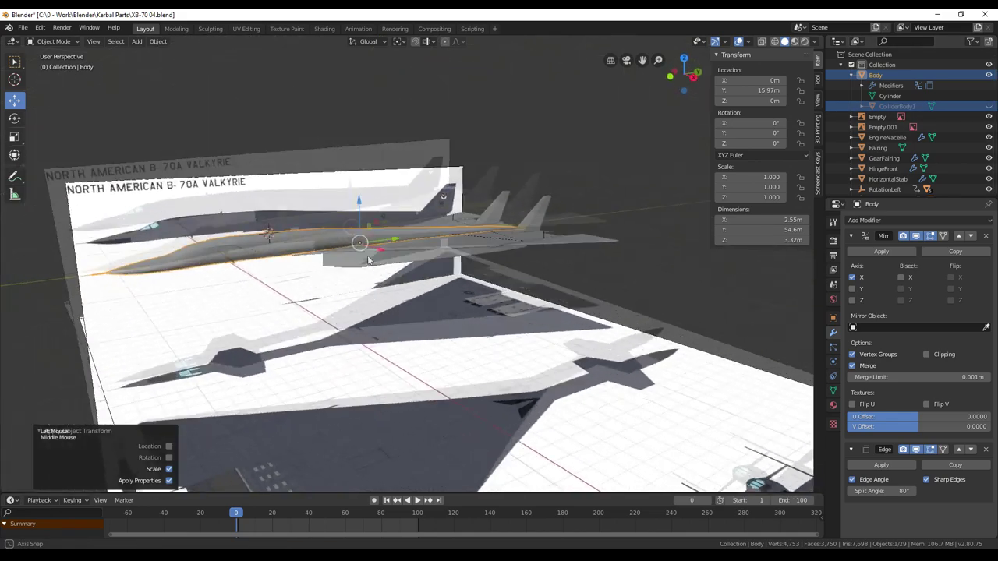
# Step: Add a 2 m cube at the engine nacelle in the right side view and set its X location to 0 m
pyautogui.keyDown('shift'); pyautogui.moveTo(423, 292); pyautogui.dragTo(617, 348, button='middle'); pyautogui.keyUp('shift')
pyautogui.scroll(5, 449, 273)
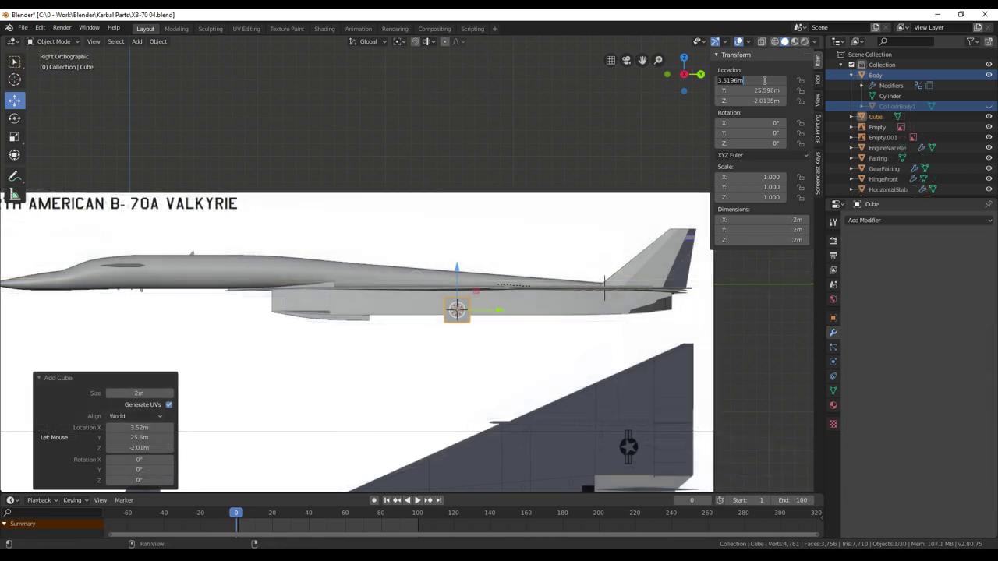
pyautogui.press('Return')
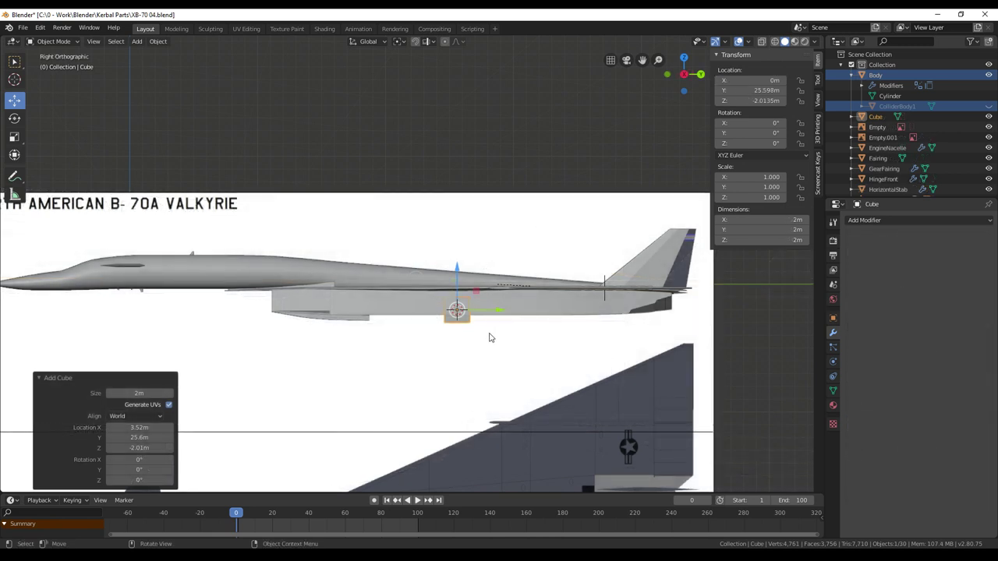
# Step: Stretch the cube by 14.960 along Y so it spans most of the engine nacelle's length
pyautogui.press('s')
pyautogui.press('y')
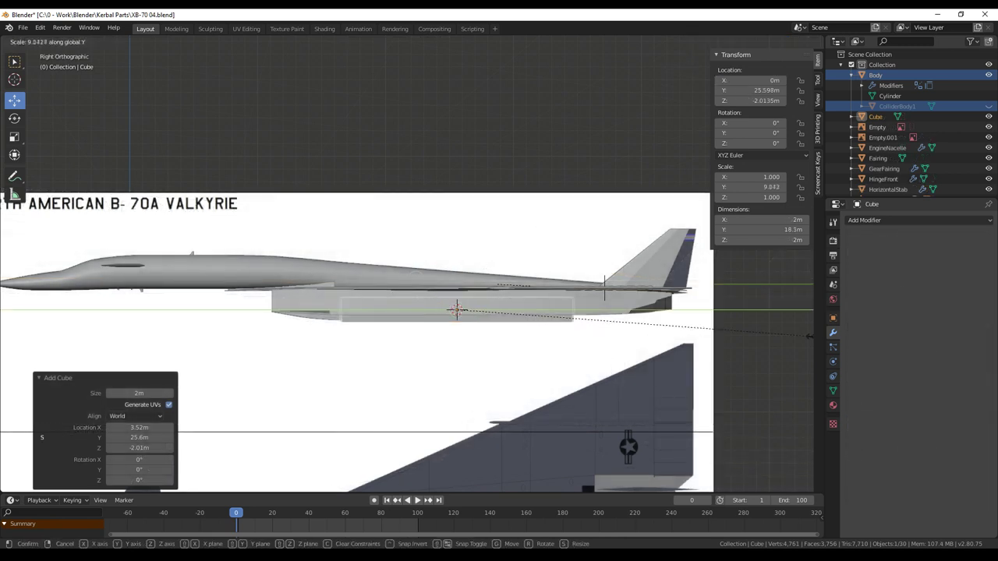
pyautogui.click(225, 357)
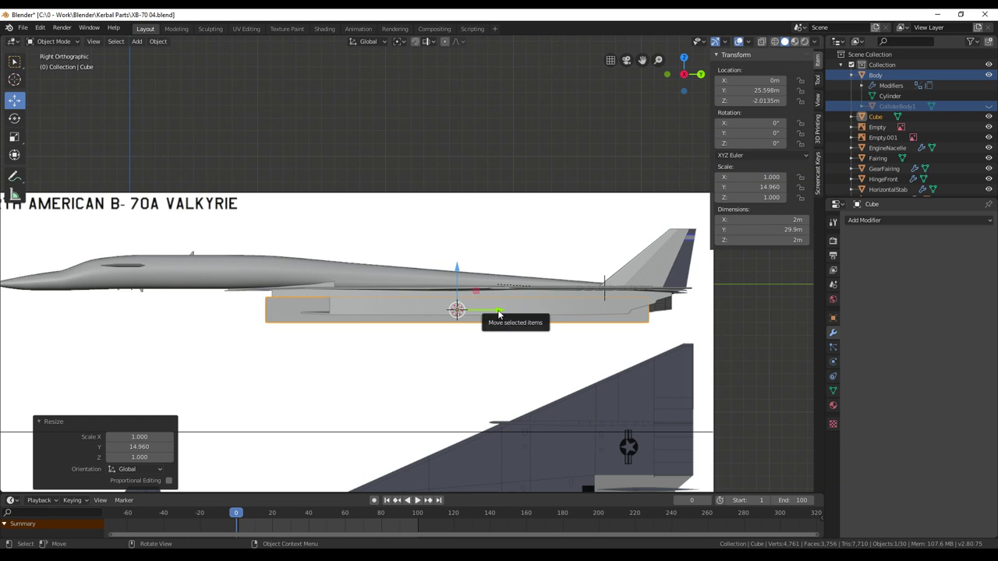
# Step: Move the cube 0.528 m along Y and 0.65 m up along Z to align it with the engine nacelle
pyautogui.moveTo(493, 309)
pyautogui.mouseDown()
pyautogui.moveTo(472, 312)
pyautogui.moveTo(508, 312)
pyautogui.mouseUp()
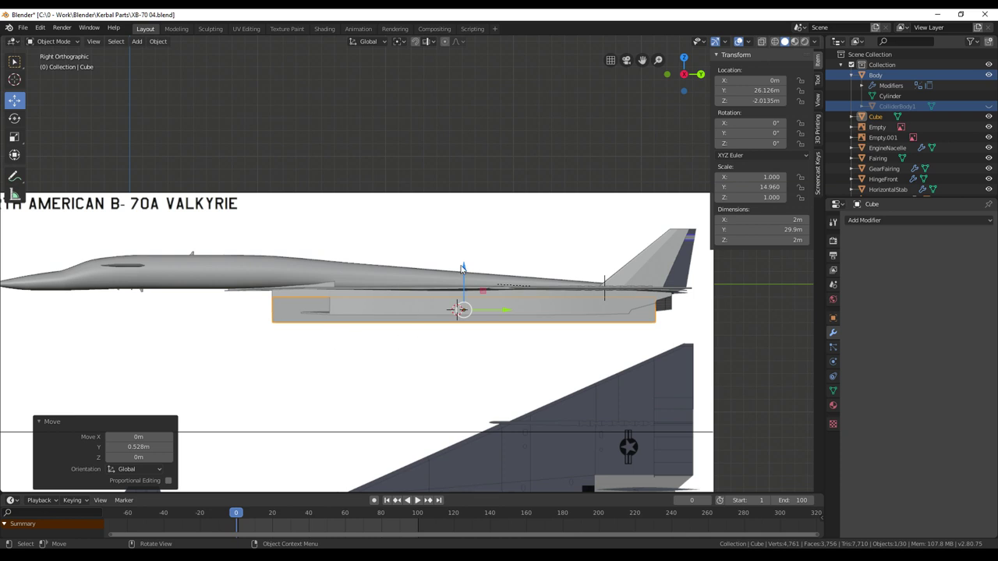
pyautogui.moveTo(462, 268); pyautogui.dragTo(463, 262)
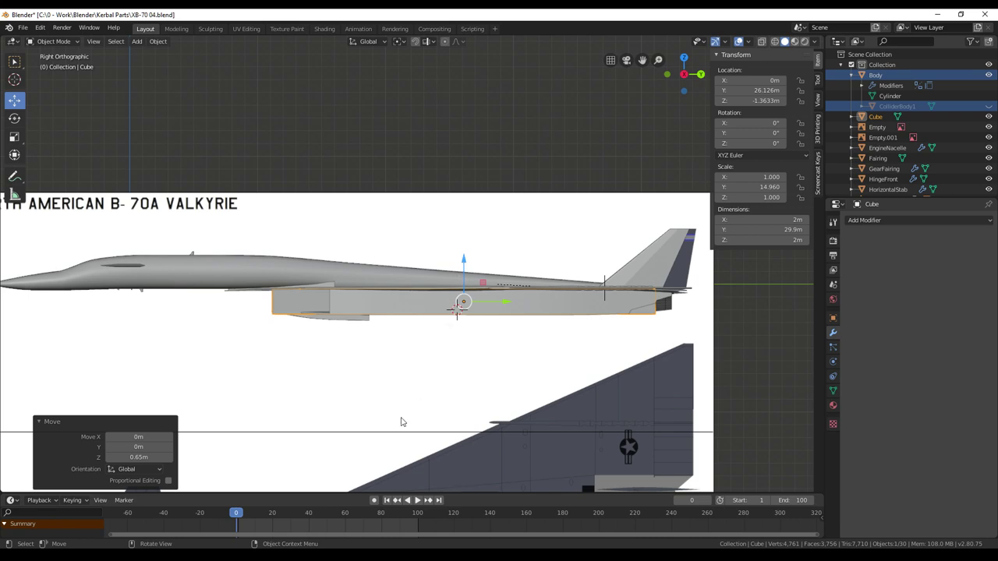
# Step: In the top view, hide the Body, WingLeft and WingRight objects so the engine nacelle is exposed
pyautogui.press('KP_5')
pyautogui.press('KP_7')
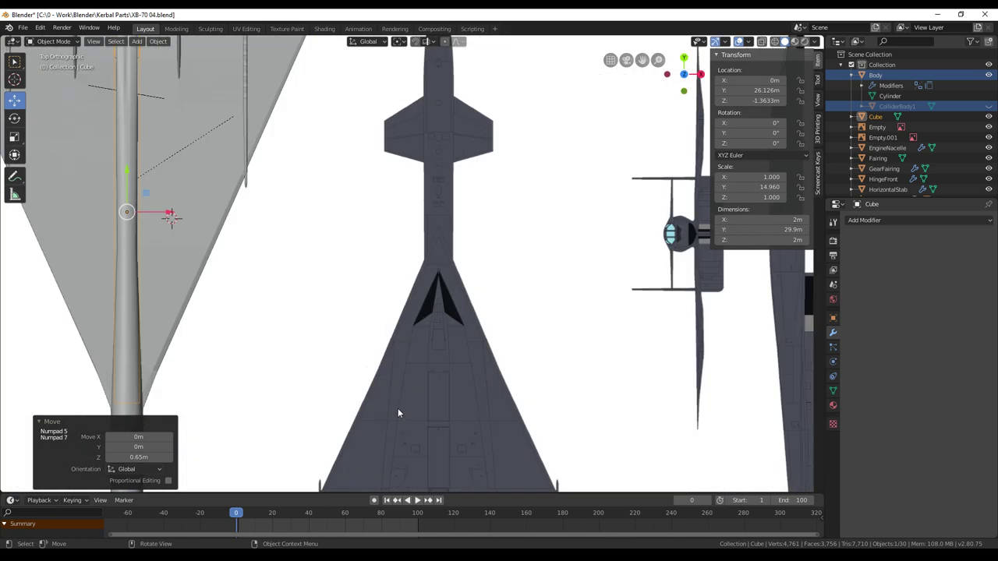
pyautogui.keyDown('shift'); pyautogui.moveTo(397, 408); pyautogui.dragTo(457, 336, button='middle'); pyautogui.keyUp('shift')
pyautogui.scroll(-3, 457, 336)
pyautogui.scroll(-3, 892, 129)
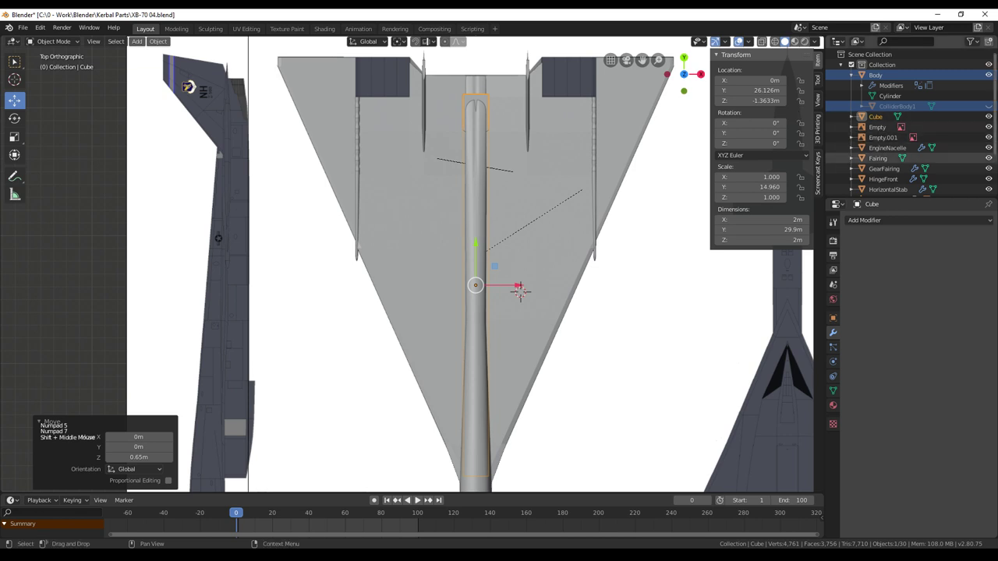
pyautogui.scroll(6, 893, 129)
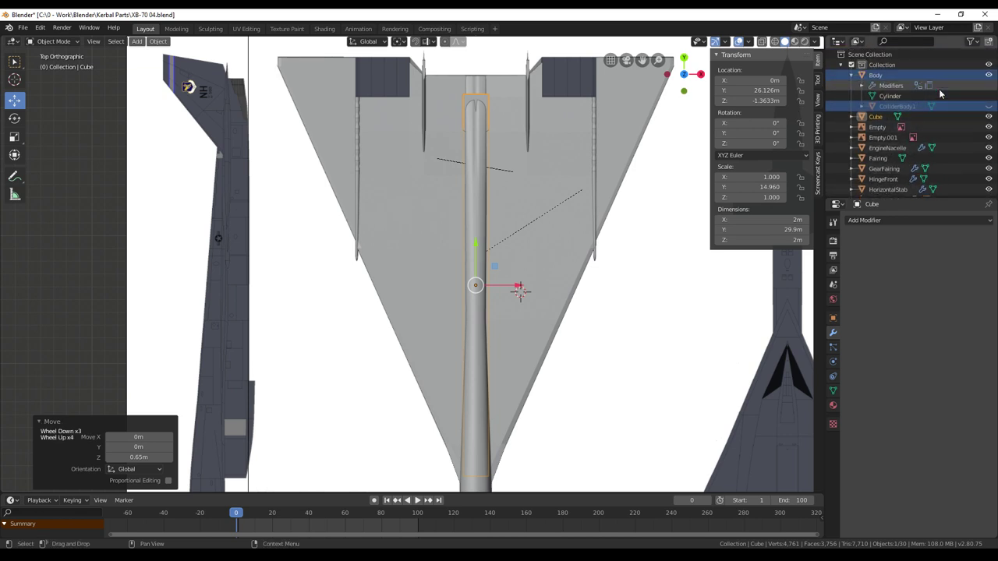
pyautogui.click(988, 75)
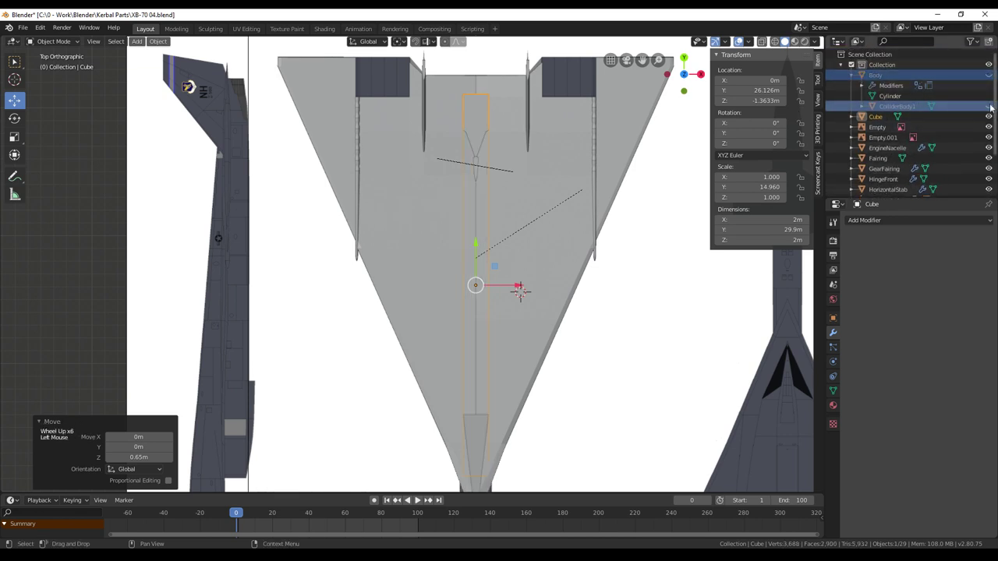
pyautogui.scroll(-2, 987, 135)
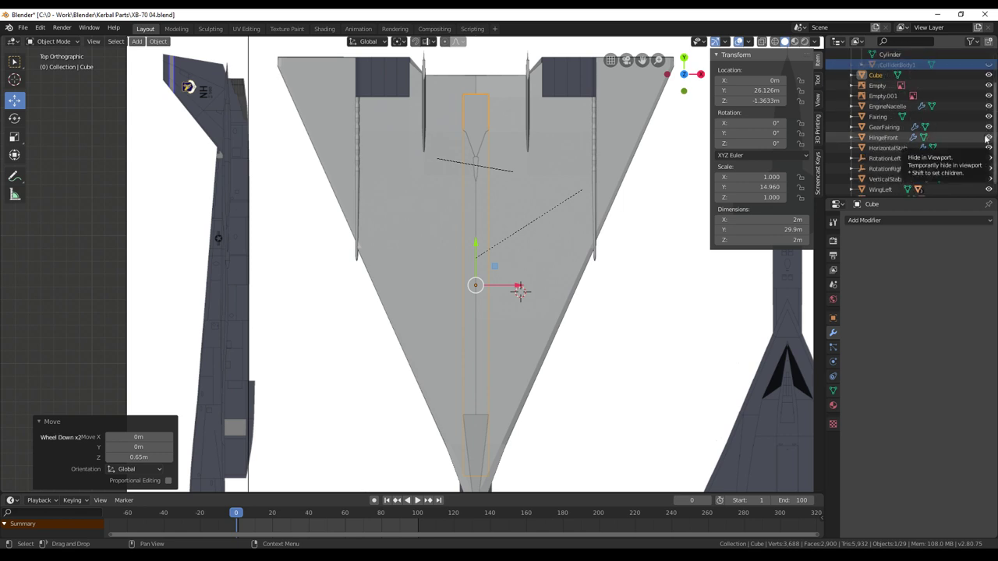
pyautogui.scroll(-4, 987, 138)
pyautogui.click(988, 177)
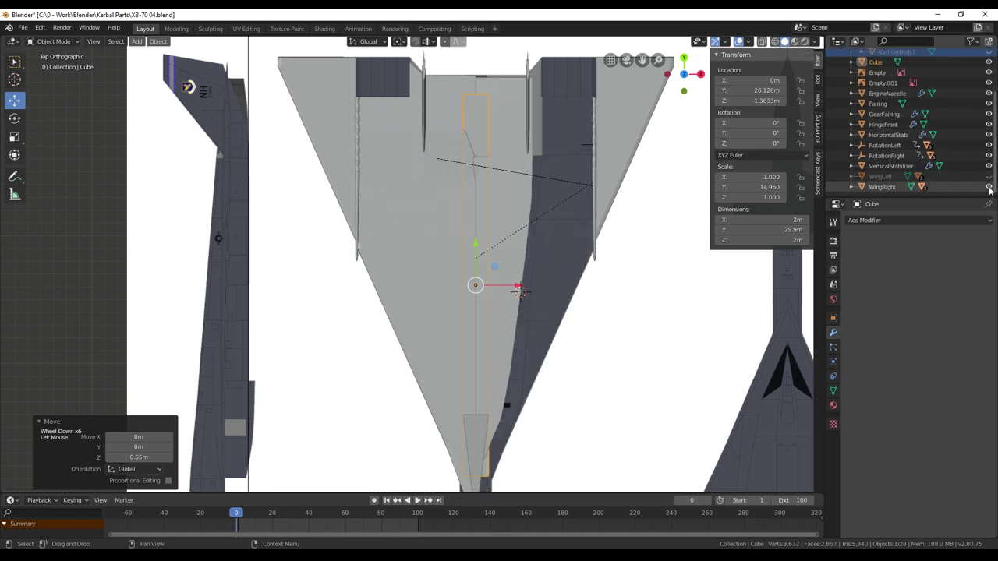
pyautogui.click(989, 187)
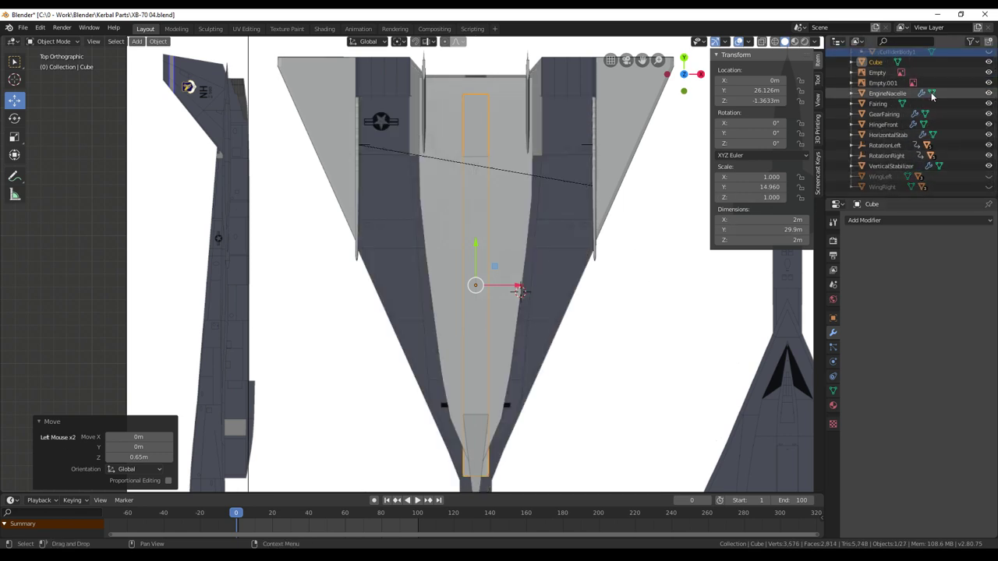
# Step: Temporarily hide the EngineNacelle object to check the cube beneath it, and show it again
pyautogui.scroll(2, 931, 92)
pyautogui.scroll(-1, 931, 92)
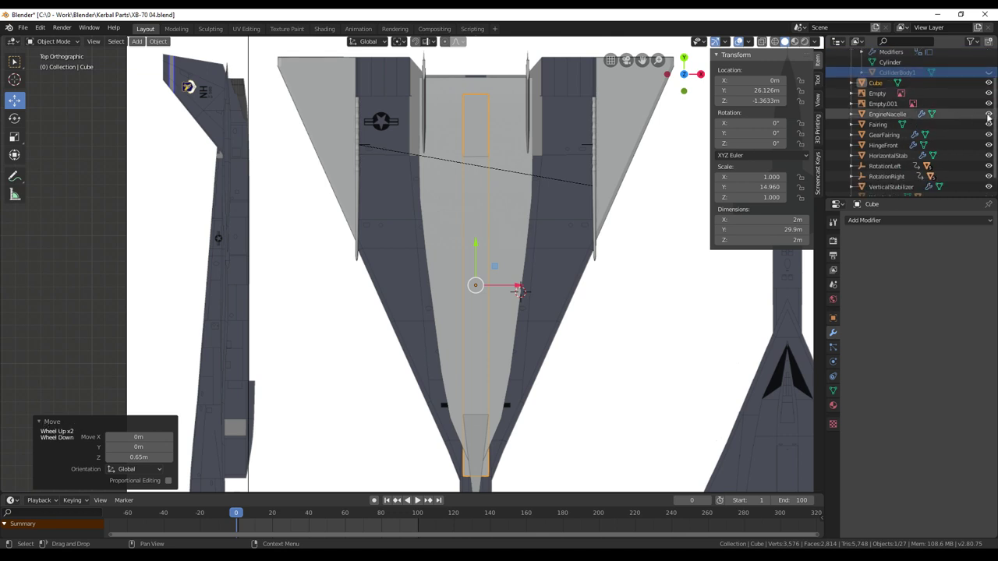
pyautogui.click(989, 114)
pyautogui.keyDown('shift'); pyautogui.moveTo(508, 318); pyautogui.dragTo(495, 233, button='middle'); pyautogui.keyUp('shift')
pyautogui.keyDown('shift'); pyautogui.moveTo(559, 187); pyautogui.dragTo(558, 185, button='middle'); pyautogui.keyUp('shift')
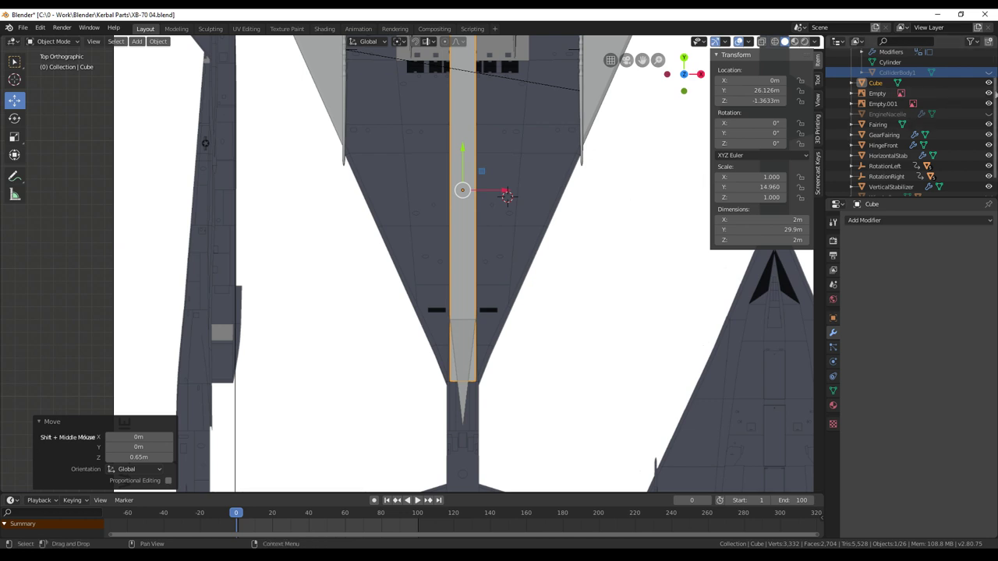
pyautogui.keyDown('shift'); pyautogui.click(988, 114); pyautogui.keyUp('shift')
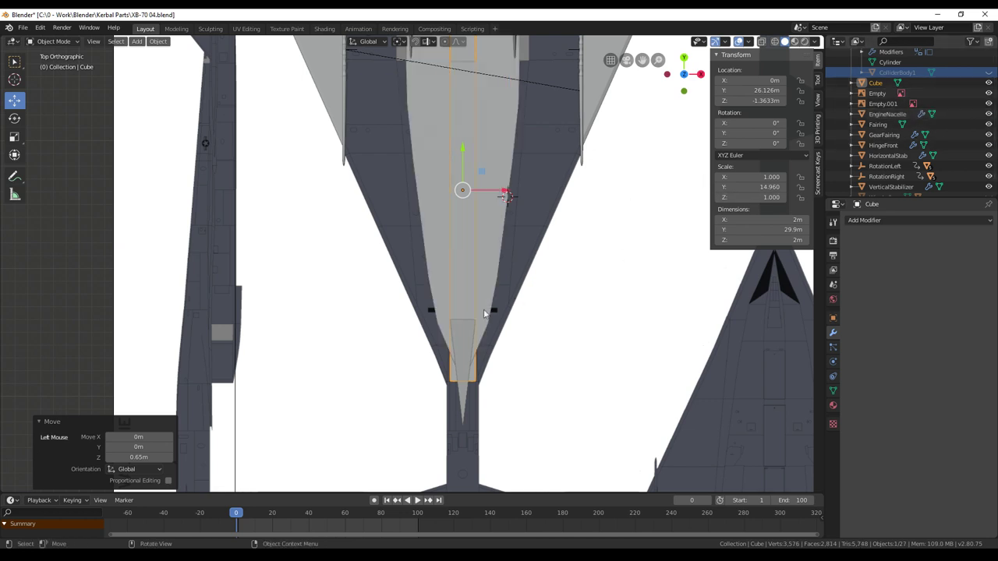
# Step: Cut one centred edge loop along the cube's length, dividing it into two halves
pyautogui.keyDown('shift'); pyautogui.moveTo(542, 283); pyautogui.dragTo(531, 262, button='middle'); pyautogui.keyUp('shift')
pyautogui.scroll(-2, 383, 183)
pyautogui.scroll(2, 531, 259)
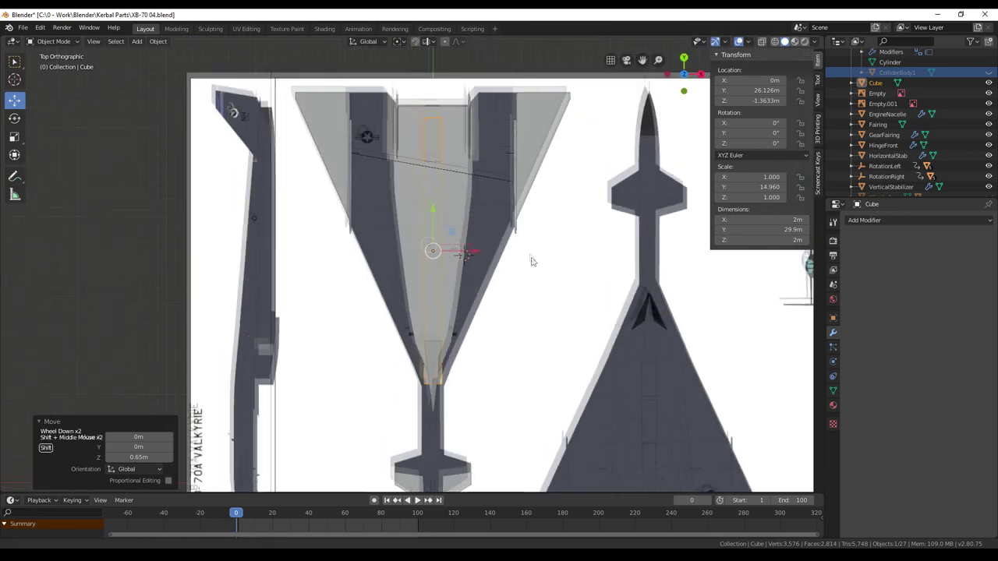
pyautogui.click(15, 269)
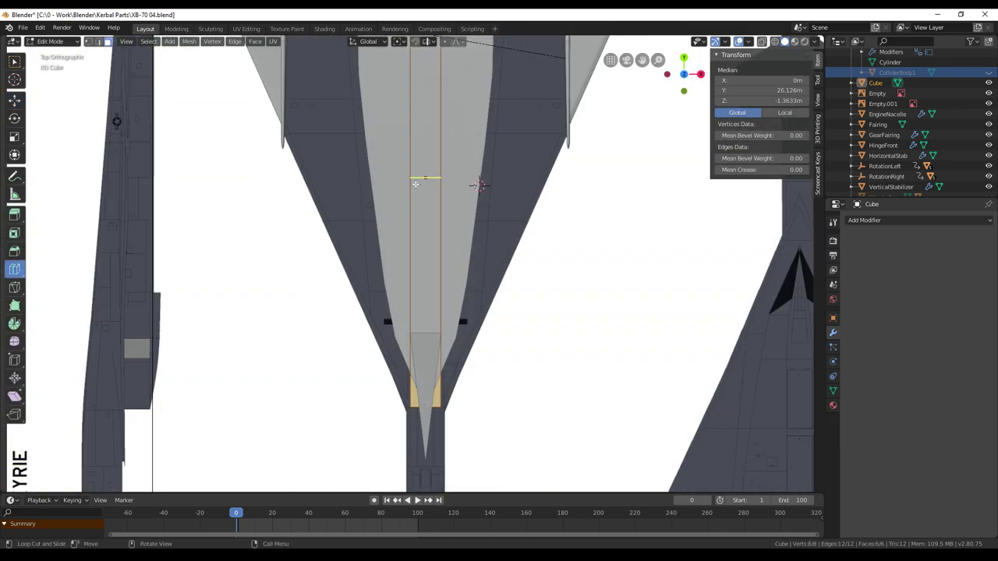
pyautogui.scroll(-4, 428, 257)
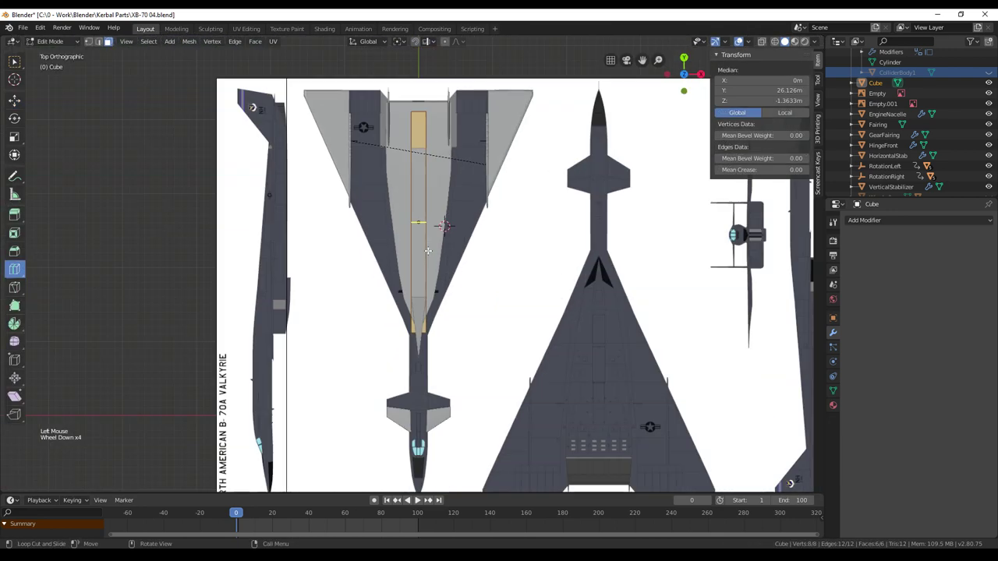
pyautogui.click(418, 319)
pyautogui.scroll(4, 516, 264)
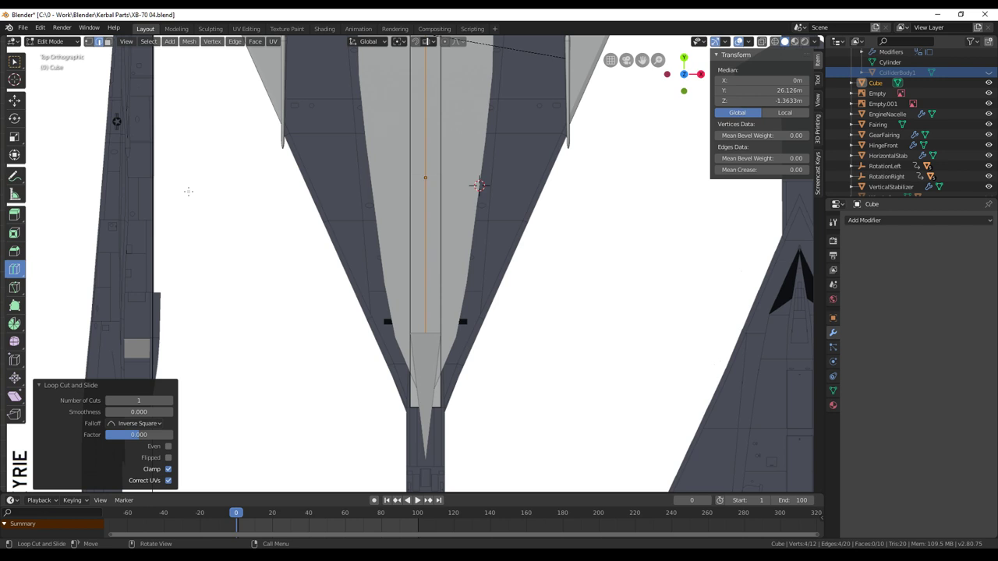
# Step: Move the cube's outer front vertices 4.54 m back along Y and scale them by 1.894 along X to match the nacelle's edges
pyautogui.click(89, 42)
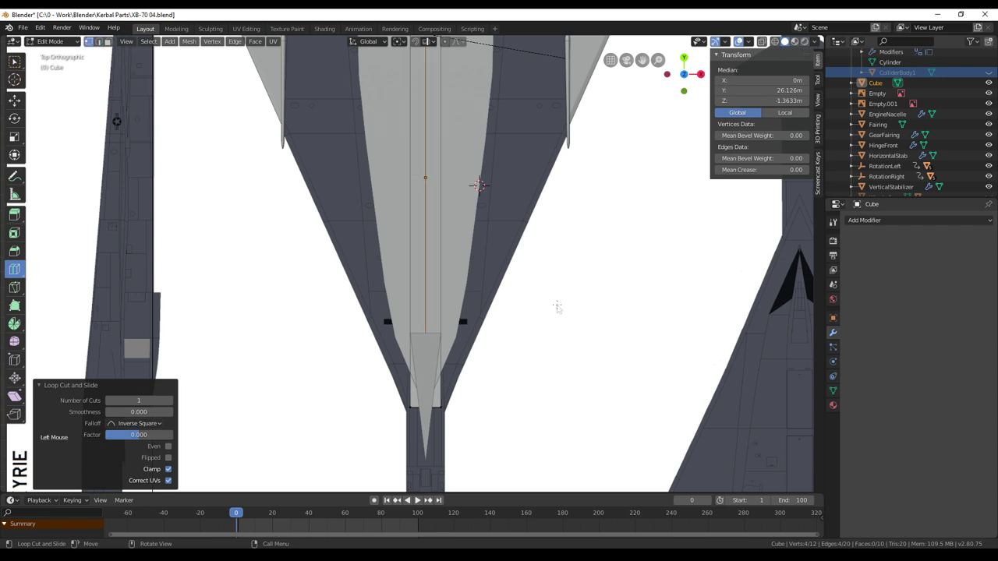
pyautogui.hotkey('alt', 'a')
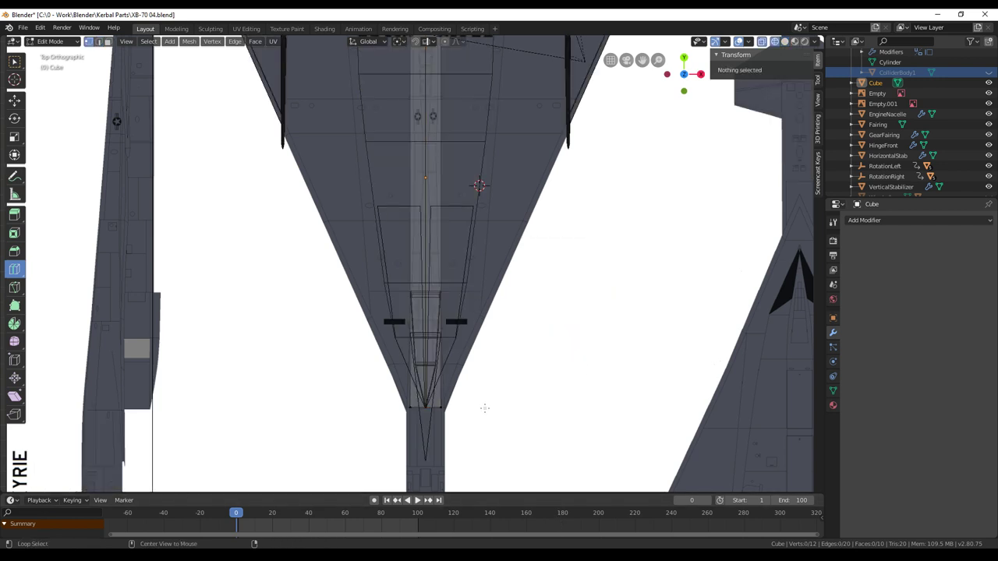
pyautogui.press('c')
pyautogui.click(454, 403)
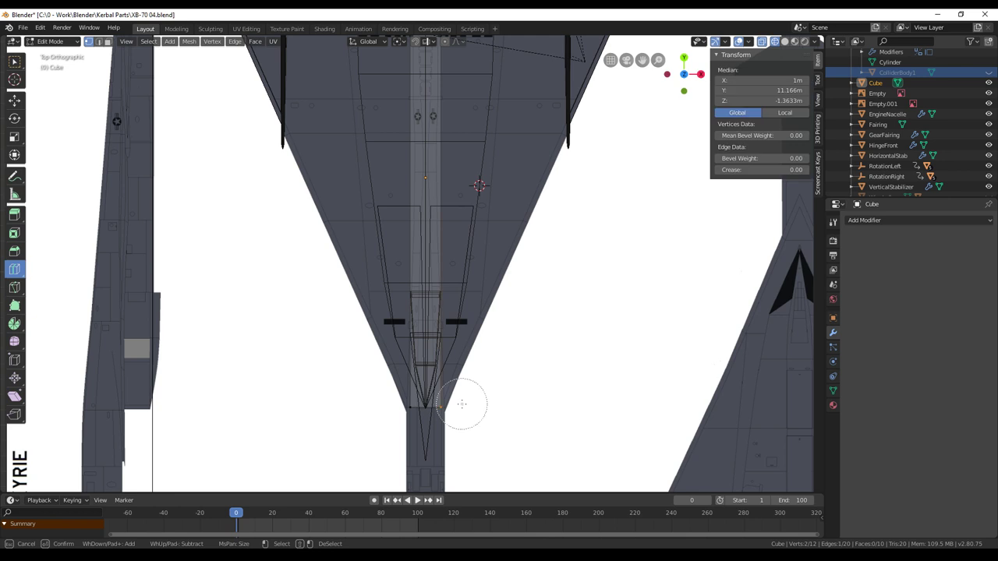
pyautogui.click(396, 403)
pyautogui.rightClick(523, 391)
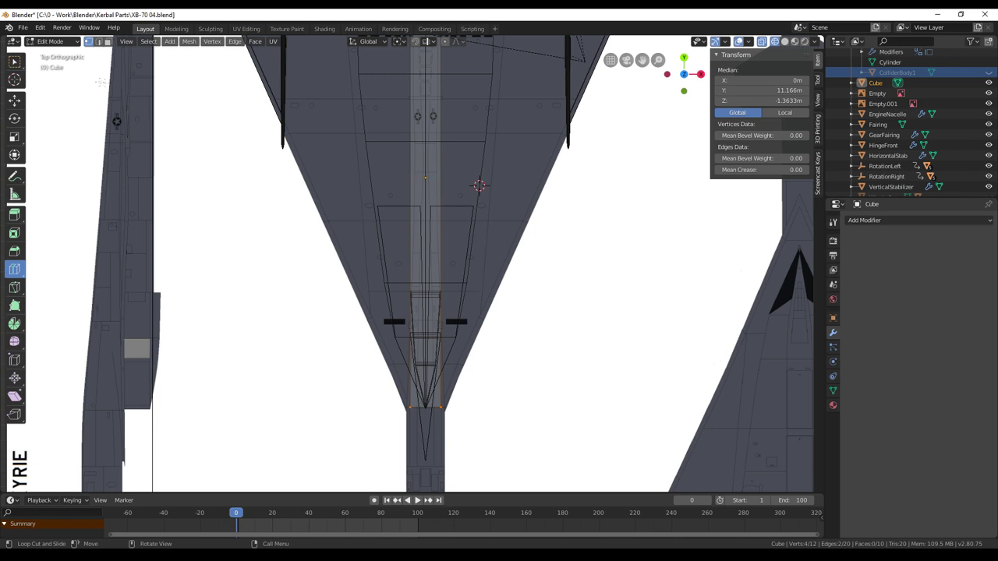
pyautogui.click(14, 100)
pyautogui.moveTo(437, 366); pyautogui.dragTo(426, 296)
pyautogui.press('s')
pyautogui.press('x')
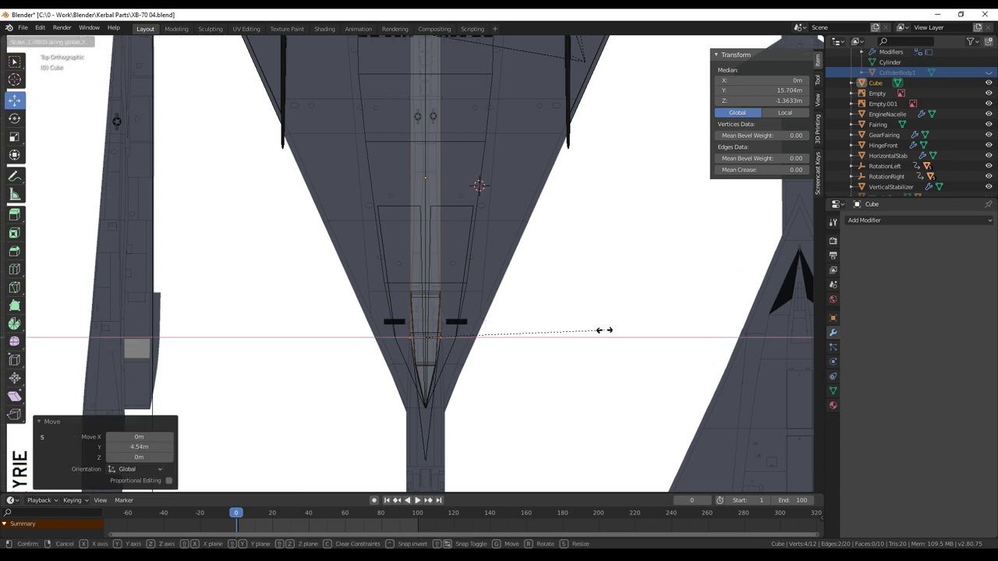
pyautogui.click(766, 328)
# Step: Widen the cube's rear end by scaling its outer vertices by 4.359 along X to the nacelle's full width
pyautogui.keyDown('shift'); pyautogui.moveTo(545, 86); pyautogui.dragTo(548, 217, button='middle'); pyautogui.keyUp('shift')
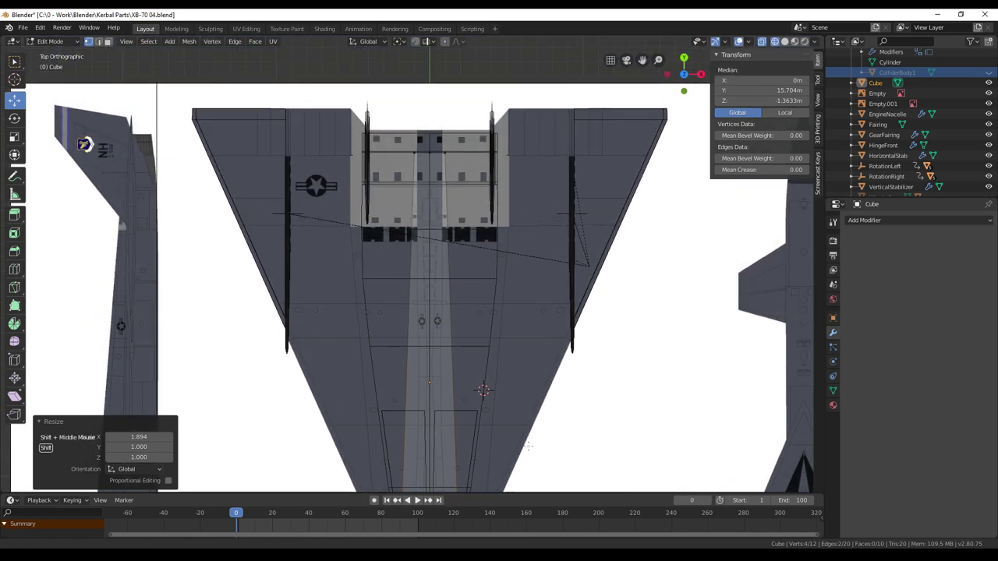
pyautogui.click(446, 155)
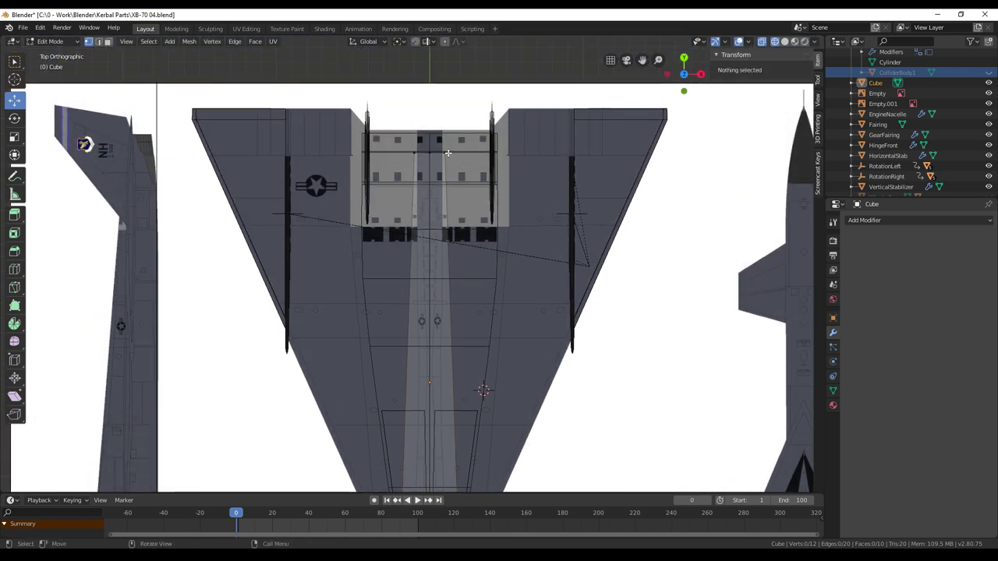
pyautogui.press('c')
pyautogui.click(446, 152)
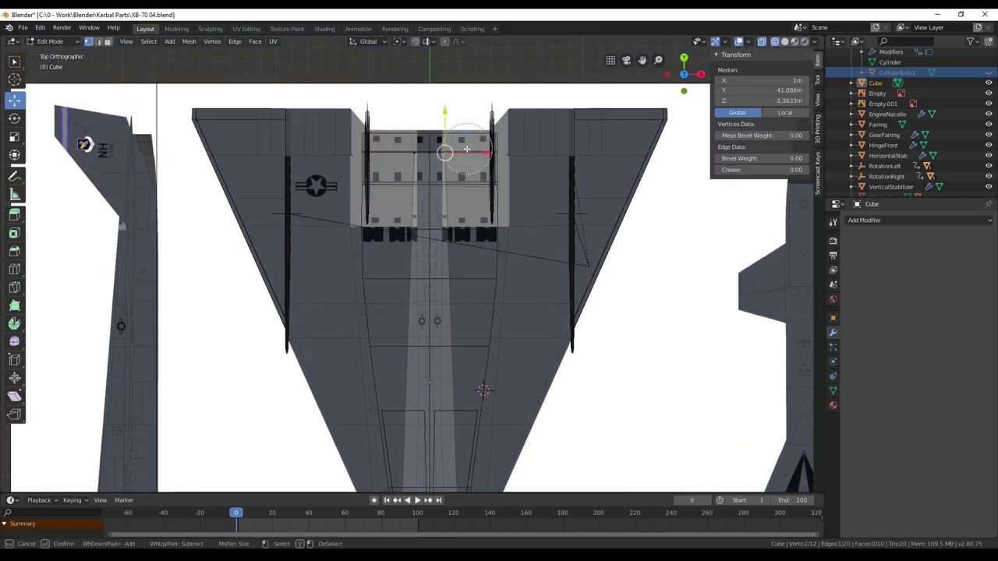
pyautogui.click(395, 144)
pyautogui.rightClick(504, 167)
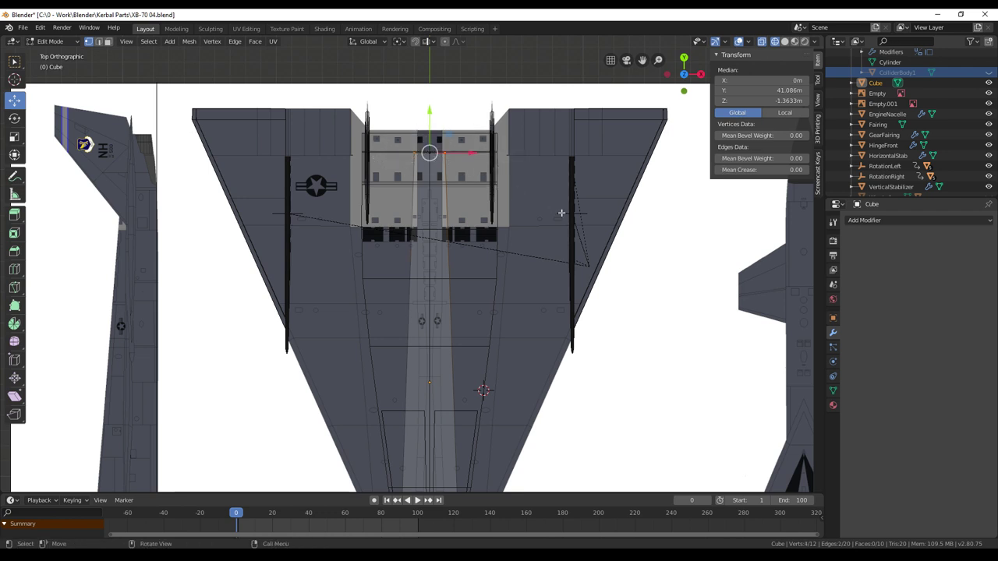
pyautogui.press('s')
pyautogui.press('x')
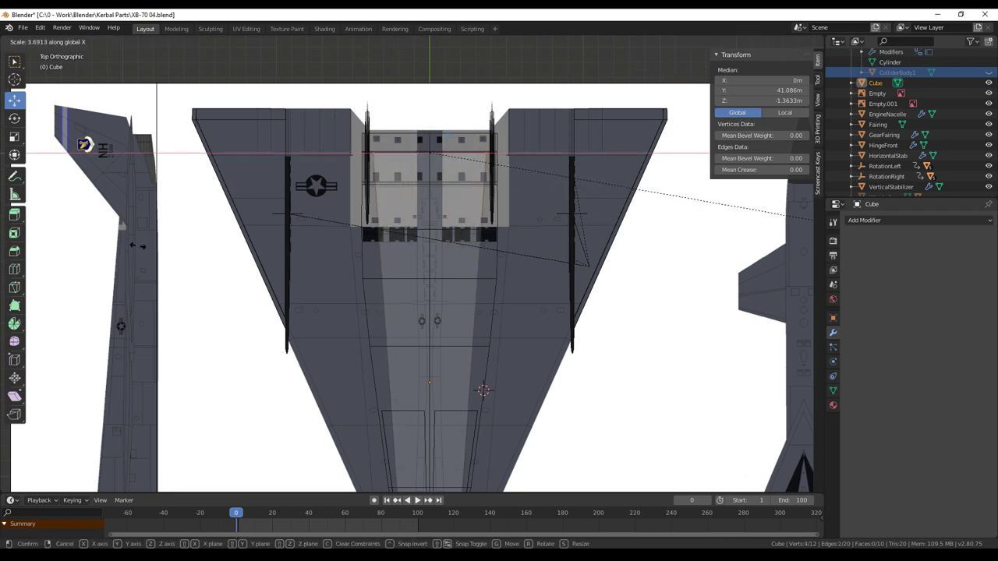
pyautogui.click(230, 253)
# Step: Cut an edge loop across the cube and slide it rearward to where the nacelle's sides begin to taper
pyautogui.keyDown('shift'); pyautogui.moveTo(345, 377); pyautogui.dragTo(360, 248, button='middle'); pyautogui.keyUp('shift')
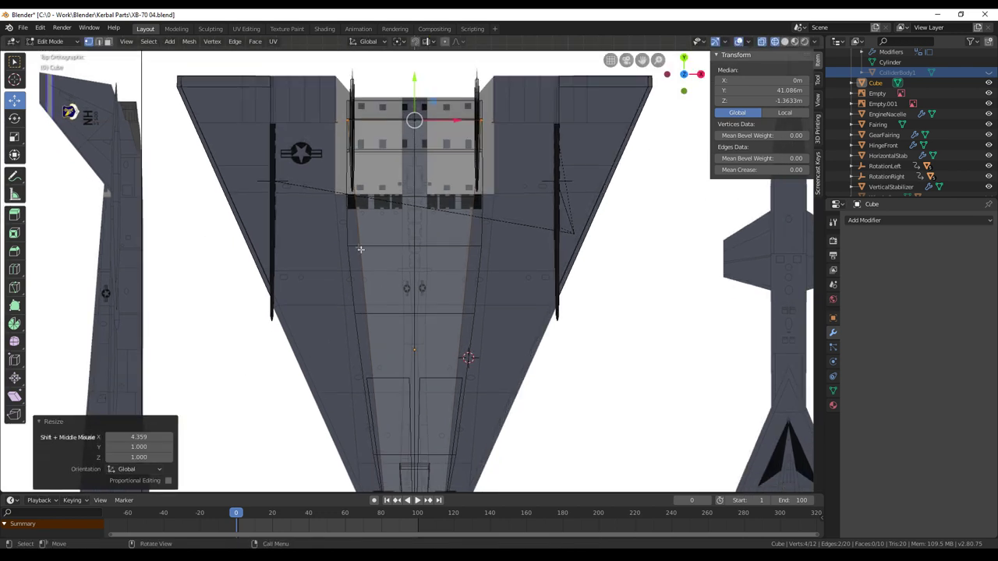
pyautogui.click(14, 269)
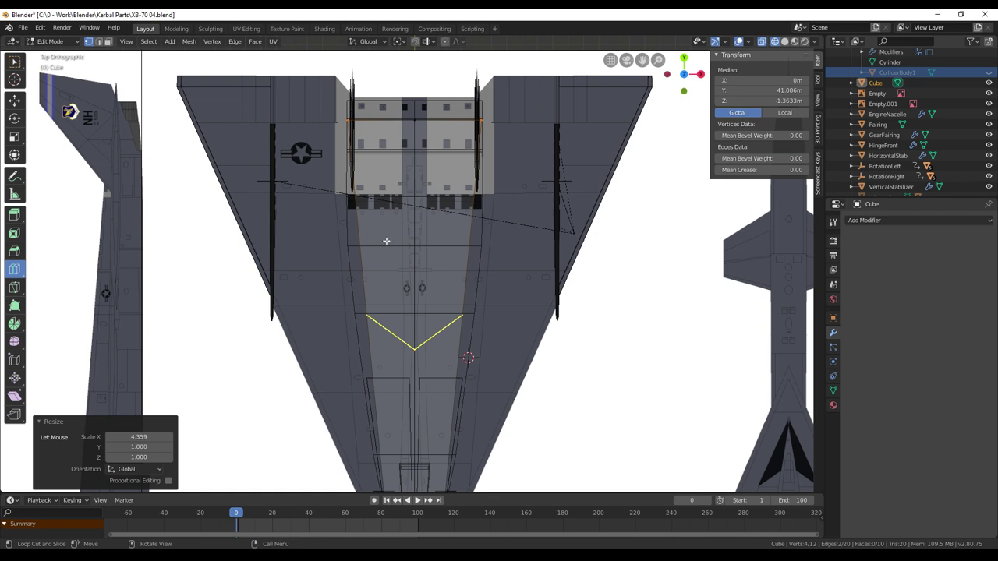
pyautogui.click(385, 241)
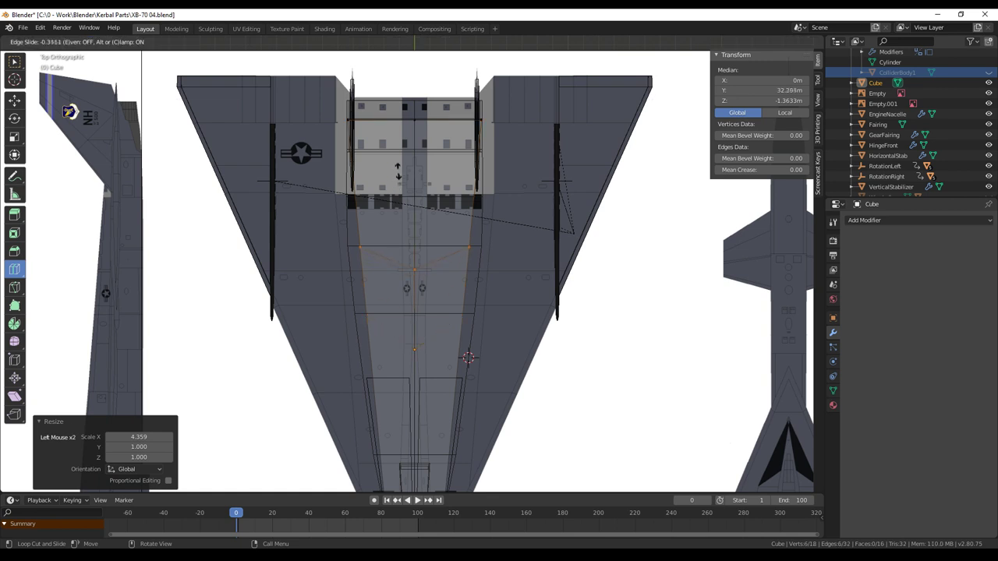
pyautogui.click(397, 169)
# Step: Scale the new loop's outer vertices by 1.223 along X to meet the nacelle's sides
pyautogui.hotkey('alt', 'a')
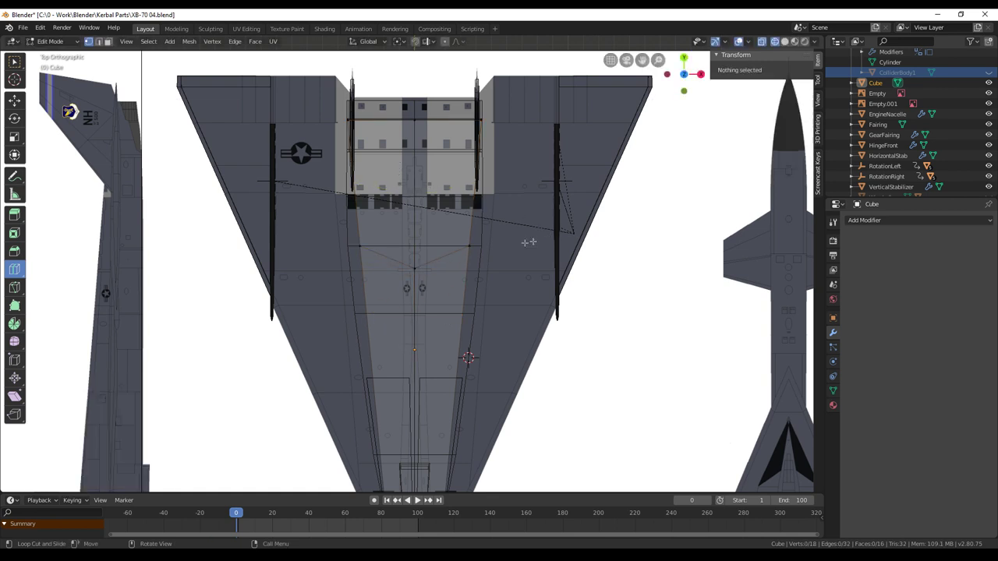
pyautogui.press('c')
pyautogui.click(479, 246)
pyautogui.click(335, 249)
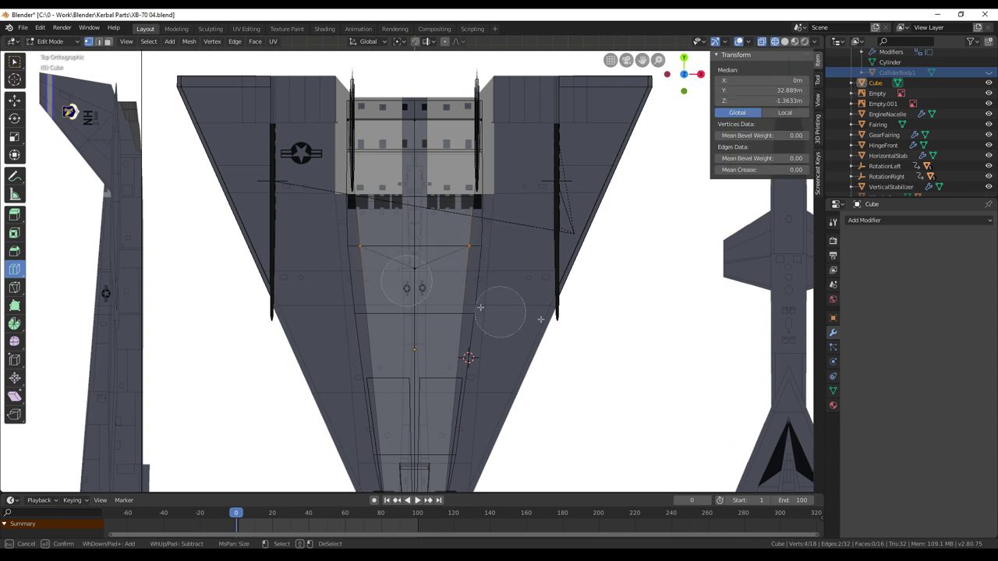
pyautogui.press('Escape')
pyautogui.press('s')
pyautogui.press('x')
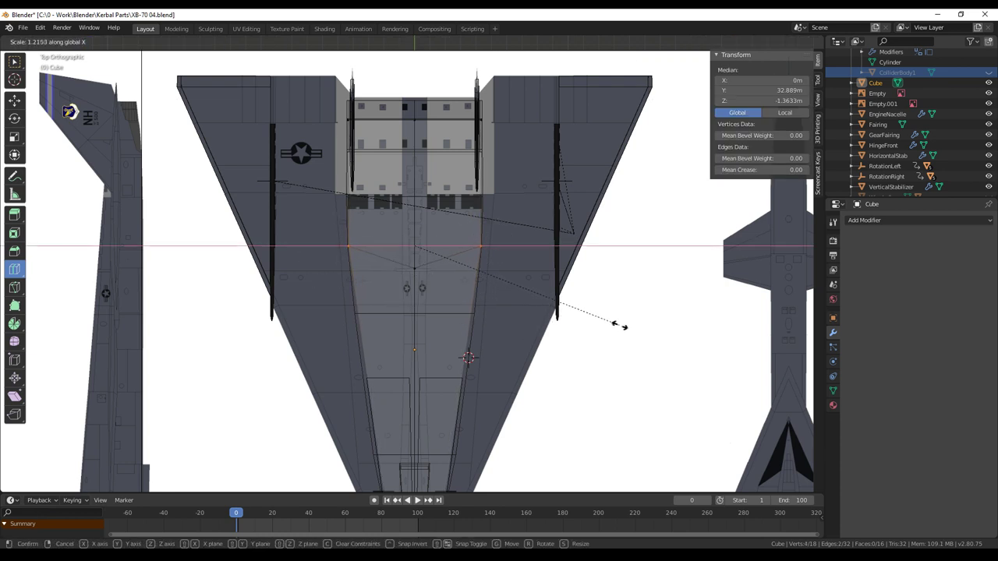
pyautogui.click(621, 326)
# Step: Rename the finished nacelle collider cube as ColliderNacelle
pyautogui.keyDown('shift'); pyautogui.moveTo(595, 367); pyautogui.dragTo(505, 301, button='middle'); pyautogui.keyUp('shift')
pyautogui.scroll(-3, 395, 306)
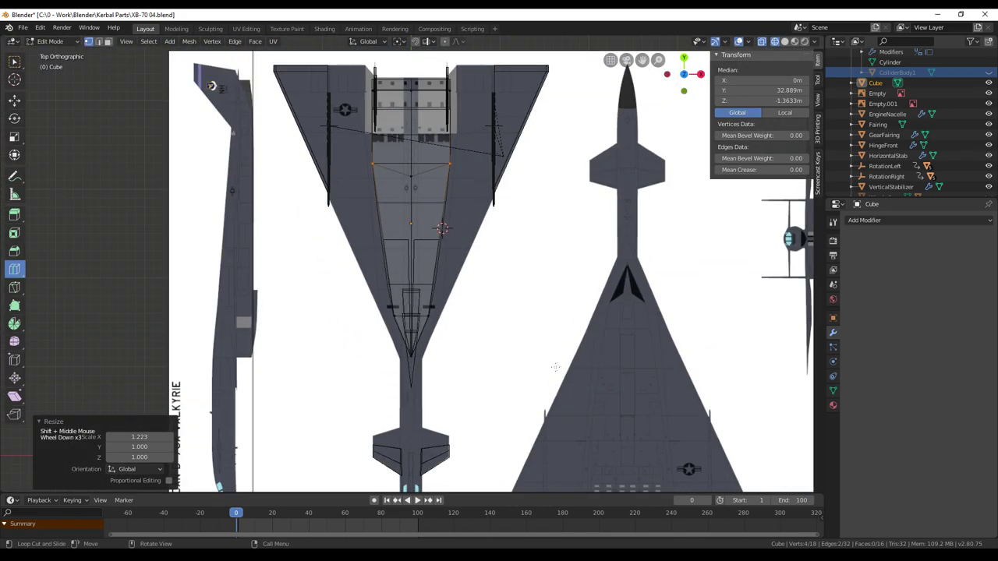
pyautogui.moveTo(395, 306); pyautogui.dragTo(488, 333, button='middle')
pyautogui.scroll(2, 460, 261)
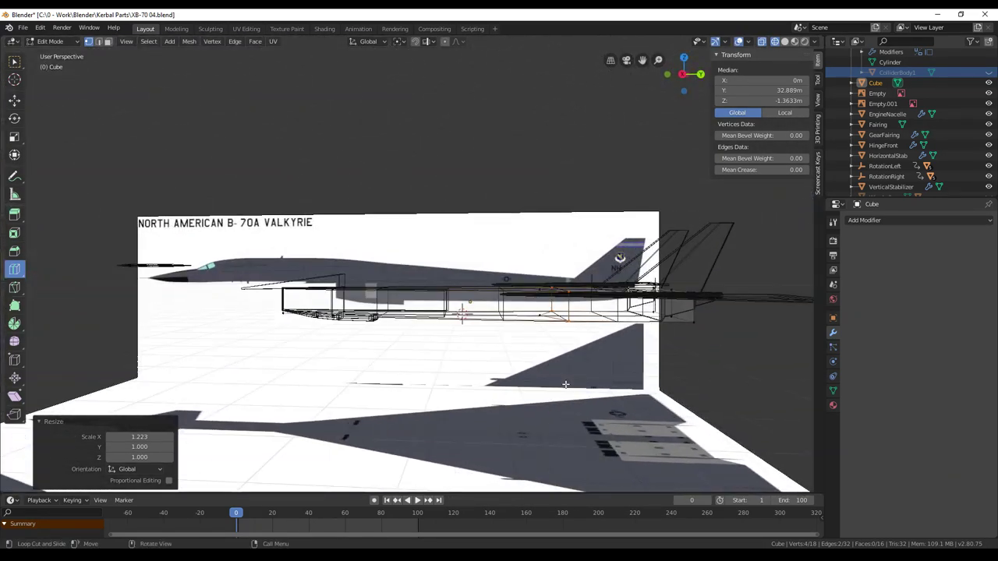
pyautogui.click(876, 83)
pyautogui.doubleClick(875, 83)
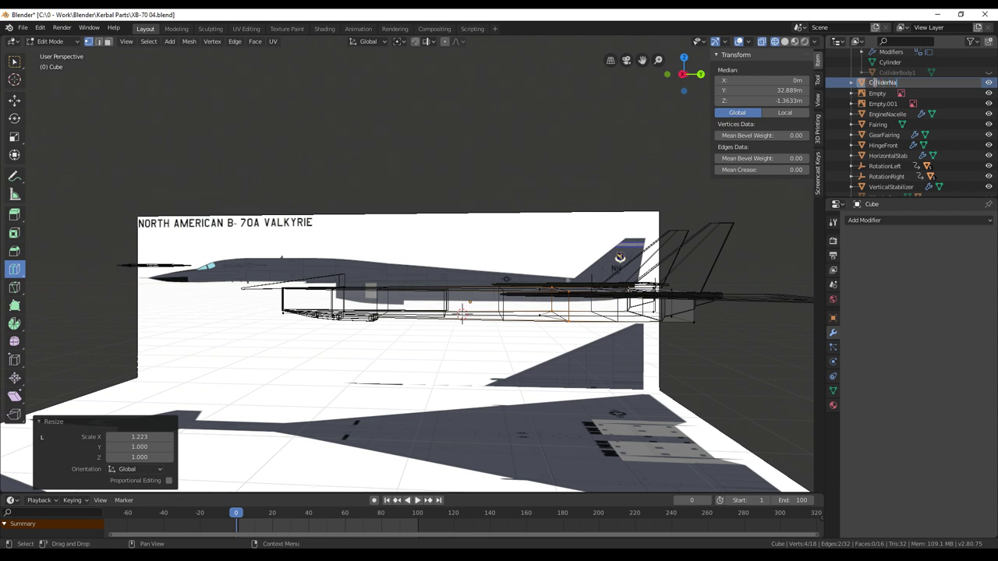
pyautogui.press('Return')
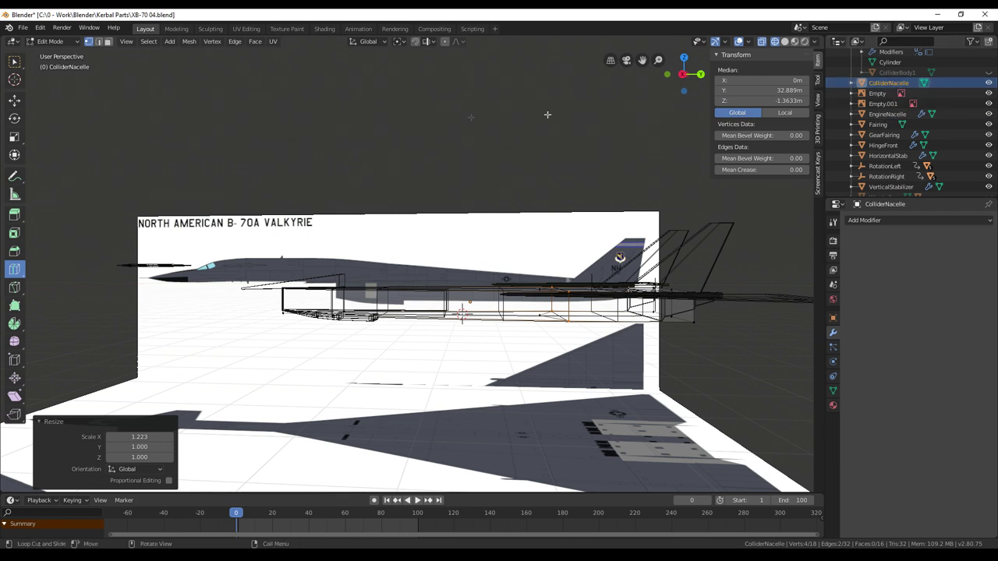
# Step: Leave mesh editing, parent ColliderNacelle to EngineNacelle, and apply the collider's scale
pyautogui.press('Tab')
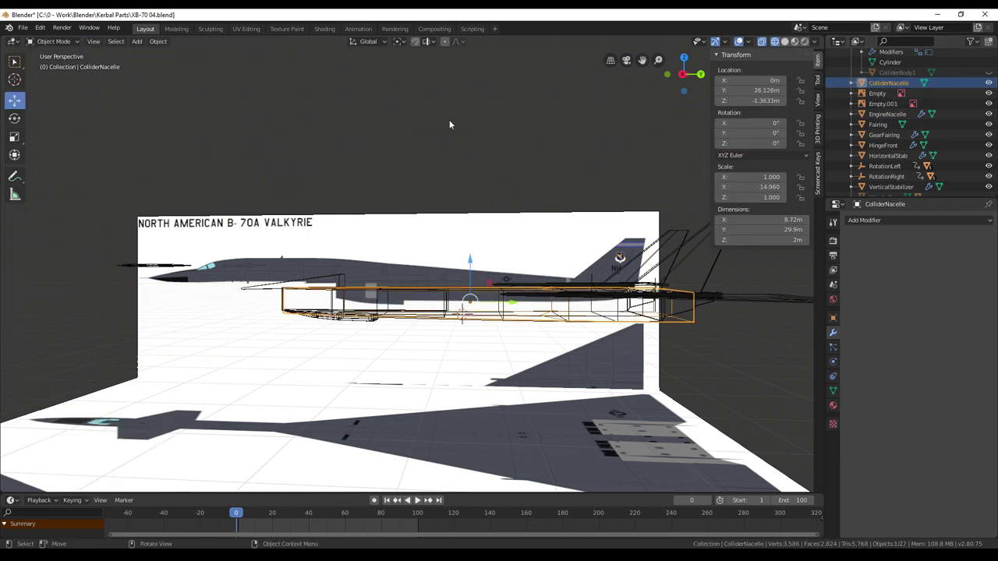
pyautogui.keyDown('ctrl'); pyautogui.click(878, 115); pyautogui.keyUp('ctrl')
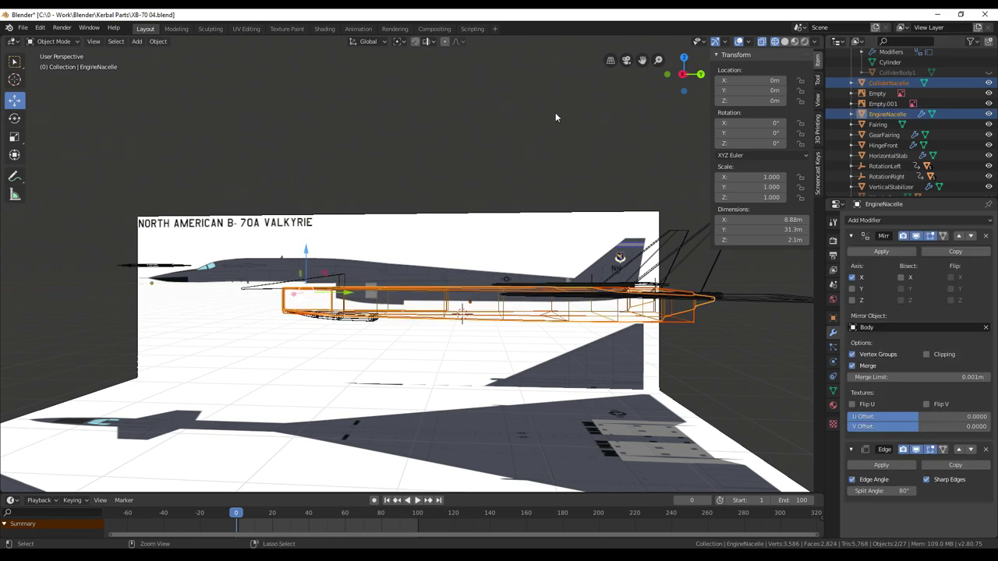
pyautogui.hotkey('ctrl', 'p')
pyautogui.click(556, 117)
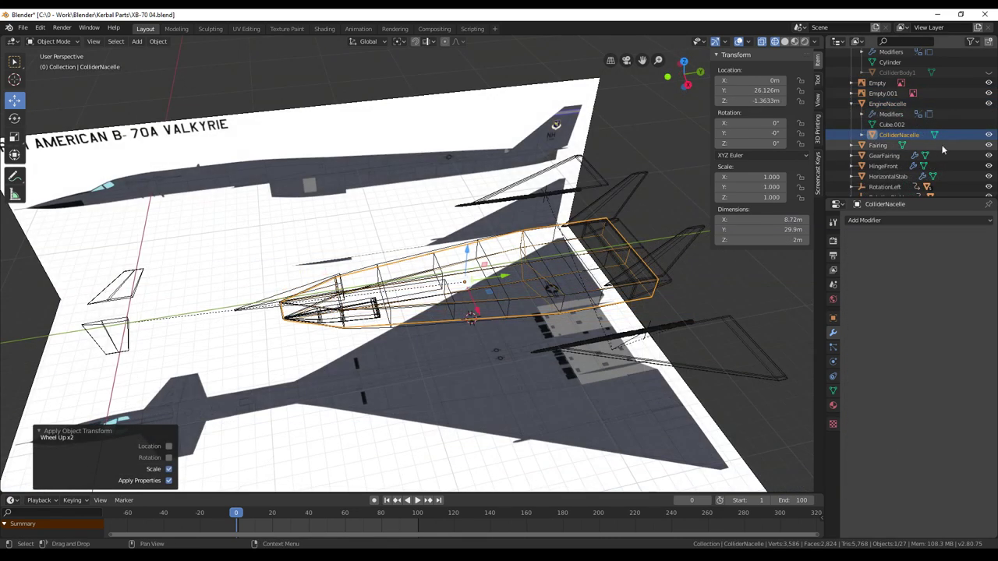
# Step: Unhide WingLeft, WingRight and Body while keeping ColliderBody1 hidden
pyautogui.scroll(-4, 945, 158)
pyautogui.click(989, 176)
pyautogui.click(989, 186)
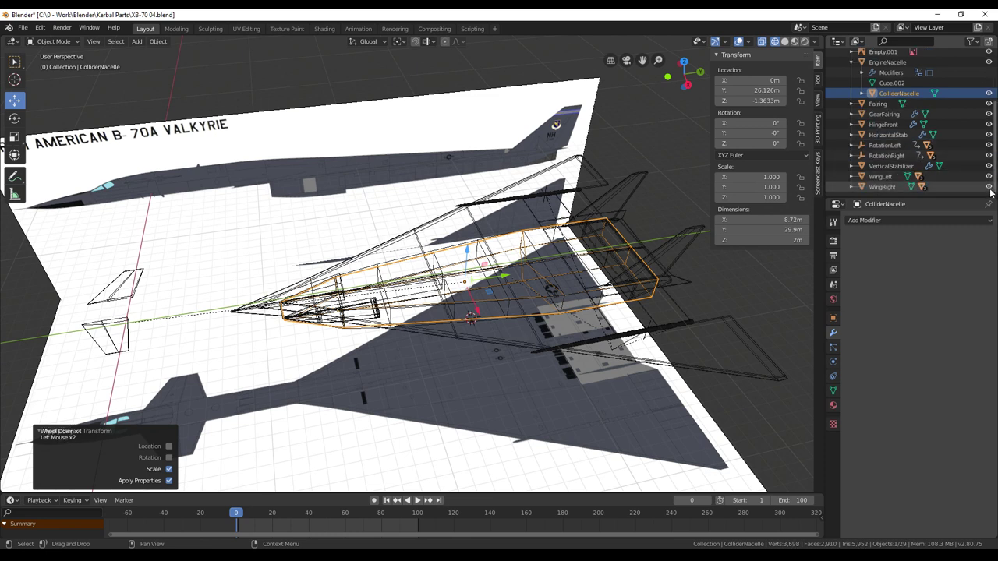
pyautogui.scroll(4, 938, 123)
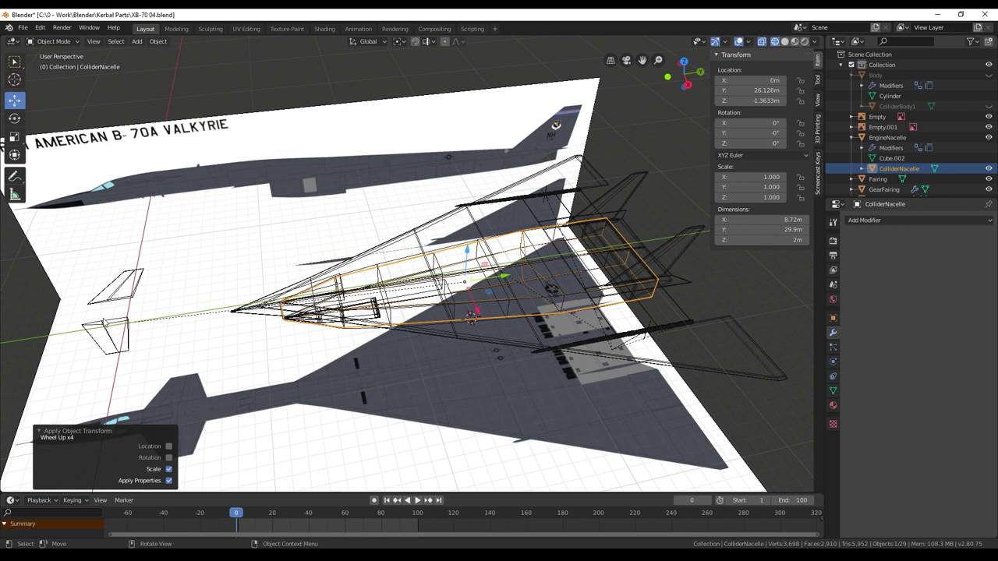
pyautogui.click(989, 106)
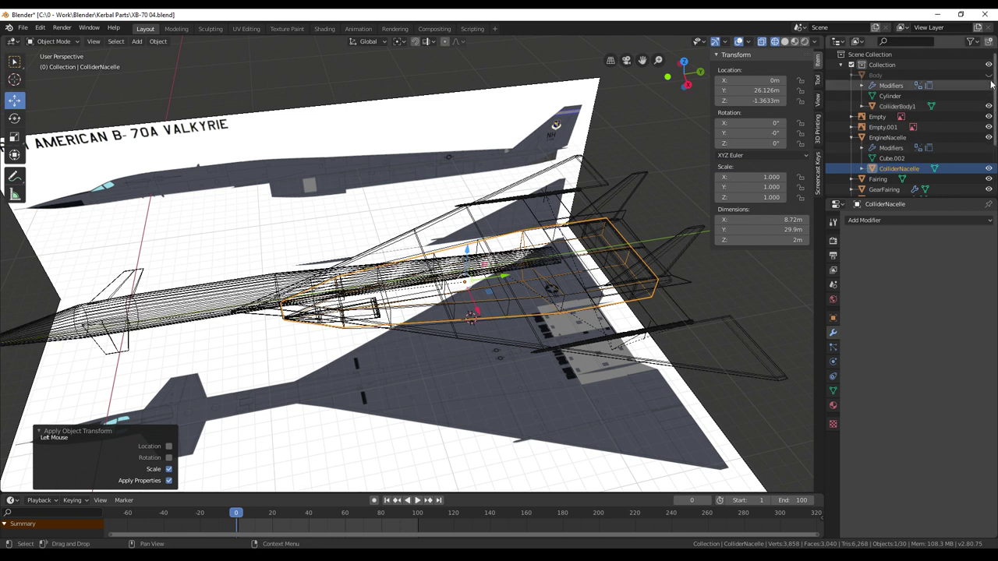
pyautogui.click(988, 75)
pyautogui.click(988, 109)
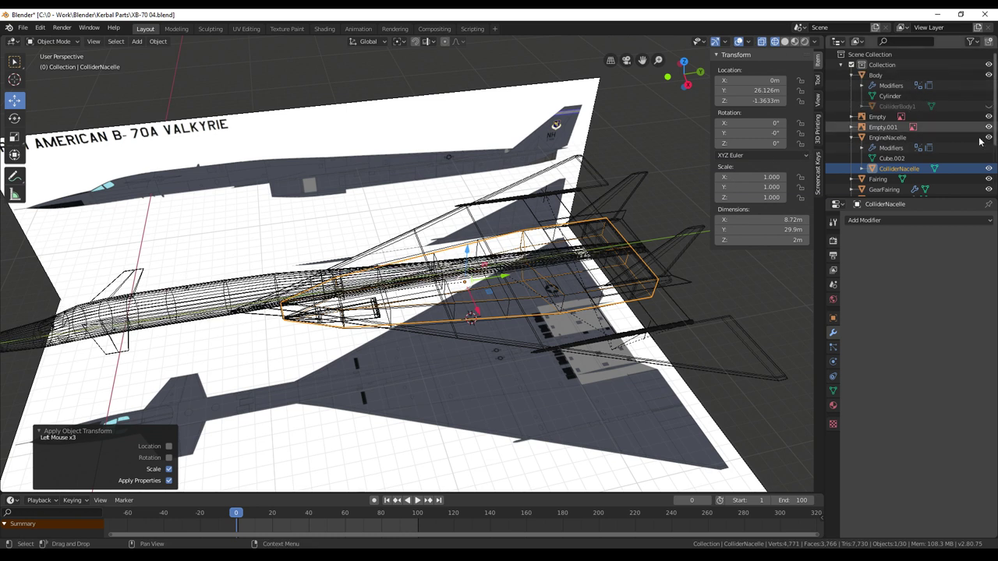
# Step: Open the WingLeft mesh for editing and select all of its geometry
pyautogui.scroll(-4, 986, 140)
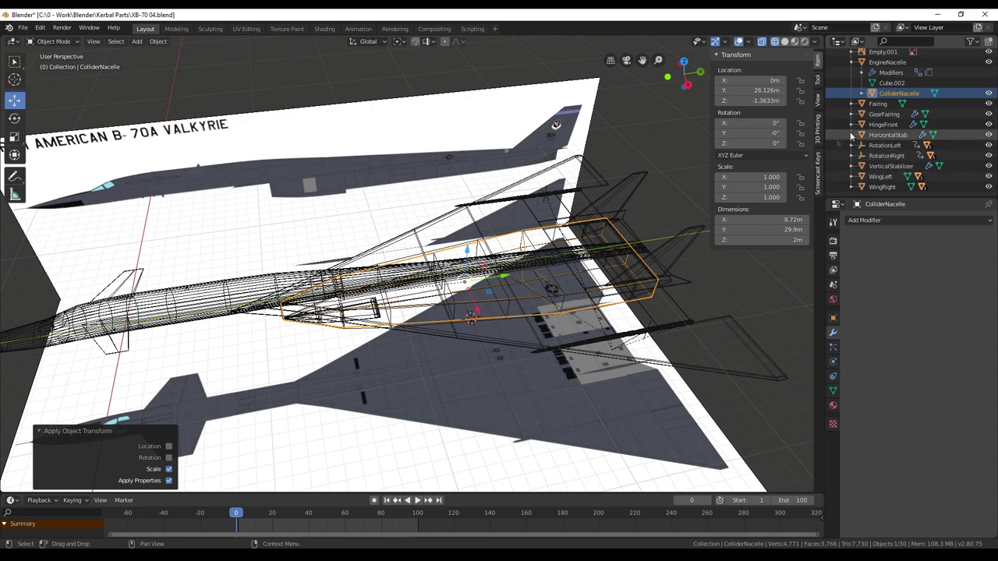
pyautogui.moveTo(413, 335); pyautogui.dragTo(503, 333, button='middle')
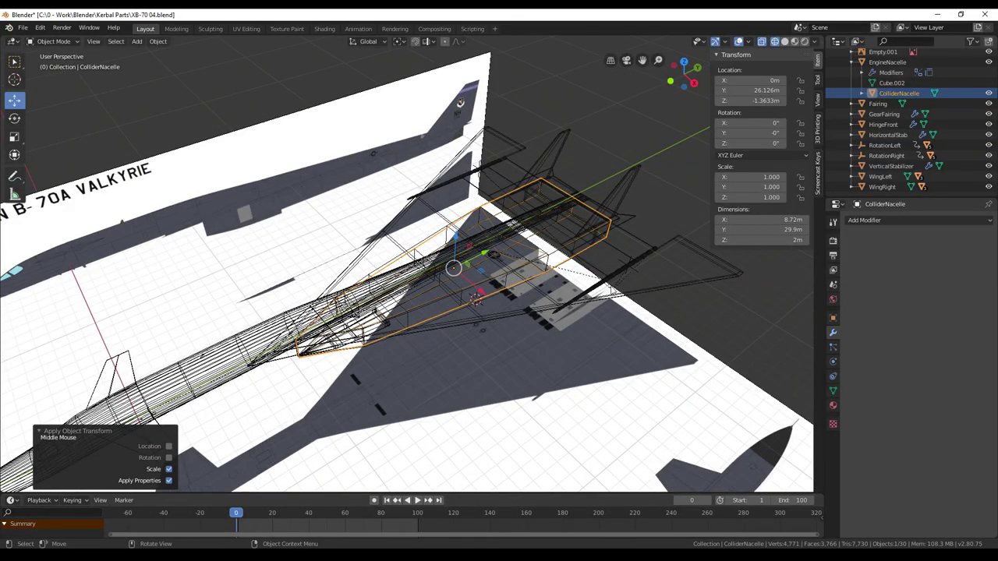
pyautogui.scroll(3, 662, 293)
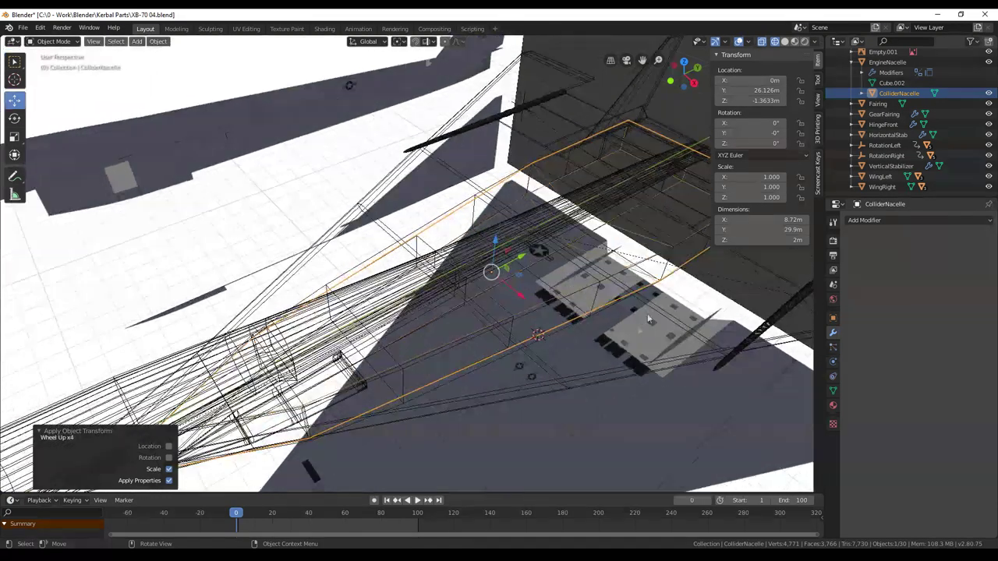
pyautogui.moveTo(648, 315); pyautogui.dragTo(600, 325, button='middle')
pyautogui.scroll(-3, 658, 321)
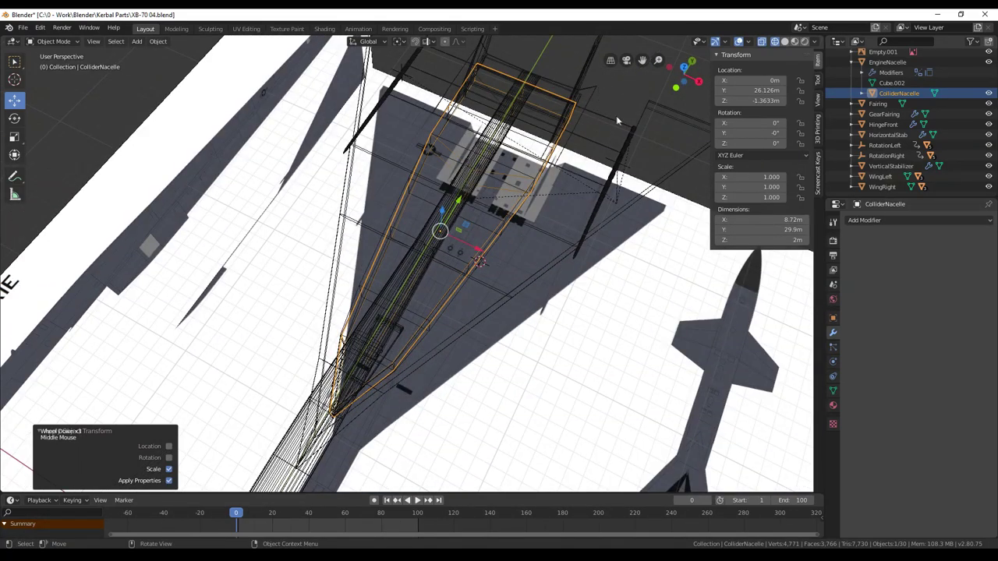
pyautogui.scroll(-4, 618, 122)
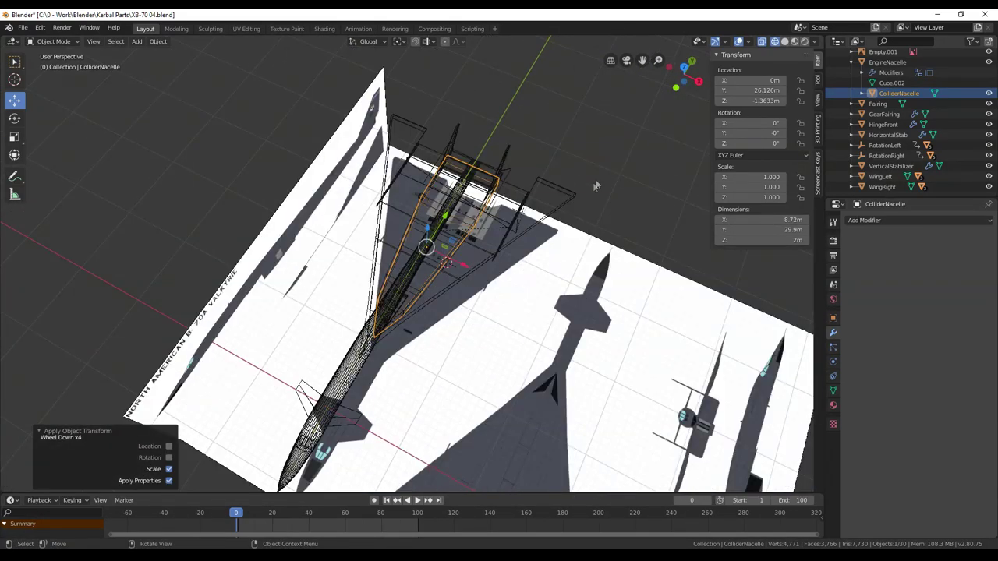
pyautogui.click(883, 178)
pyautogui.moveTo(606, 276); pyautogui.dragTo(515, 254, button='middle')
pyautogui.moveTo(514, 253)
pyautogui.keyDown('shift'); pyautogui.mouseDown(button='middle')
pyautogui.moveTo(468, 238)
pyautogui.moveTo(514, 248)
pyautogui.mouseUp(button='middle'); pyautogui.keyUp('shift')
pyautogui.moveTo(515, 248); pyautogui.dragTo(490, 249, button='middle')
pyautogui.press('Tab')
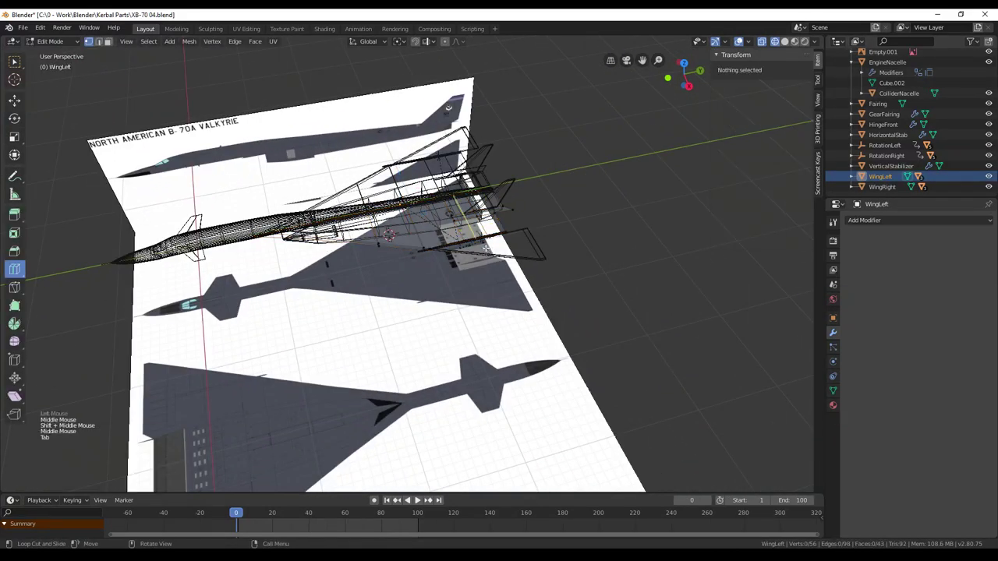
pyautogui.scroll(3, 489, 249)
pyautogui.press('a')
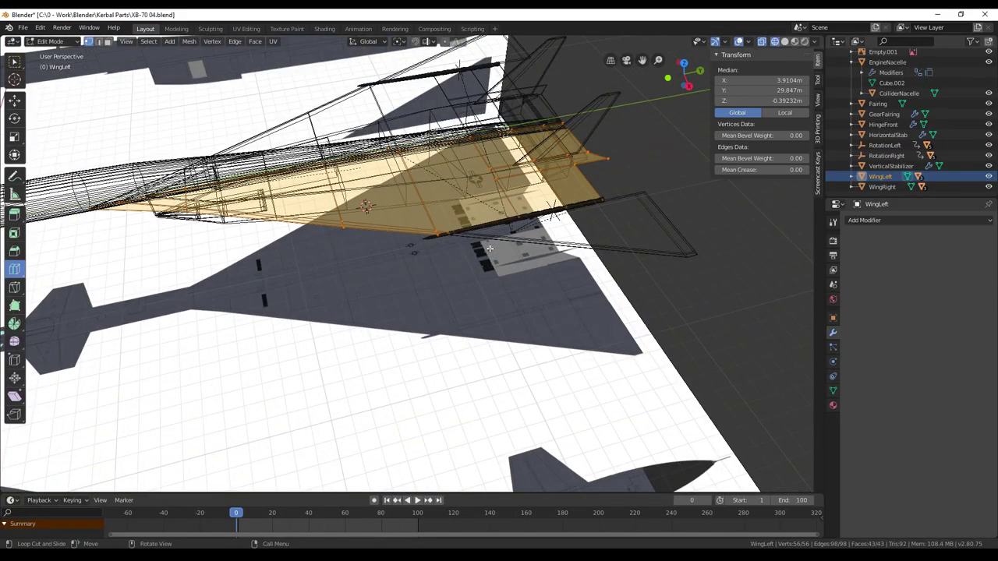
# Step: Deselect the vertices of the pointed piece projecting behind the left wing's trailing edge with circle select
pyautogui.moveTo(490, 248); pyautogui.dragTo(604, 257, button='middle')
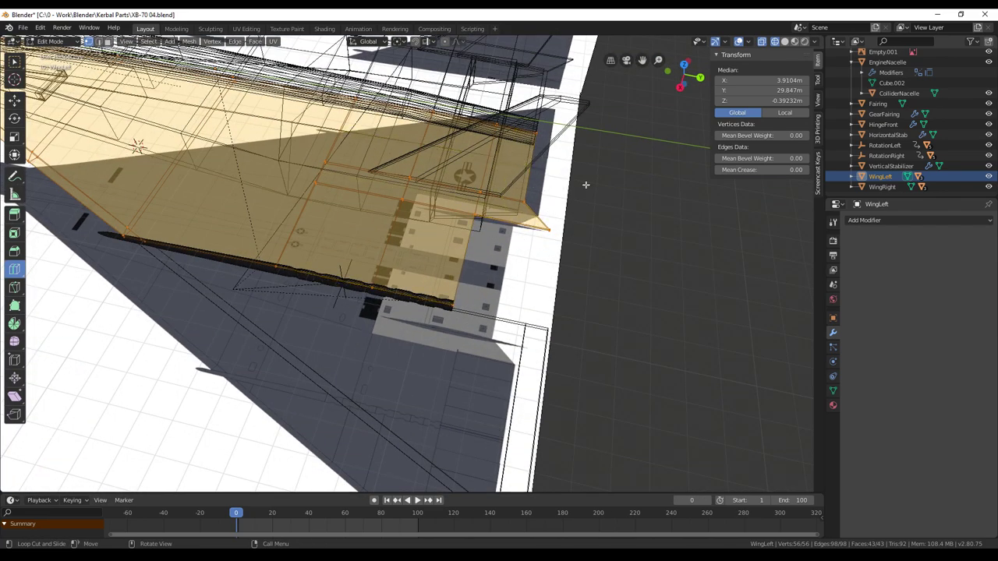
pyautogui.moveTo(585, 183); pyautogui.dragTo(572, 241, button='middle')
pyautogui.press('c')
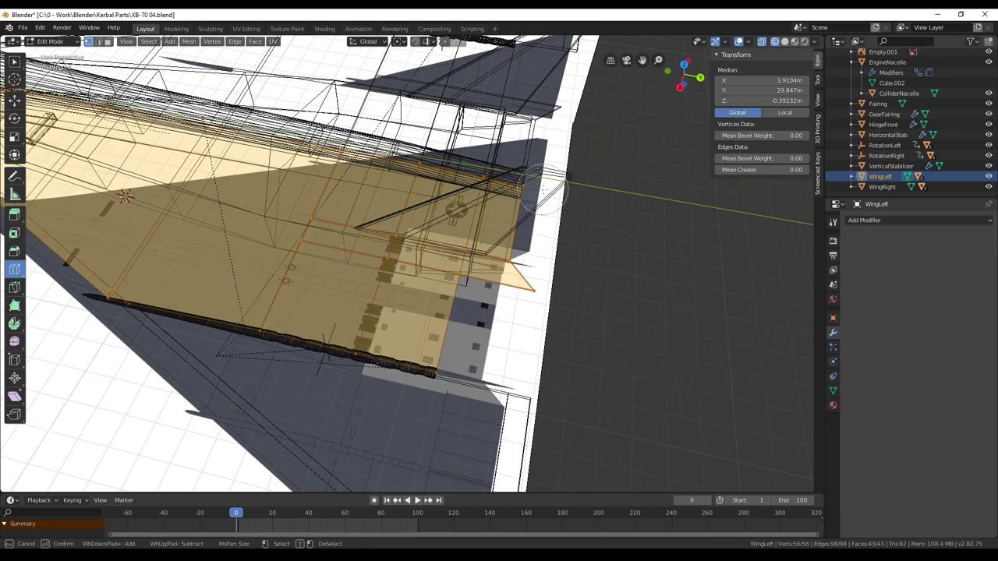
pyautogui.moveTo(541, 188)
pyautogui.mouseDown(button='middle')
pyautogui.moveTo(525, 242)
pyautogui.moveTo(533, 290)
pyautogui.moveTo(617, 320)
pyautogui.moveTo(647, 320)
pyautogui.mouseUp(button='middle')
pyautogui.rightClick(611, 297)
pyautogui.scroll(1, 624, 320)
pyautogui.scroll(-5, 585, 320)
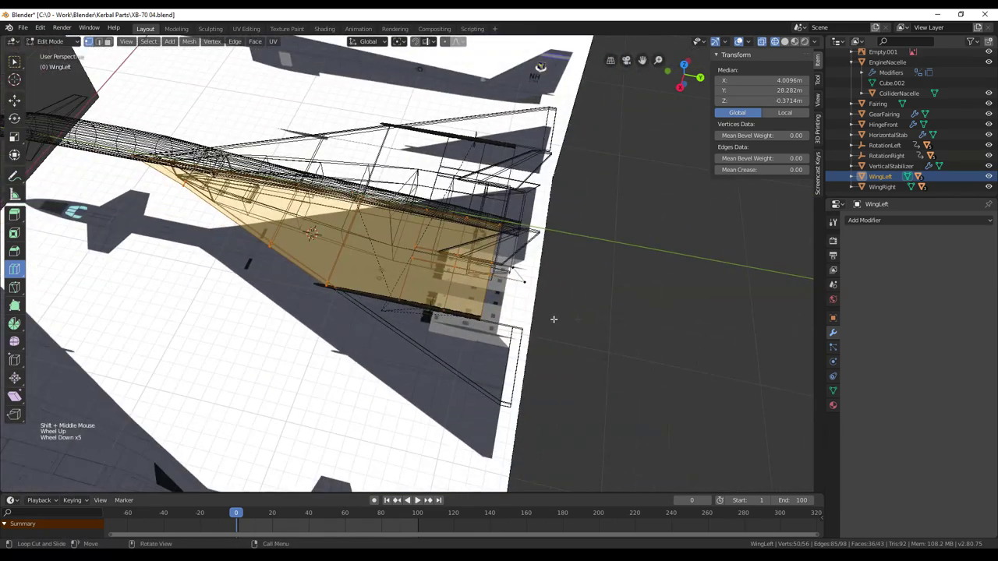
pyautogui.moveTo(554, 318); pyautogui.dragTo(479, 299, button='middle')
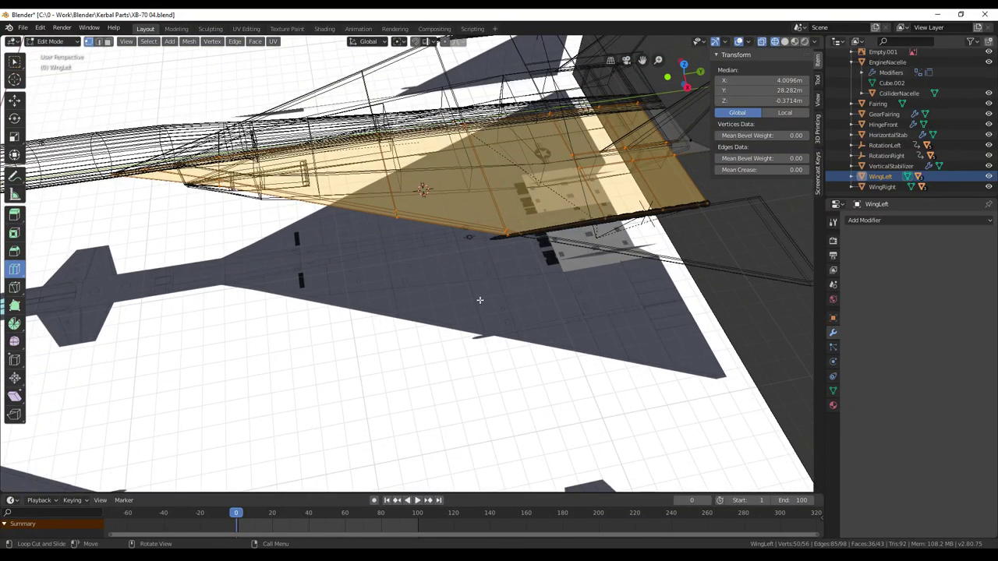
# Step: Duplicate the selected left wing geometry practically in place
pyautogui.hotkey('shift', 'd')
pyautogui.click(478, 299)
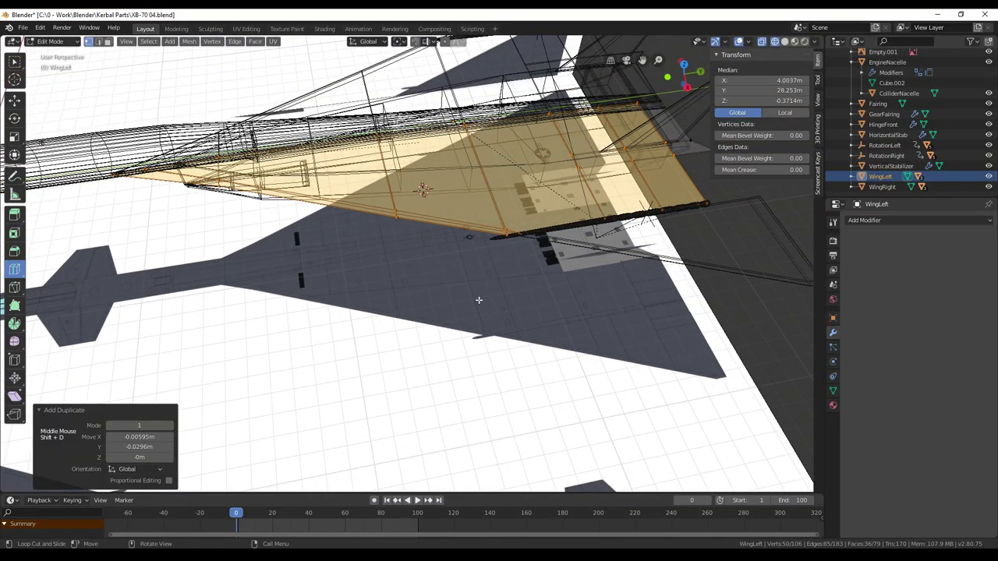
pyautogui.scroll(3, 896, 144)
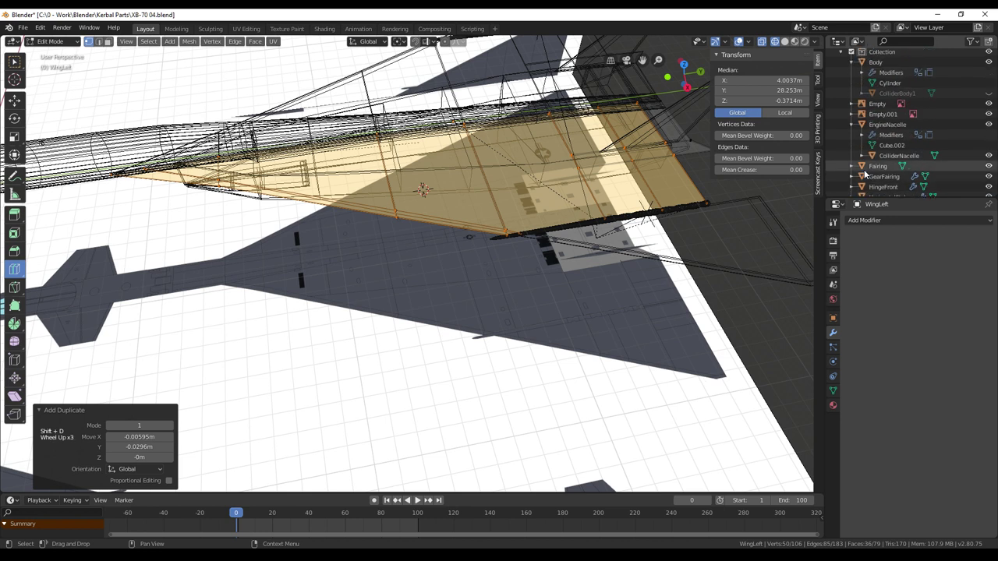
pyautogui.rightClick(456, 266)
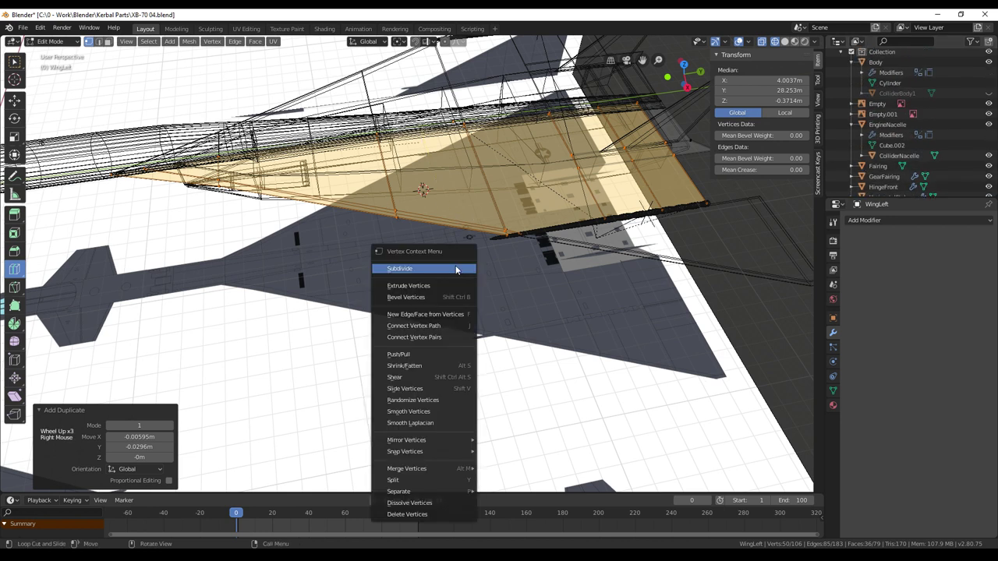
pyautogui.click(456, 266)
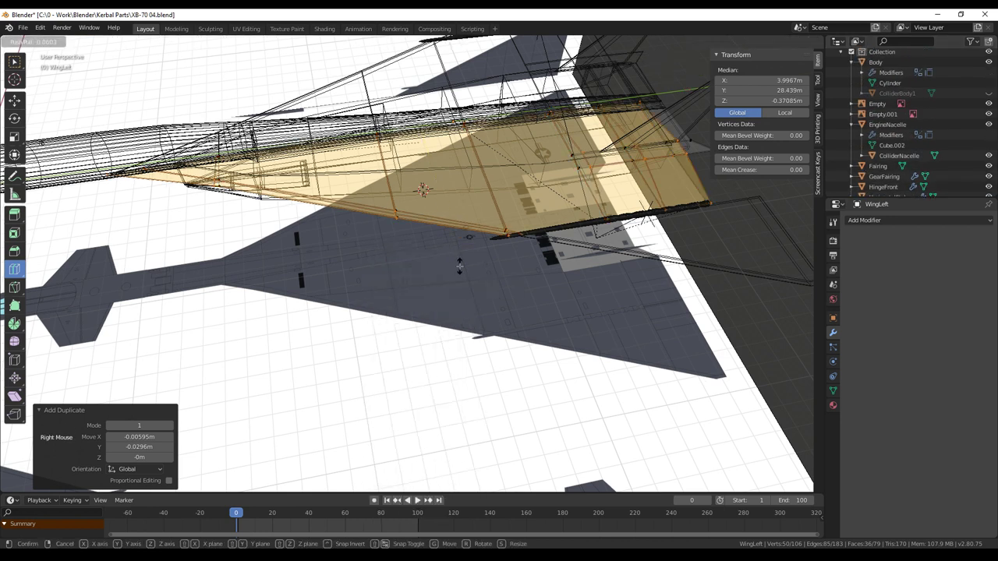
pyautogui.rightClick(455, 266)
# Step: Separate the duplicated wing geometry into its own object and rename it ColliderWingLeft
pyautogui.press('p')
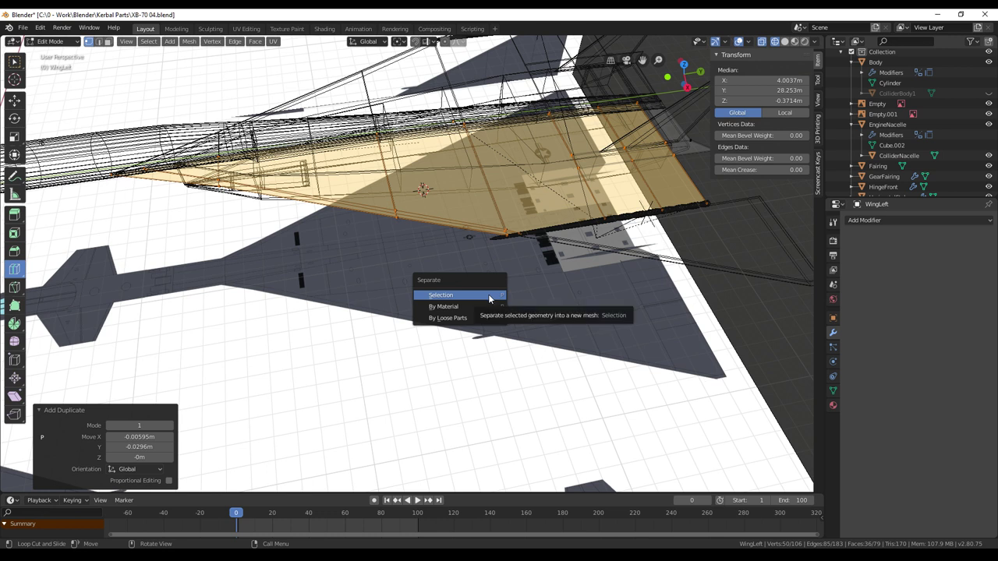
pyautogui.click(445, 296)
pyautogui.scroll(-4, 904, 167)
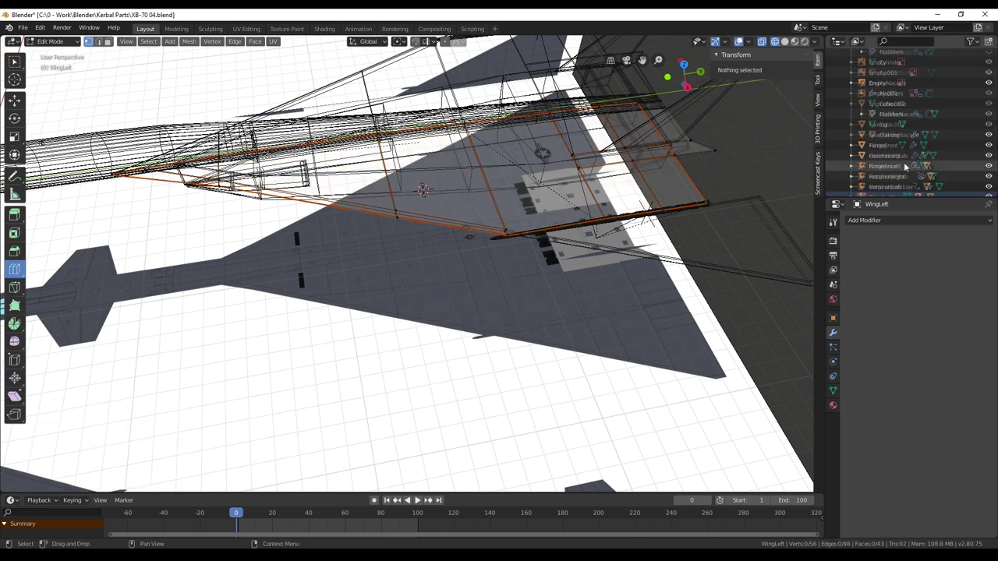
pyautogui.doubleClick(885, 177)
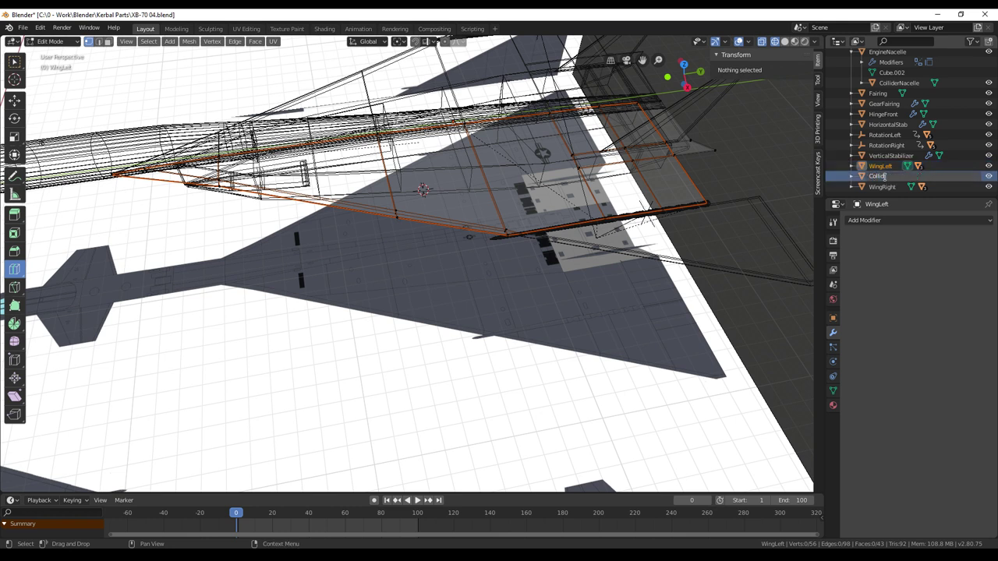
pyautogui.write('ColliderWingLeft')
pyautogui.press('Return')
# Step: Try to parent ColliderWingLeft to WingLeft while still in mesh editing
pyautogui.scroll(3, 883, 142)
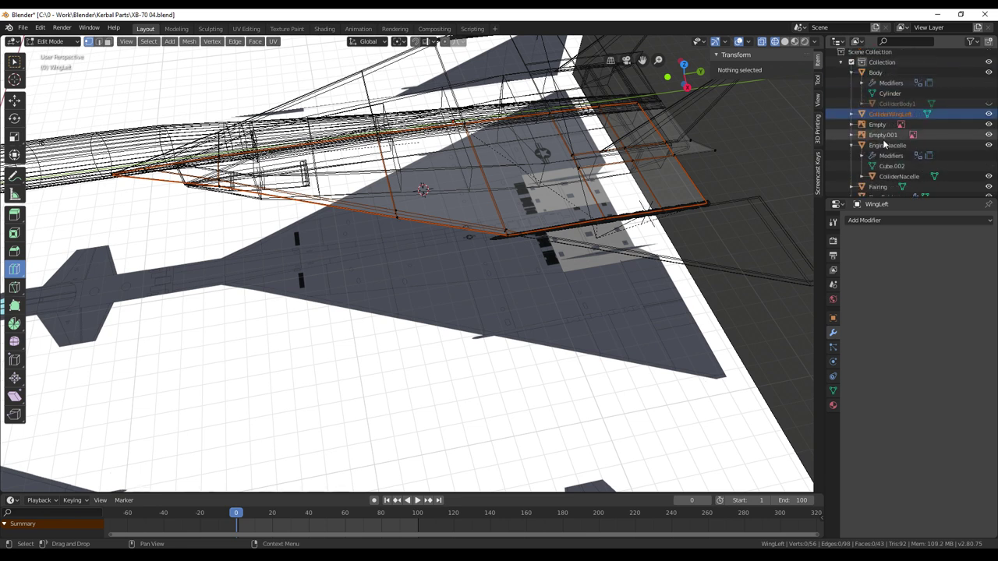
pyautogui.scroll(-5, 885, 145)
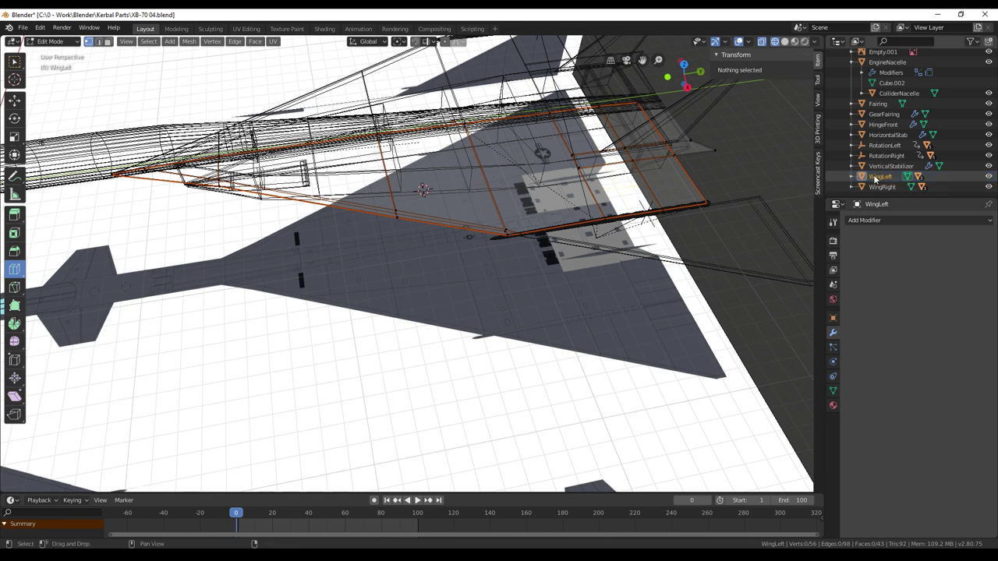
pyautogui.hotkey('ctrl', 'p')
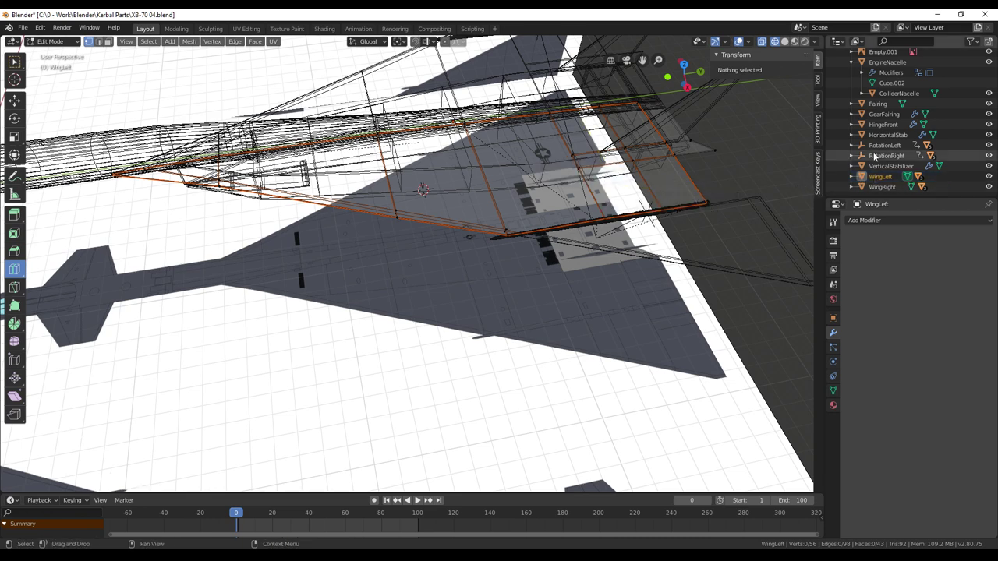
pyautogui.click(874, 156)
# Step: Leave mesh editing and parent ColliderWingLeft to WingLeft as an object, keeping its transform
pyautogui.press('Tab')
pyautogui.click(887, 135)
pyautogui.scroll(2, 877, 124)
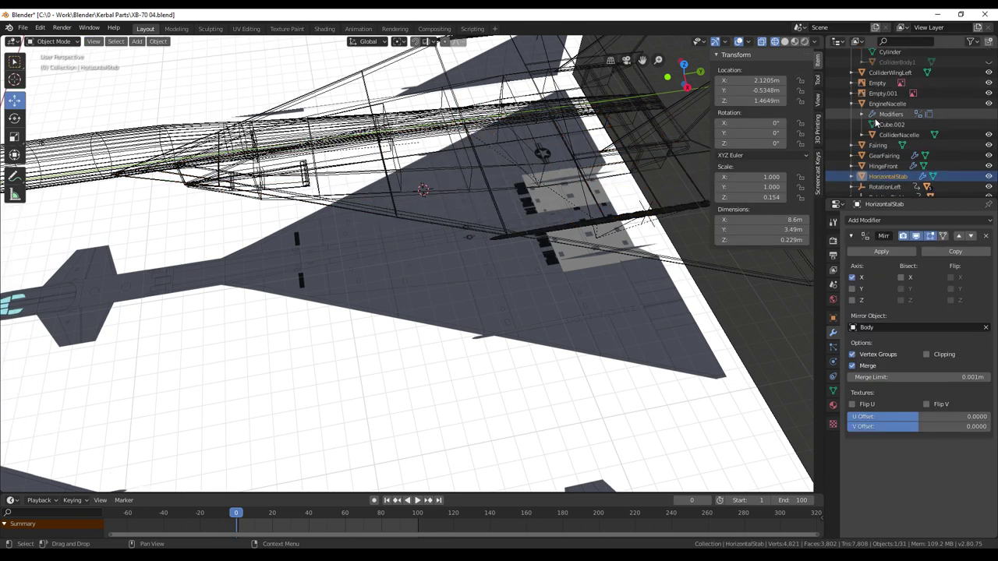
pyautogui.scroll(2, 881, 117)
pyautogui.click(891, 100)
pyautogui.scroll(-4, 891, 156)
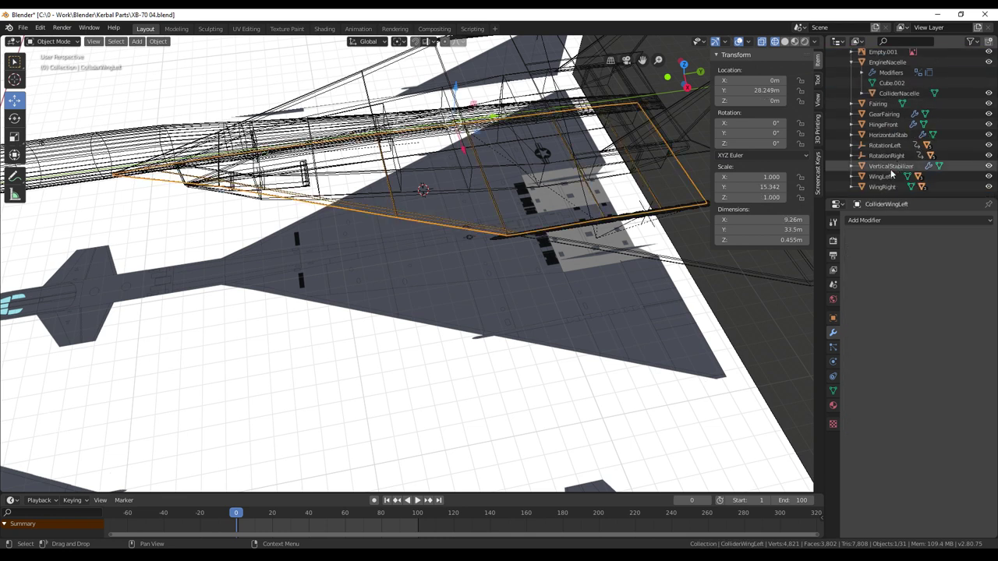
pyautogui.click(883, 176)
pyautogui.hotkey('ctrl', 'p')
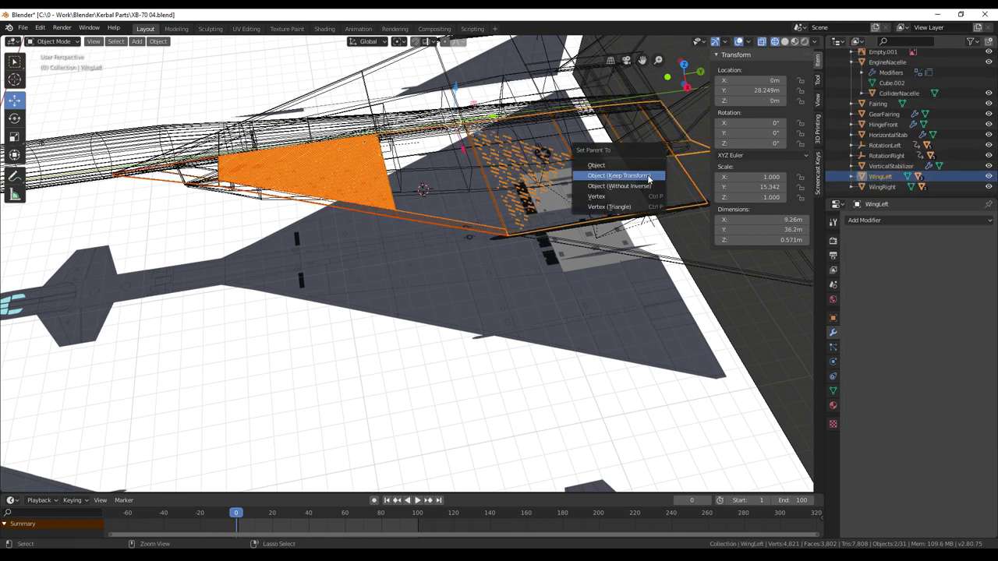
pyautogui.click(647, 179)
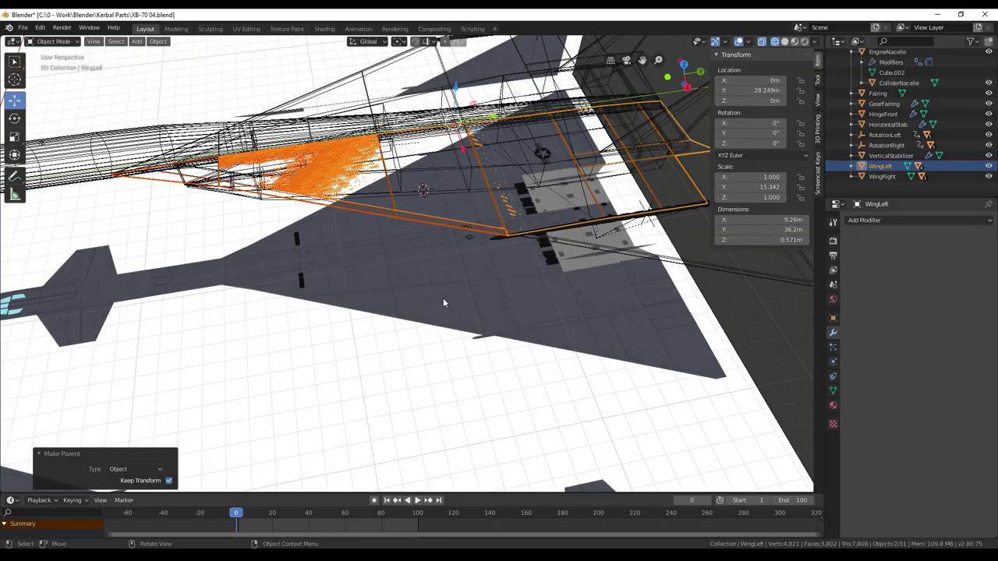
# Step: Expand WingRight in the object hierarchy and select it for mesh editing
pyautogui.moveTo(443, 298); pyautogui.dragTo(442, 274, button='middle')
pyautogui.scroll(-3, 456, 288)
pyautogui.scroll(1, 947, 146)
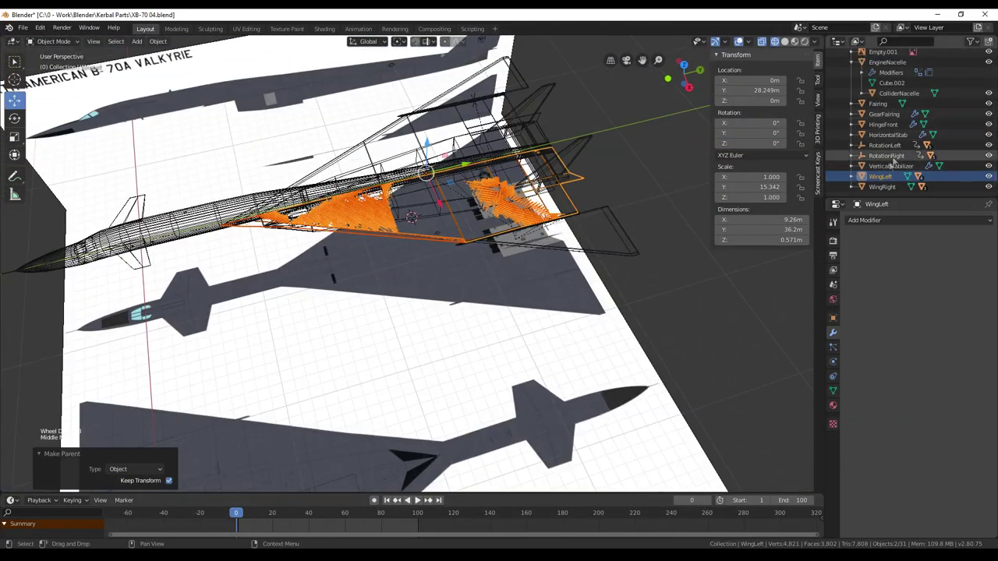
pyautogui.click(852, 187)
pyautogui.scroll(-2, 857, 179)
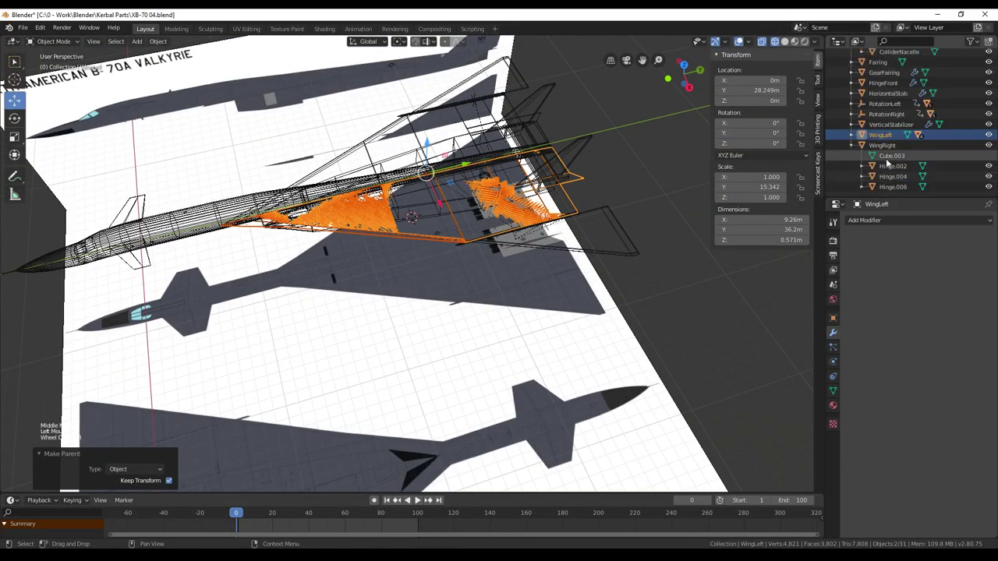
pyautogui.click(882, 145)
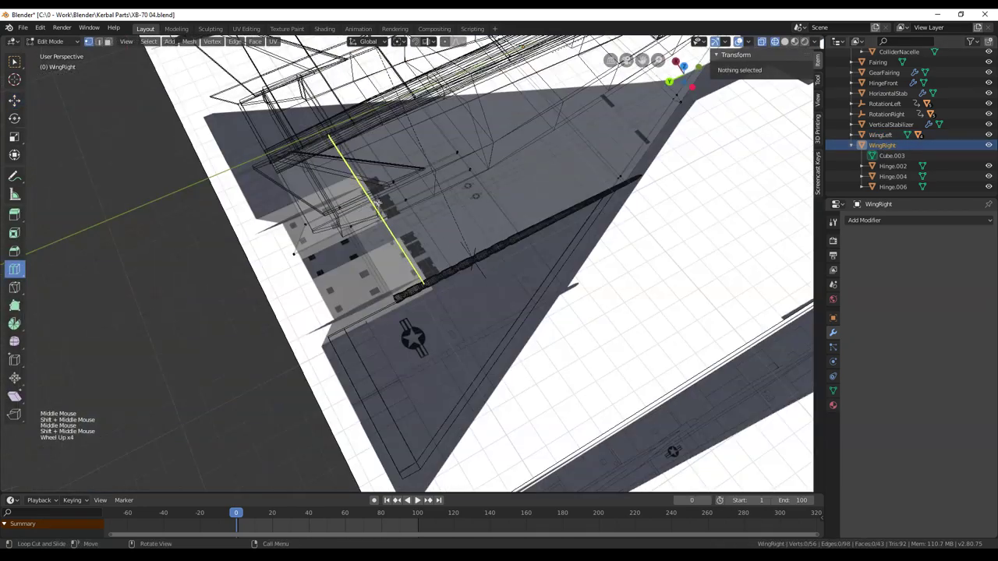
# Step: Select the whole right wing mesh, excluding the vertices of the pointed piece projecting behind its trailing edge with circle select
pyautogui.scroll(1, 378, 203)
pyautogui.moveTo(378, 202); pyautogui.dragTo(339, 124, button='middle')
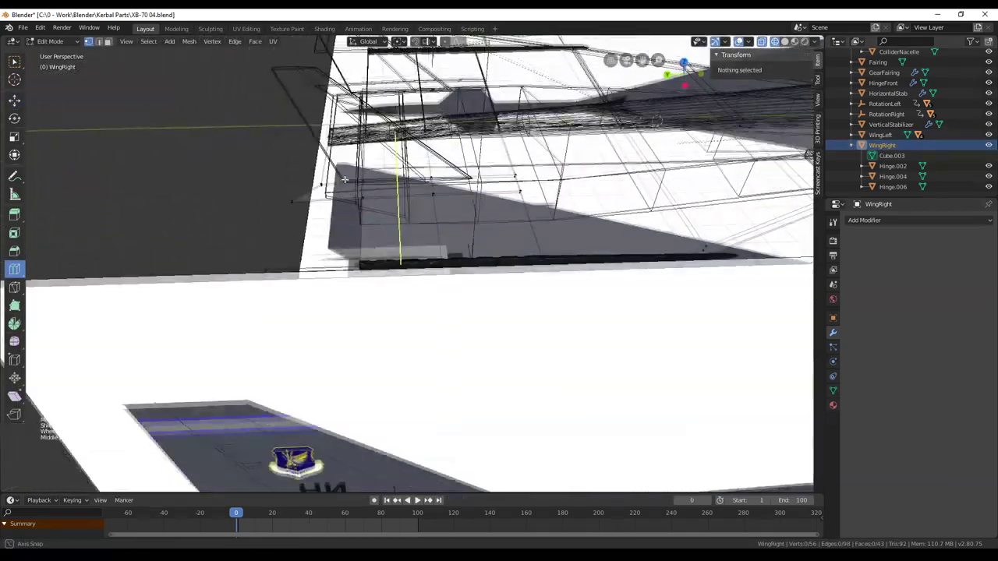
pyautogui.moveTo(335, 159); pyautogui.dragTo(374, 223, button='middle')
pyautogui.press('a')
pyautogui.scroll(5, 425, 236)
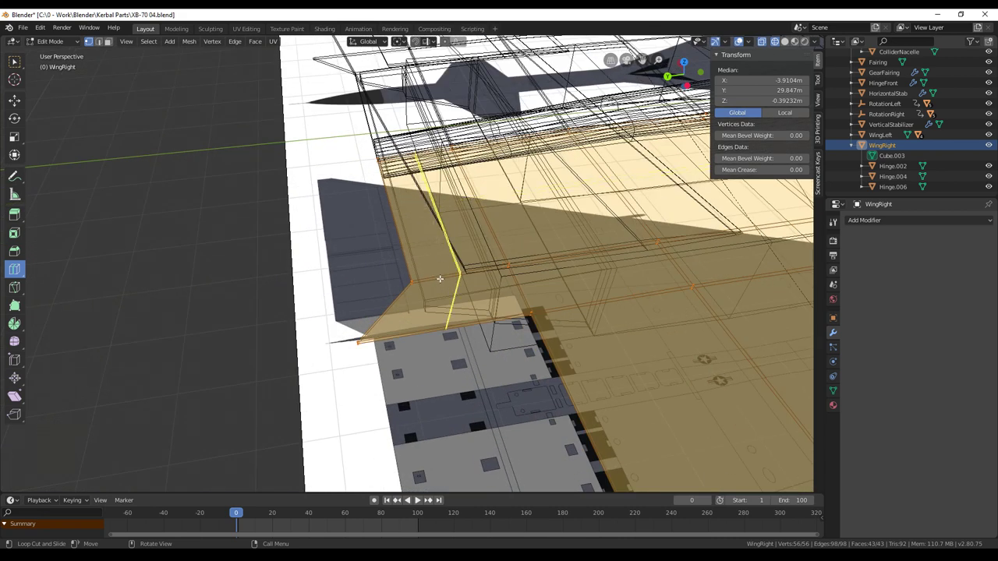
pyautogui.press('c')
pyautogui.rightClick(364, 333)
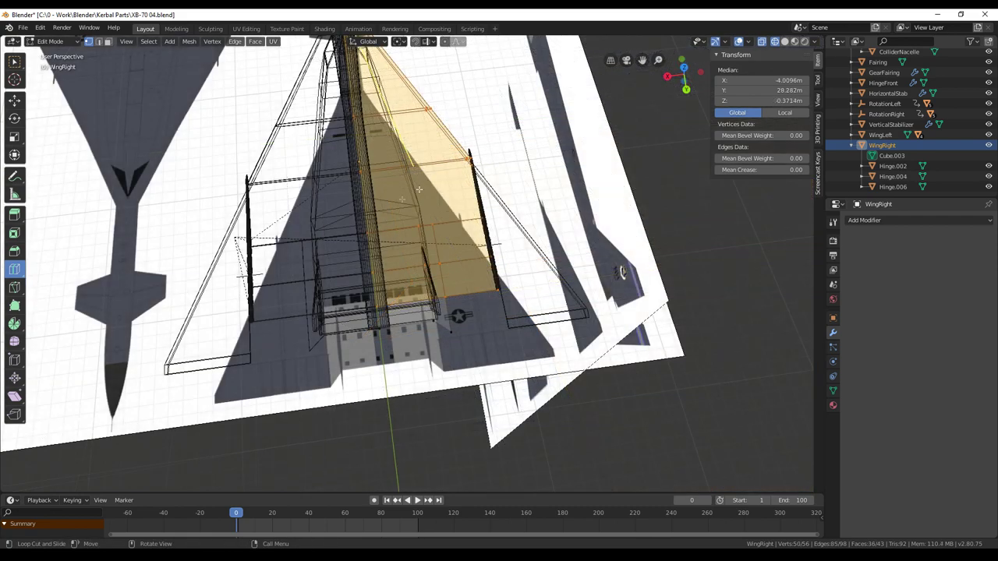
# Step: Examine the right wing selection and the surrounding aircraft geometry from several angles
pyautogui.moveTo(437, 299); pyautogui.dragTo(490, 311, button='middle')
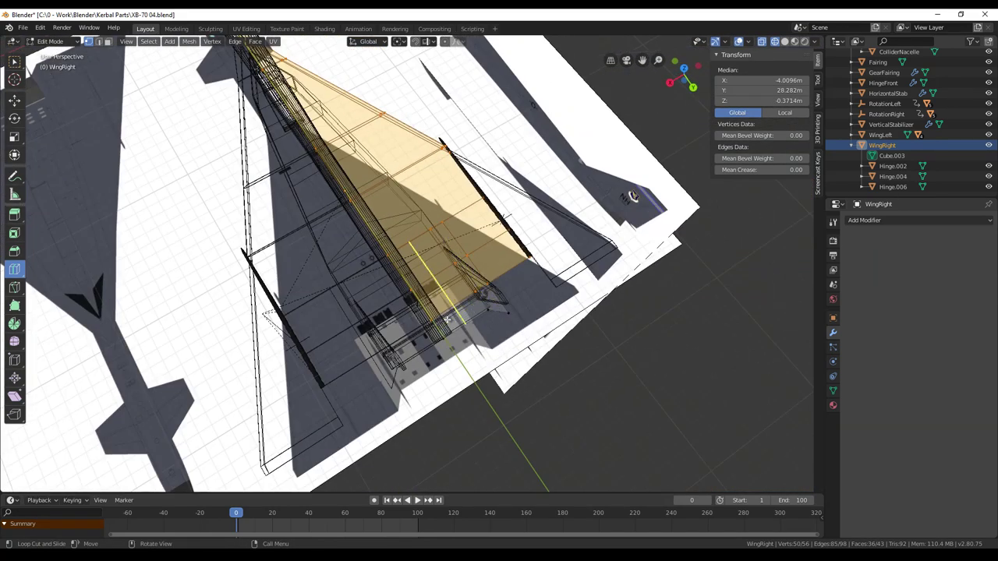
pyautogui.moveTo(360, 261); pyautogui.dragTo(396, 309, button='middle')
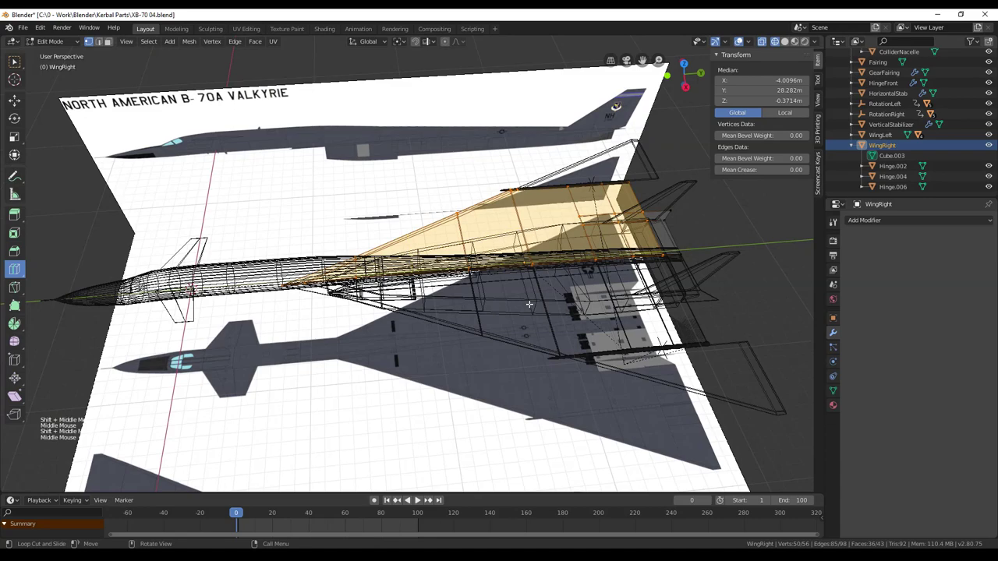
pyautogui.scroll(2, 530, 304)
pyautogui.keyDown('shift'); pyautogui.moveTo(538, 300); pyautogui.dragTo(425, 307, button='middle'); pyautogui.keyUp('shift')
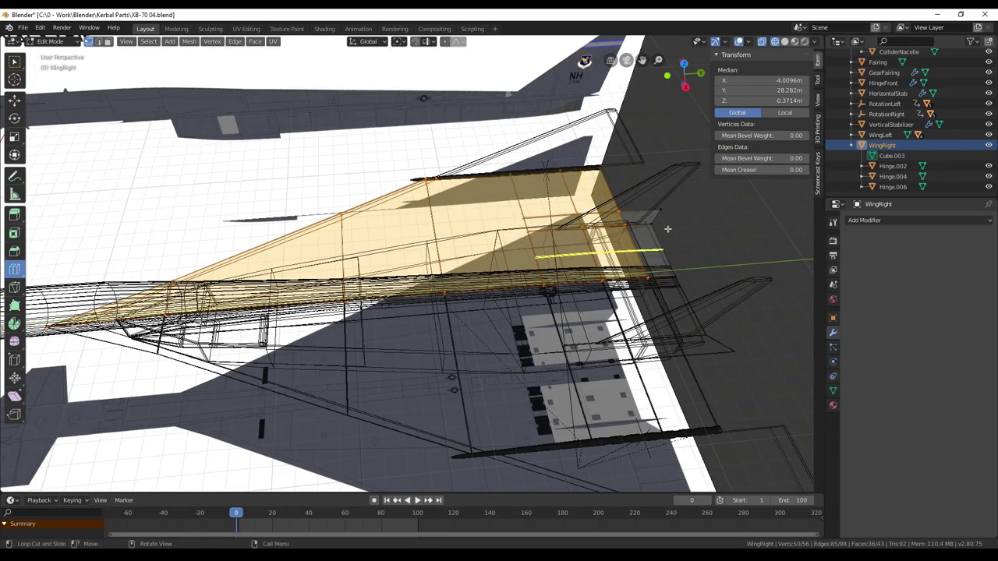
pyautogui.moveTo(473, 274); pyautogui.dragTo(459, 295, button='middle')
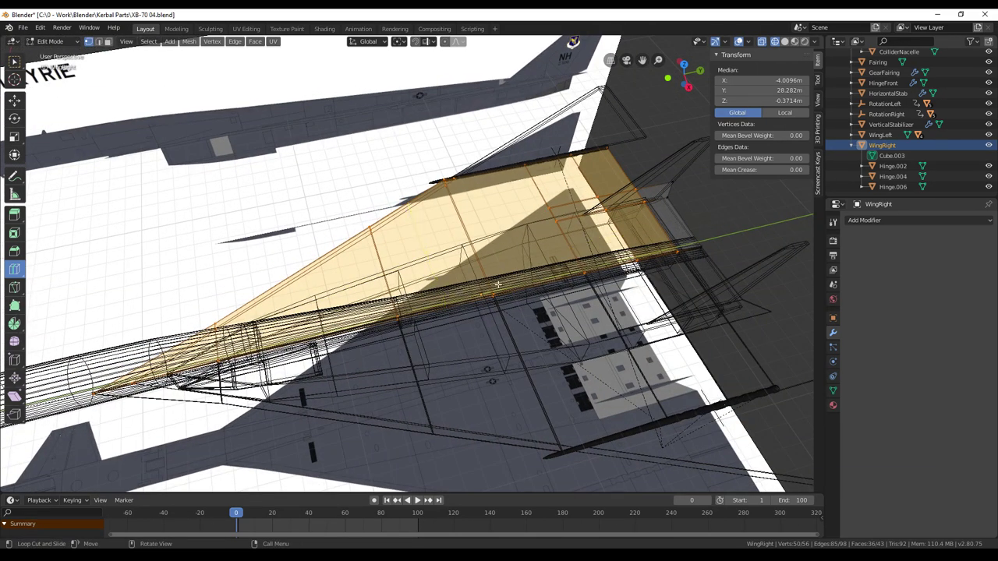
pyautogui.moveTo(497, 285); pyautogui.dragTo(520, 286, button='middle')
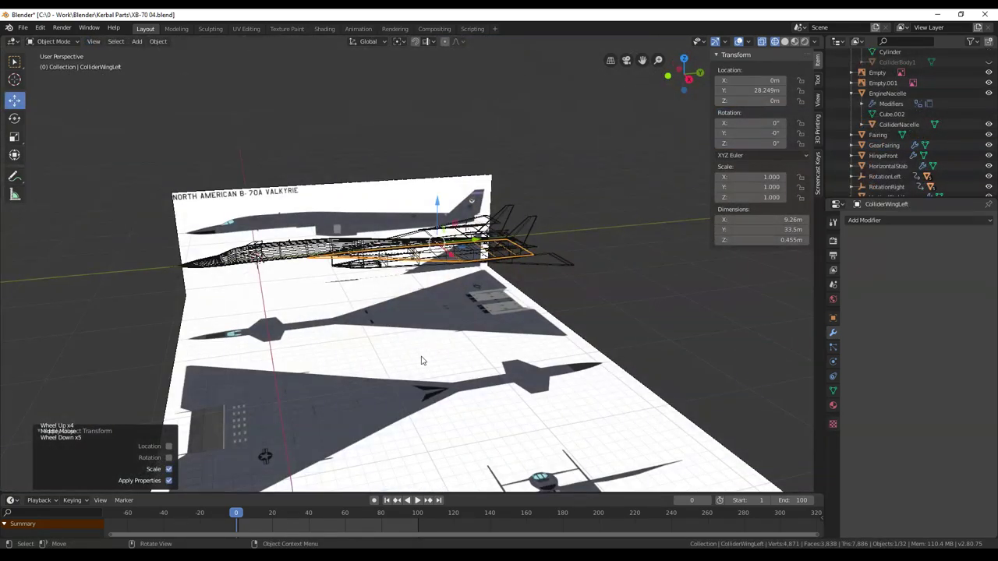
pyautogui.scroll(4, 554, 379)
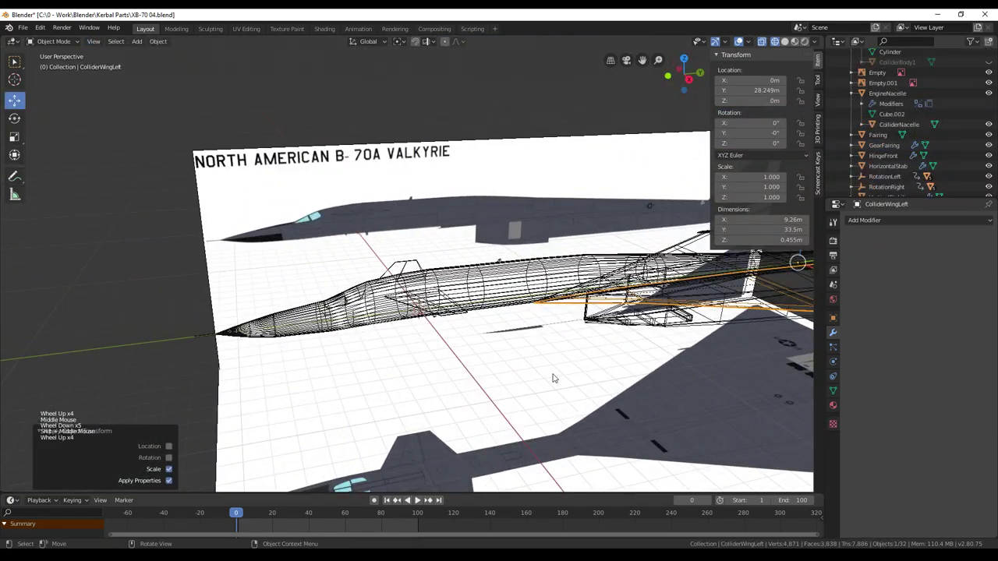